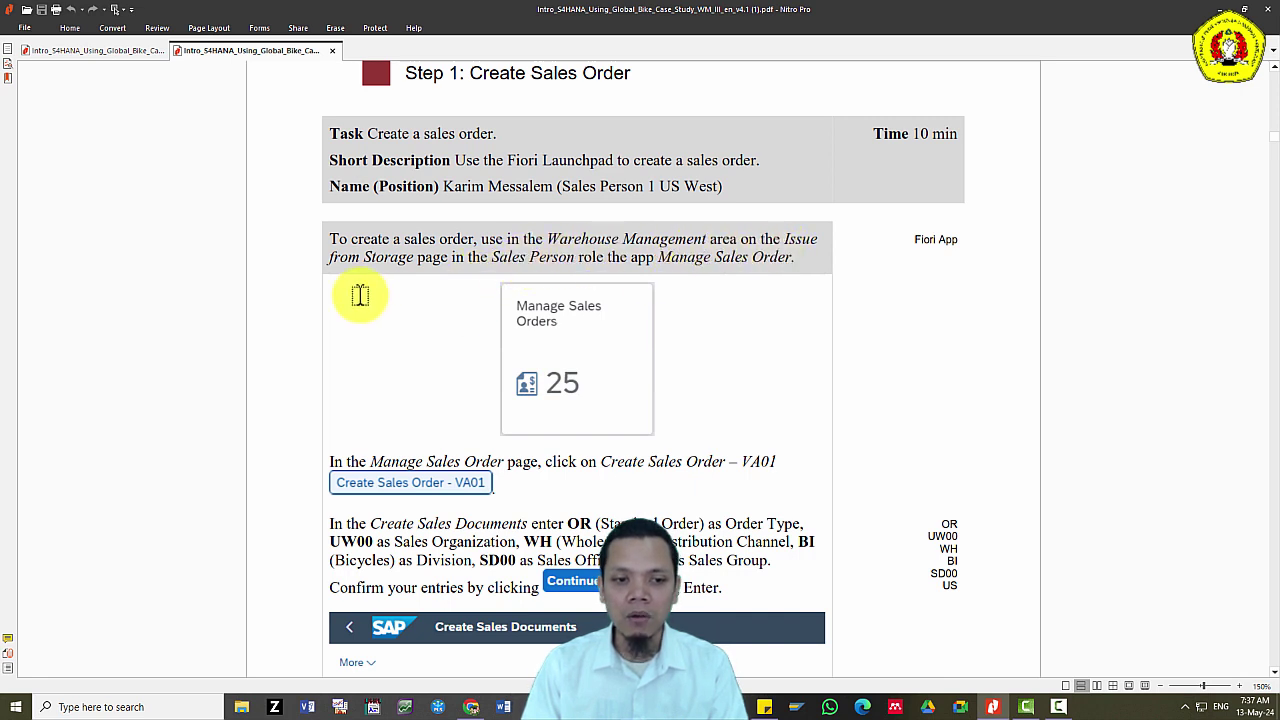
Switch to the SAP Fiori launchpad in Chrome and open the Issue from Storage page of the Warehouse Management area.
key("alt+Tab")
key("alt+Tab")
key("alt+Tab")
key("alt+Tab")
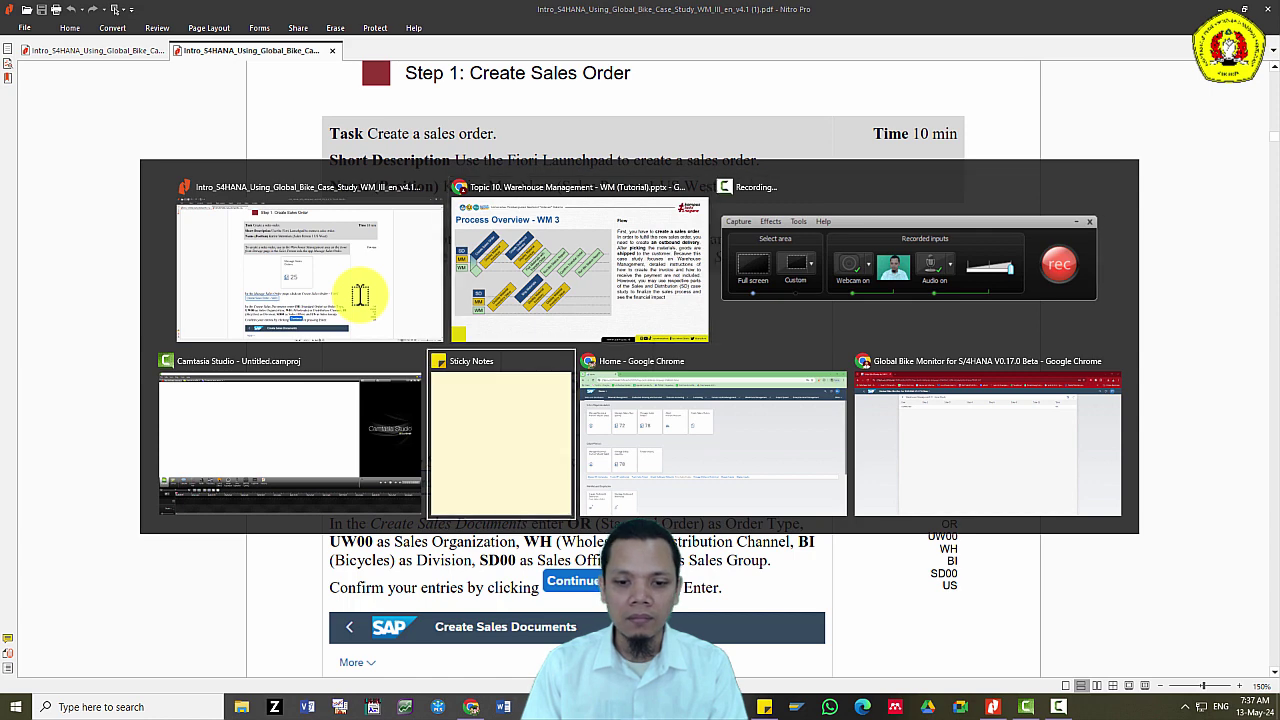
key("alt+Tab")
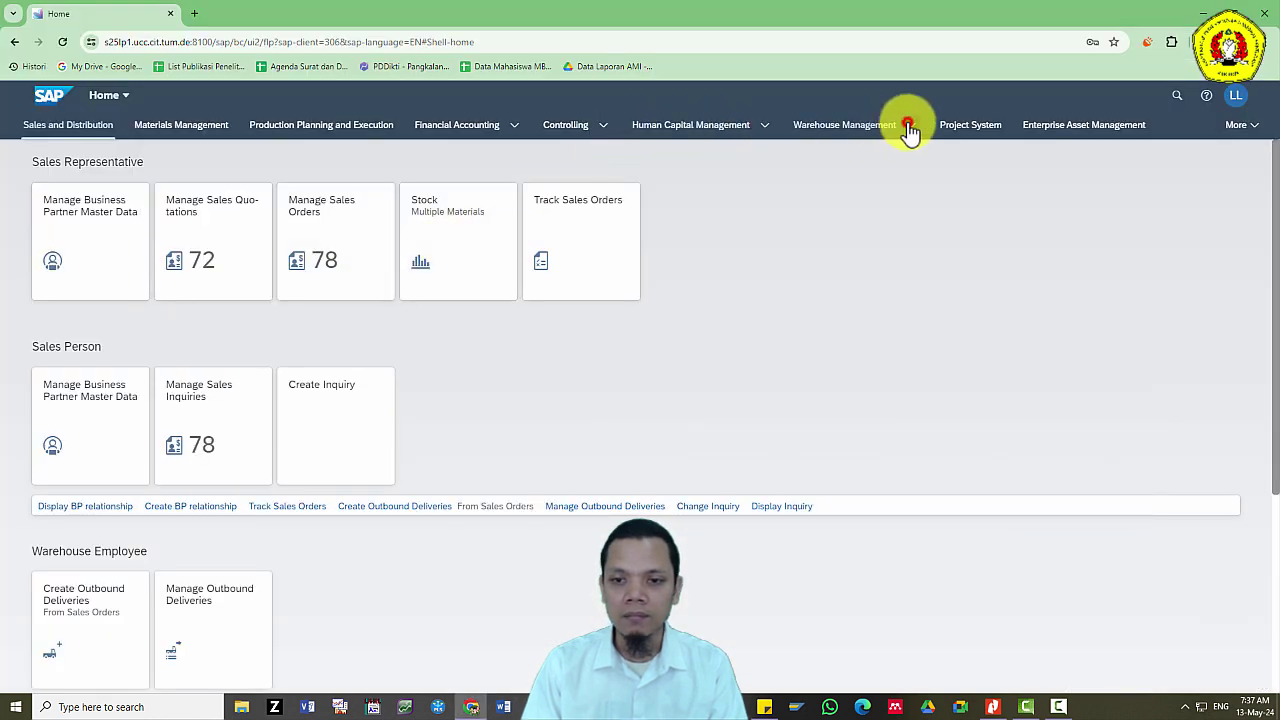
left_click(910, 127)
left_click(885, 176)
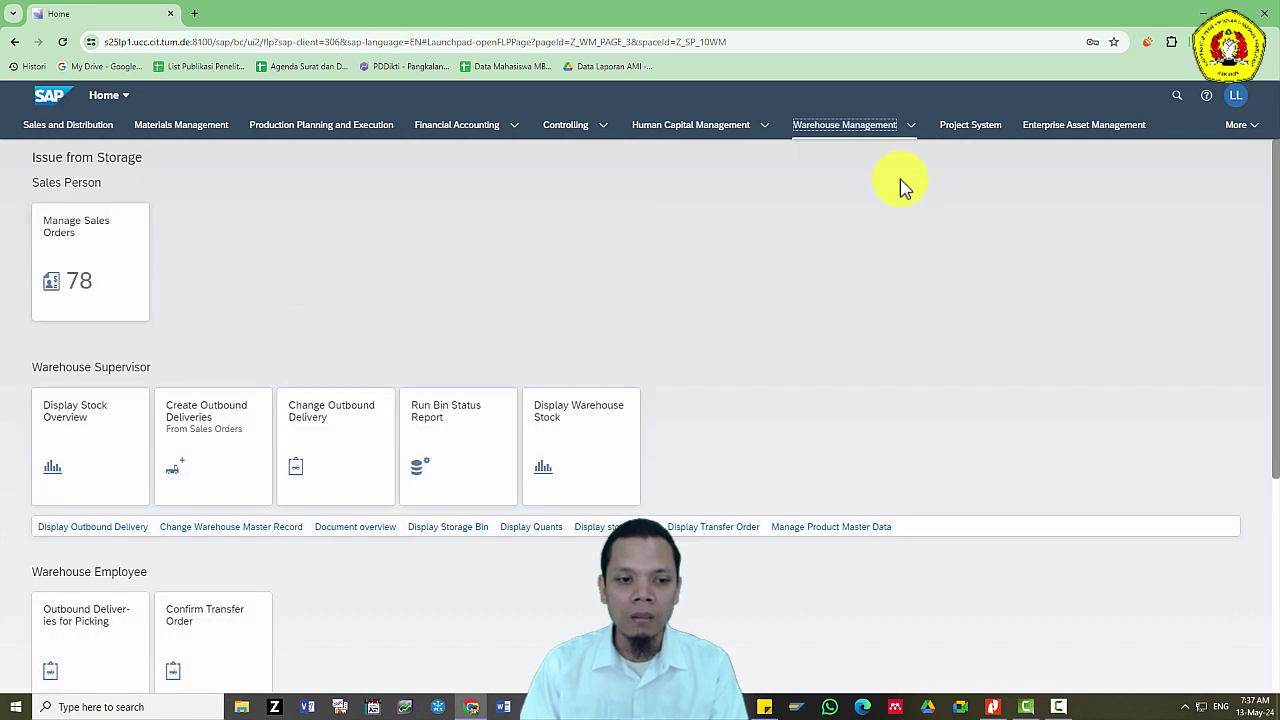
Open the Manage Sales Orders app for the Sales Person role.
key("alt+Tab")
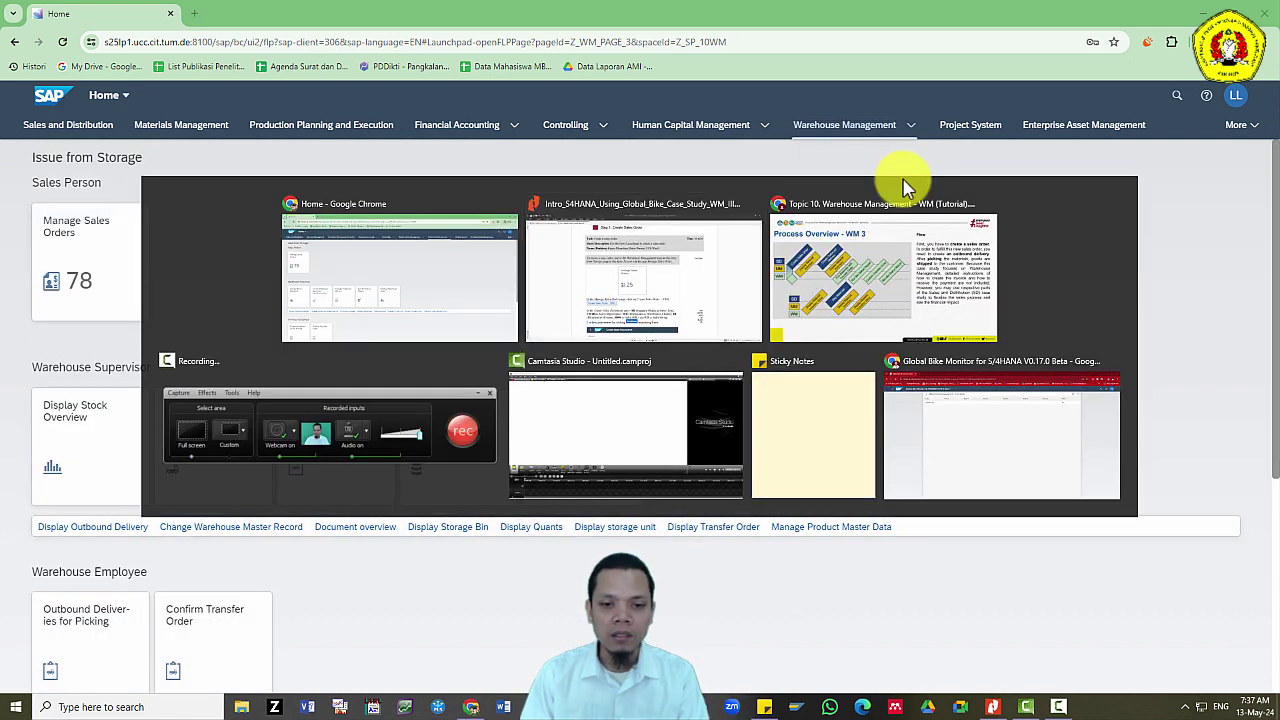
key("alt+Tab")
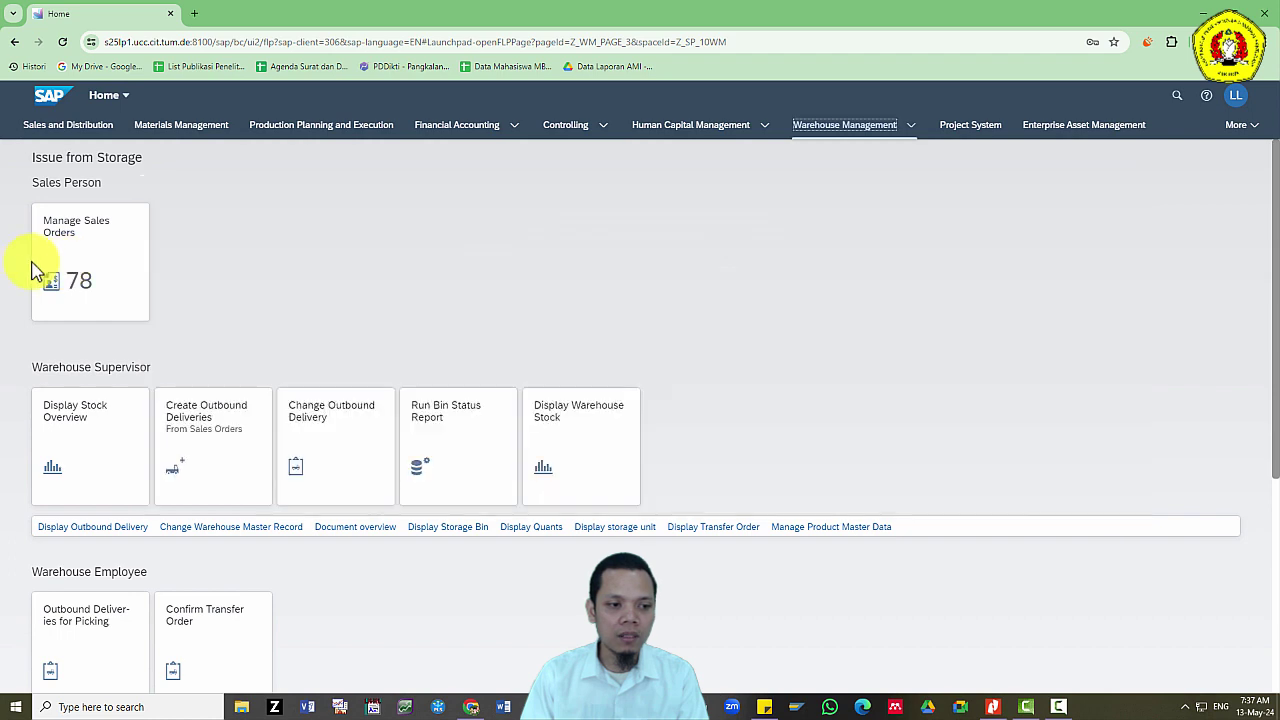
left_click(83, 262)
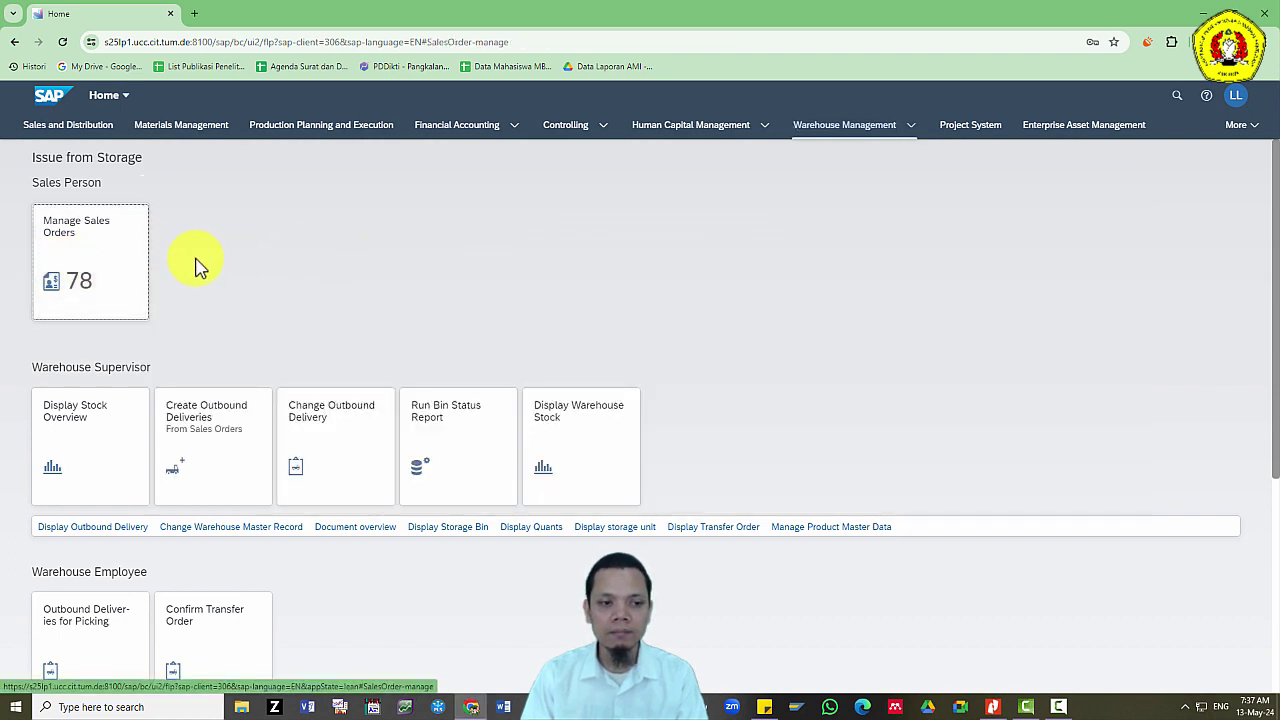
Consult the case study PDF in Nitro Pro, return to Chrome and start Create Sales Order - VA01.
key("alt+Tab")
scroll(580, 415, "down", 3)
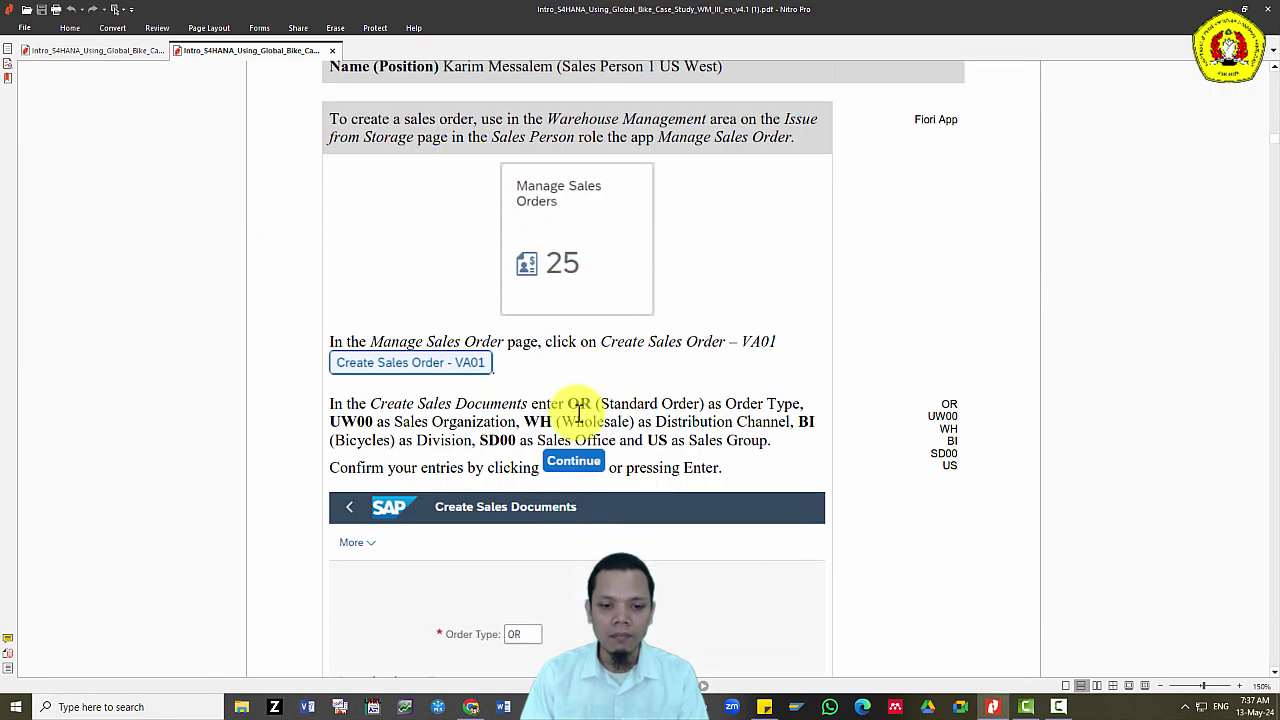
scroll(578, 413, "down", 2)
key("alt+Tab")
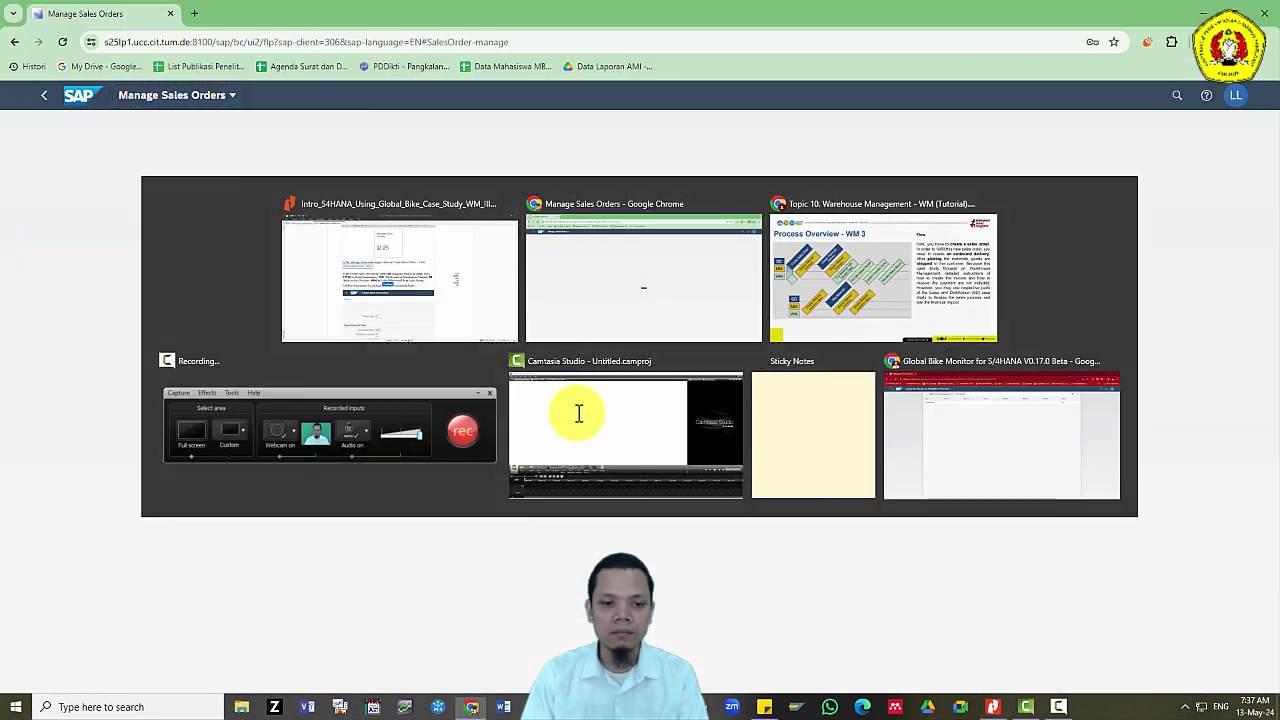
key("alt+Tab")
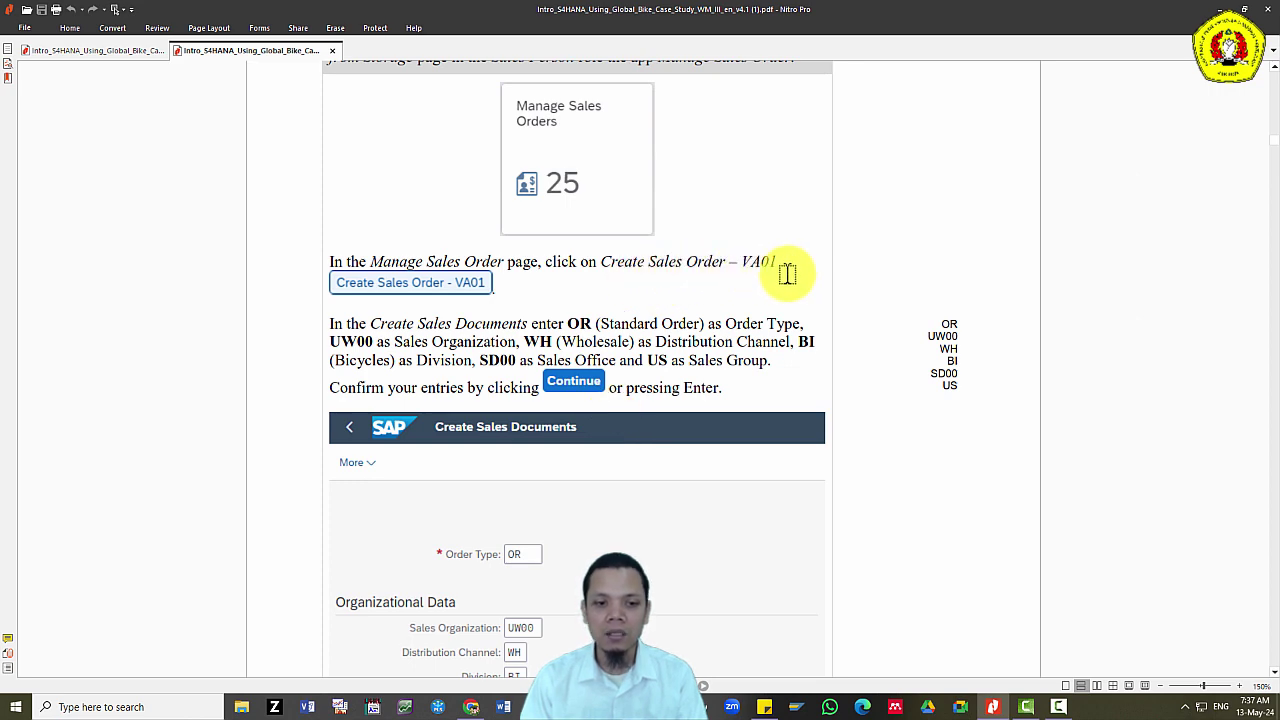
key("alt+Tab")
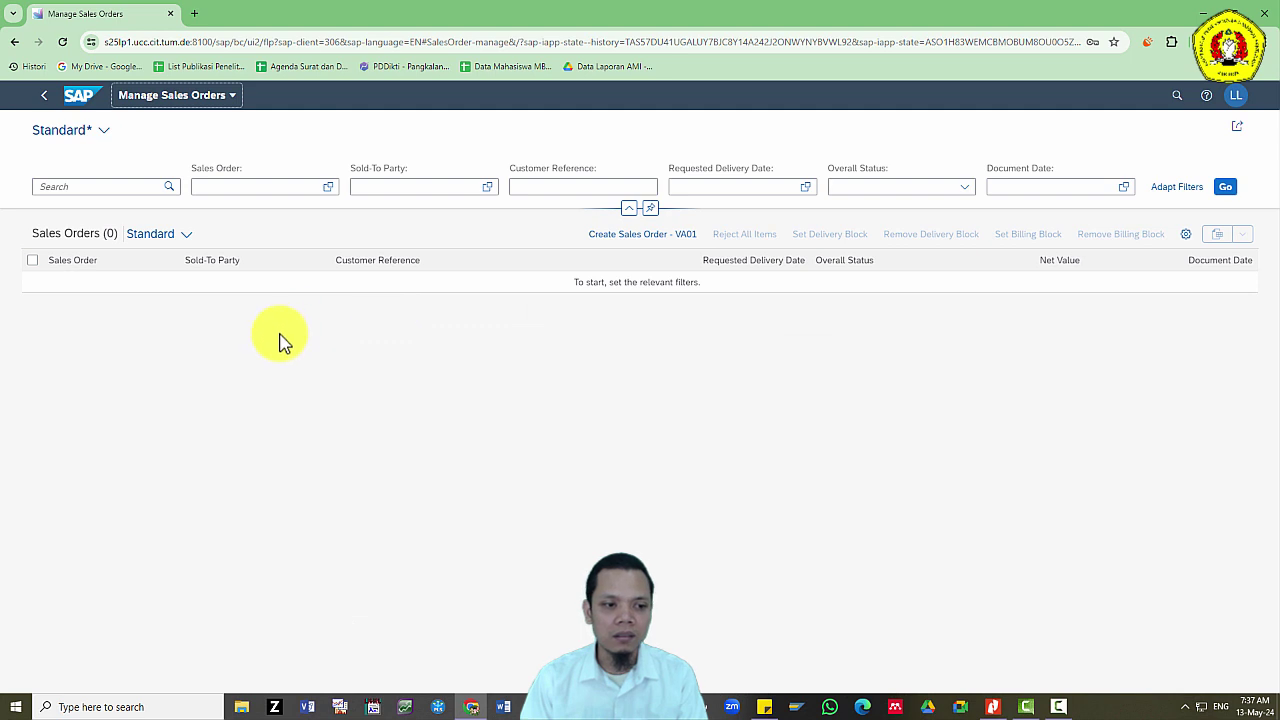
left_click(617, 242)
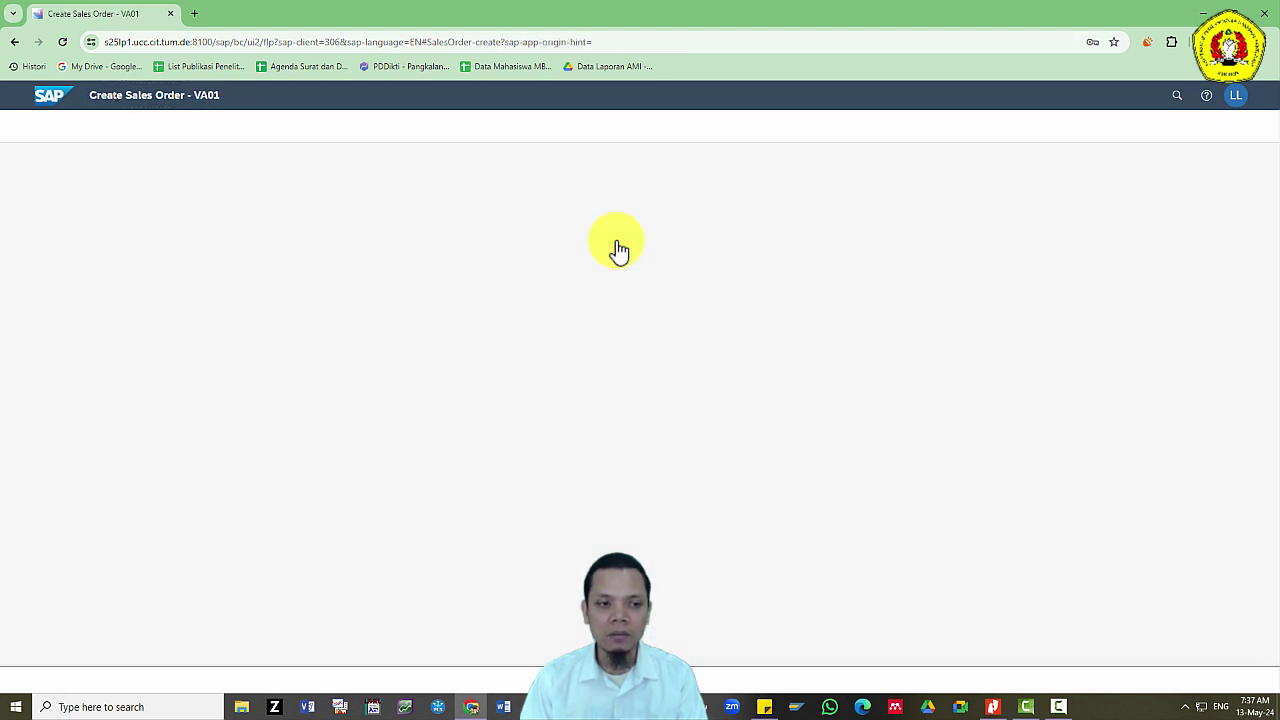
Check the required entries in the case study PDF and choose OR (Standard Order) as the order type from the sales document type list.
key("alt+Tab")
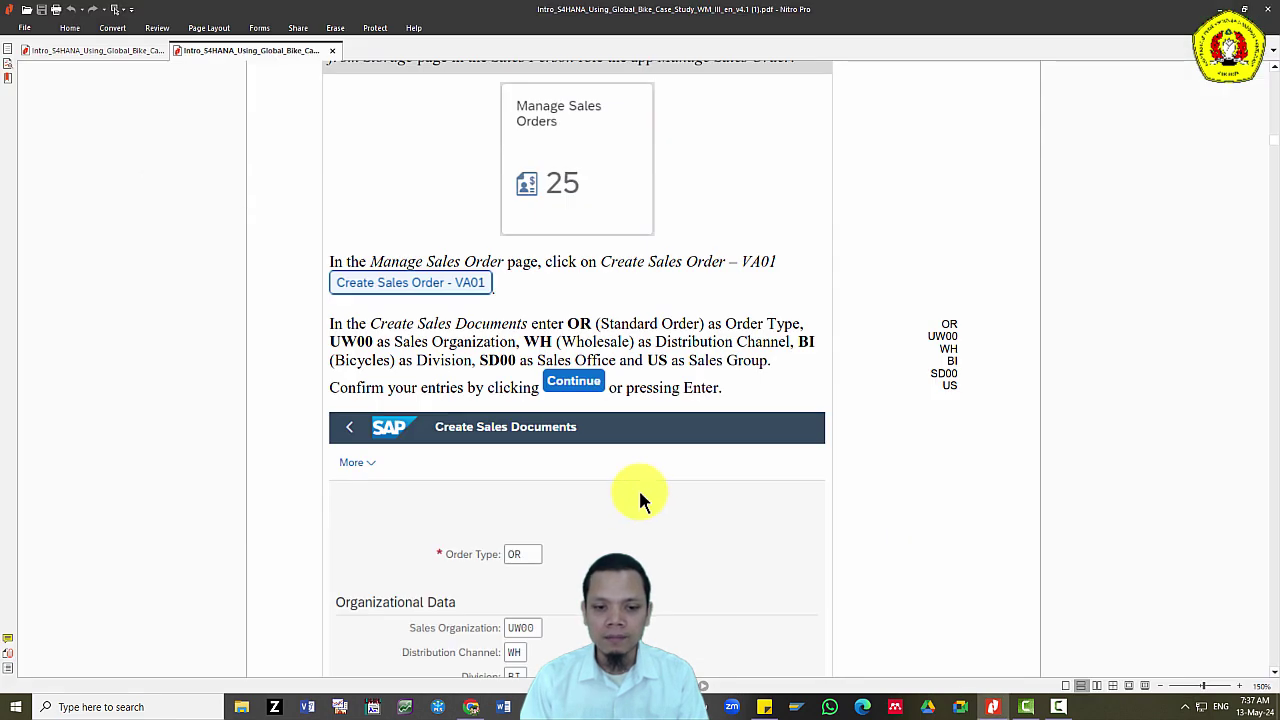
scroll(640, 487, "down", 1)
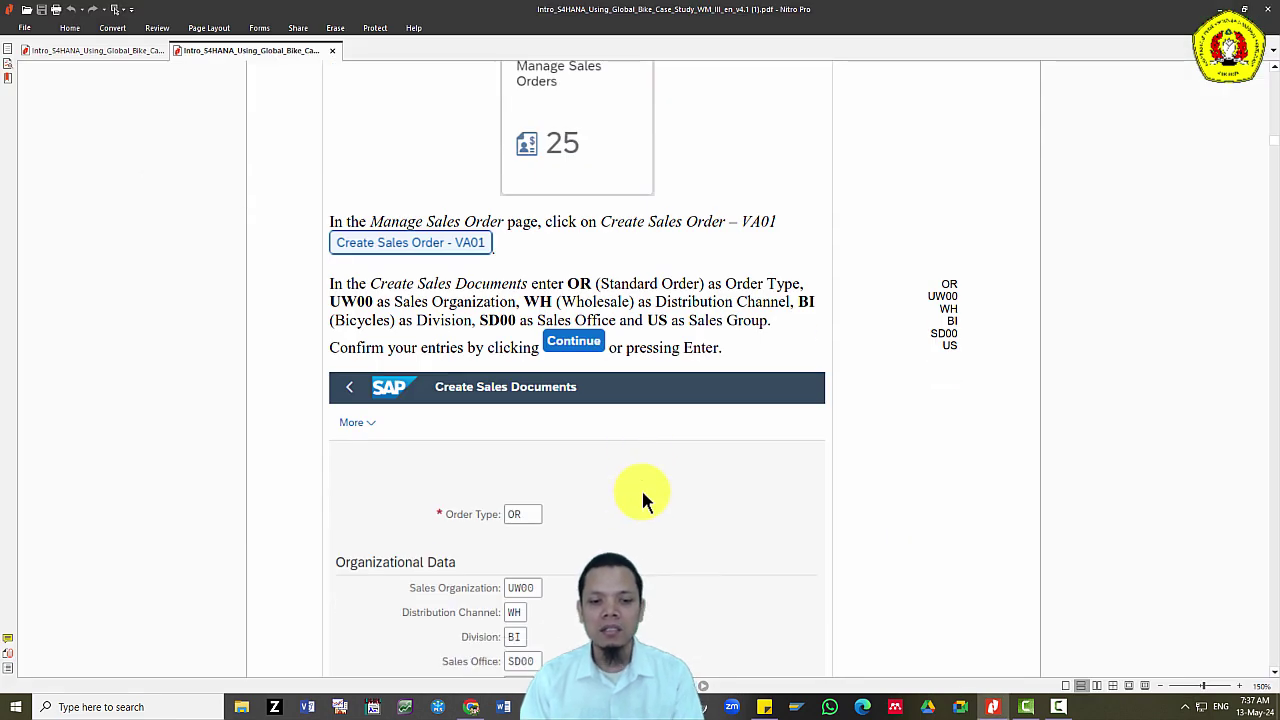
key("alt+Tab")
key("alt+Tab")
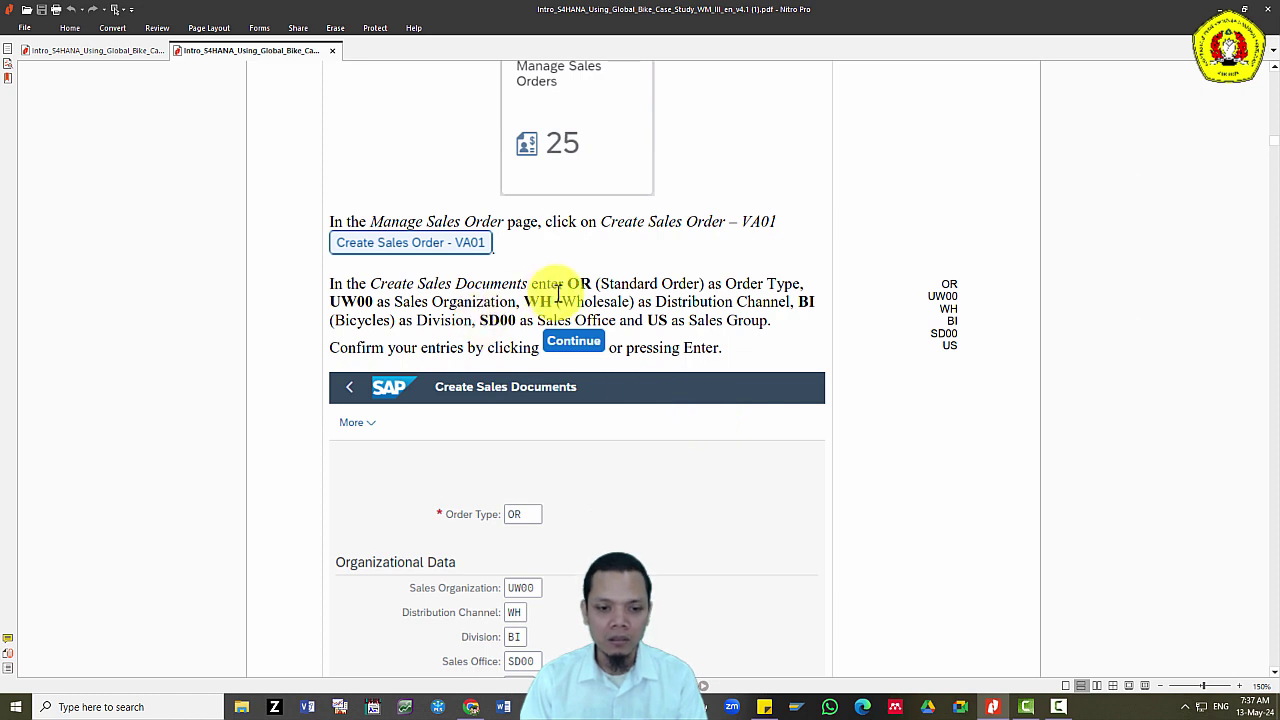
key("alt+Tab")
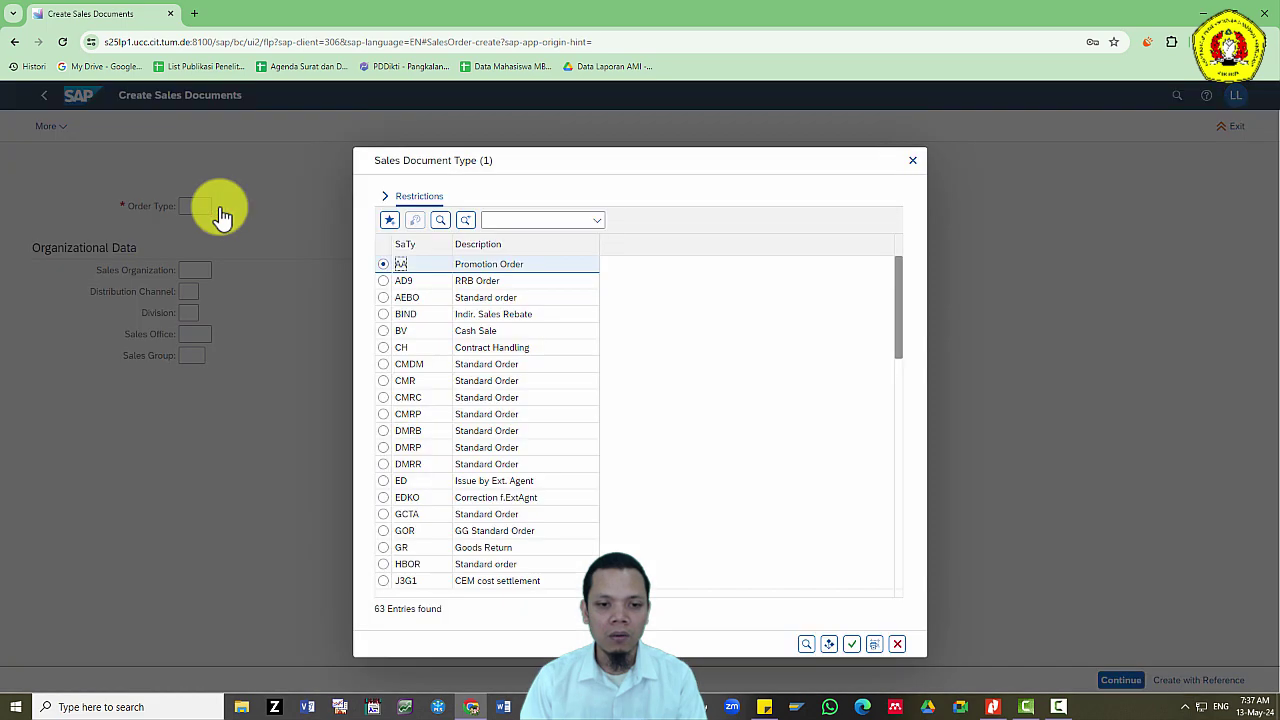
left_click(219, 208)
scroll(467, 470, "down", 1)
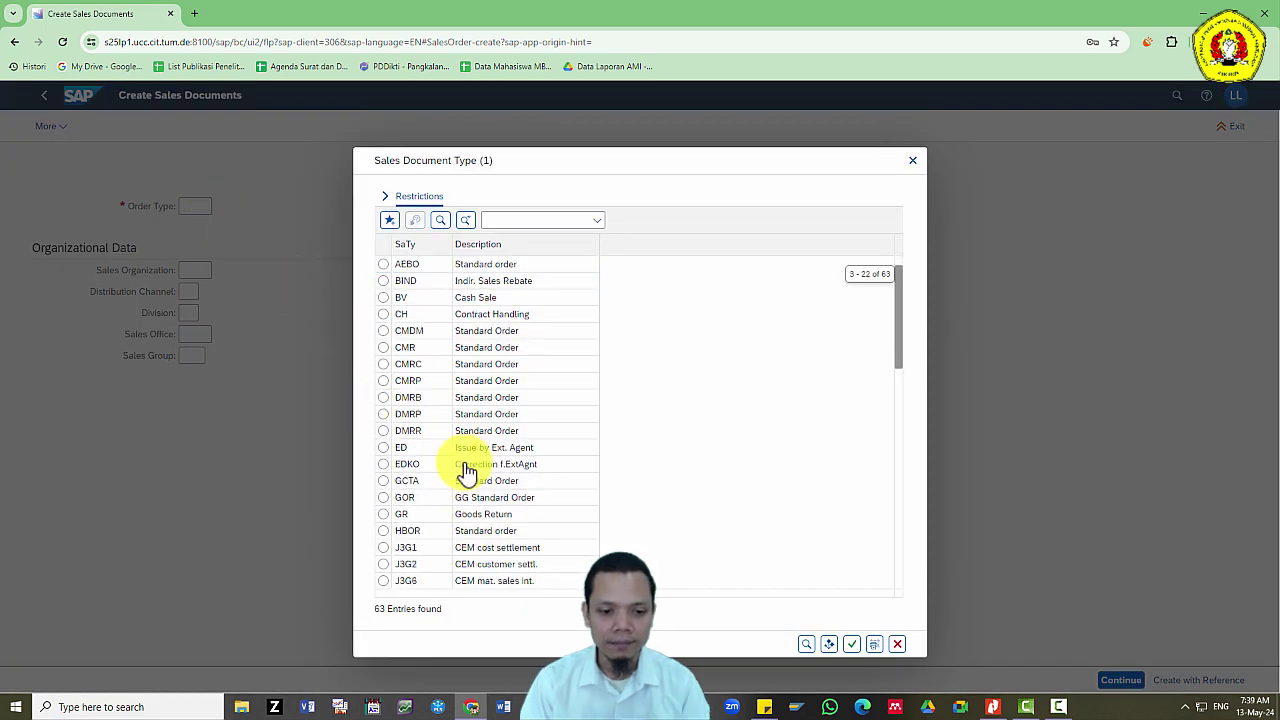
scroll(467, 470, "down", 5)
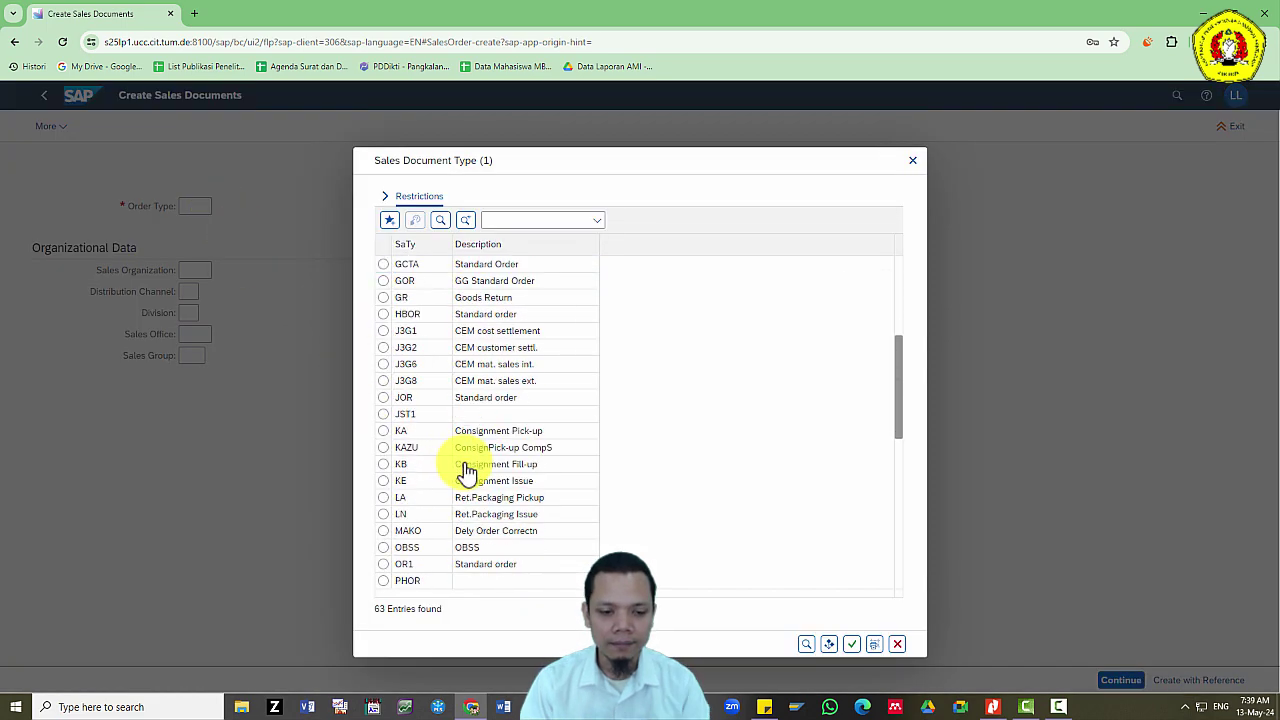
scroll(467, 470, "down", 5)
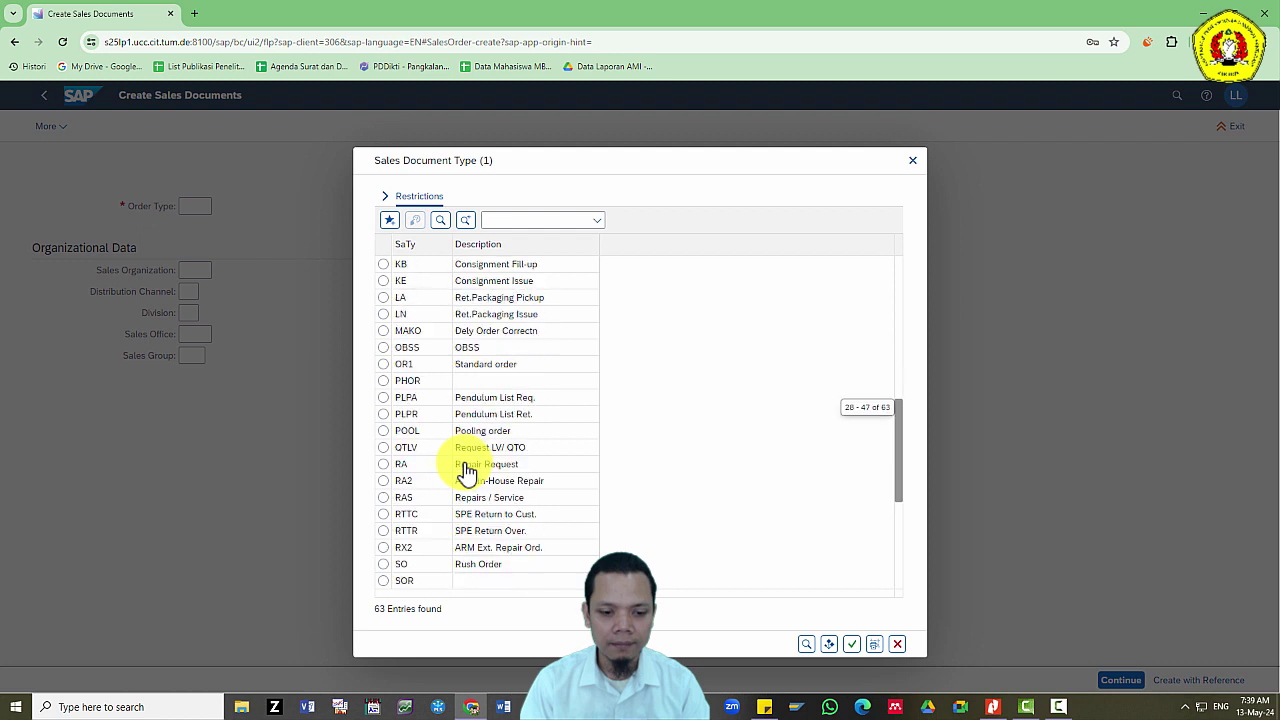
scroll(467, 470, "down", 6)
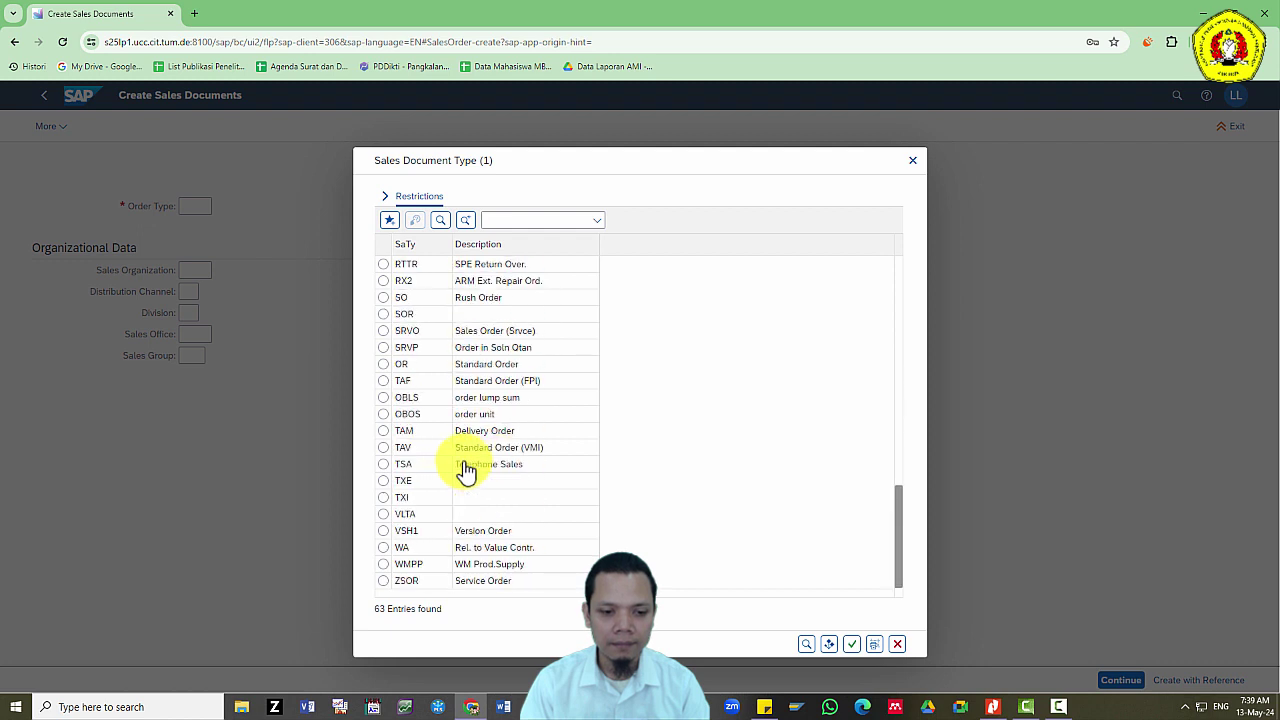
left_click(382, 366)
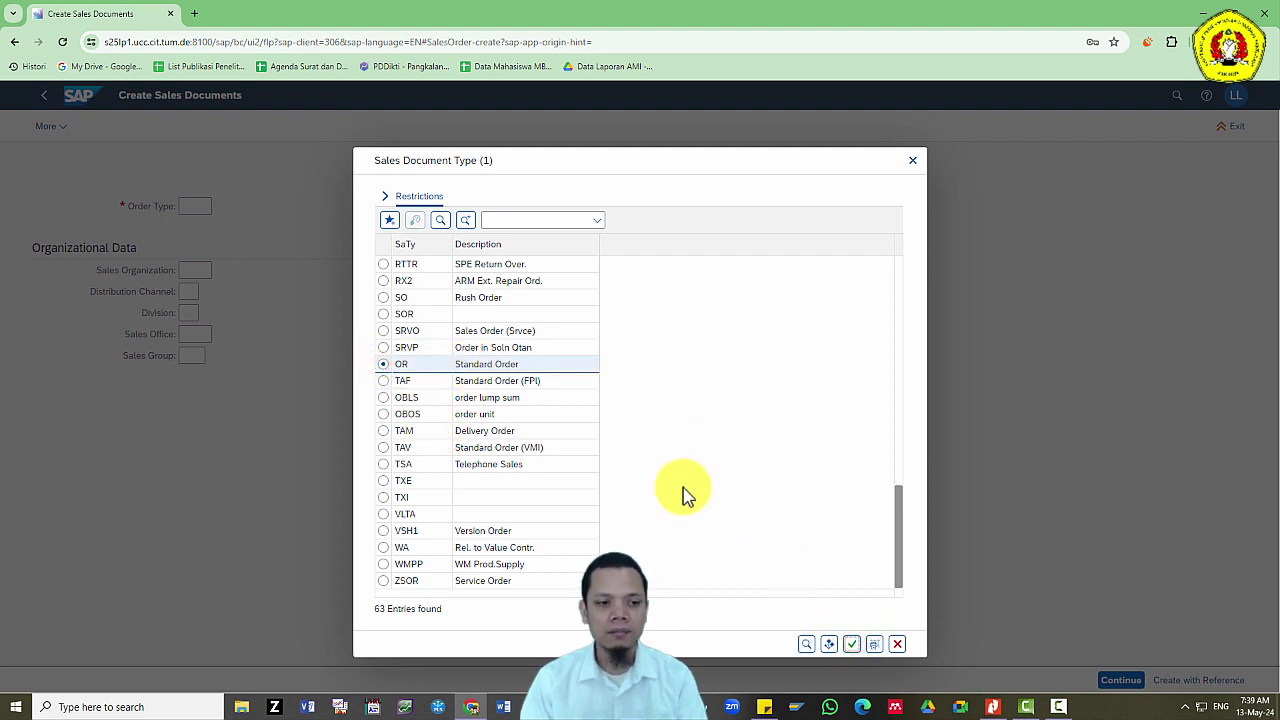
key("Return")
Following the case study PDF, enter UW00 as the sales organization and WH as the distribution channel.
key("alt+Tab")
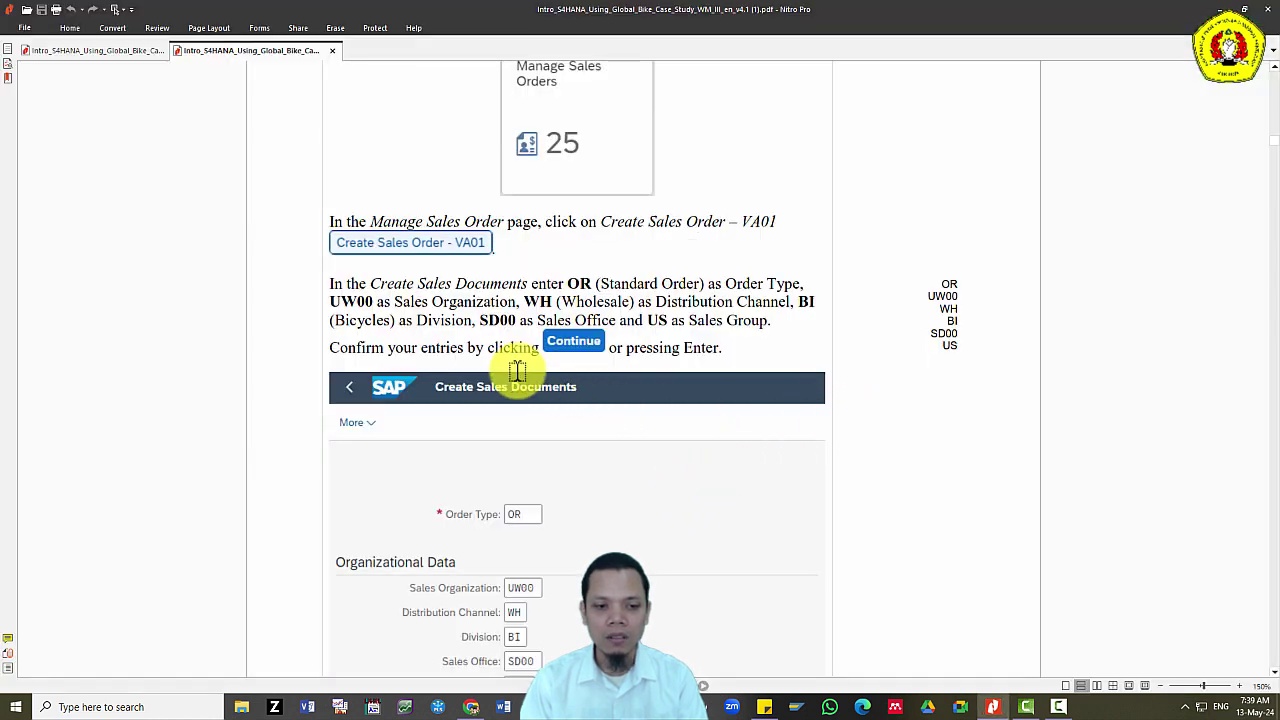
key("alt")
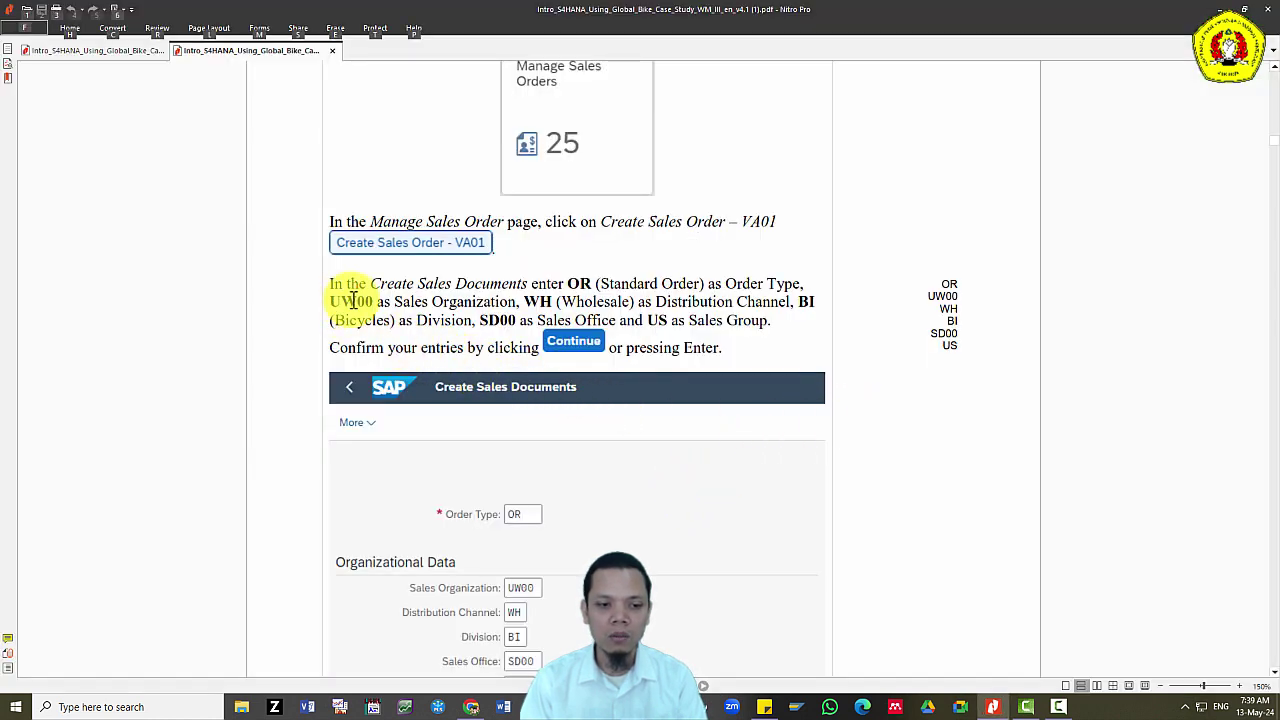
key("alt+Tab")
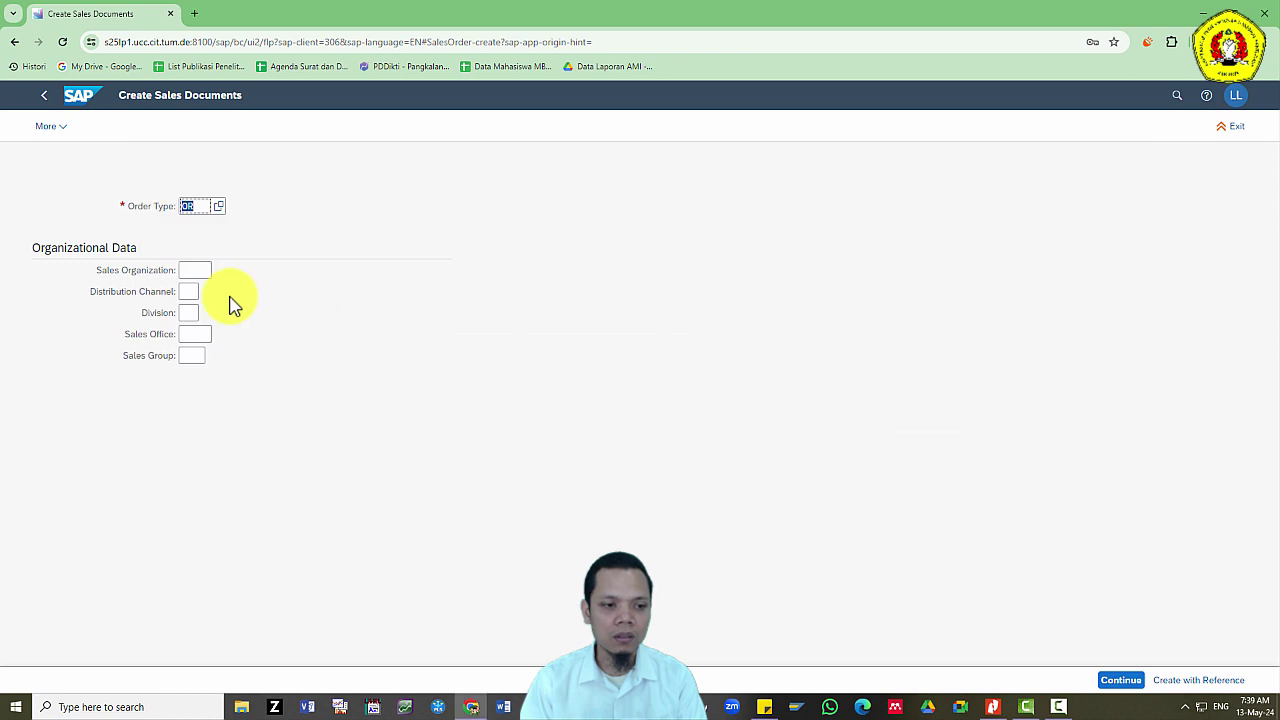
left_click(185, 271)
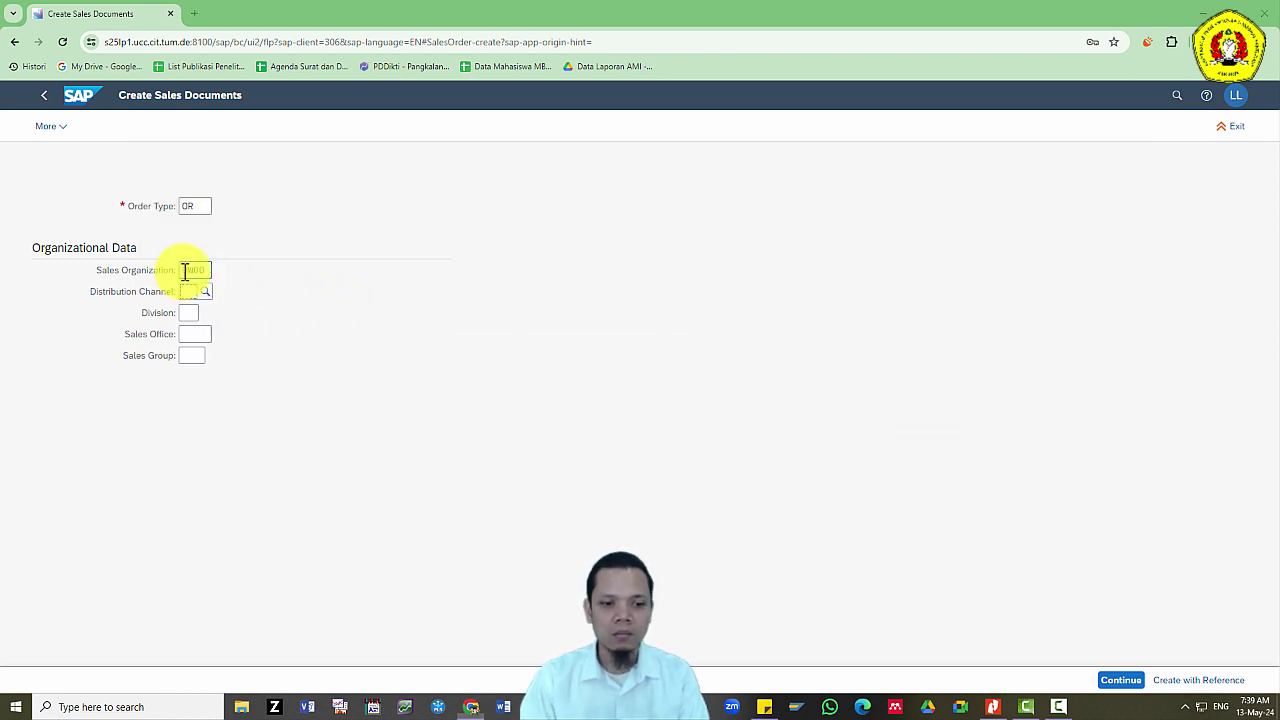
key("alt+Tab")
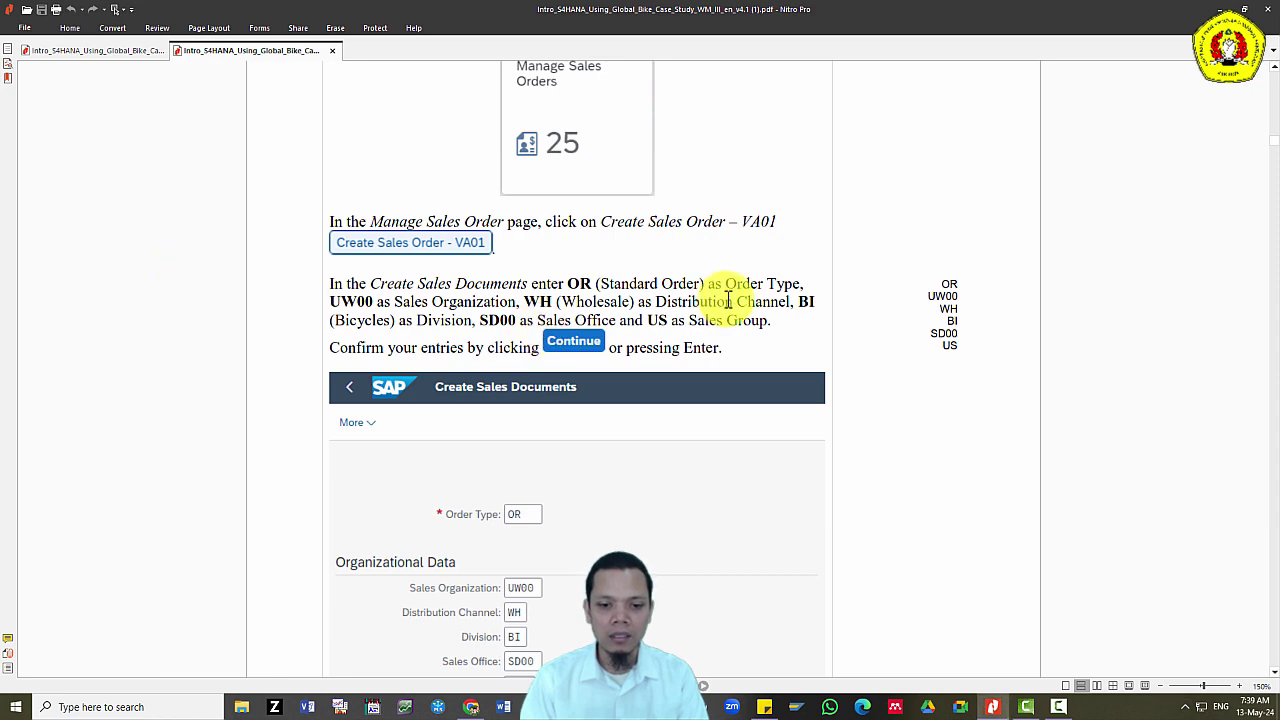
key("alt+Tab")
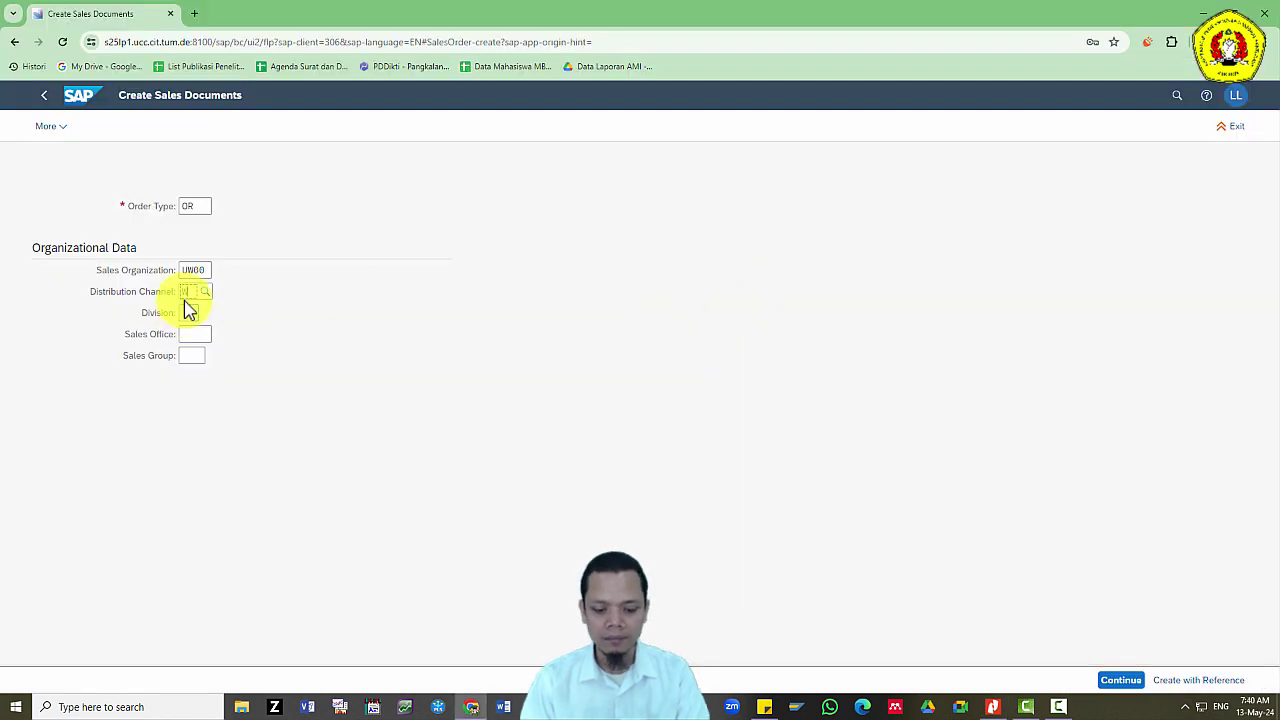
Following the case study PDF, enter BI as the division and SD00 as the sales office.
key("alt+Tab")
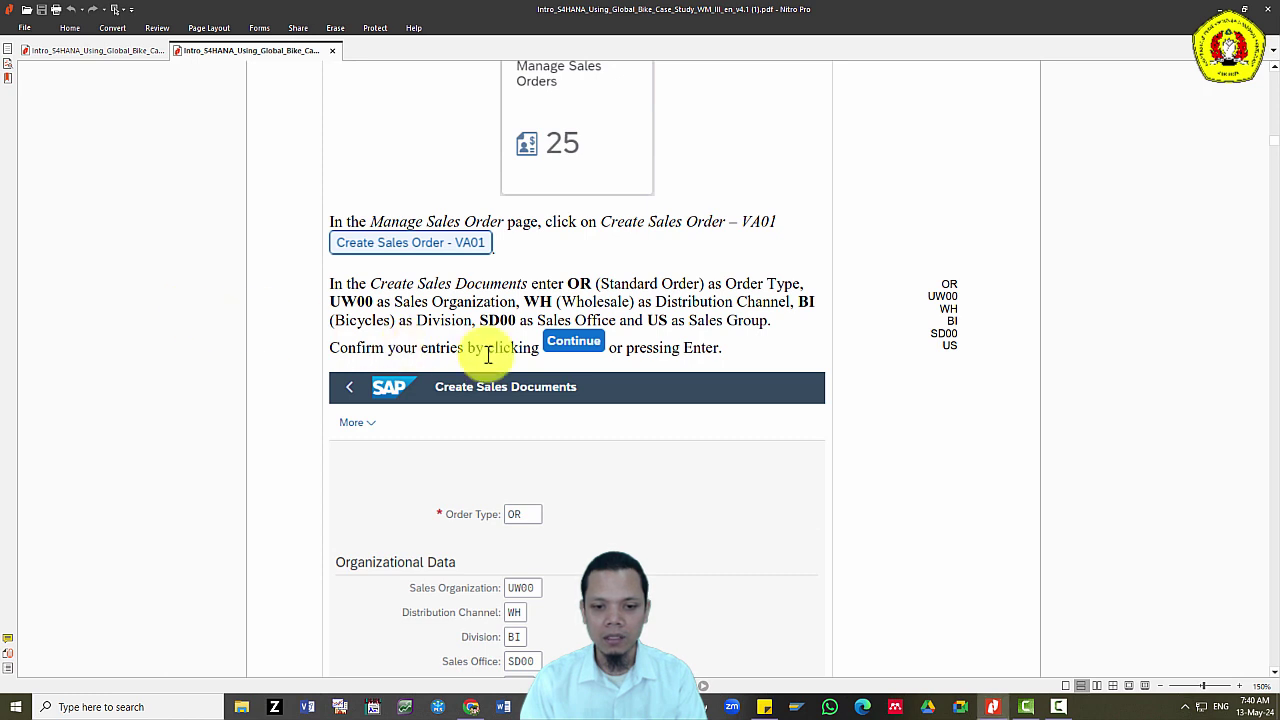
key("alt+Tab")
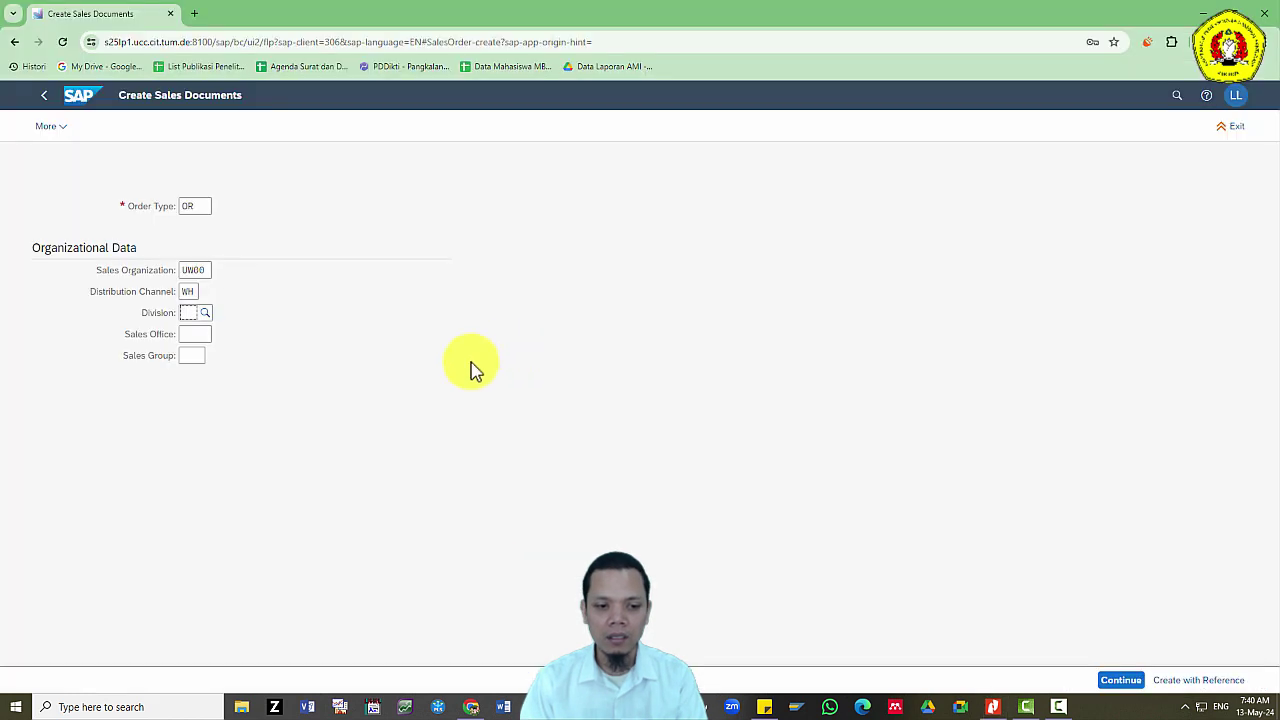
left_click(205, 335)
key("alt+Tab")
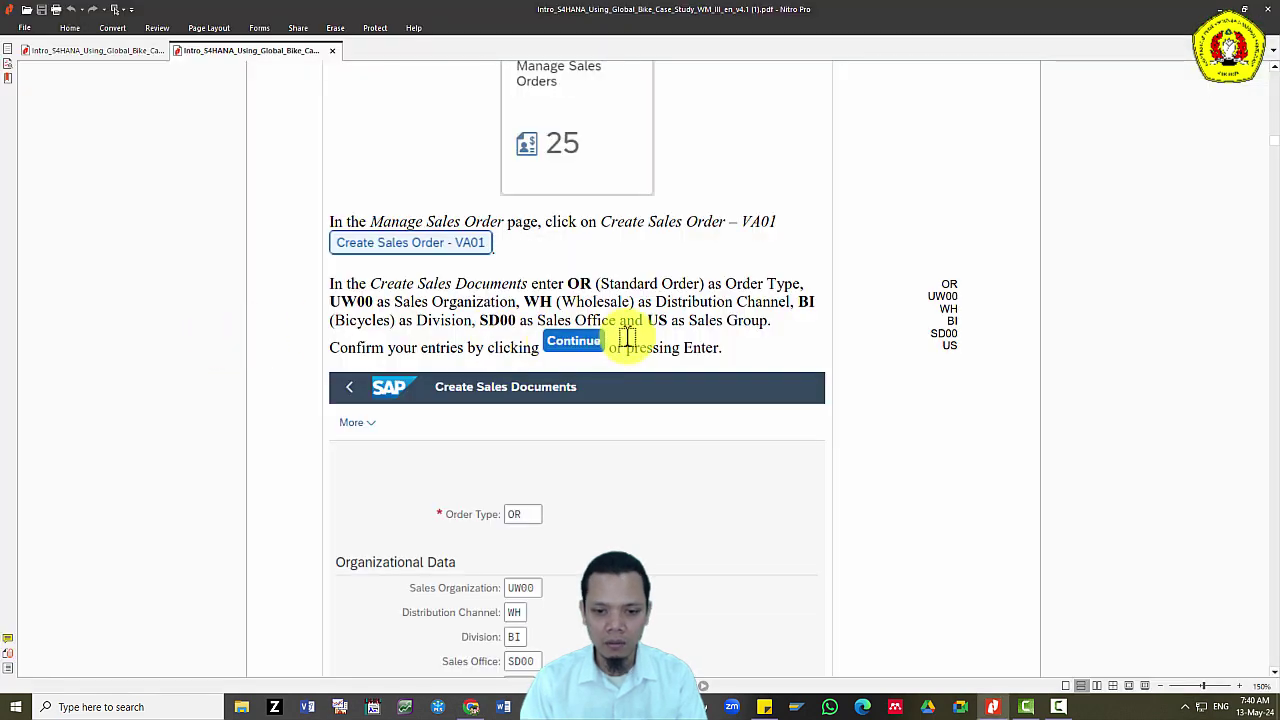
key("alt+Tab")
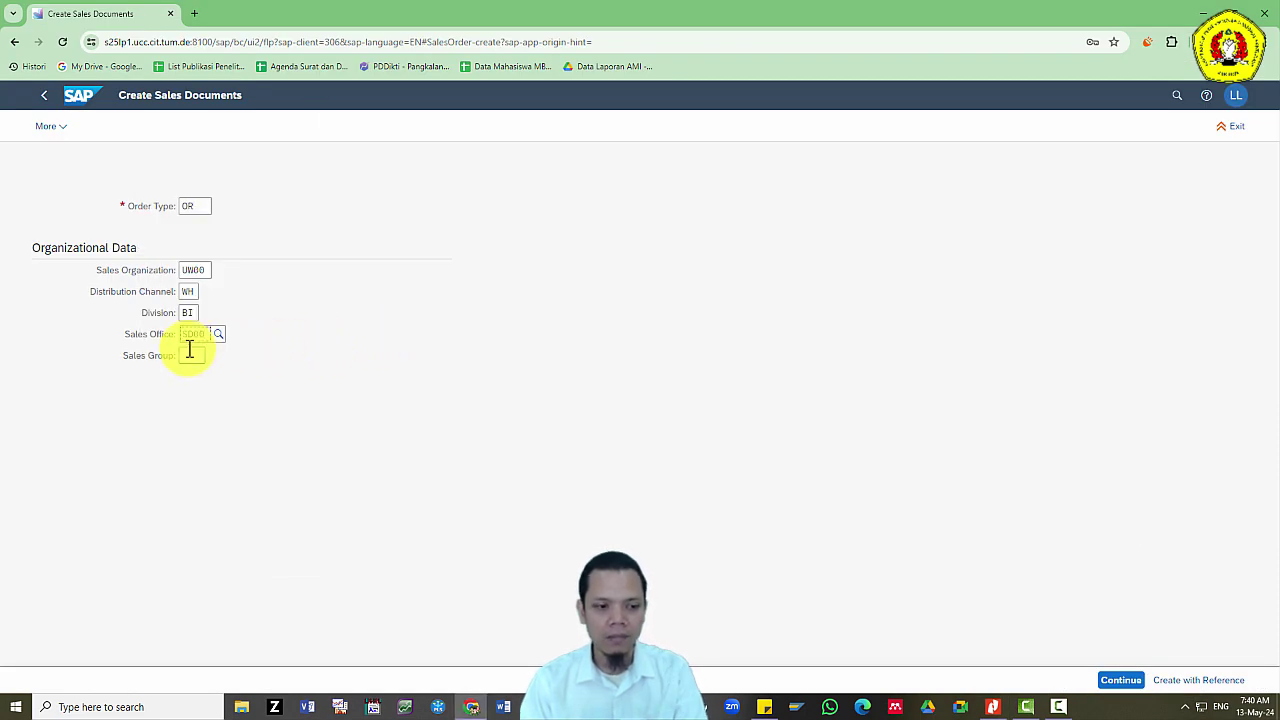
Enter US as the sales group and check the organizational data against the case study PDF.
key("alt+Tab")
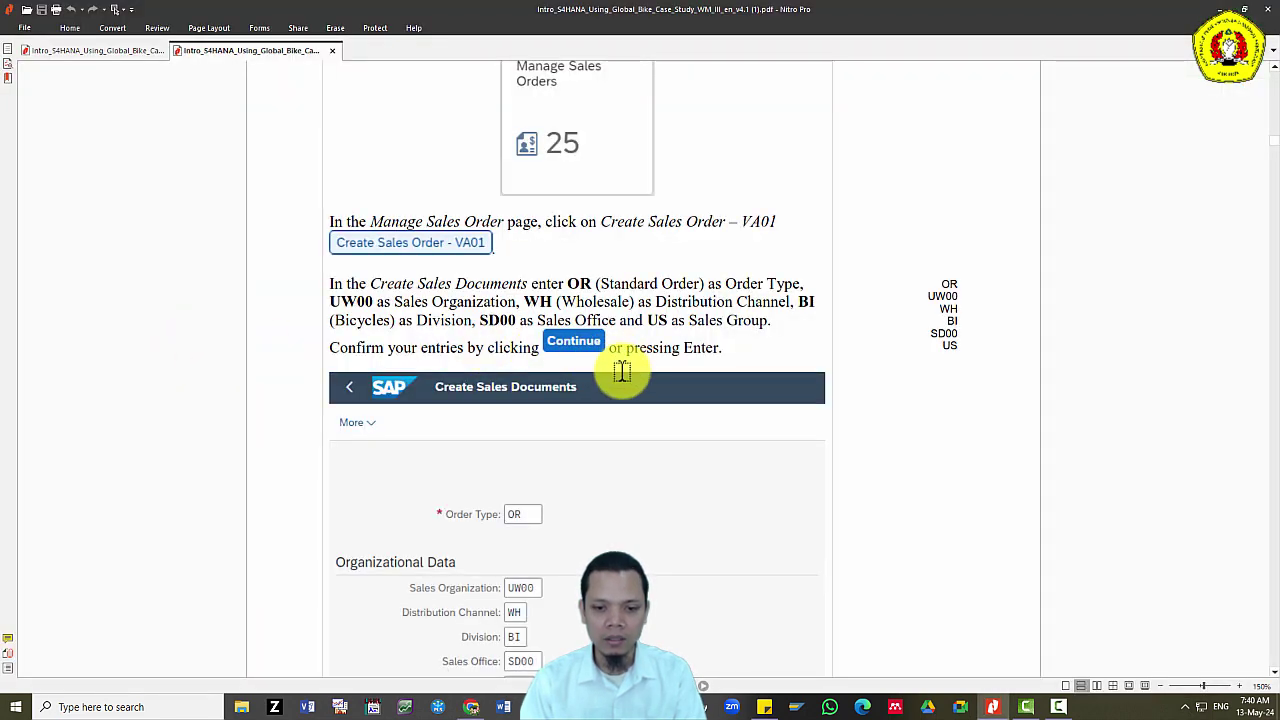
key("alt+Tab")
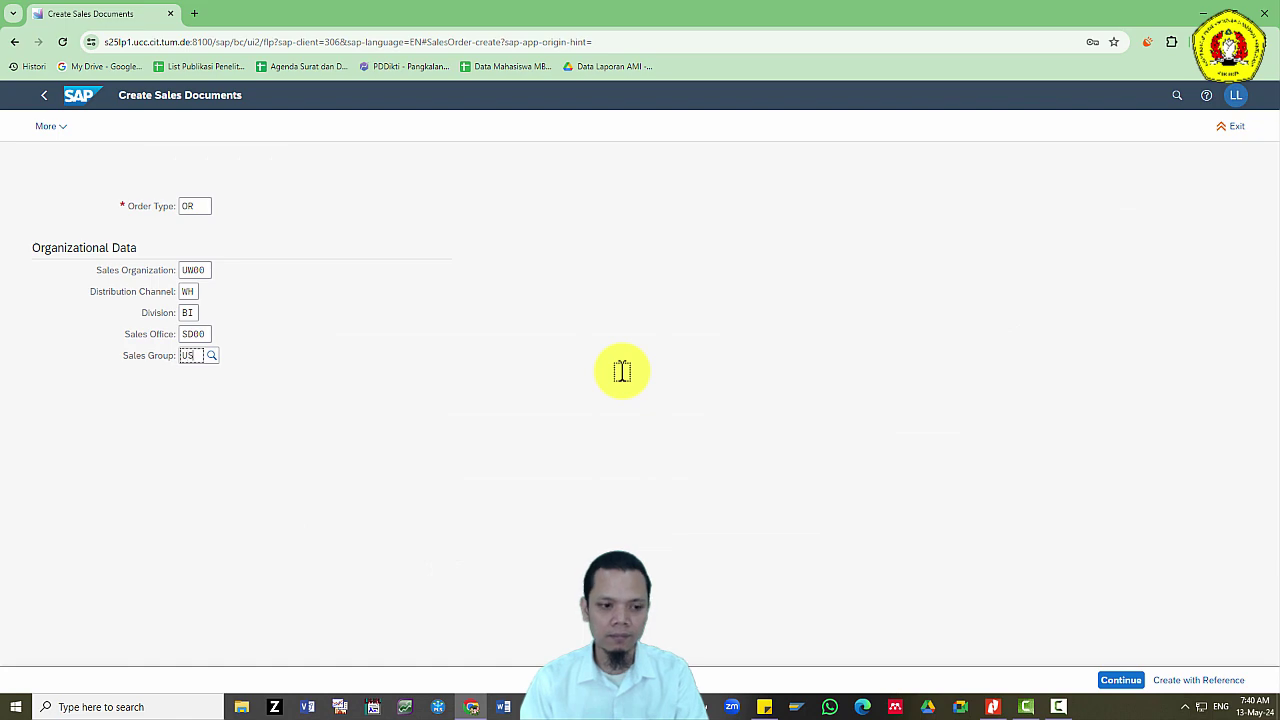
key("alt+Tab")
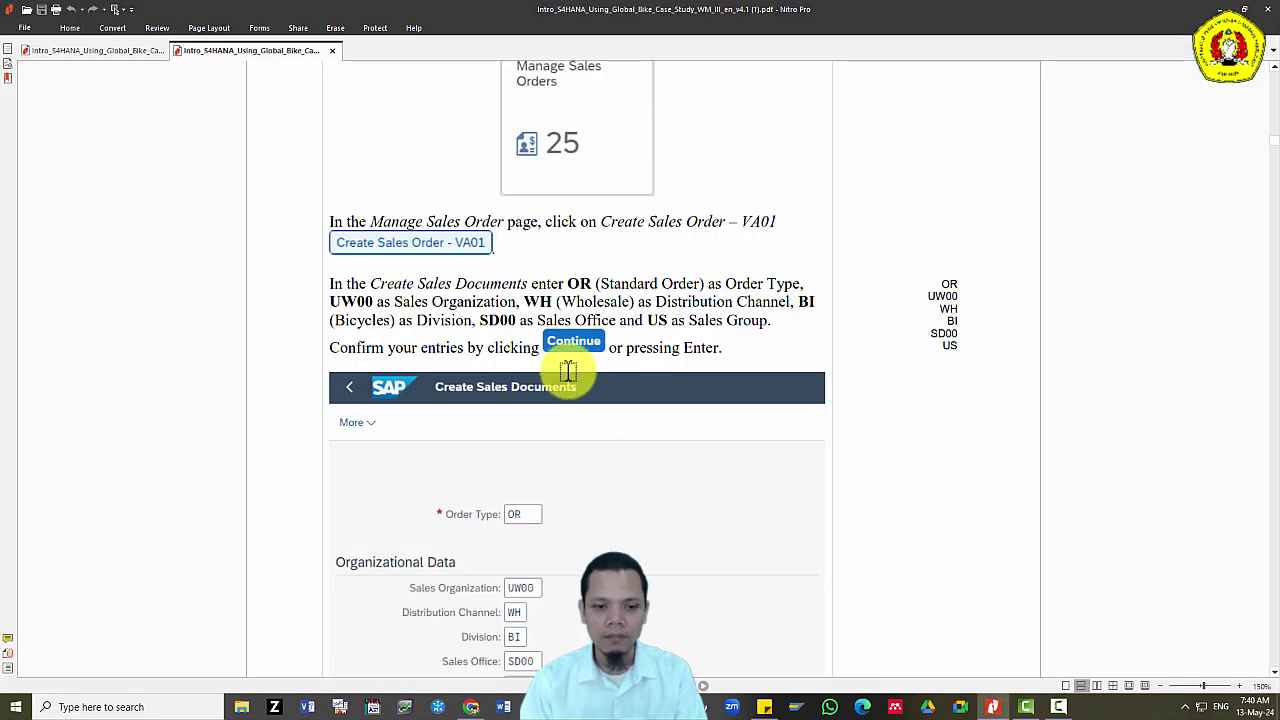
key("alt+Tab")
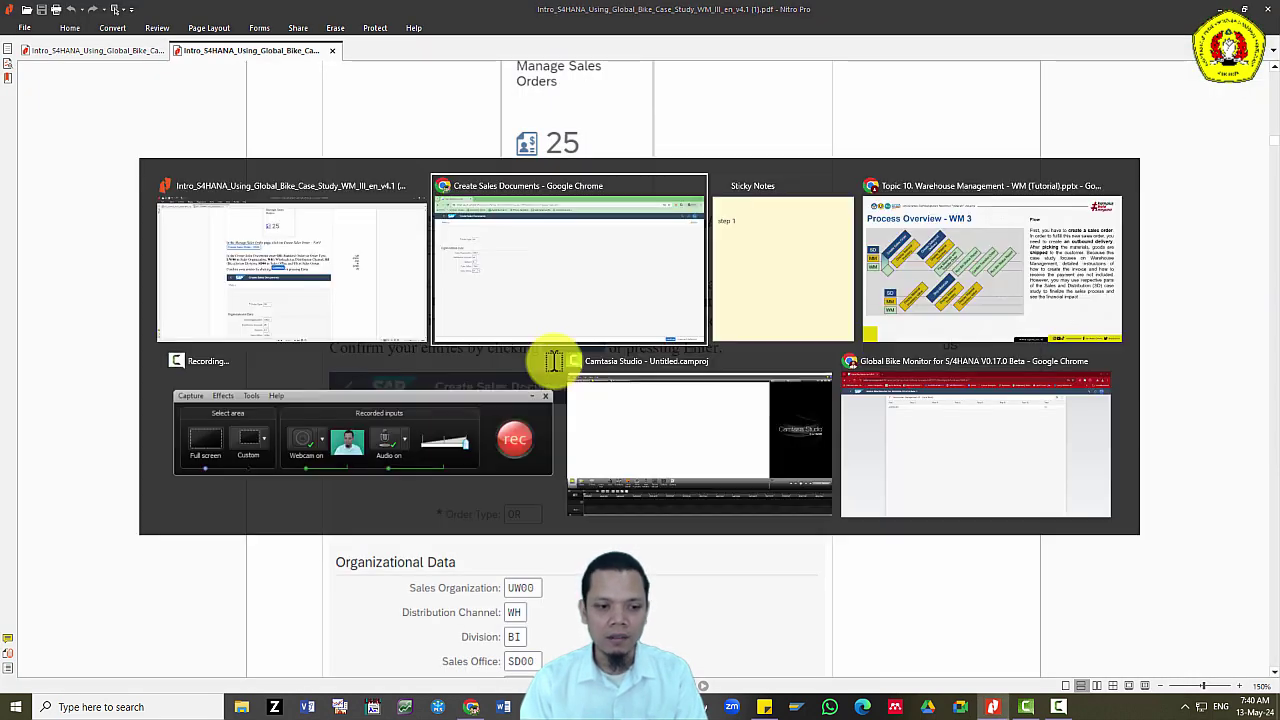
left_click(554, 361)
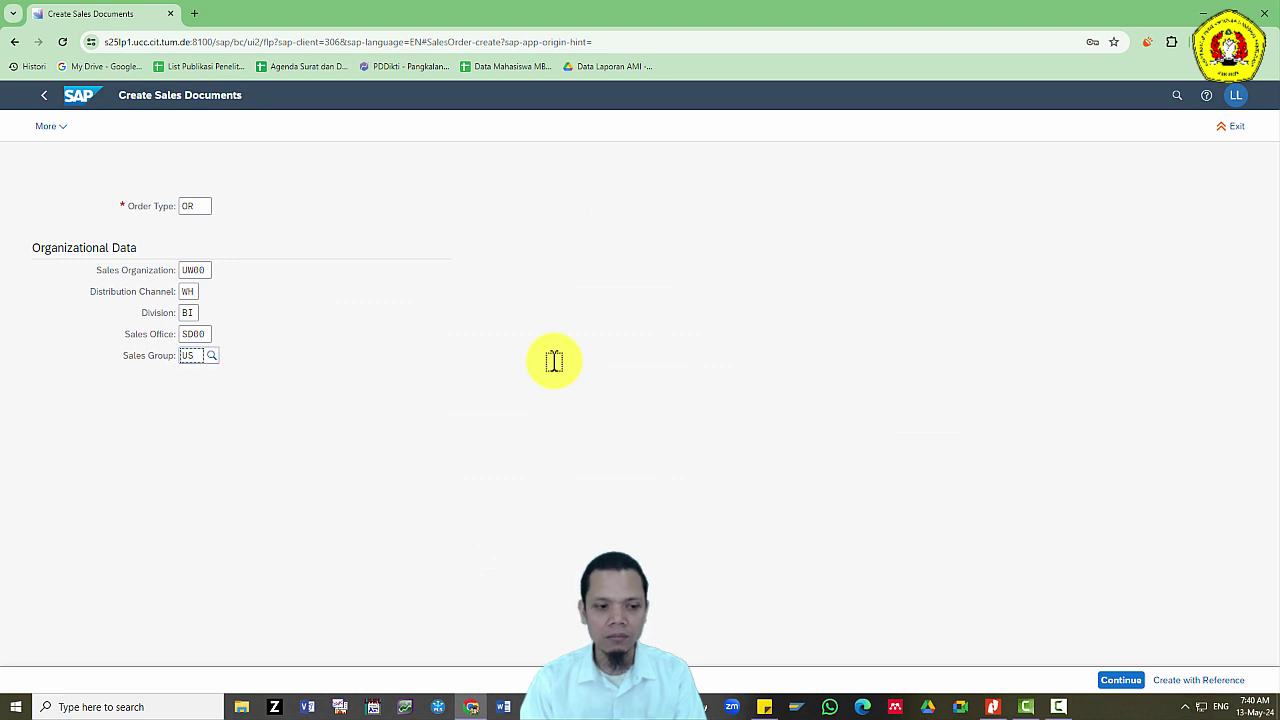
Continue to the standard order overview and, following the case study PDF, enter the customer number as the Sold-To Party.
key("Return")
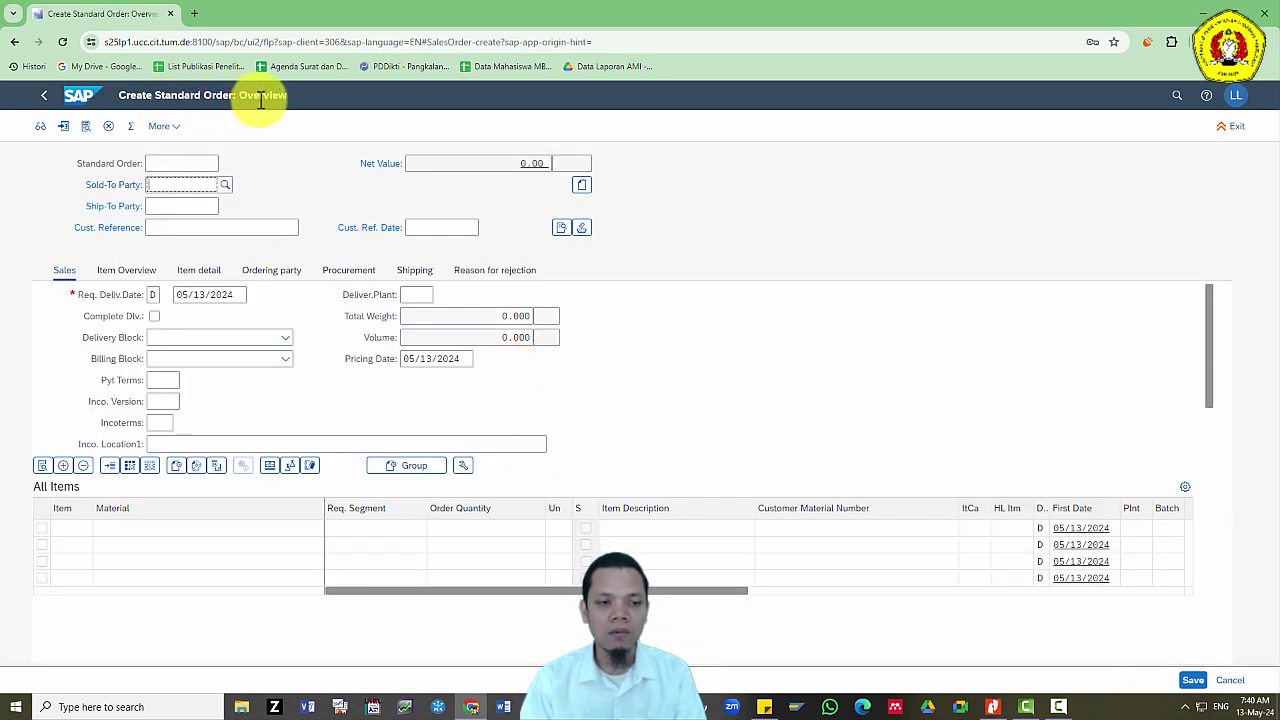
key("alt+Tab")
scroll(642, 475, "down", 5)
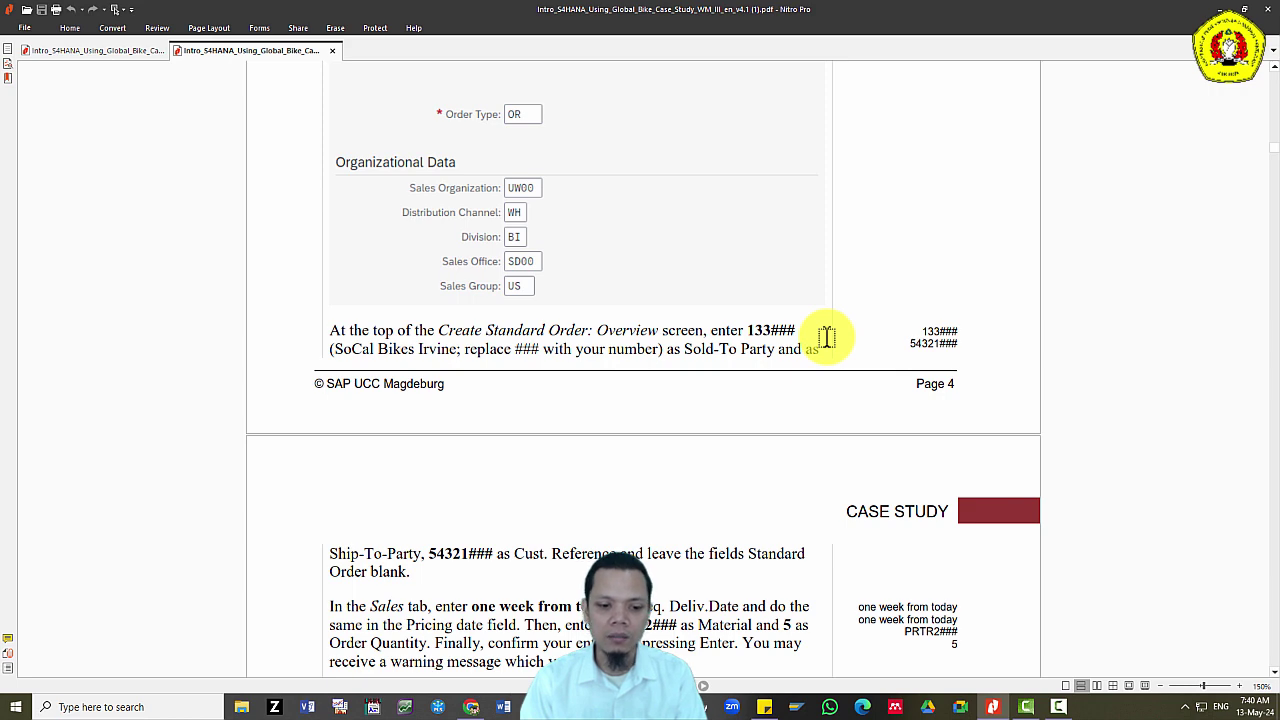
key("alt+Tab")
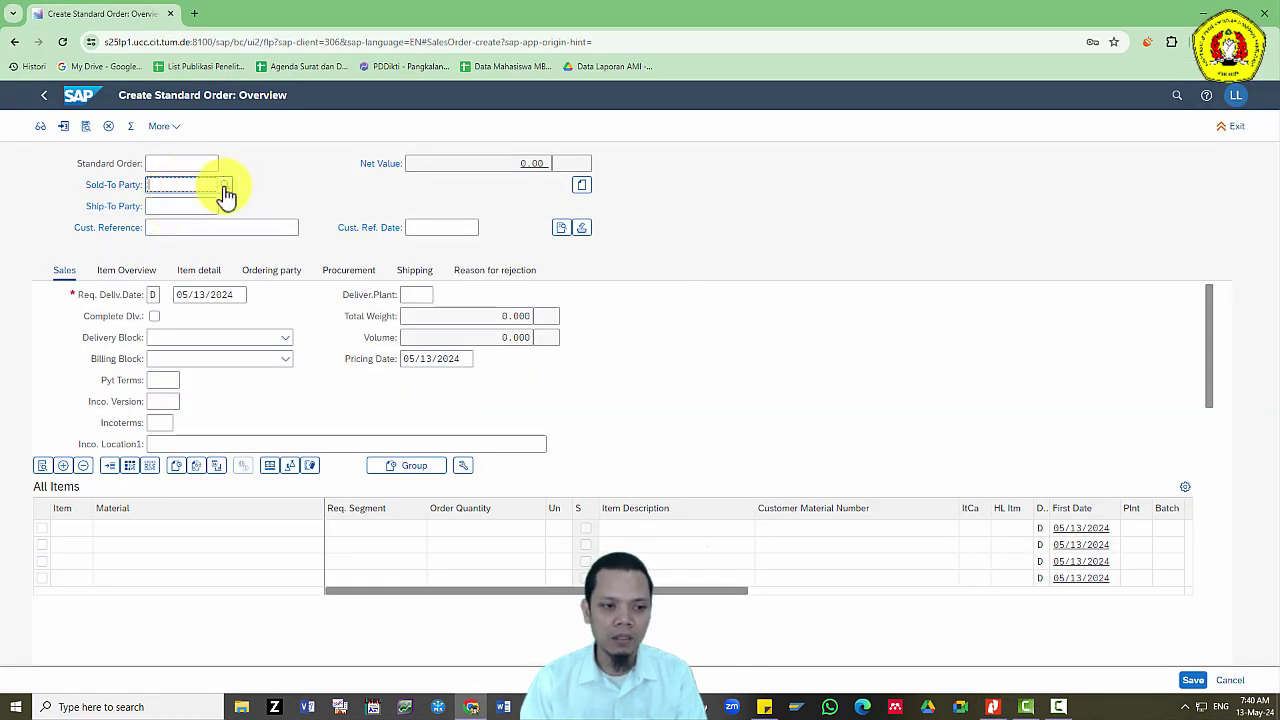
type("1")
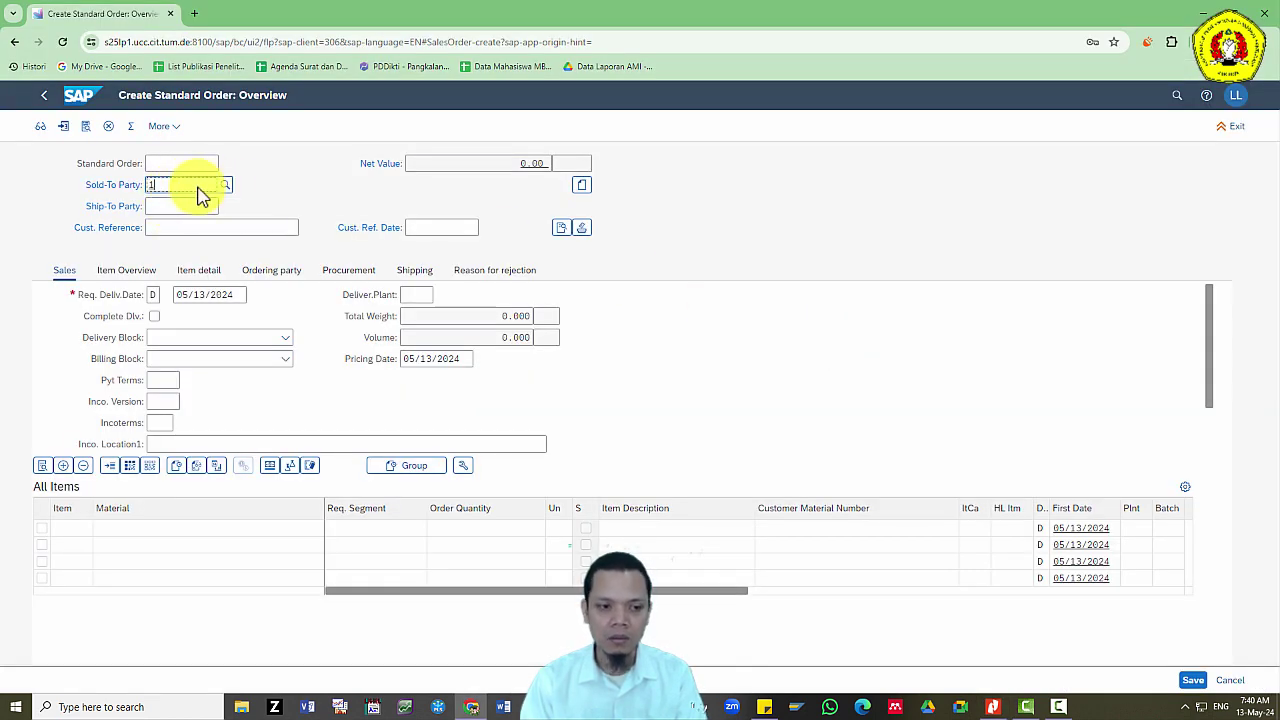
type("33")
type("904")
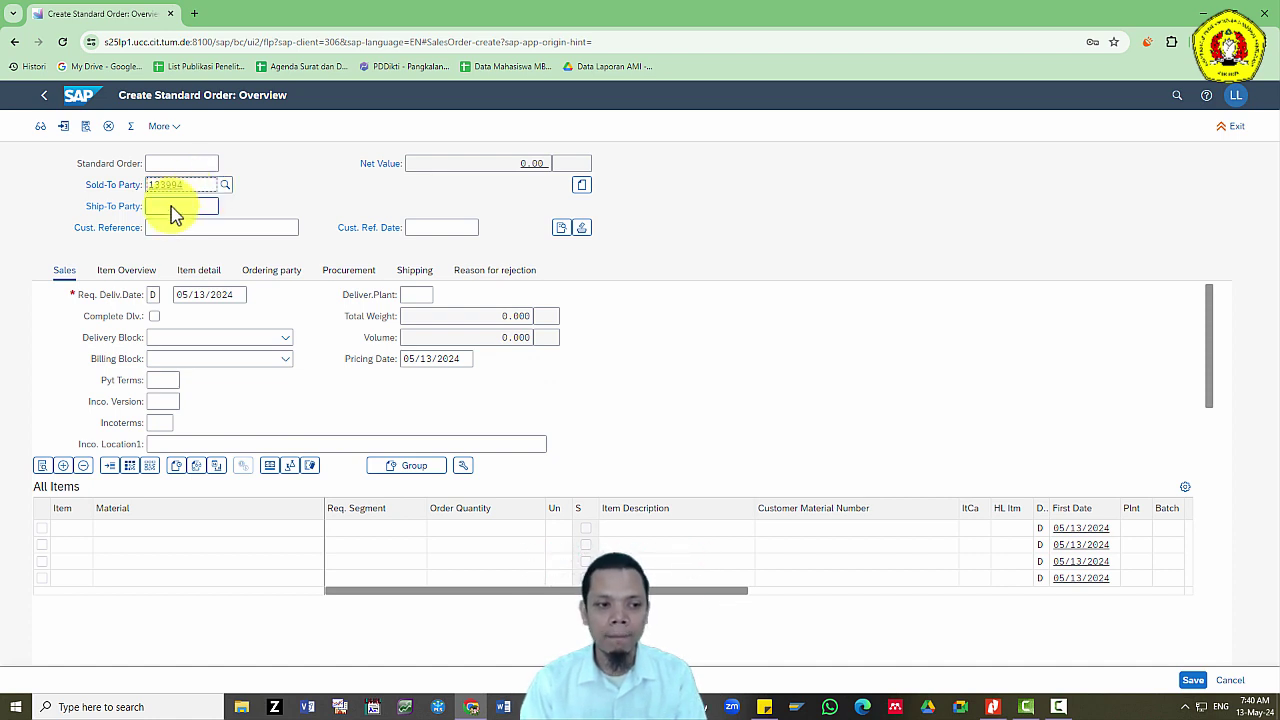
Check the case study PDF and enter the same customer number as the Ship-To Party.
left_click(185, 206)
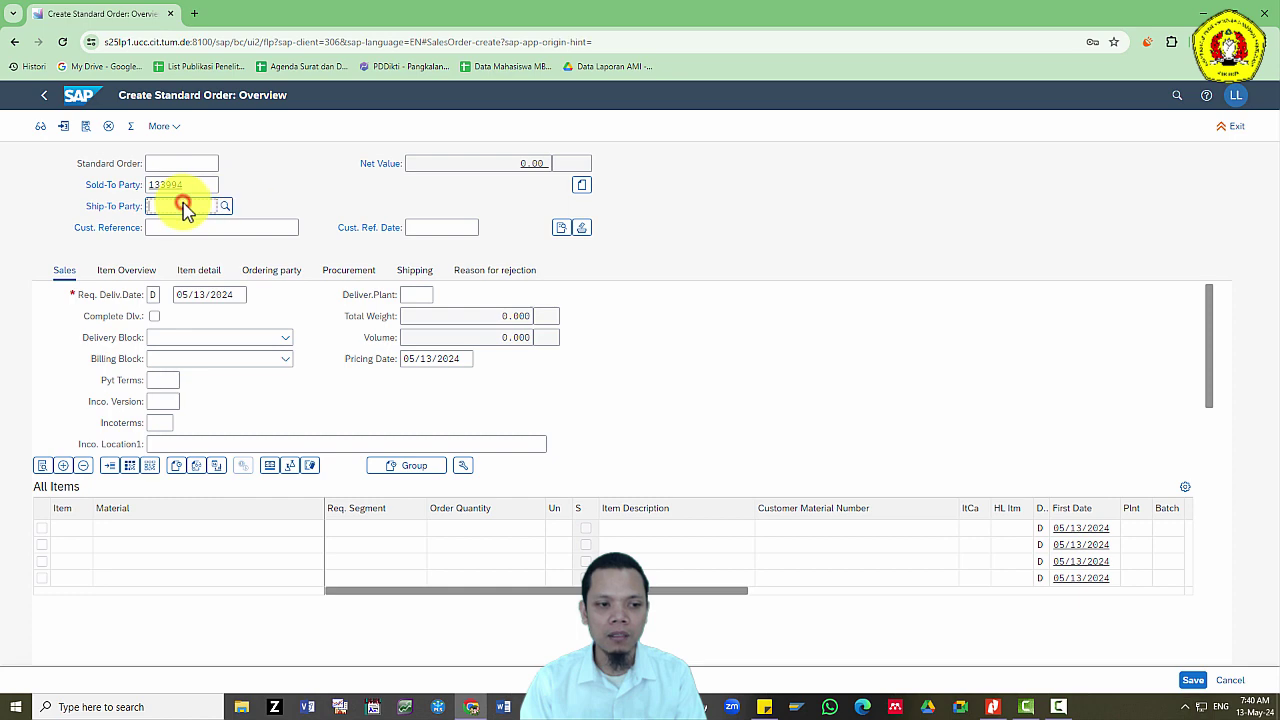
key("alt+Tab")
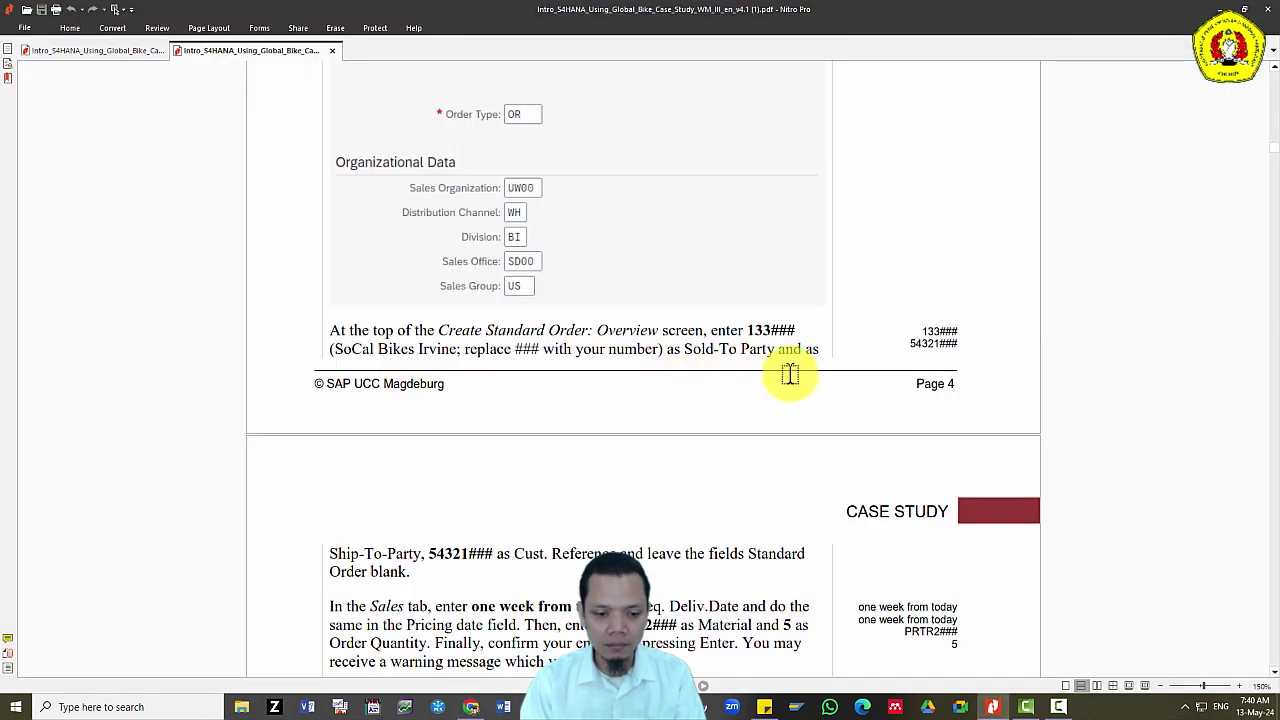
key("alt+Tab")
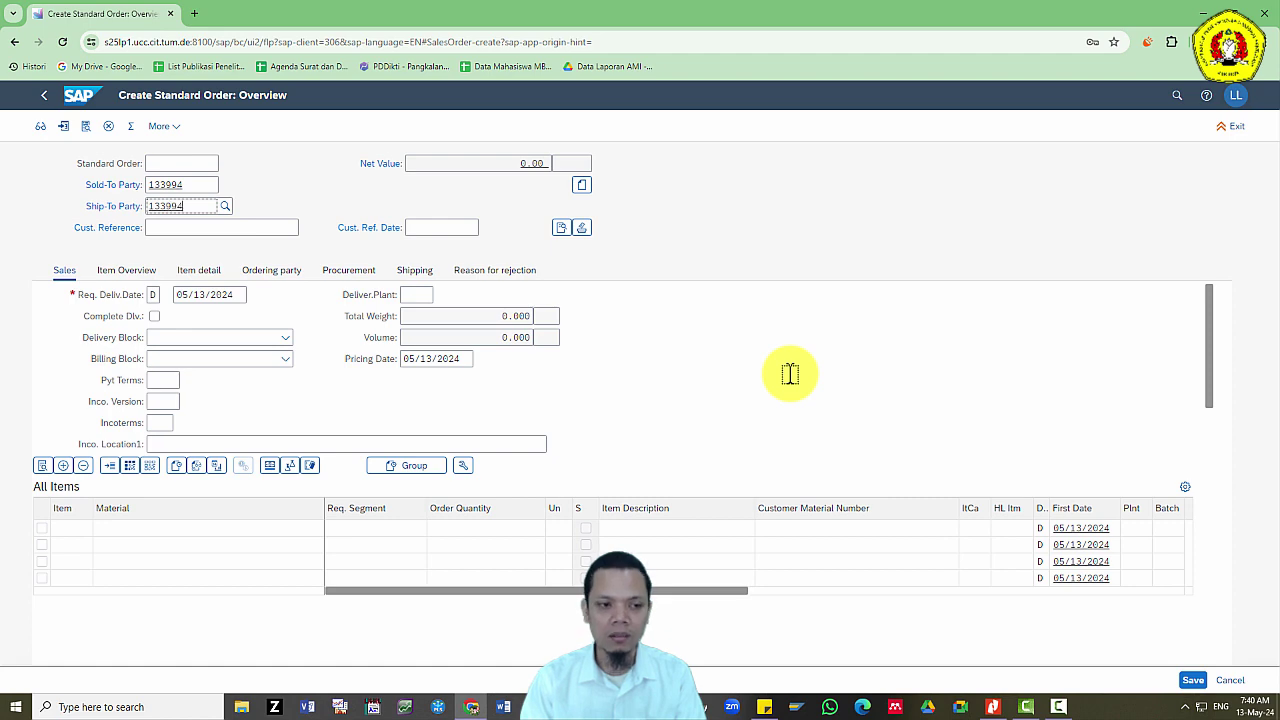
Look up the customer reference in the case study PDF and enter it, completed with the participant number, as the Cust. Reference.
key("alt+Tab")
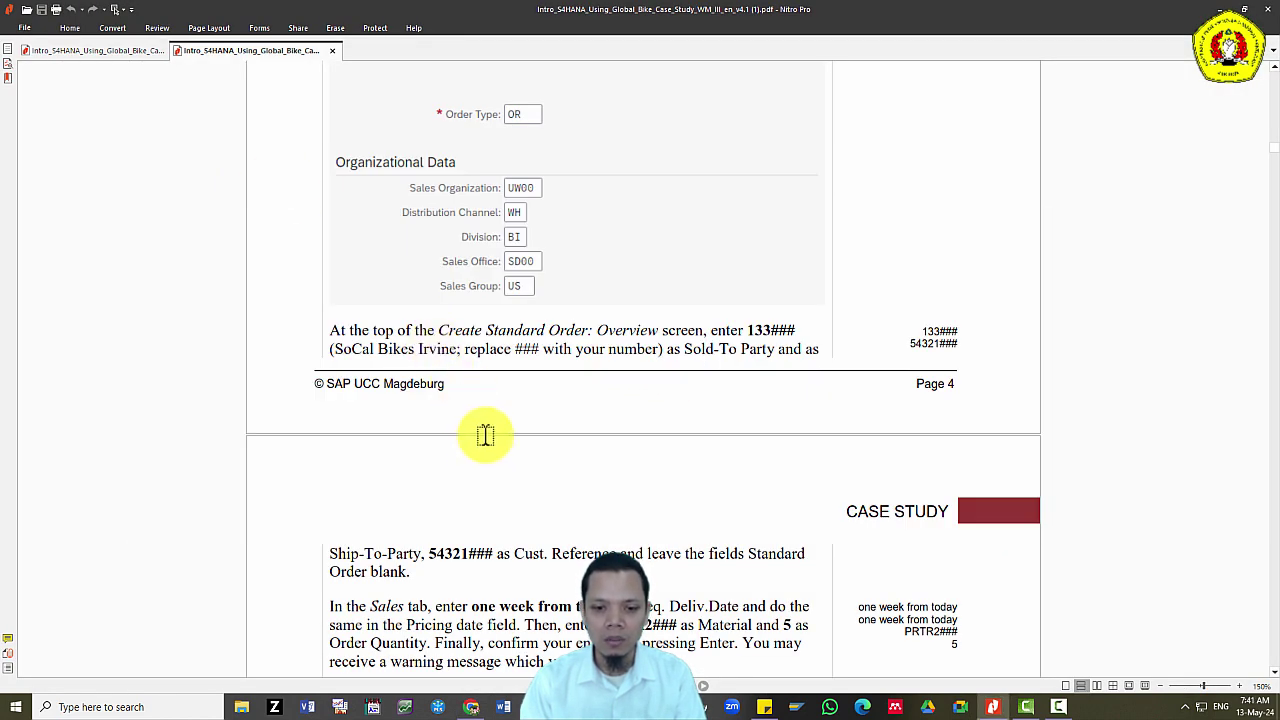
scroll(504, 440, "down", 1)
scroll(505, 441, "down", 2)
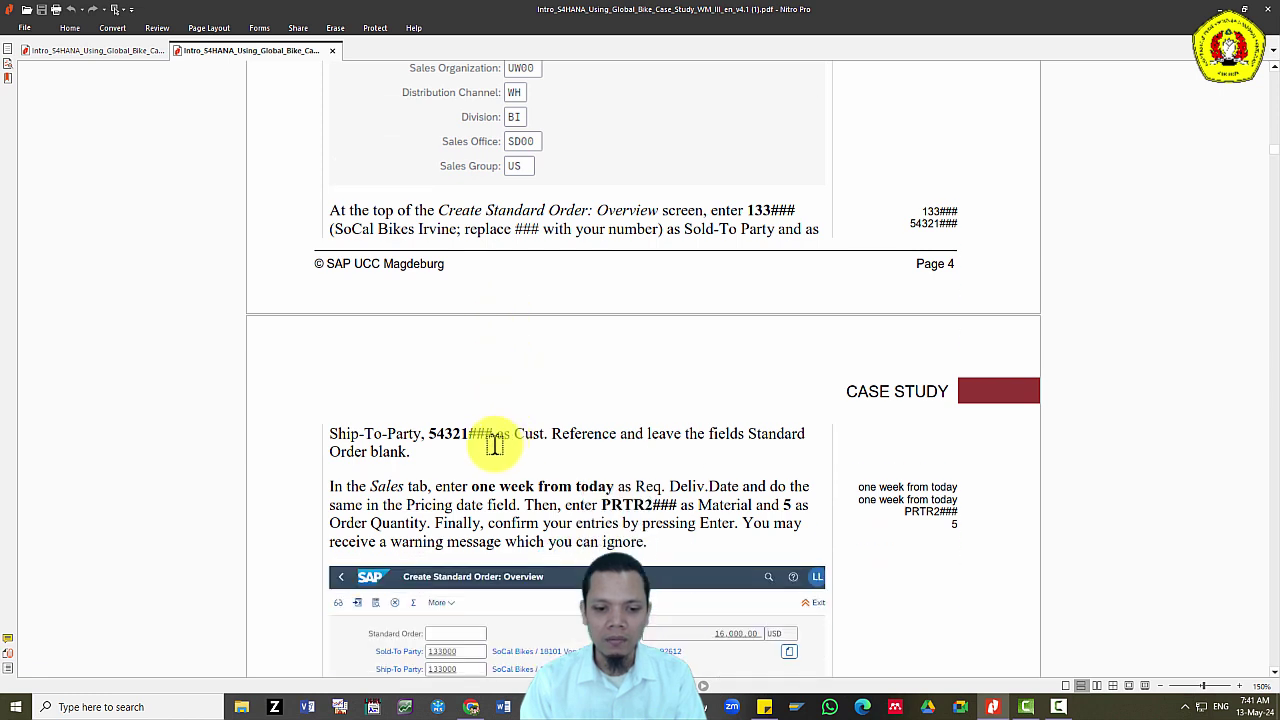
left_click_drag(429, 433, 459, 437)
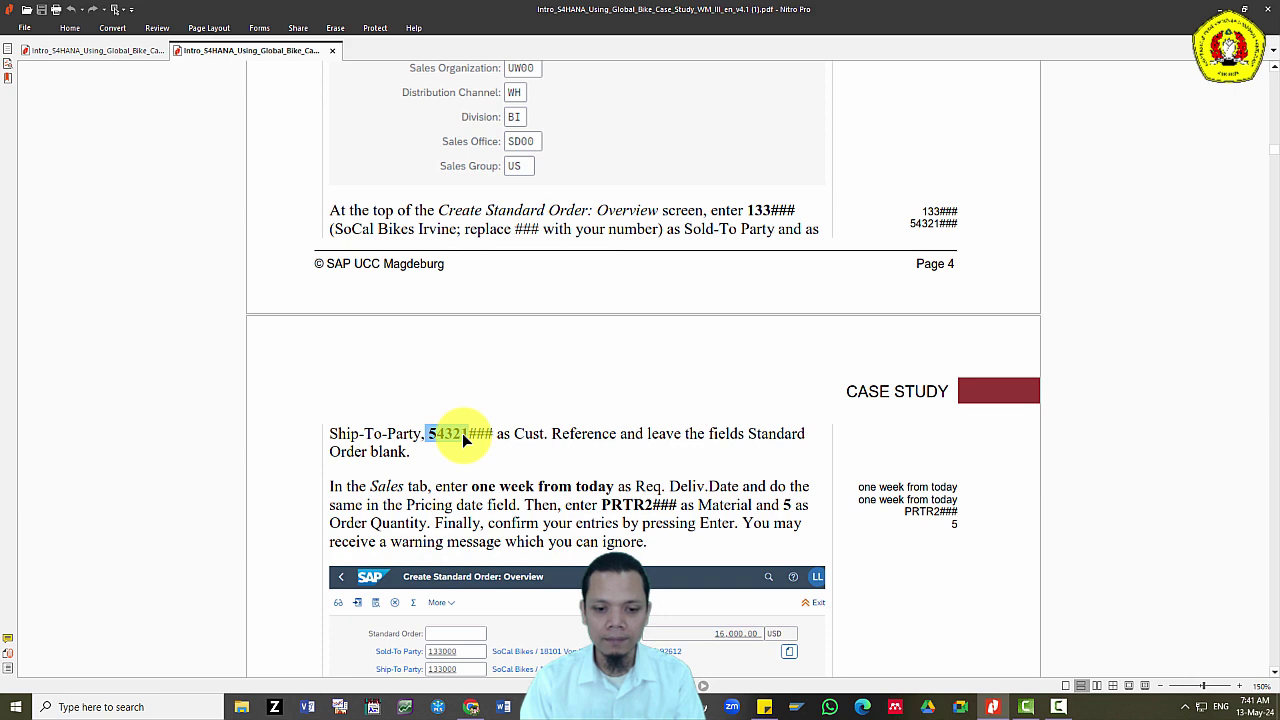
key("alt+Tab")
left_click(240, 232)
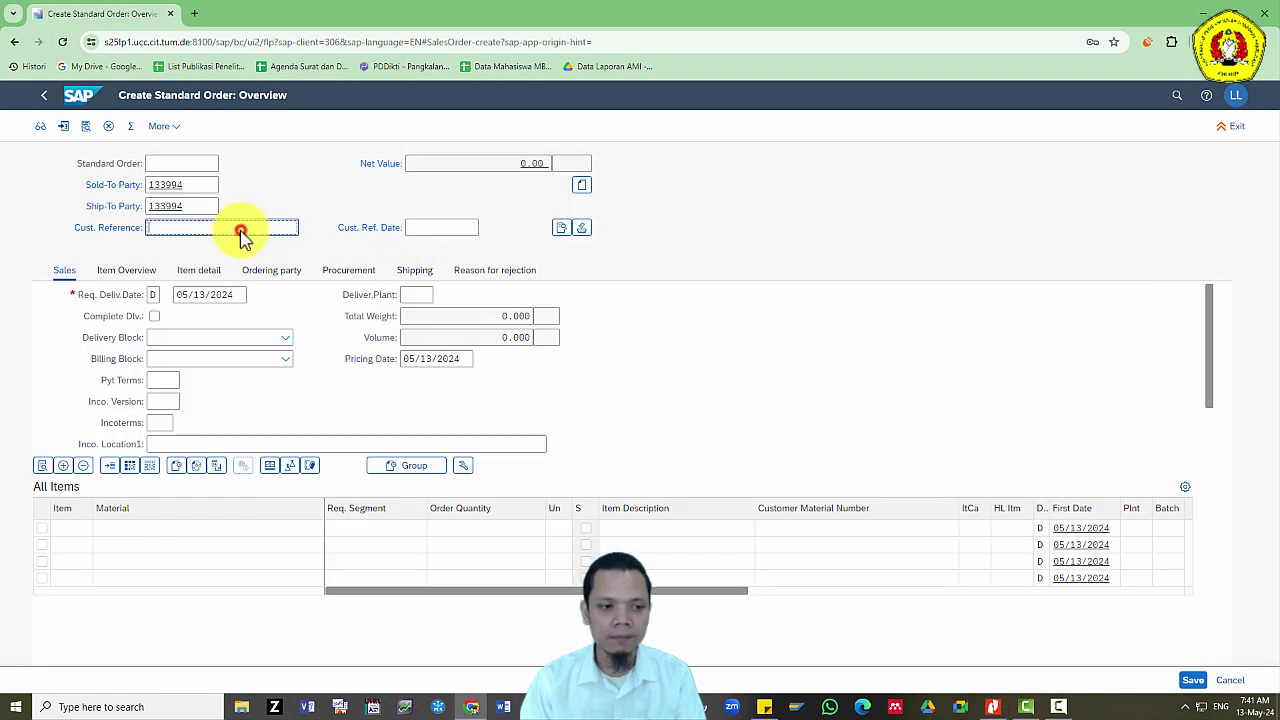
type("54321")
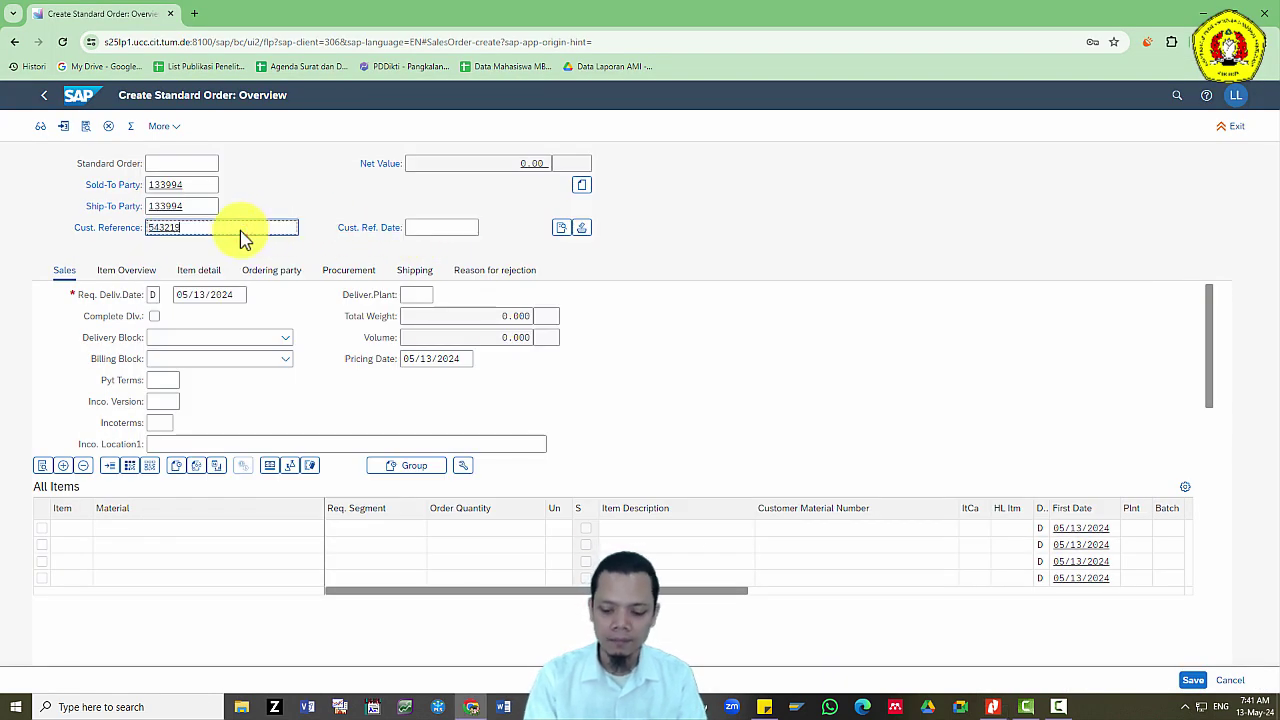
type("994")
key("ctrl+a")
key("BackSpace")
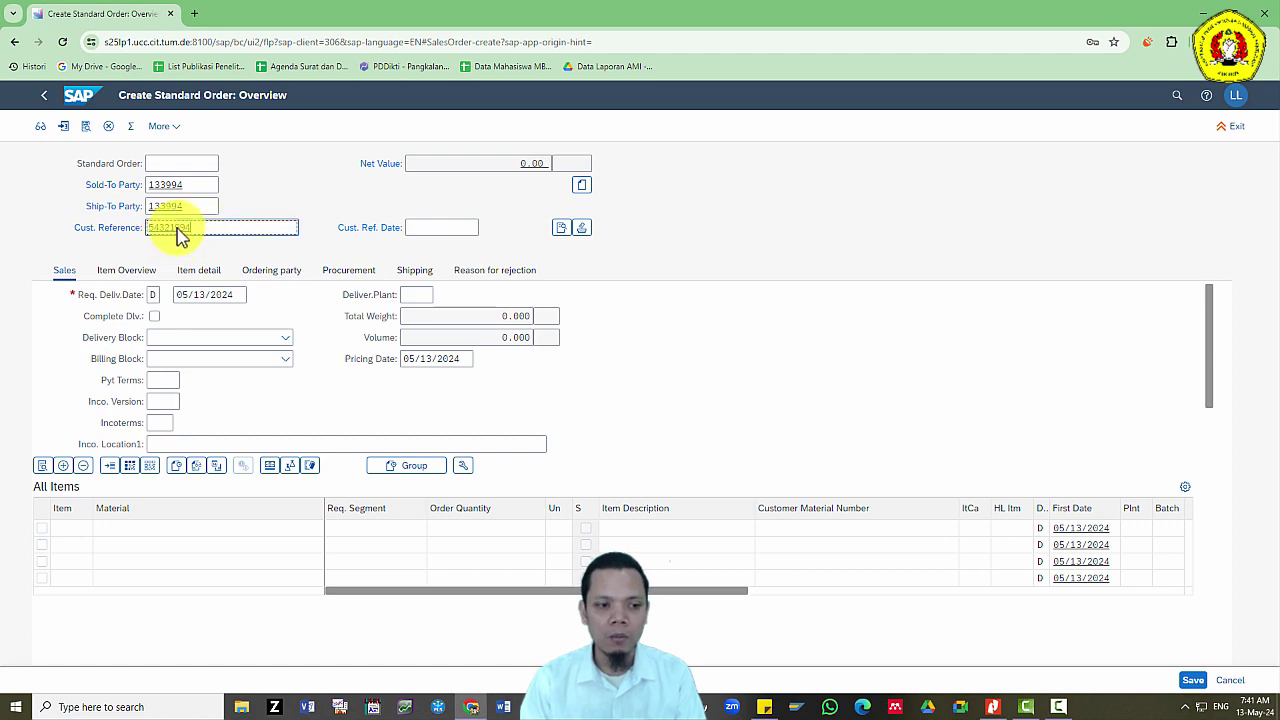
Read the delivery date instruction in the case study PDF and set the requested delivery date to 05/20/2024.
key("alt+Tab")
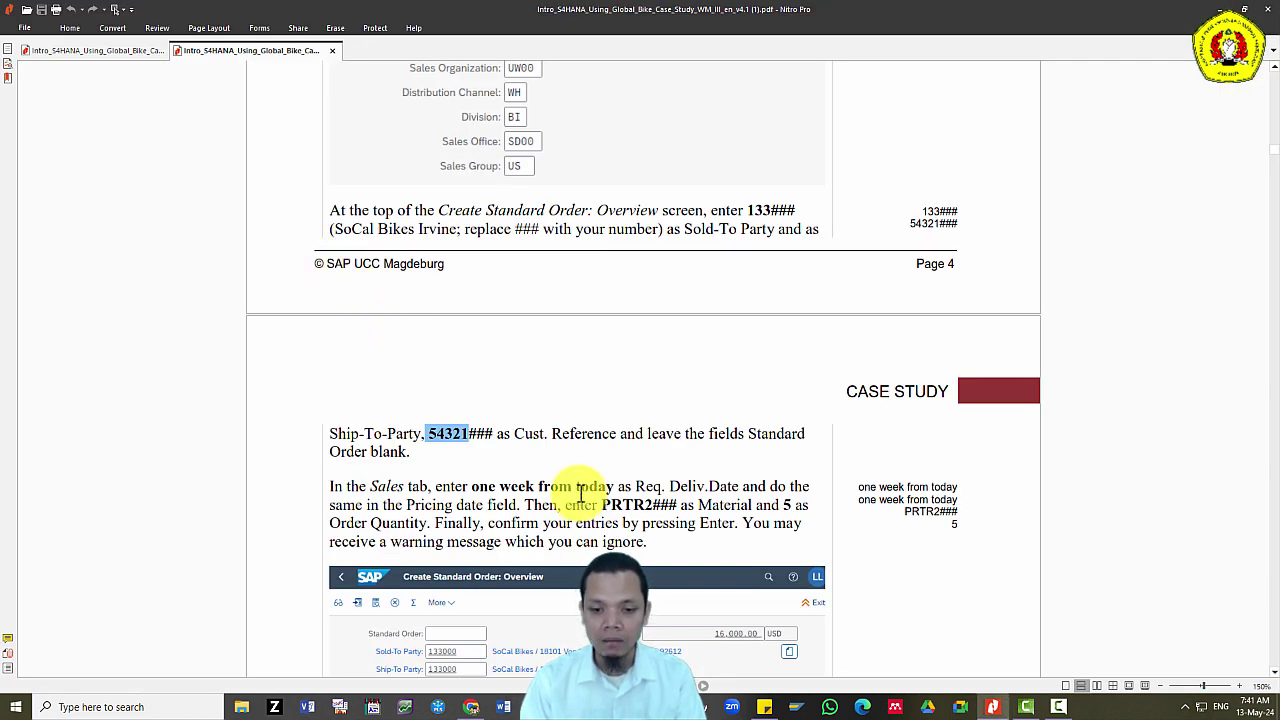
scroll(570, 442, "down", 4)
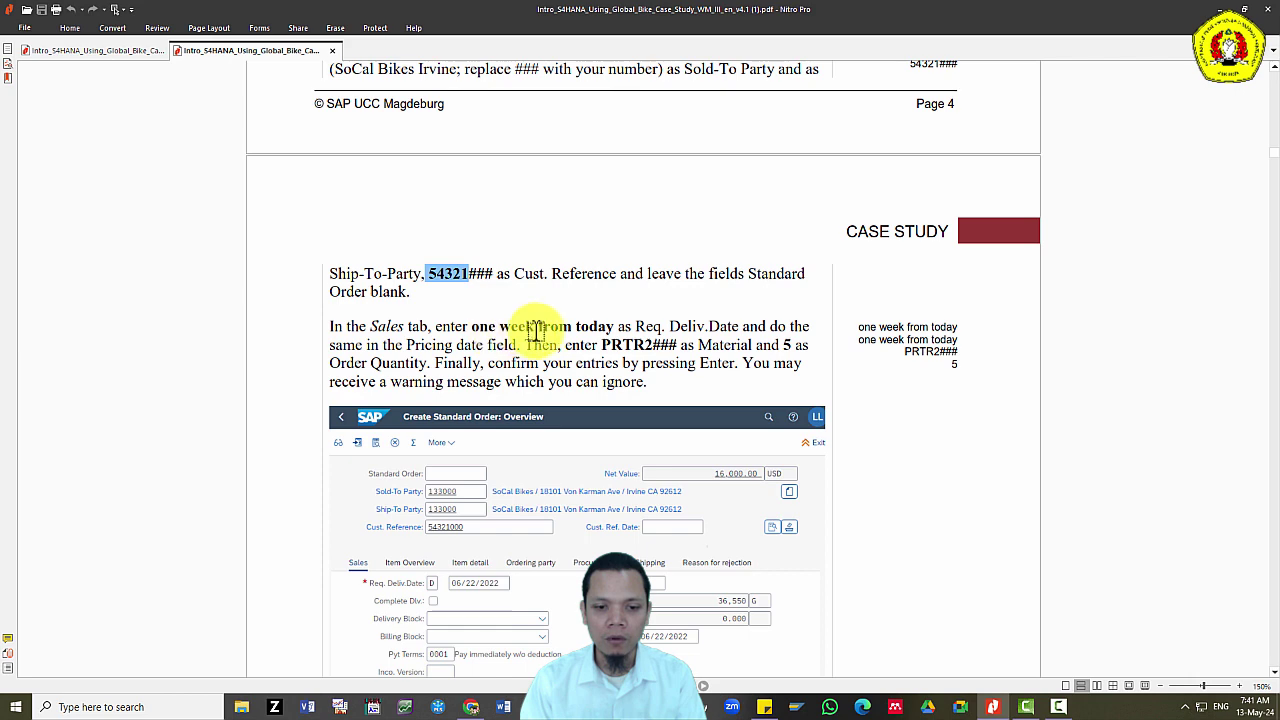
key("alt+Tab")
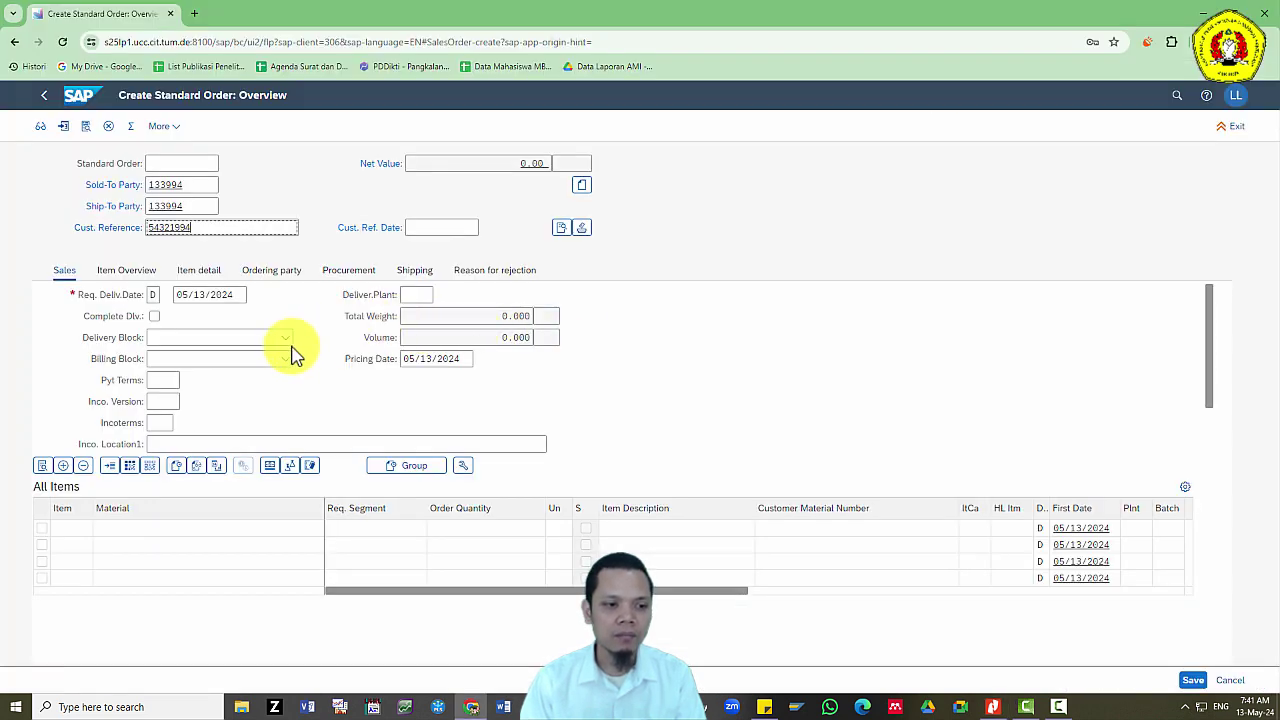
key("alt+Tab")
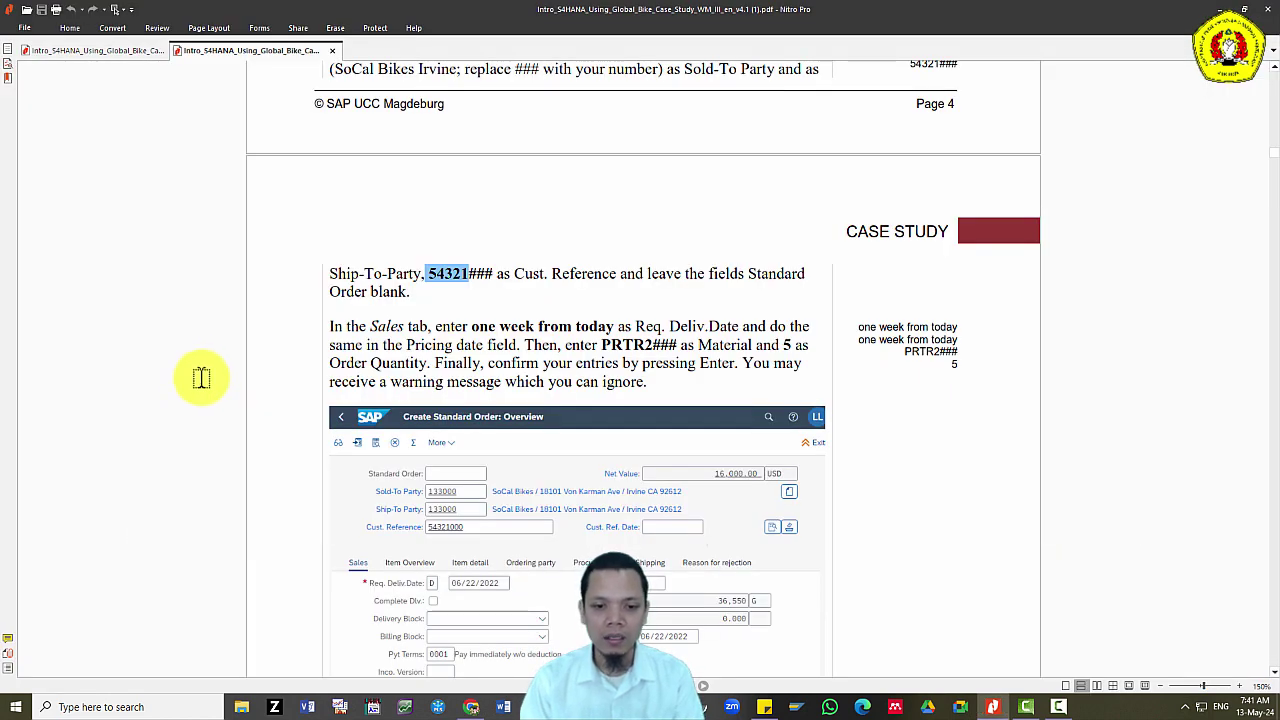
key("alt+Tab")
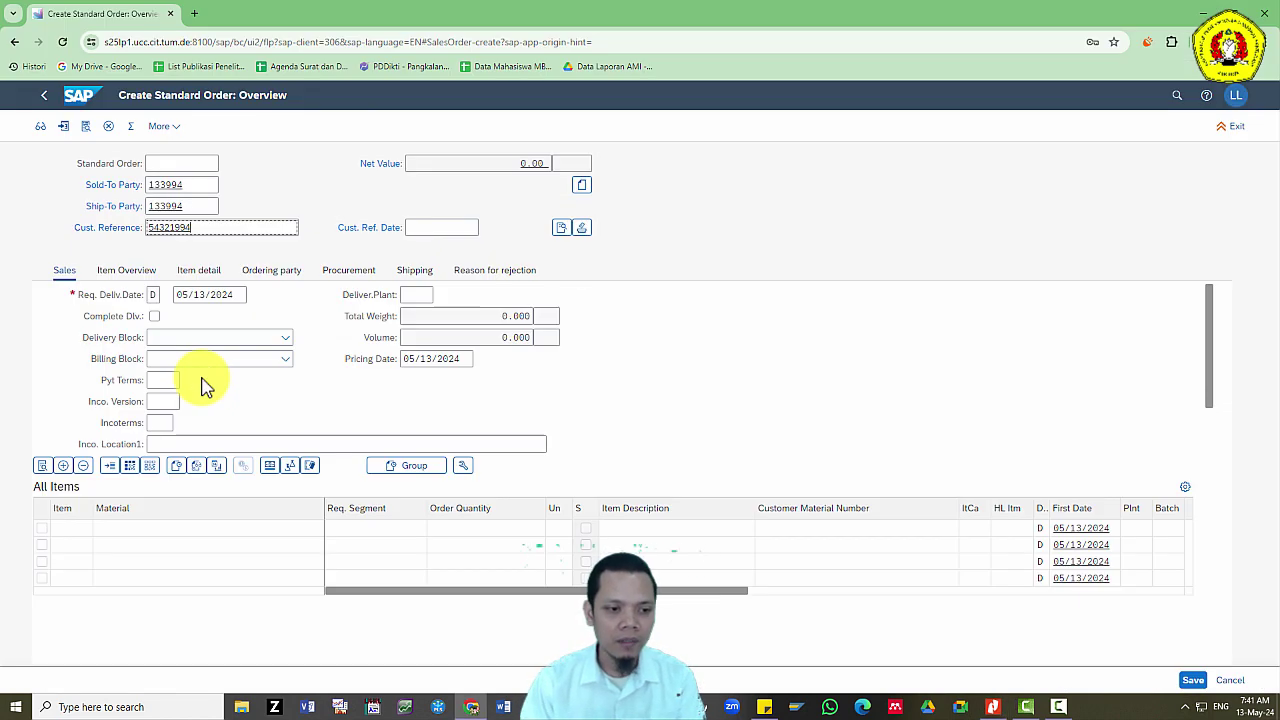
left_click(209, 294)
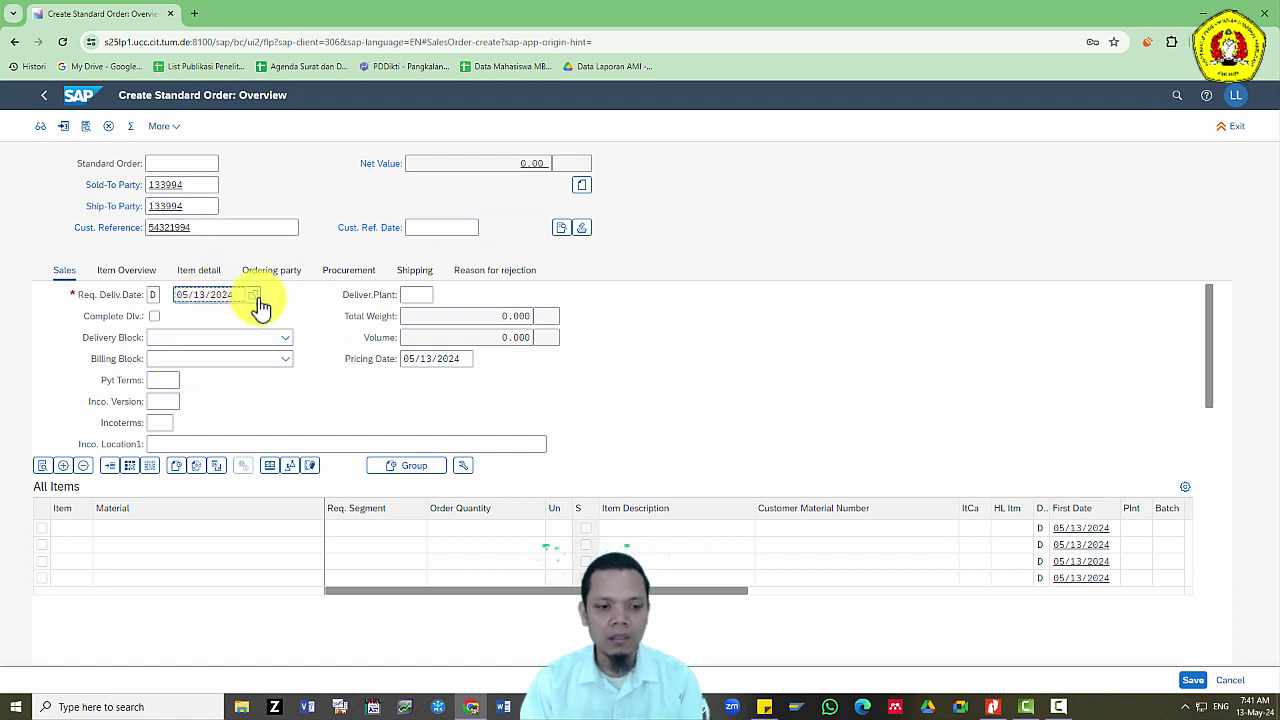
left_click(256, 298)
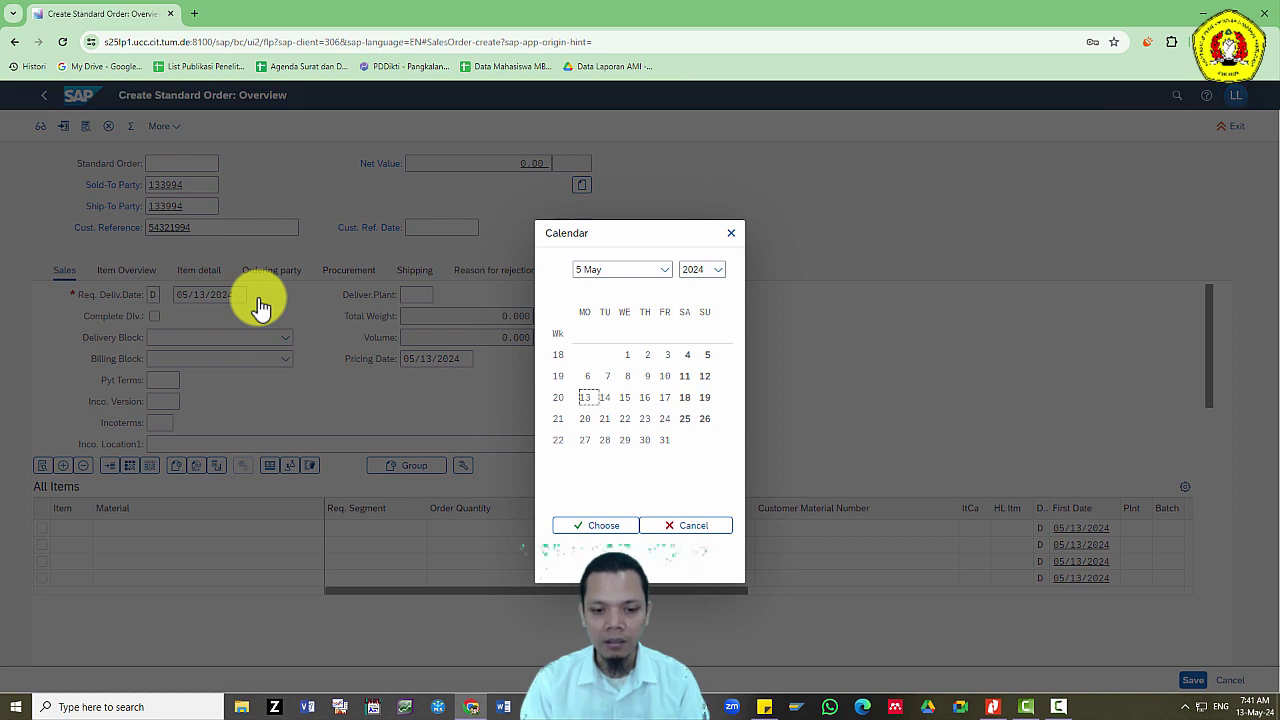
left_click(561, 419)
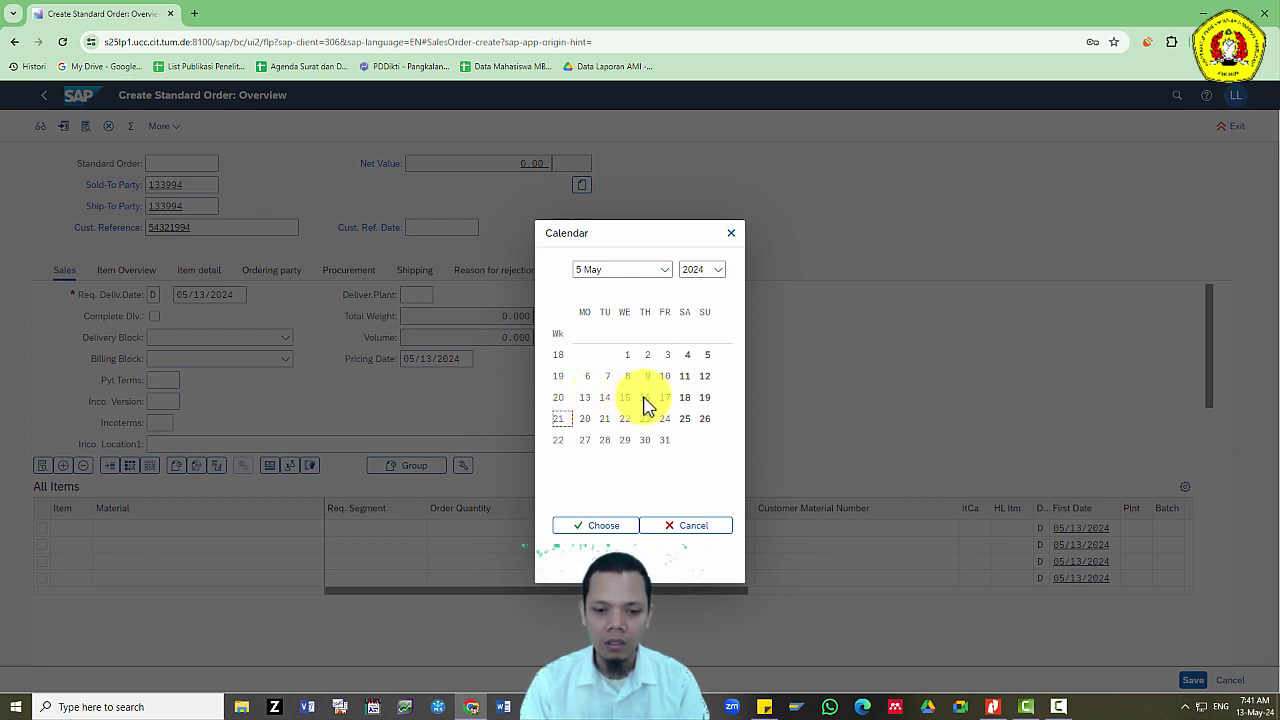
left_click(603, 537)
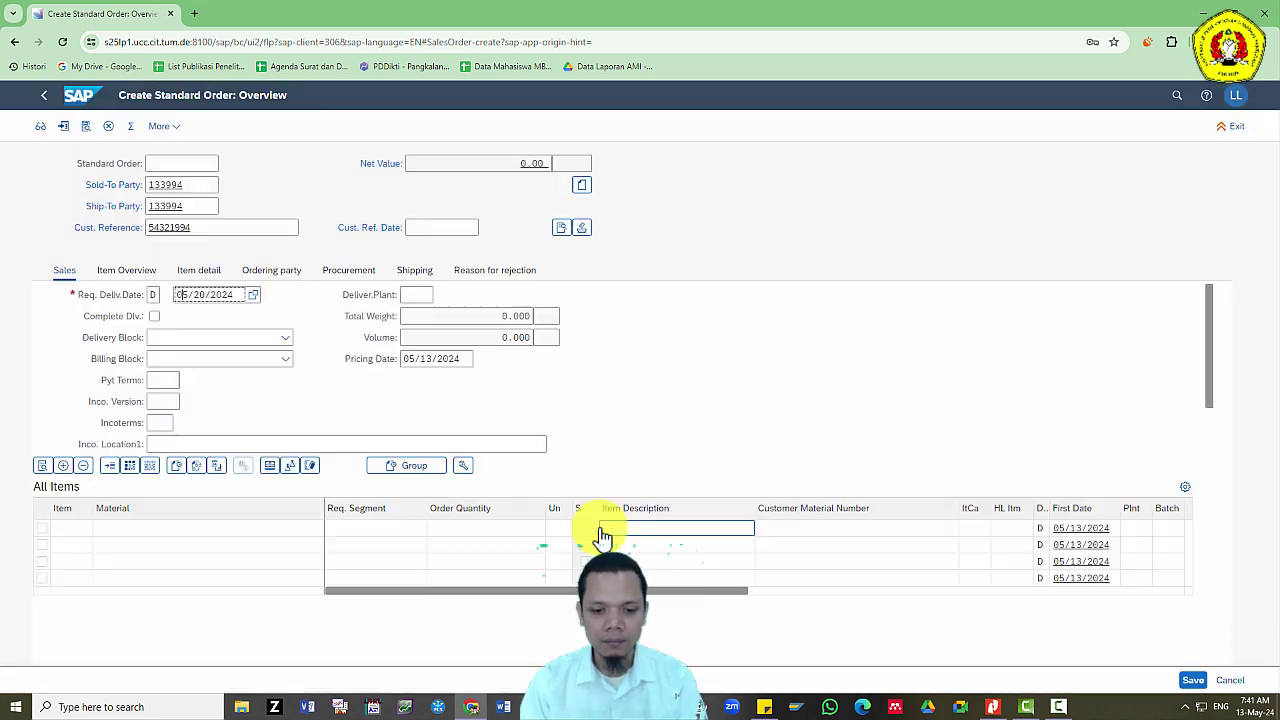
Following the case study PDF, set the pricing date to 05/20/2024, one week from today.
key("alt+Tab")
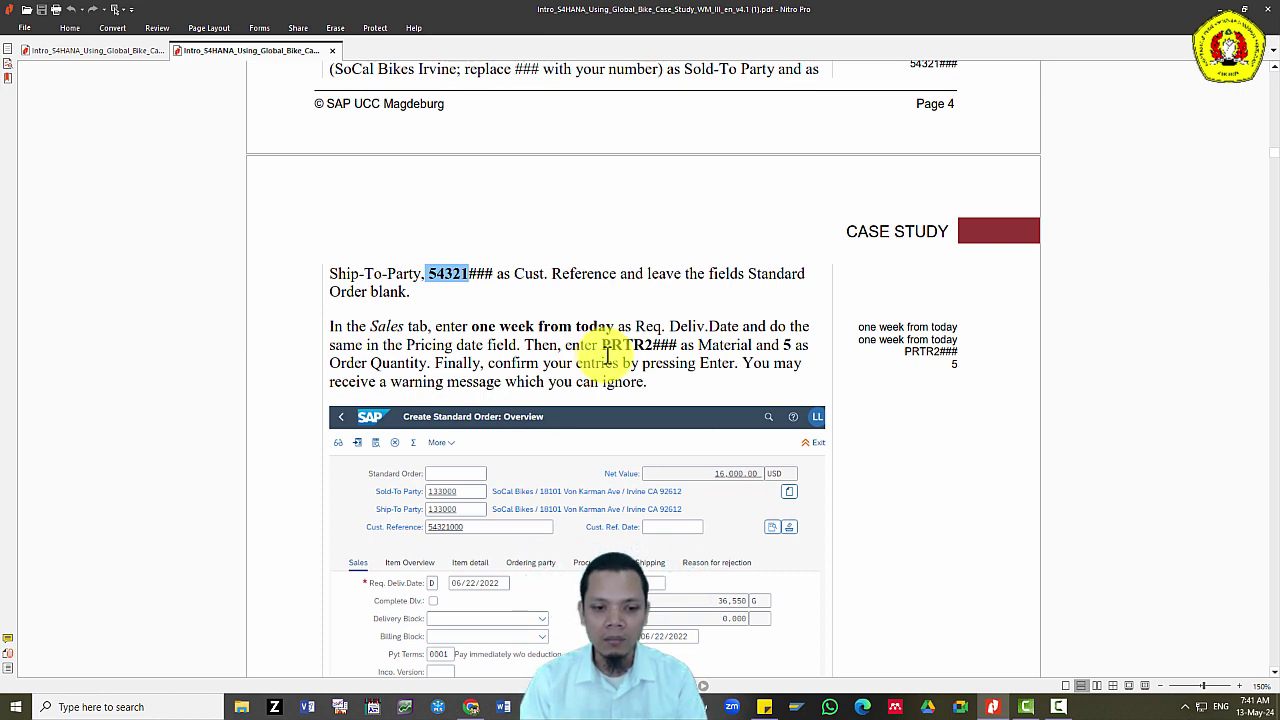
key("alt+Tab")
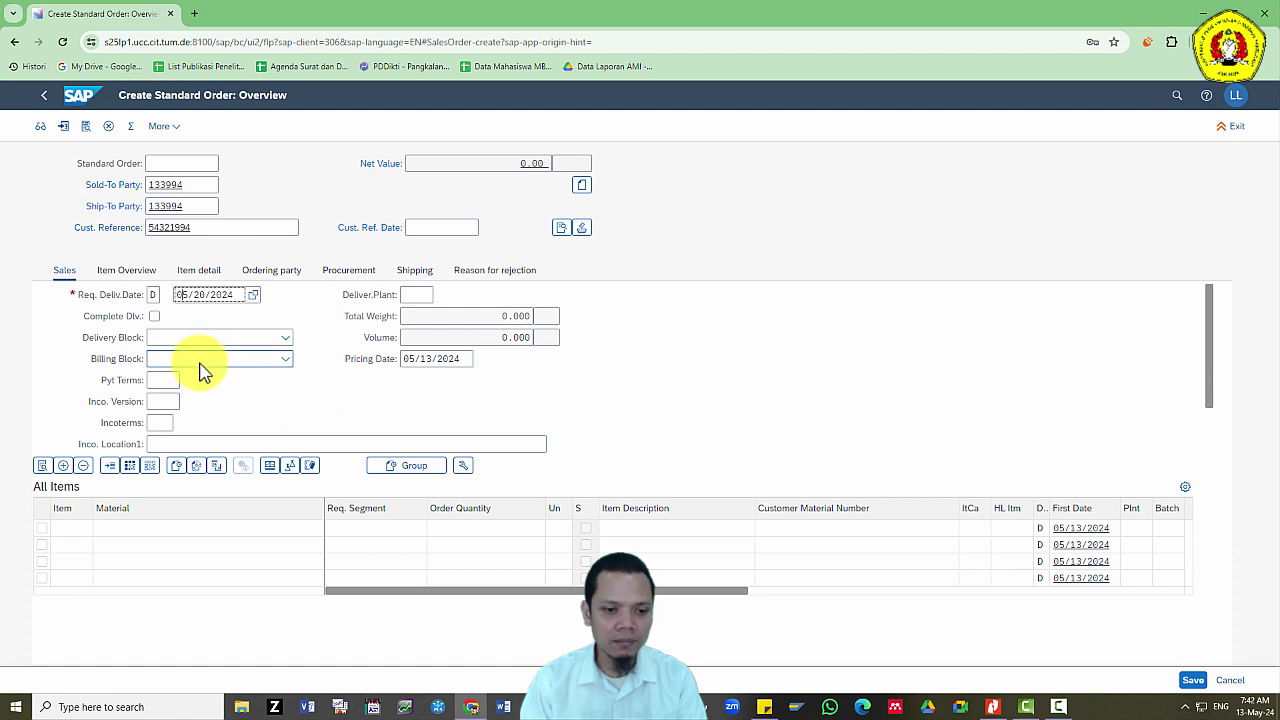
left_click(434, 358)
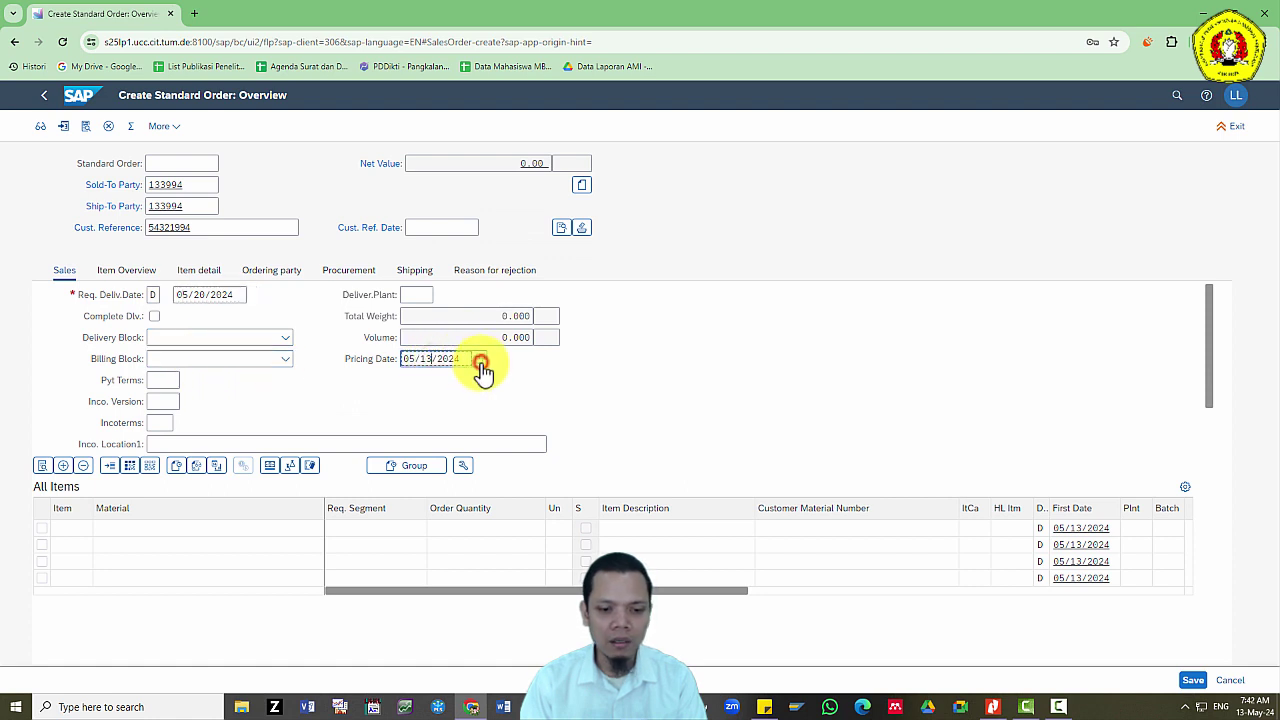
left_click(480, 359)
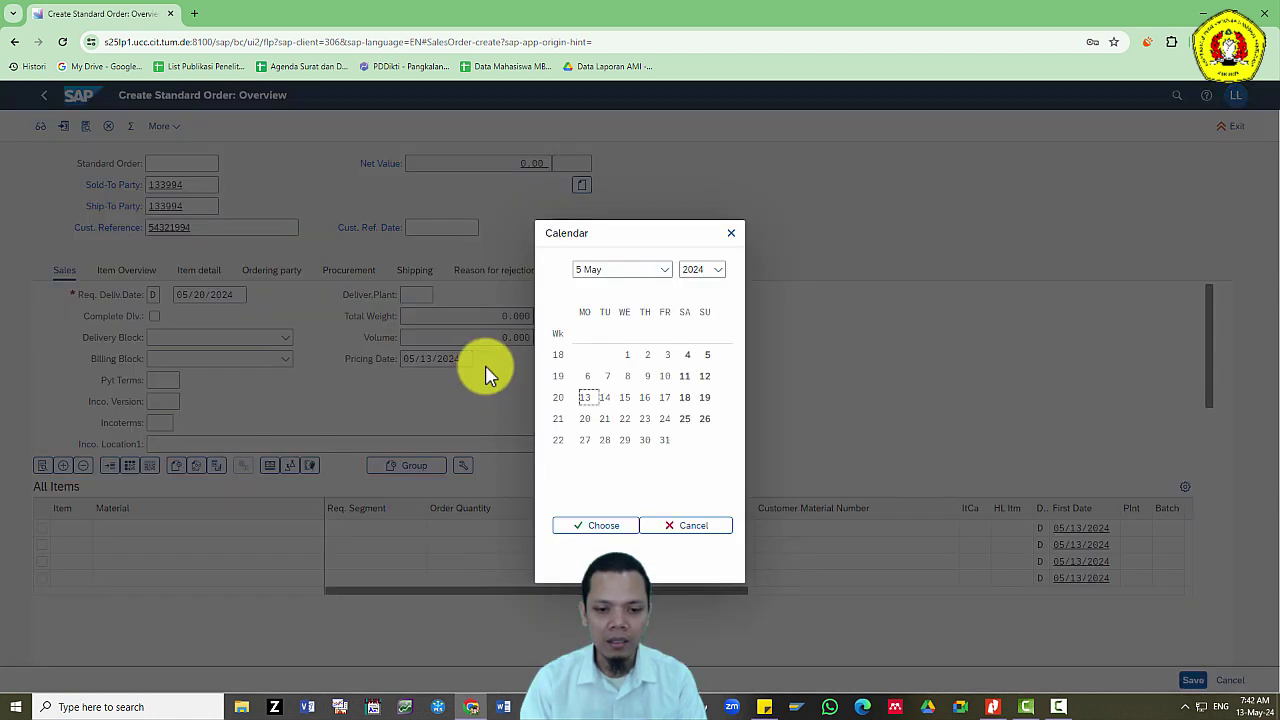
left_click(560, 418)
left_click(603, 526)
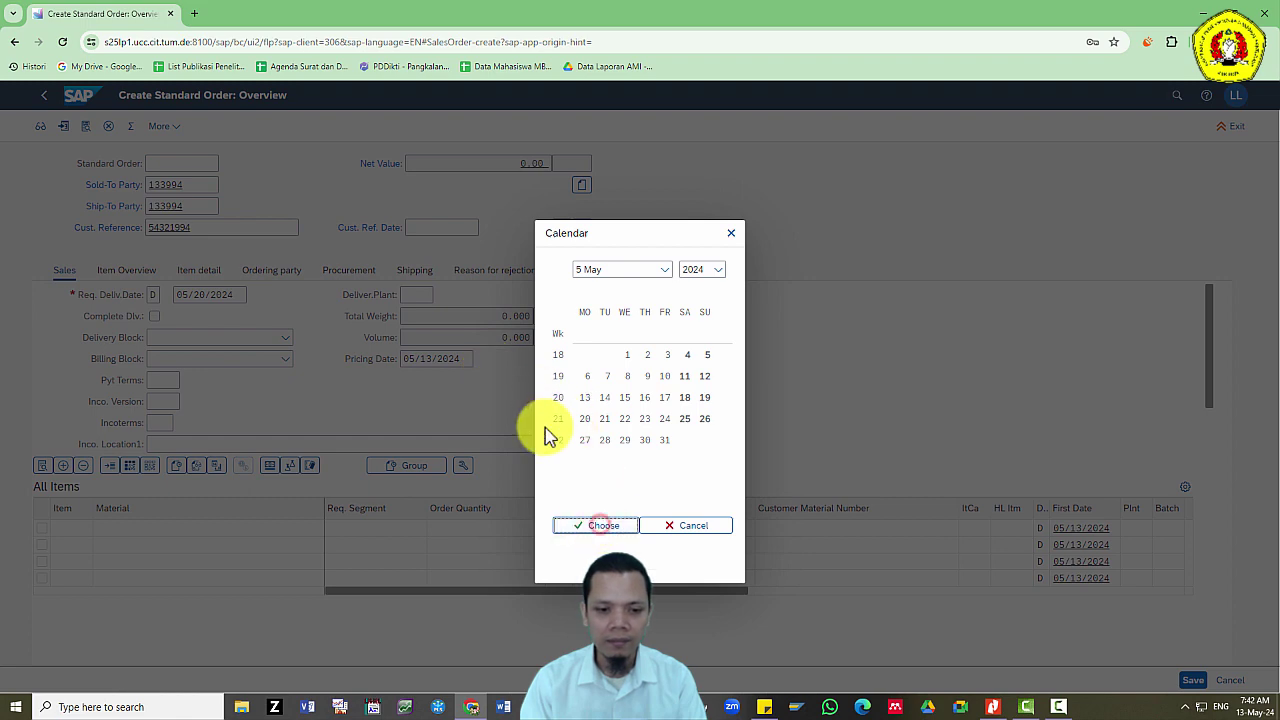
Look up the material code in the case study PDF and enter PRTR2994 as the first item's material.
key("alt+Tab")
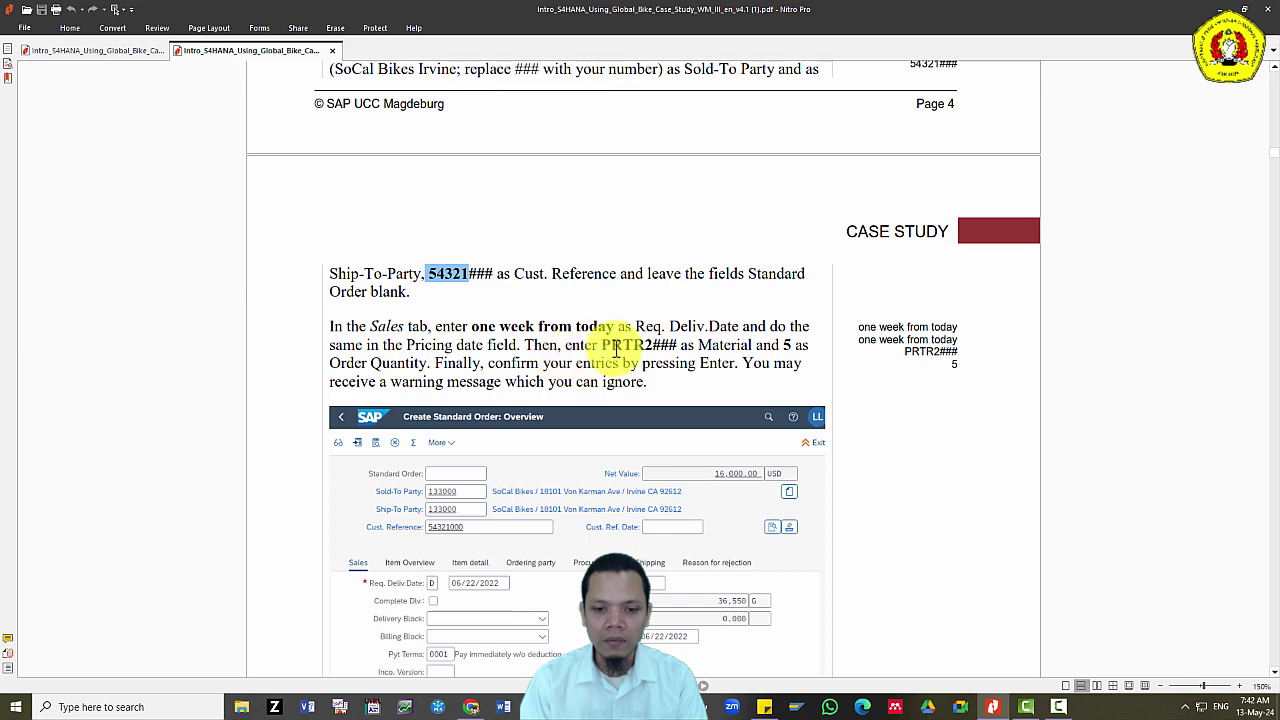
left_click_drag(603, 344, 645, 350)
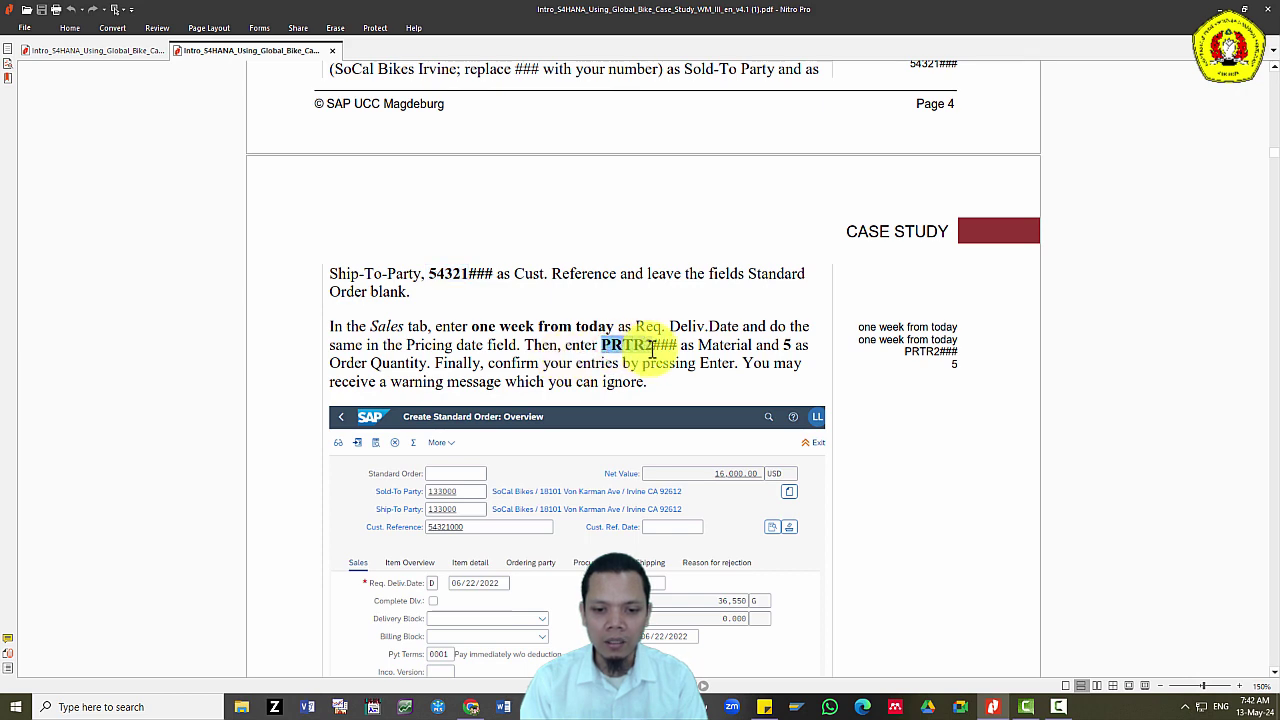
key("alt+Tab")
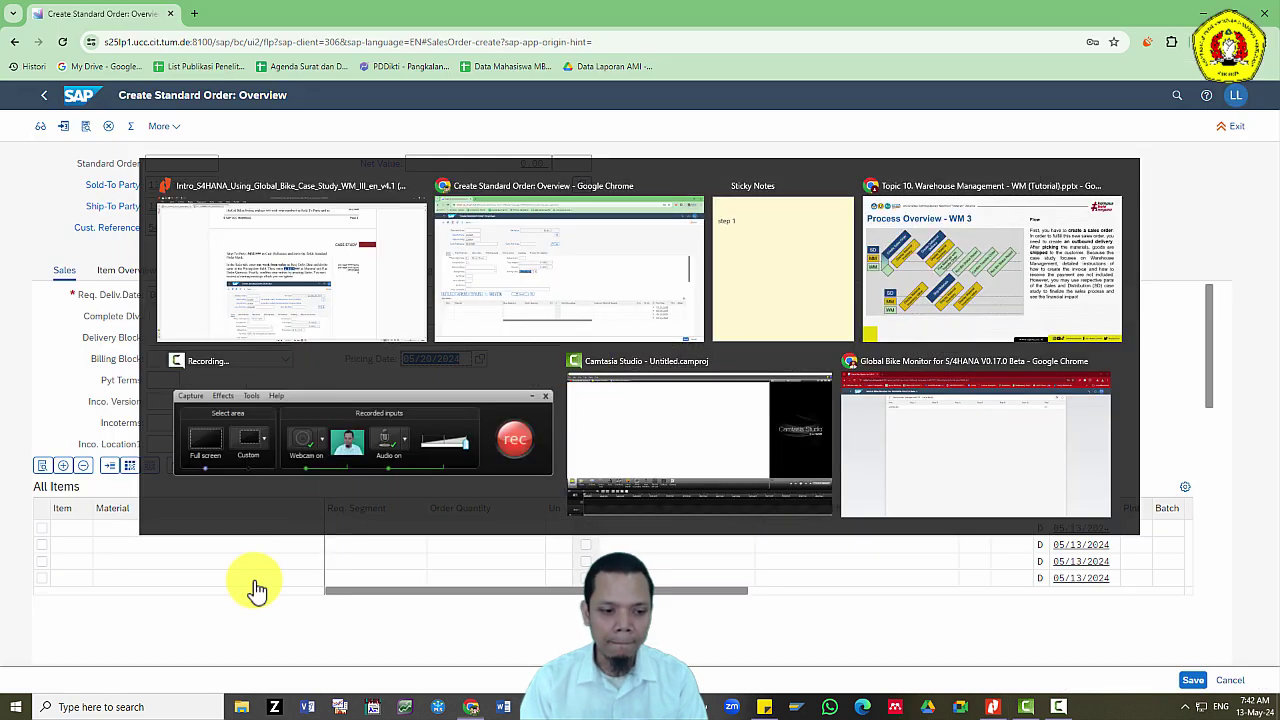
left_click(177, 530)
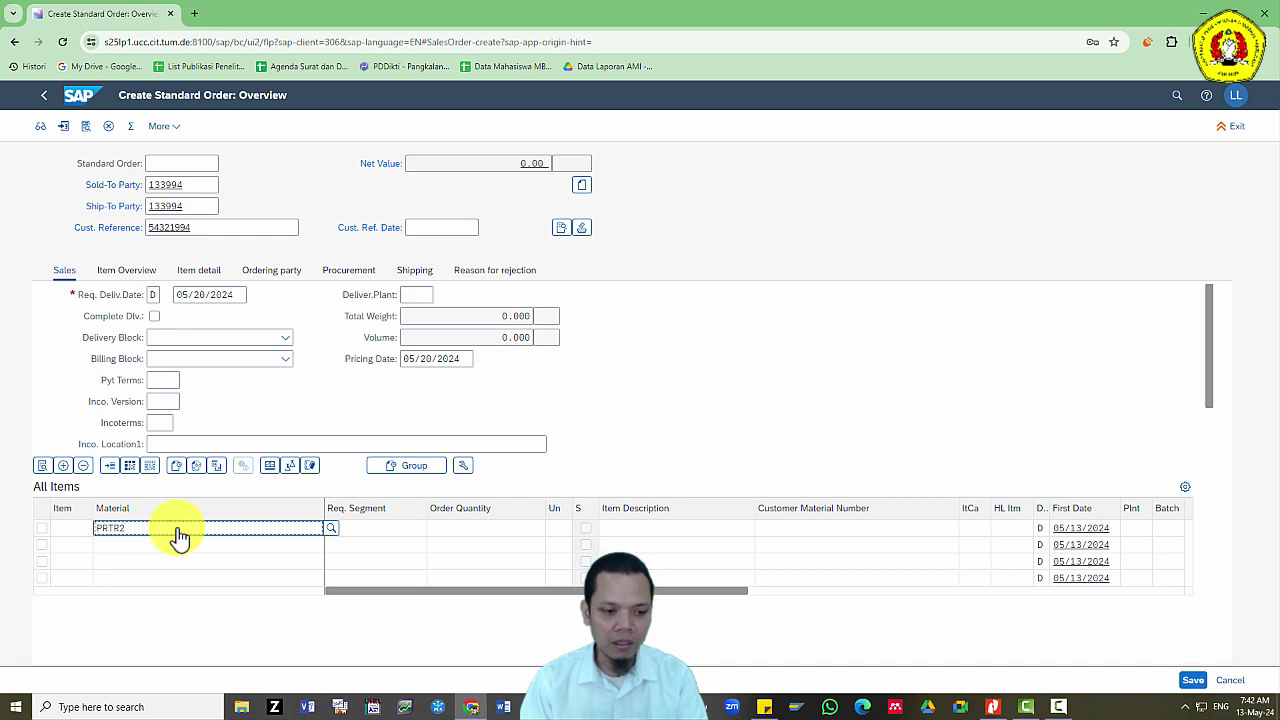
type("PRTR2994")
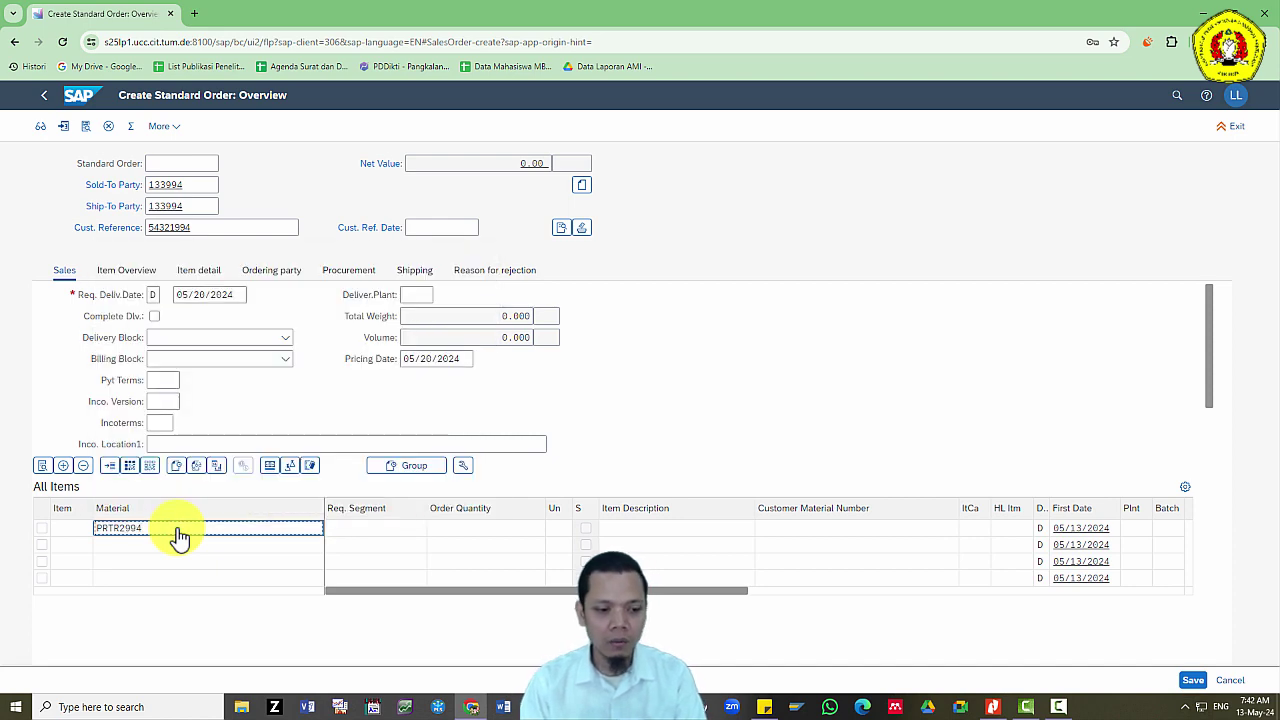
key("Tab")
Look up the order quantity in the case study PDF and enter 5 for the PRTR2994 item.
key("alt+Tab")
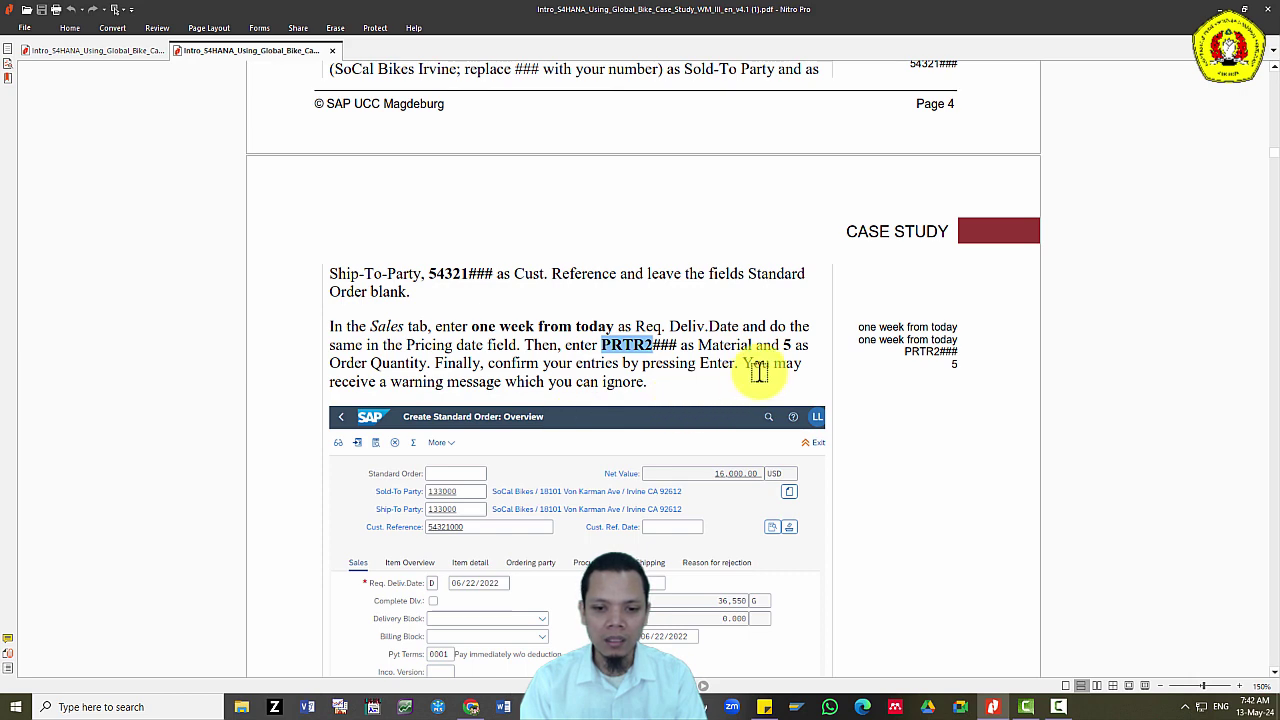
key("alt+Tab")
left_click(477, 530)
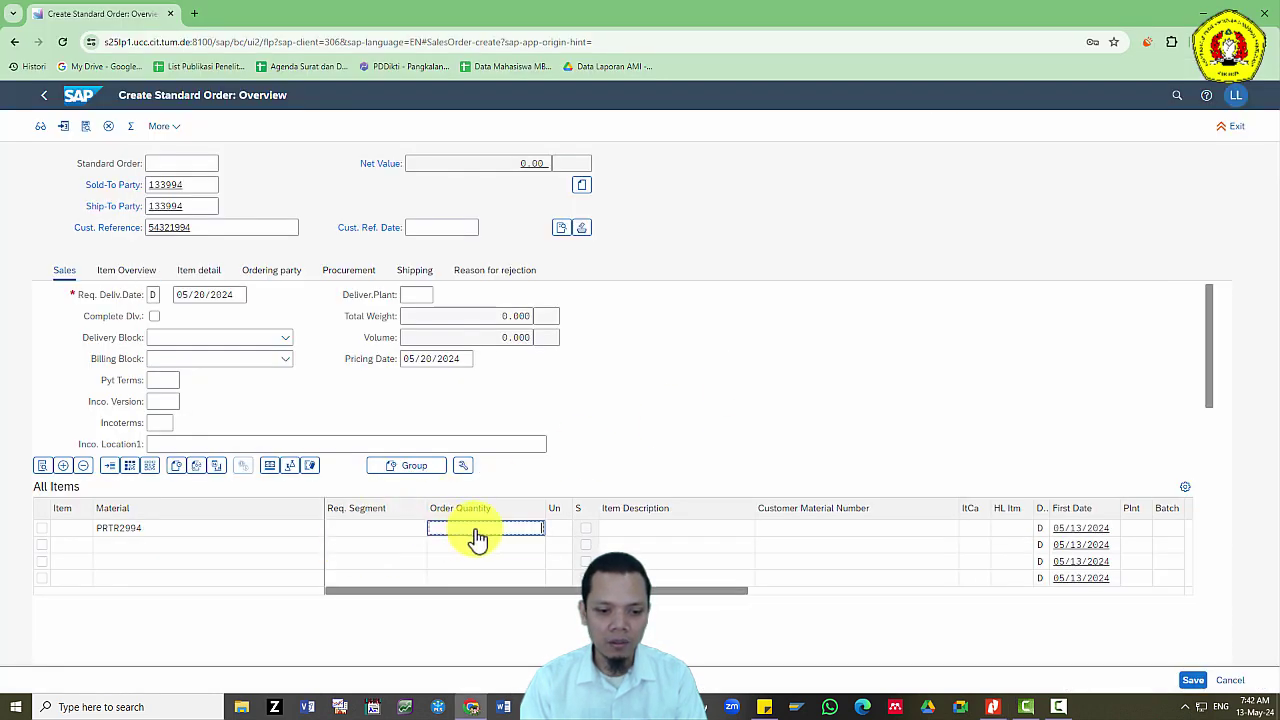
Read the confirmation instruction in the case study PDF, confirm the order entries and acknowledge the billing date information.
key("alt+Tab")
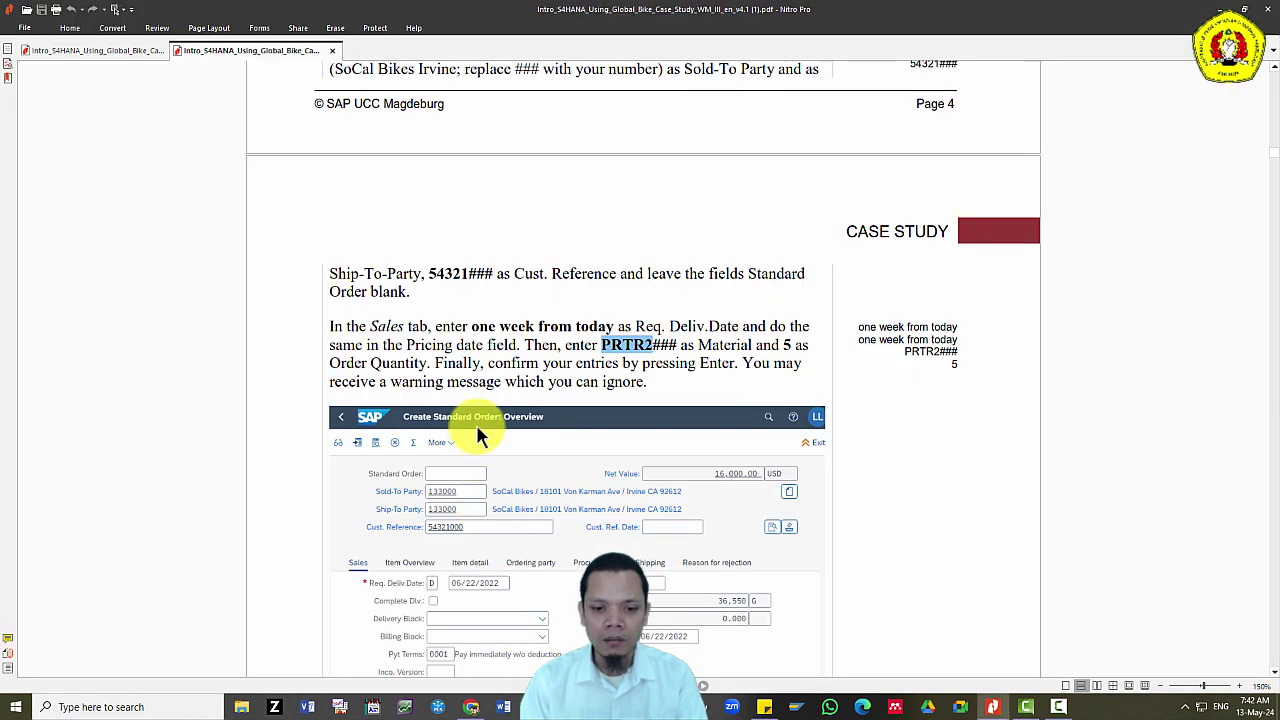
scroll(598, 427, "down", 2)
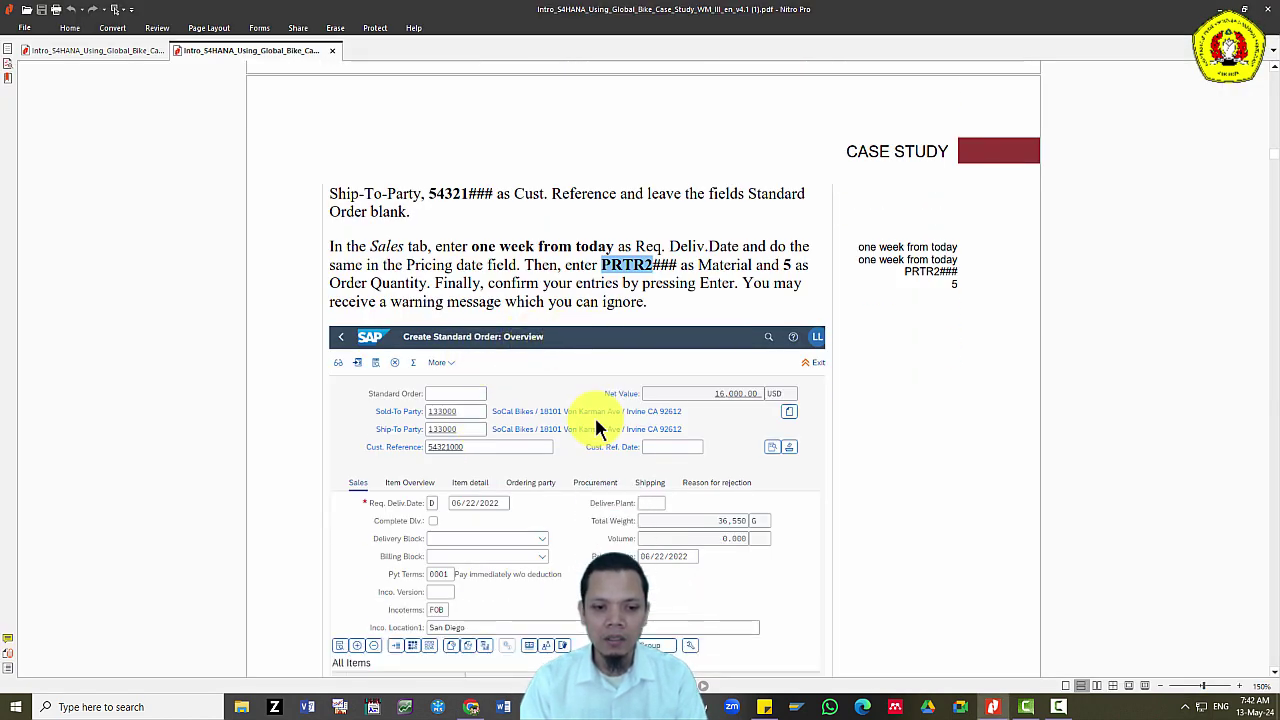
scroll(598, 432, "down", 2)
scroll(598, 432, "down", 4)
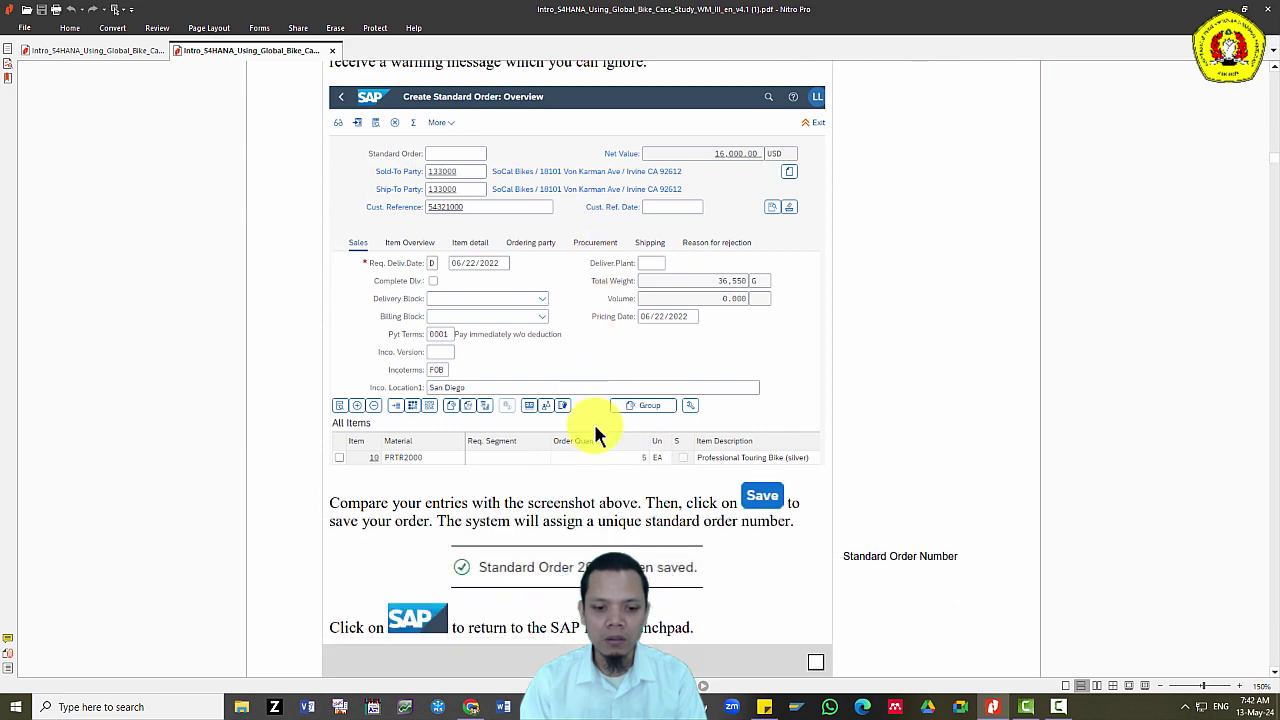
key("alt+Tab")
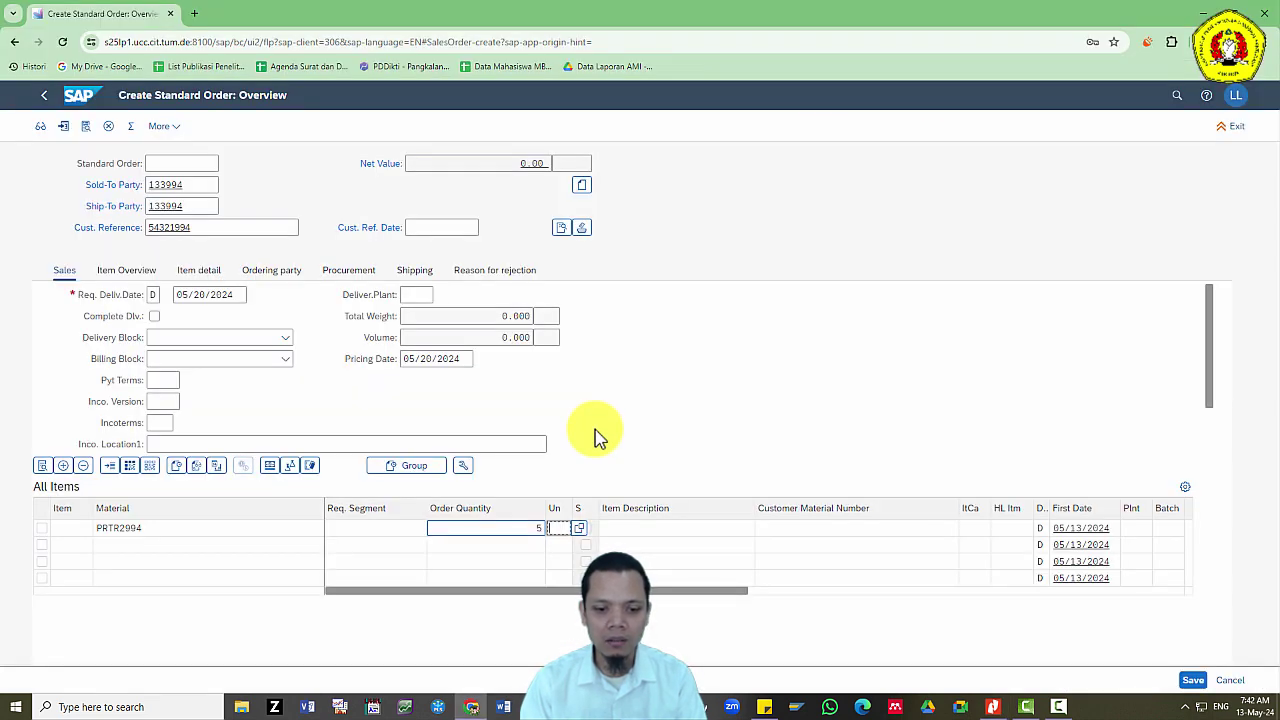
key("Return")
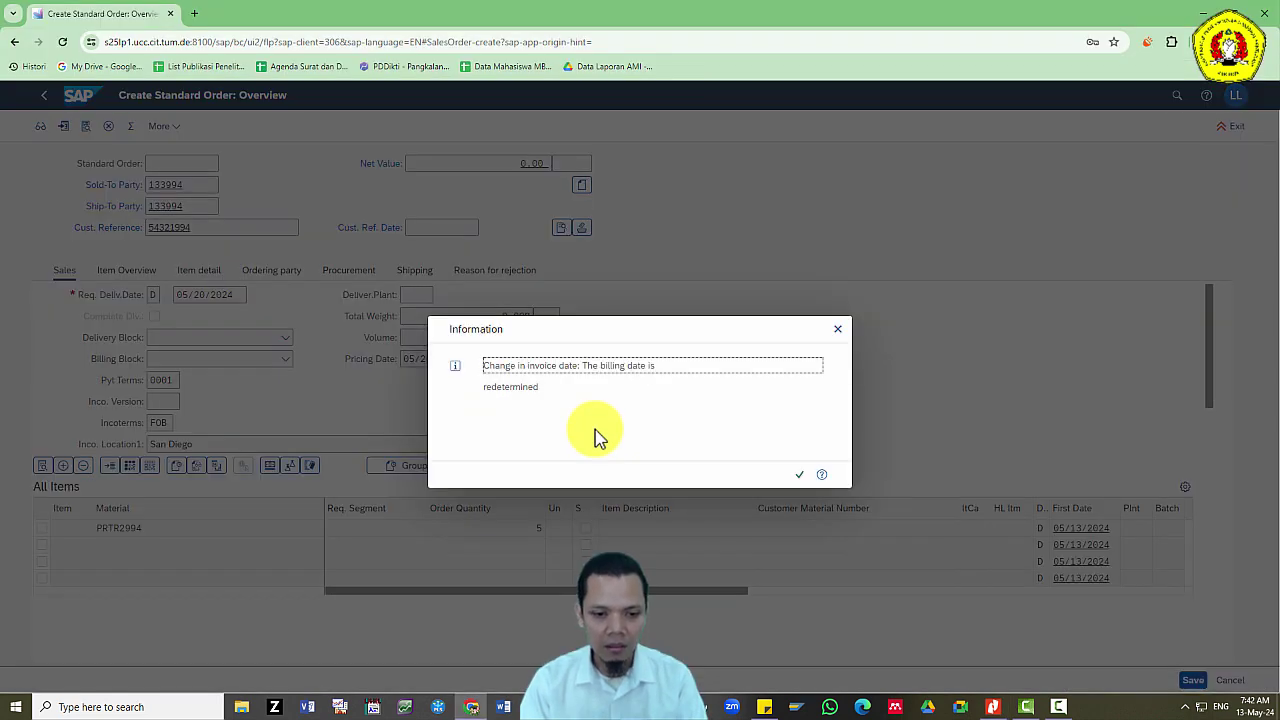
left_click(803, 476)
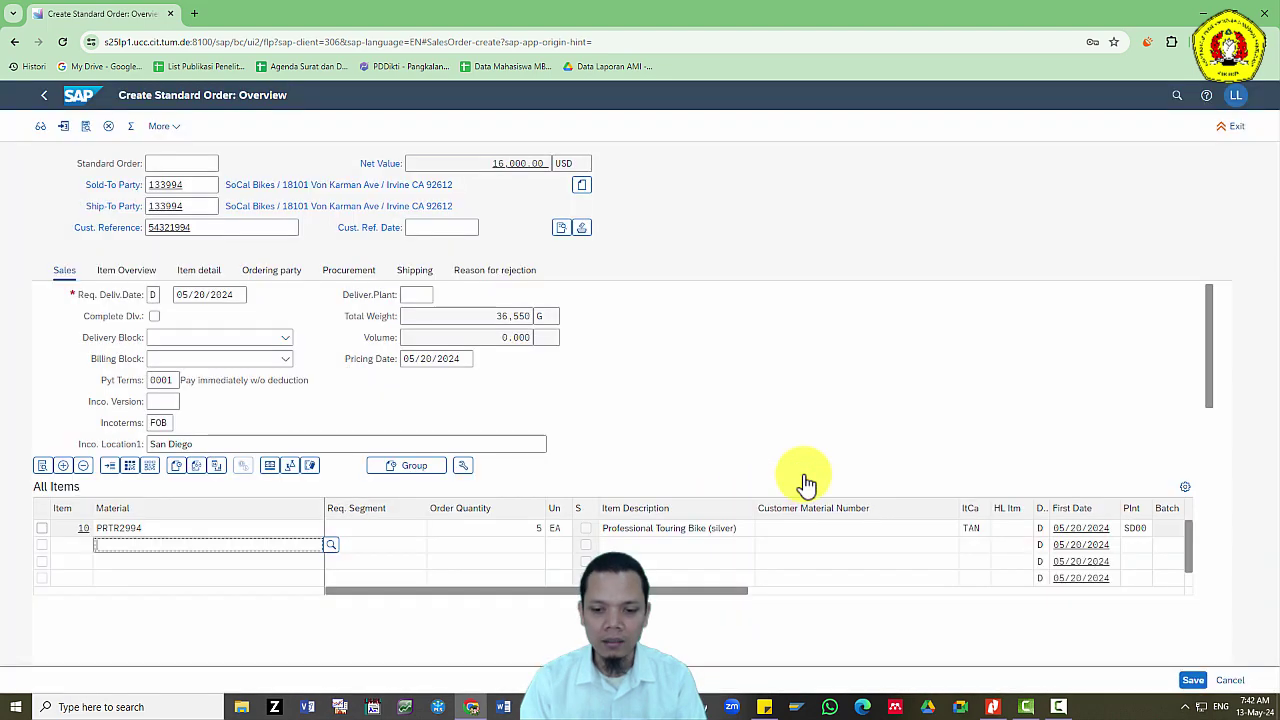
Compare the order entries with the sample screenshot in the case study PDF and save the standard order.
key("alt+Tab")
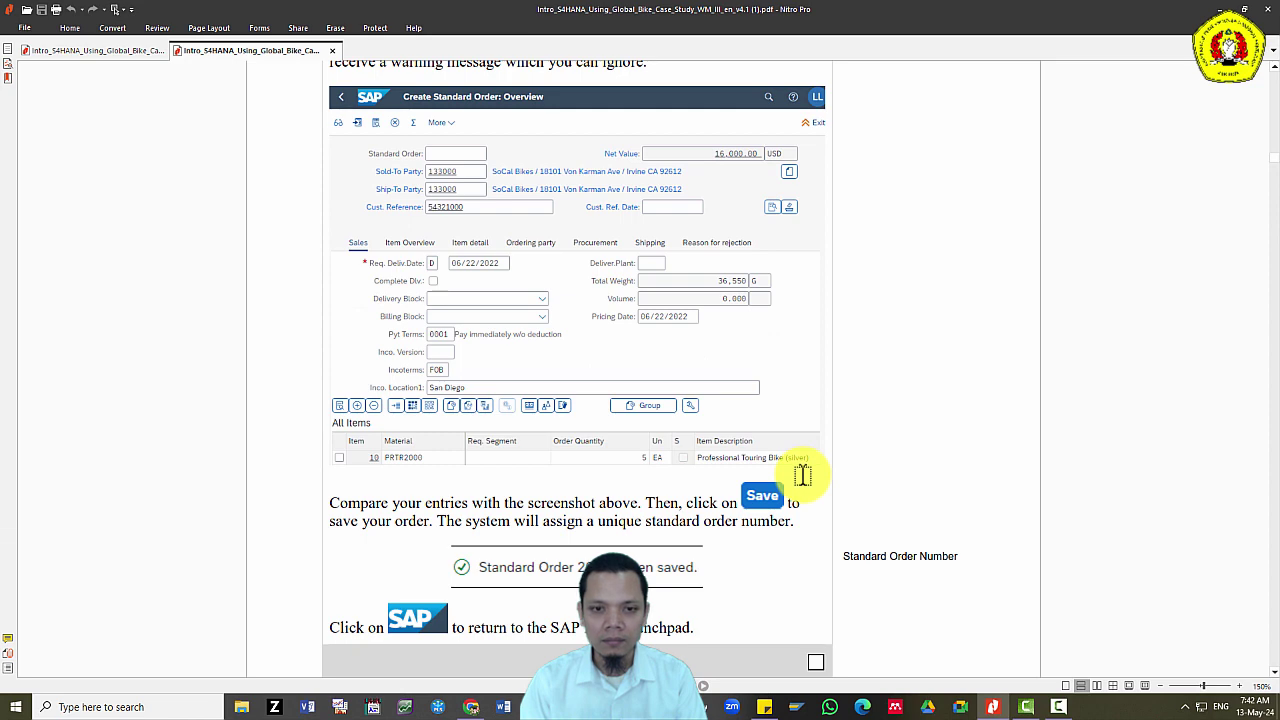
scroll(801, 472, "up", 4)
scroll(801, 472, "down", 5)
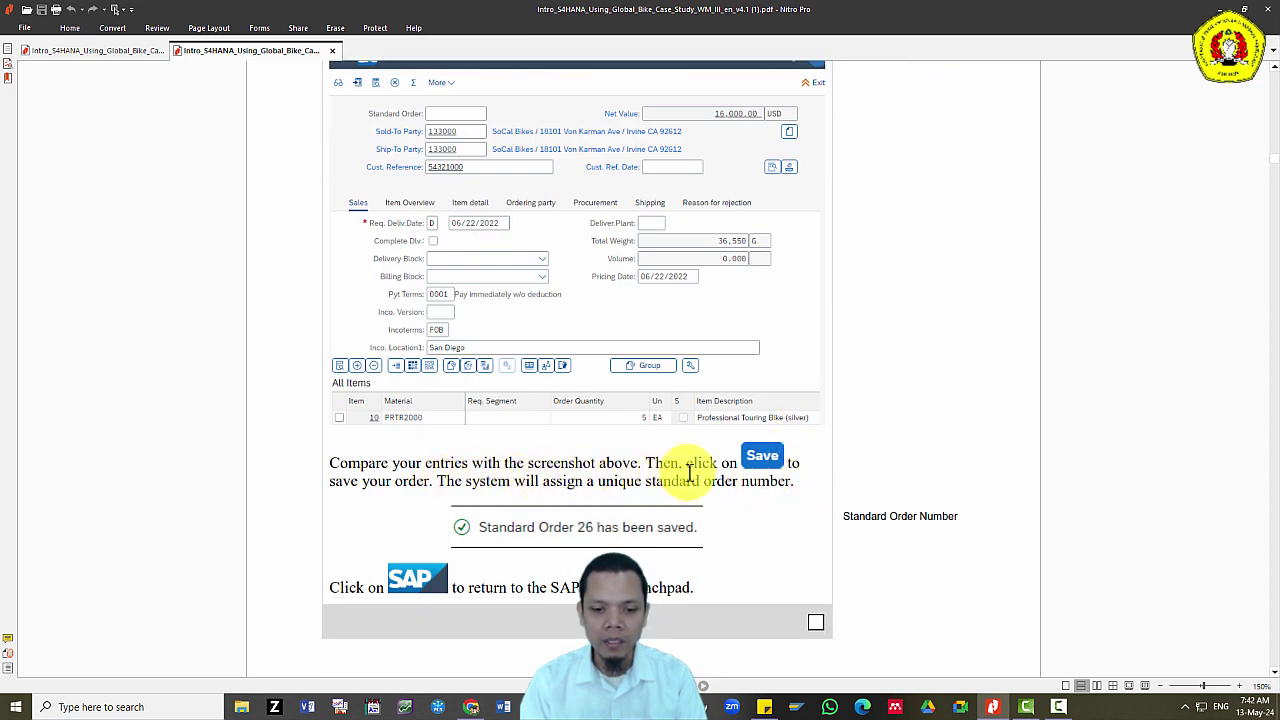
key("alt")
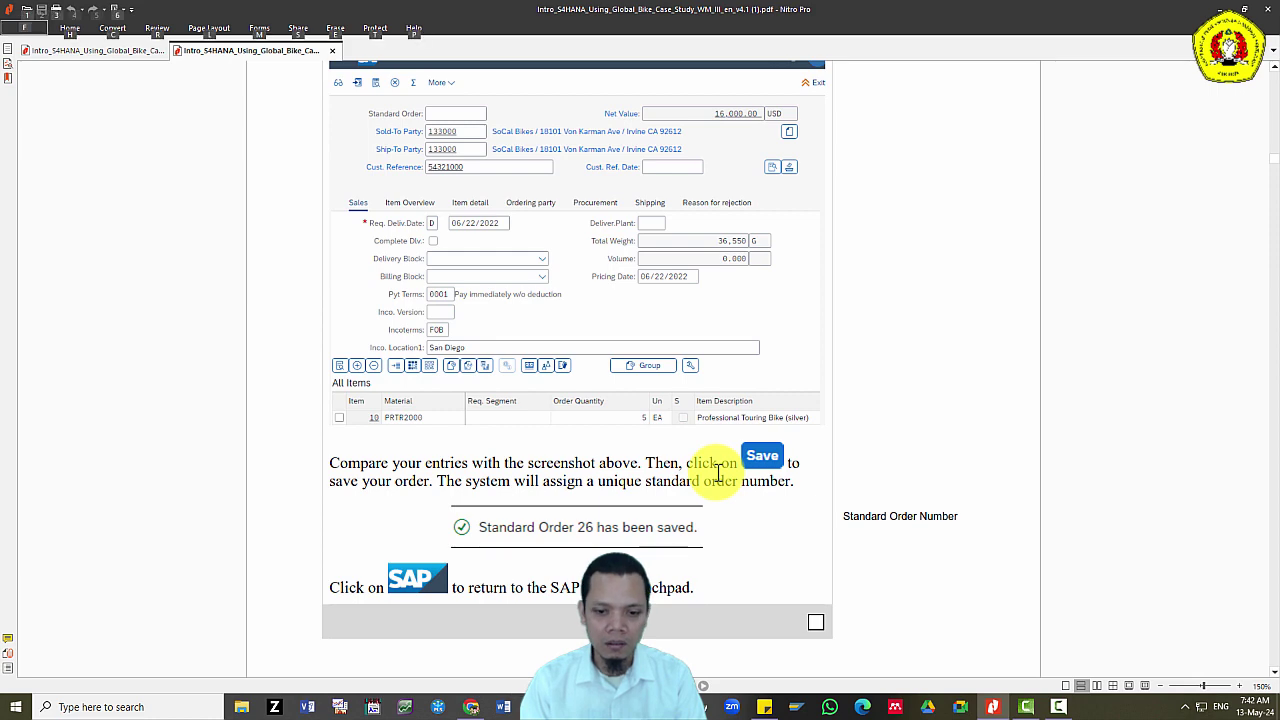
key("alt+Tab")
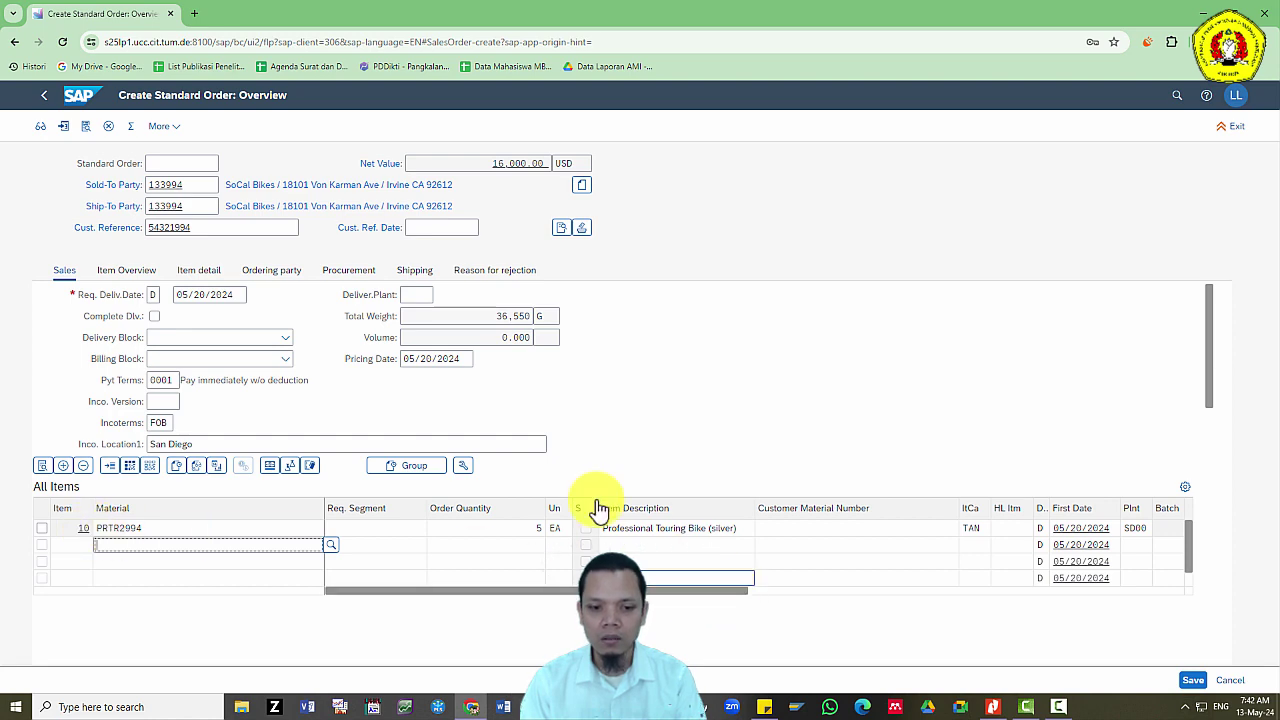
key("alt+Tab")
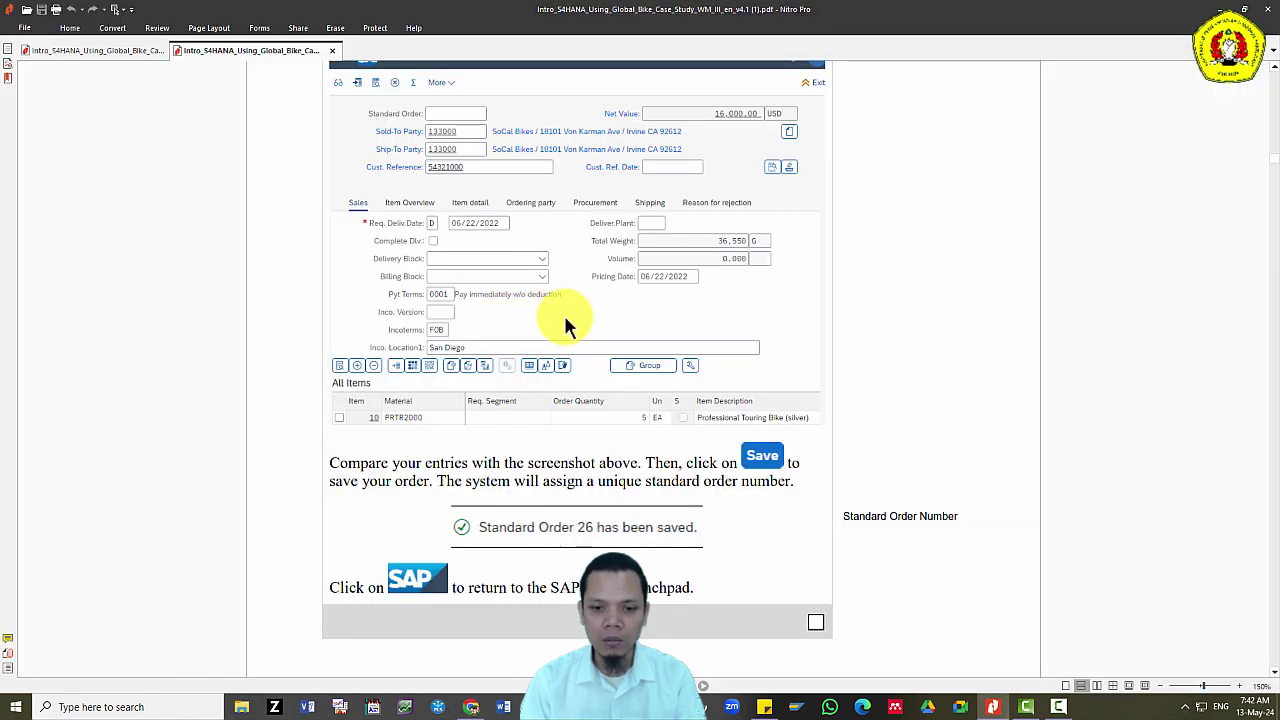
key("alt+Tab")
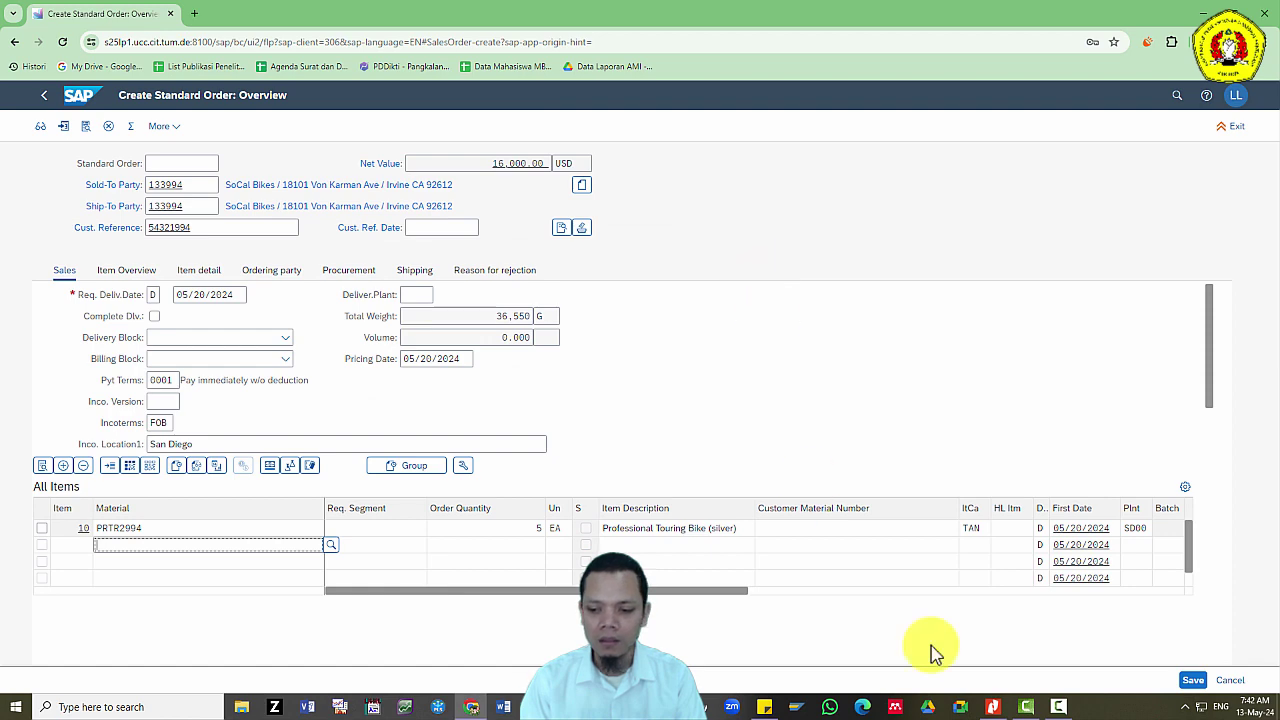
left_click(1196, 684)
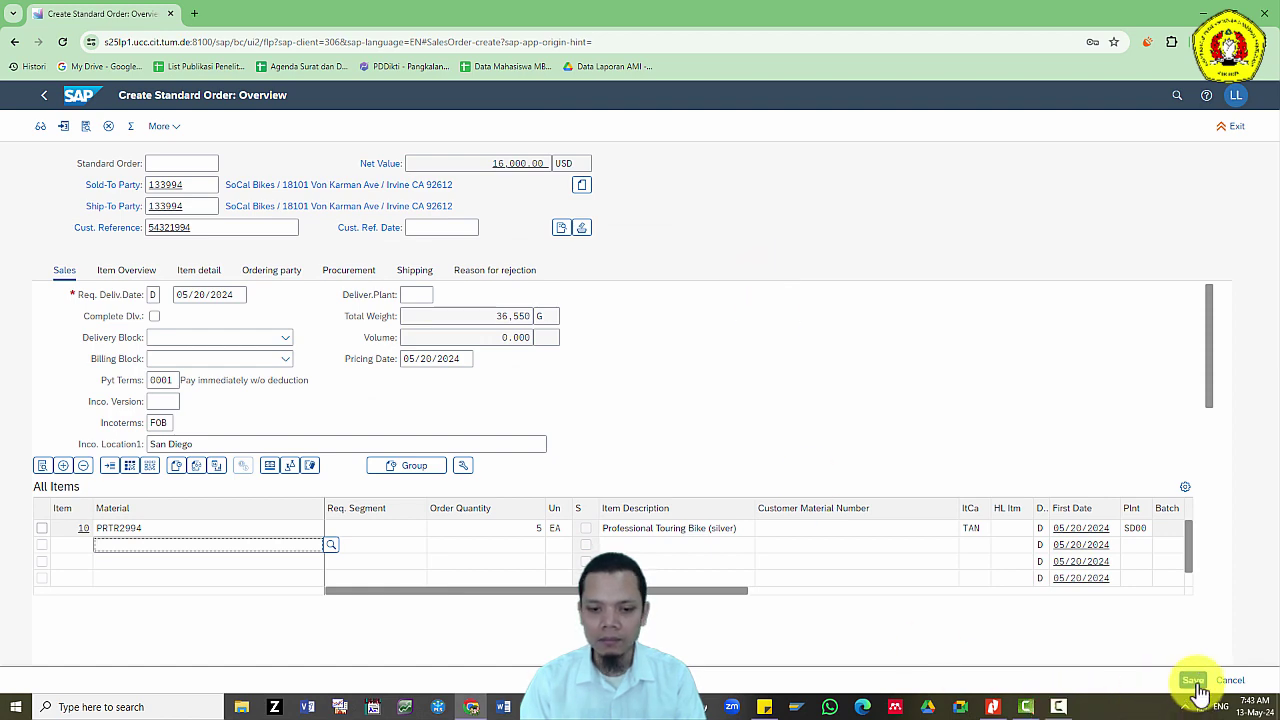
key("alt+Tab")
key("alt+Tab")
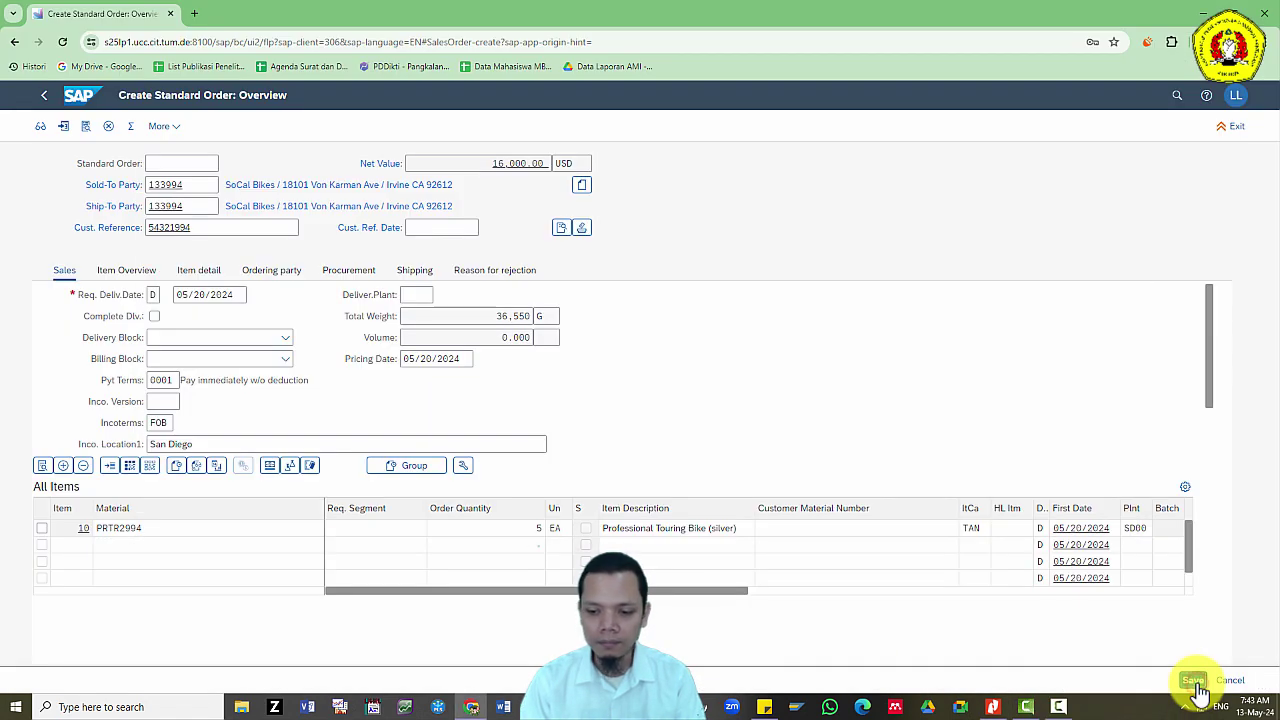
left_click(1196, 686)
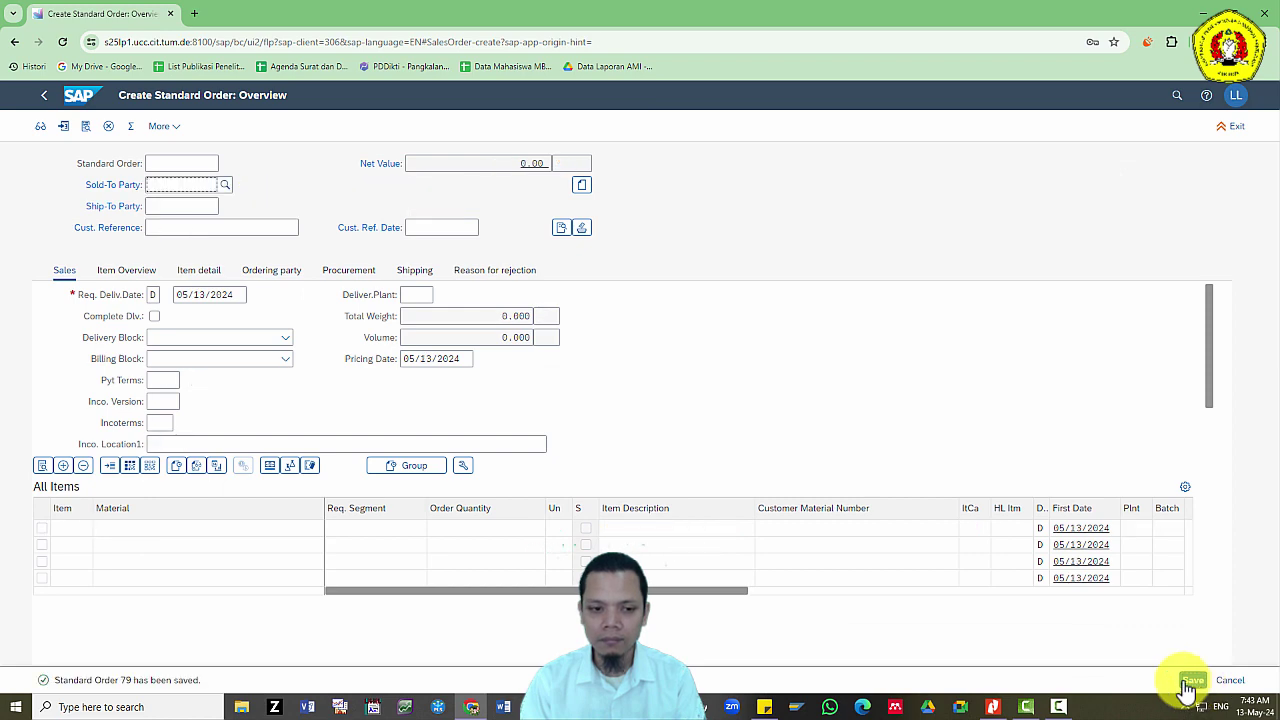
Record the saved standard order's number under step 1 in the sticky note.
key("alt+Tab")
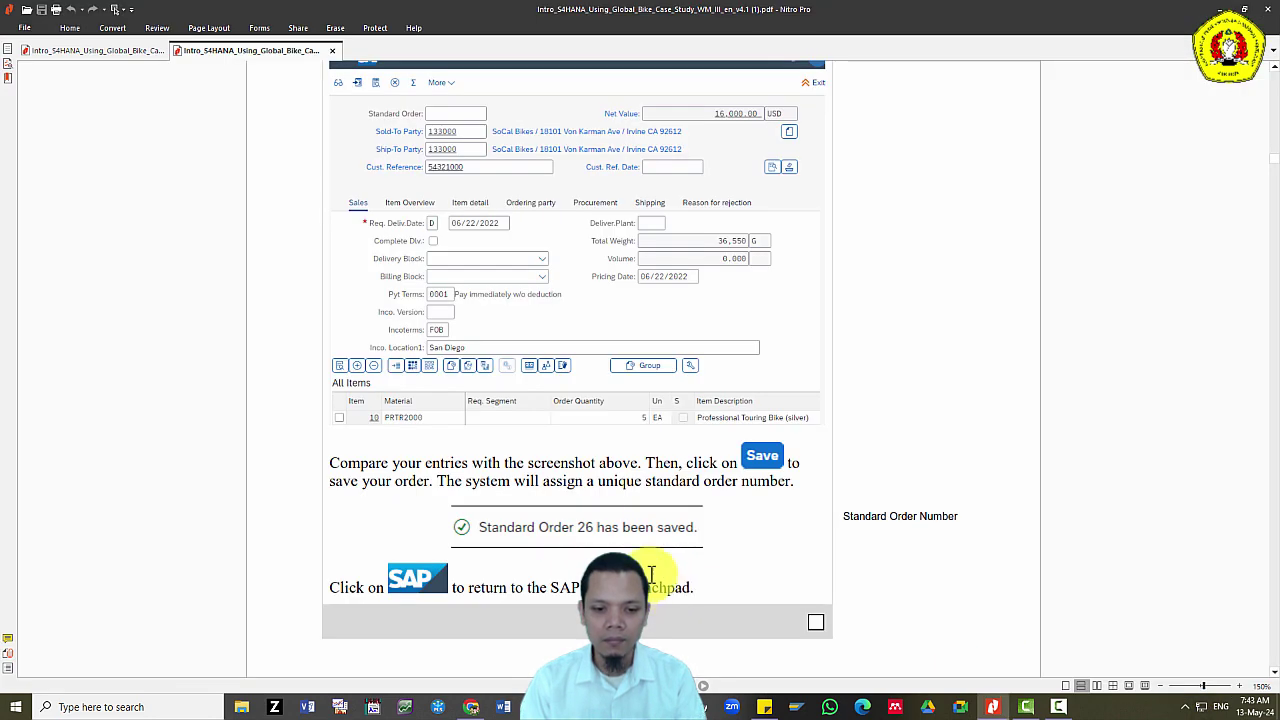
scroll(495, 530, "down", 2)
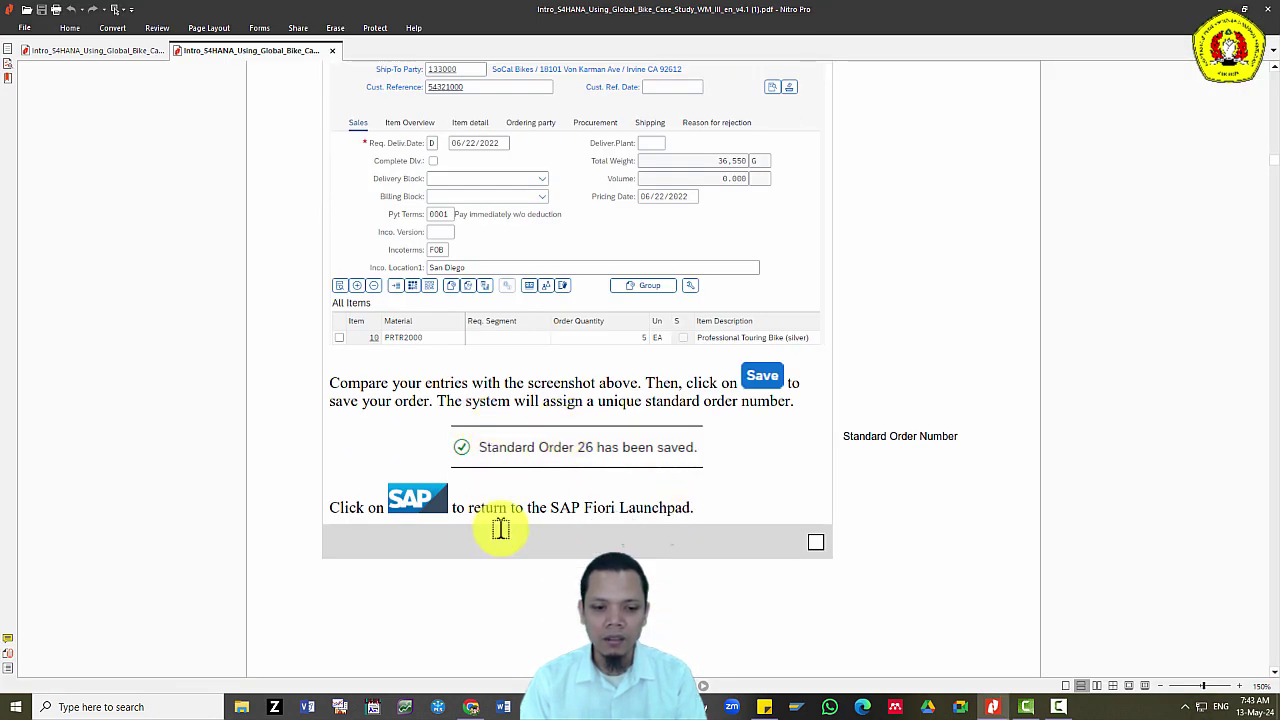
scroll(515, 525, "down", 2)
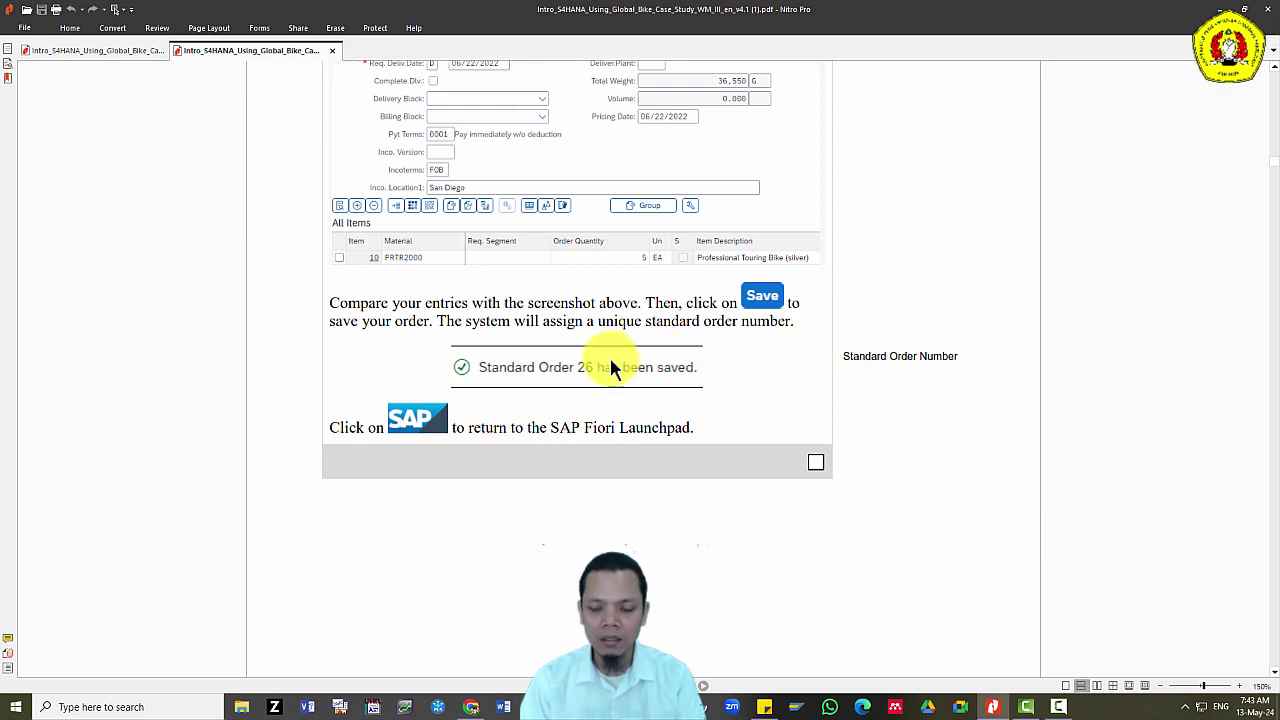
key("alt+Tab")
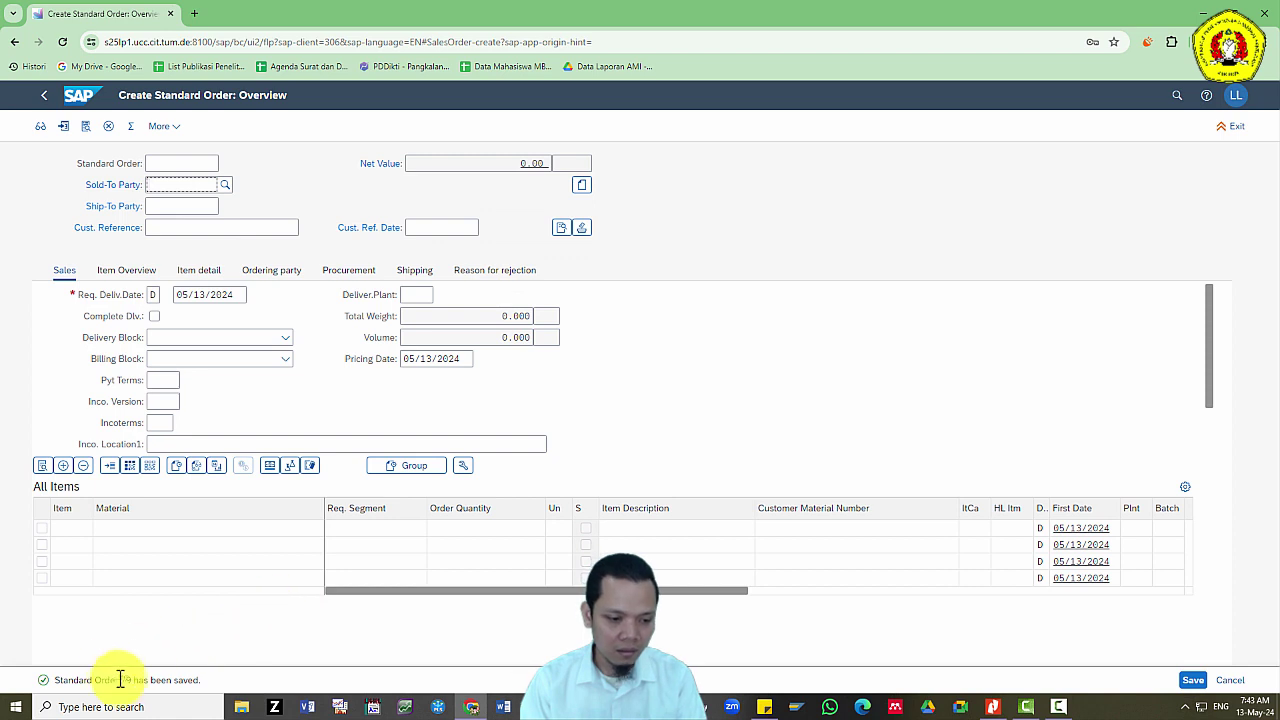
key("alt+Tab")
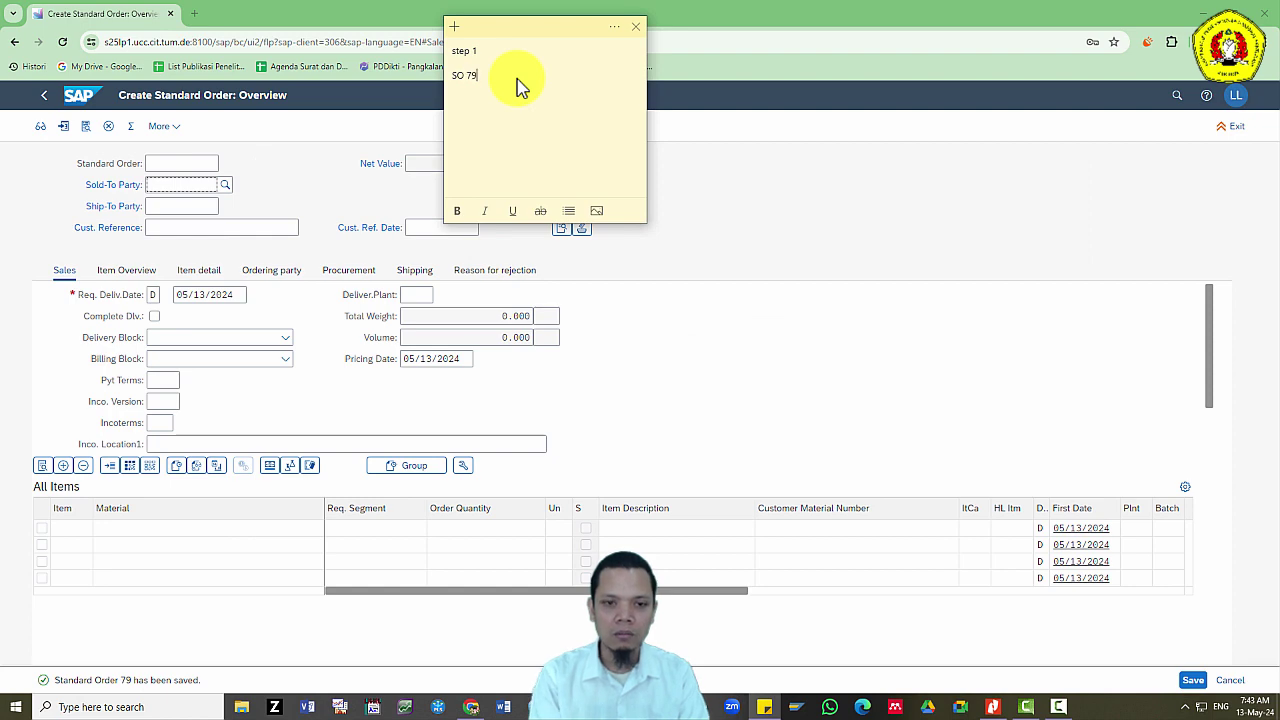
Leave the Create Standard Order screen without saving the blank form and return to the SAP Fiori Launchpad.
key("alt+Tab")
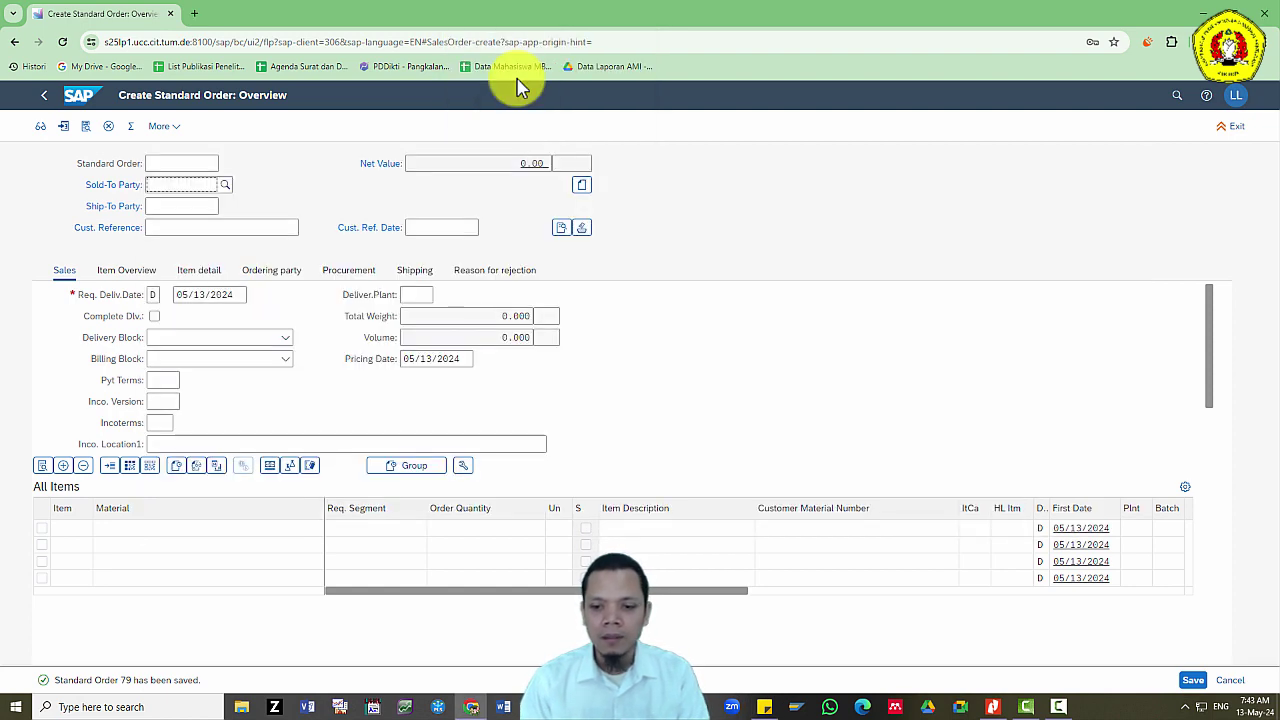
key("alt+Tab")
key("Tab")
key("alt+Tab")
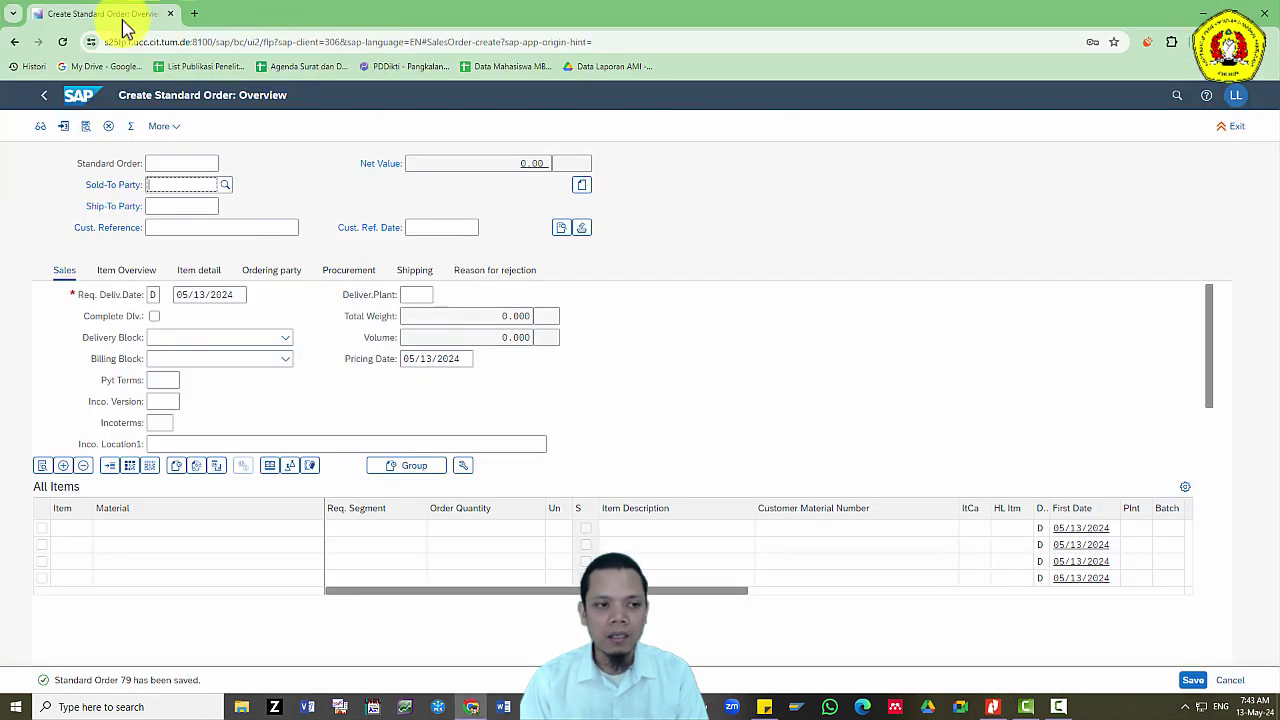
left_click(95, 100)
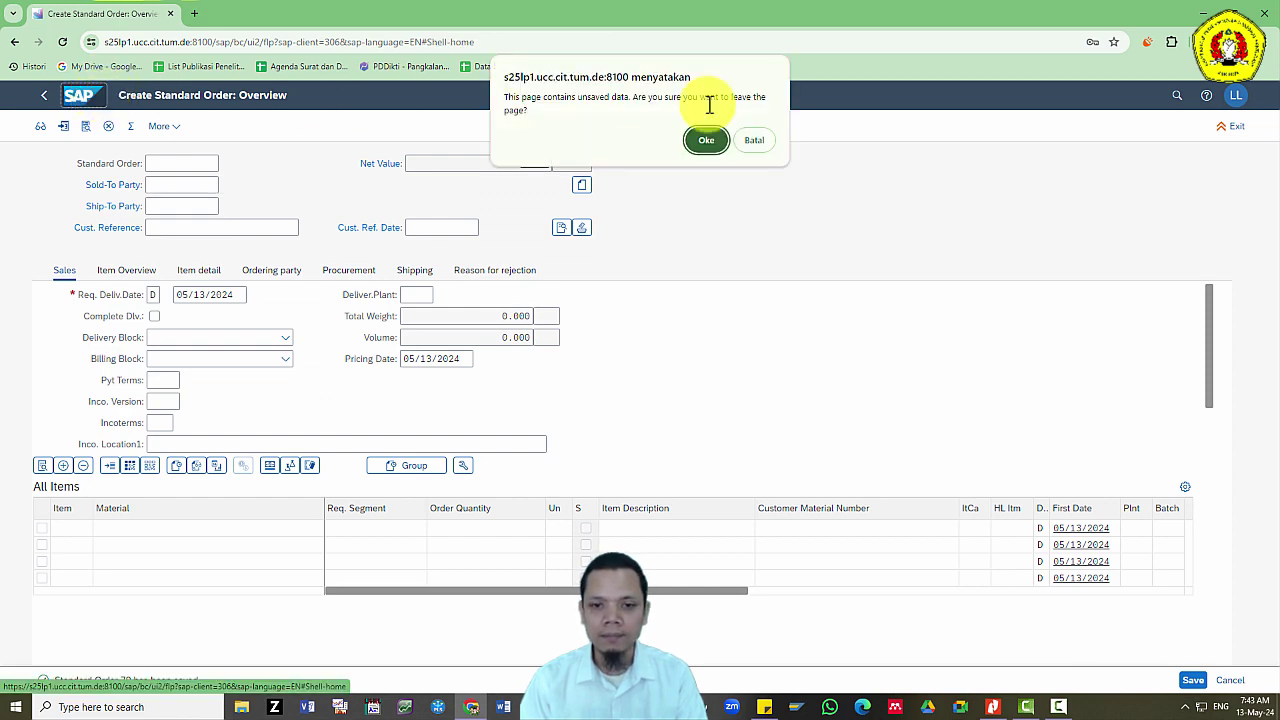
left_click(707, 143)
Read Step 2: Display Material Inventory in the case study PDF and open the Issue from Storage page of Warehouse Management.
key("alt+Tab")
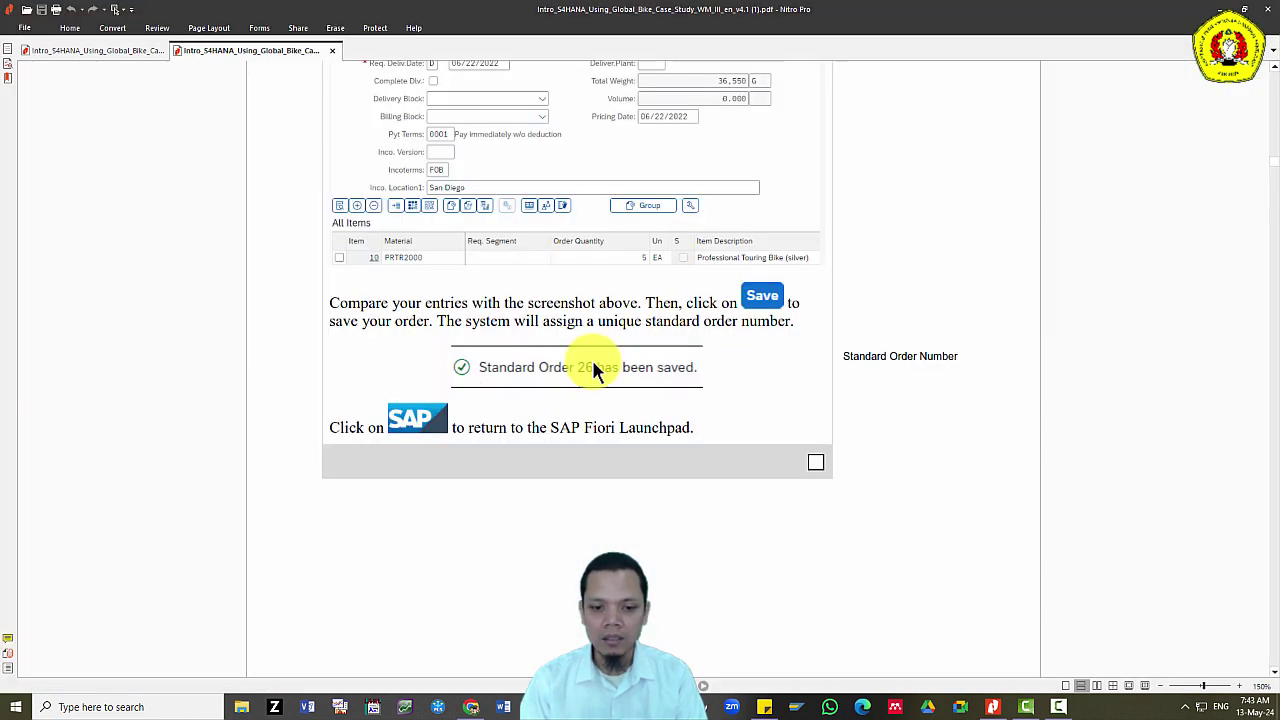
scroll(595, 350, "down", 3)
scroll(595, 350, "down", 6)
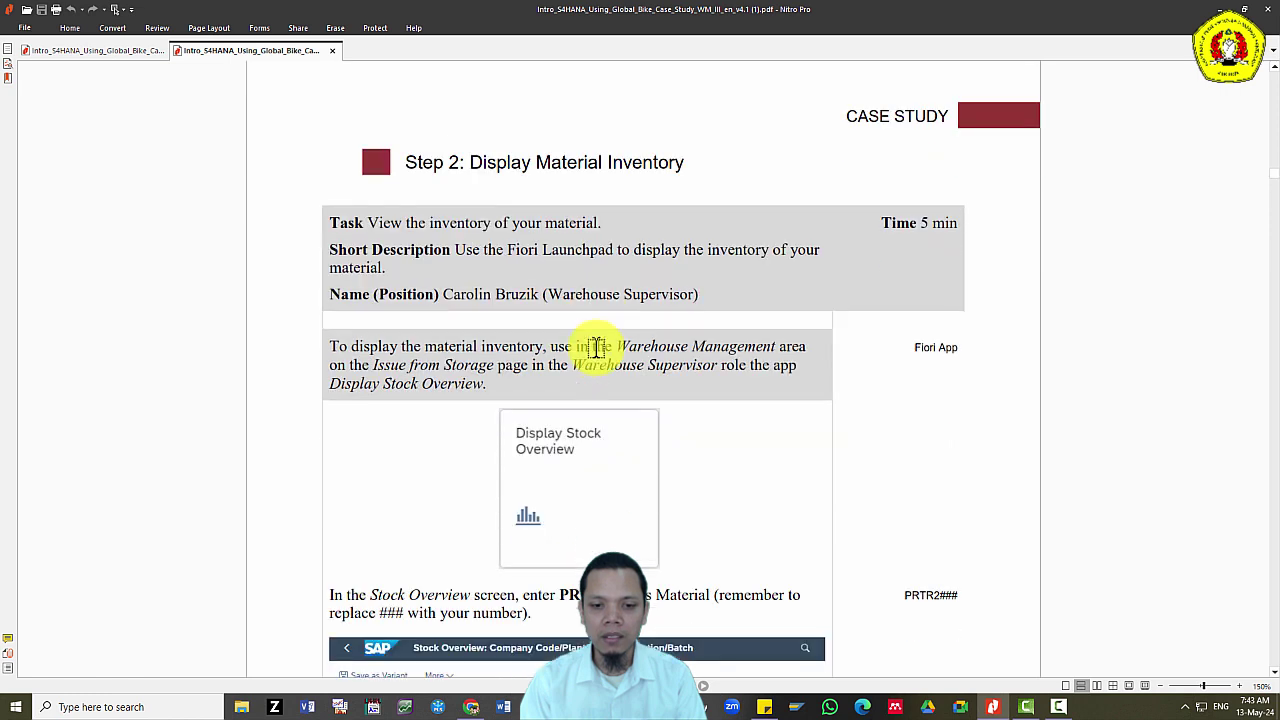
scroll(595, 347, "down", 3)
scroll(595, 347, "up", 1)
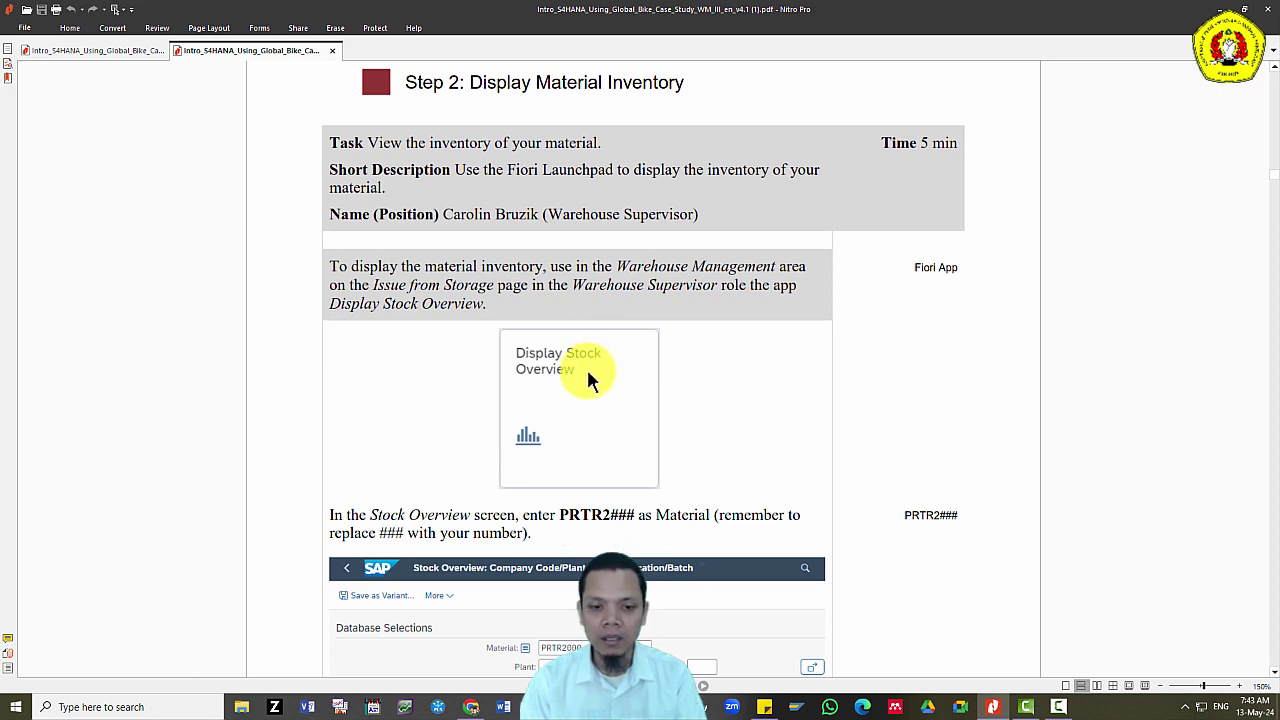
key("alt+Tab")
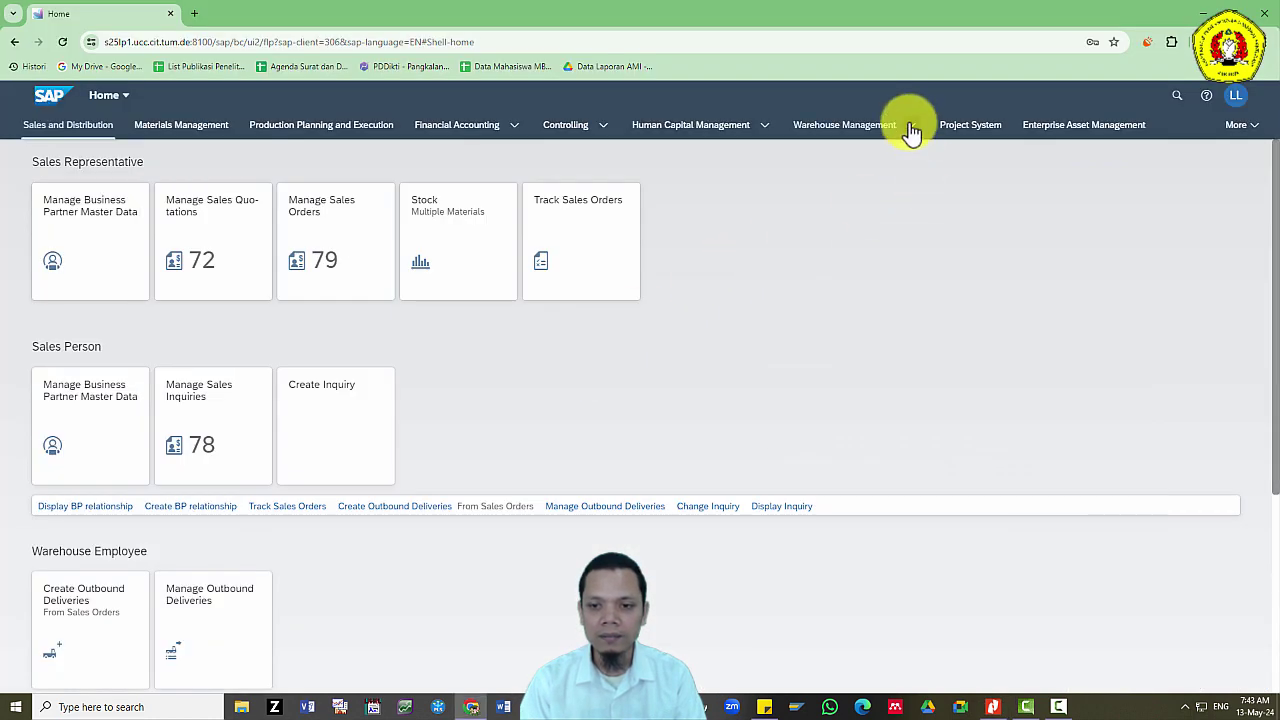
left_click(908, 128)
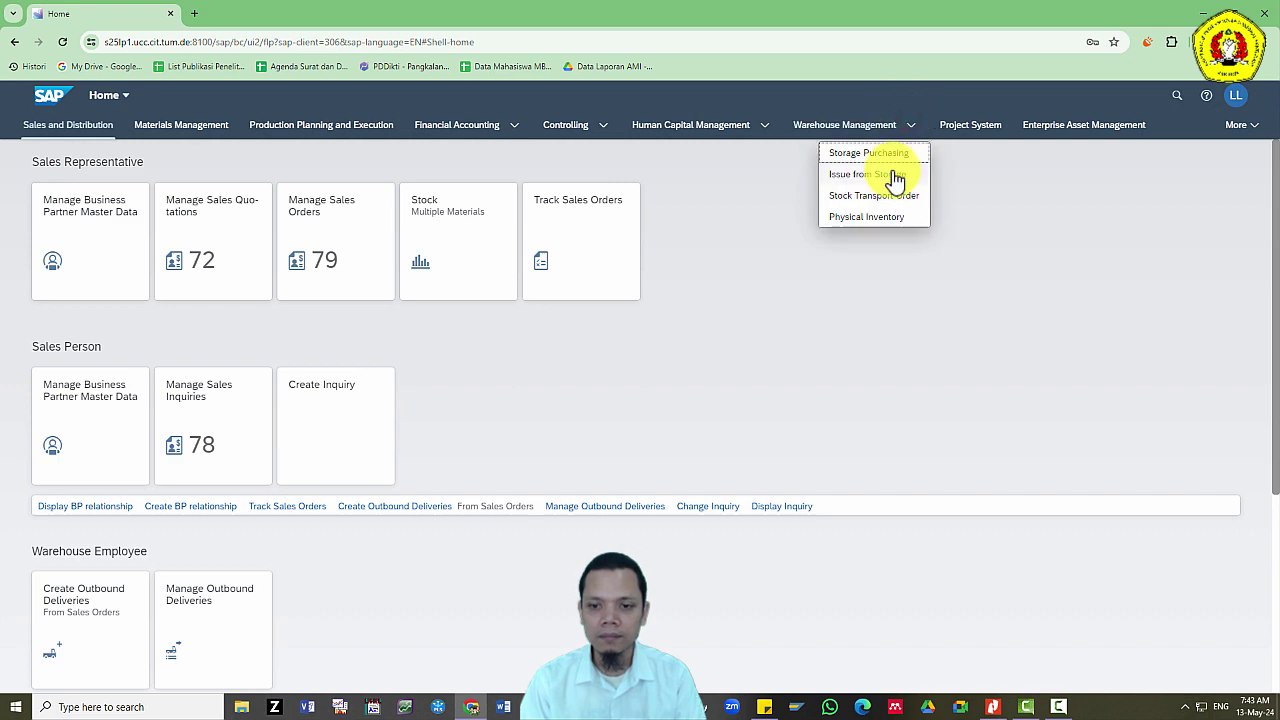
key("alt+Tab")
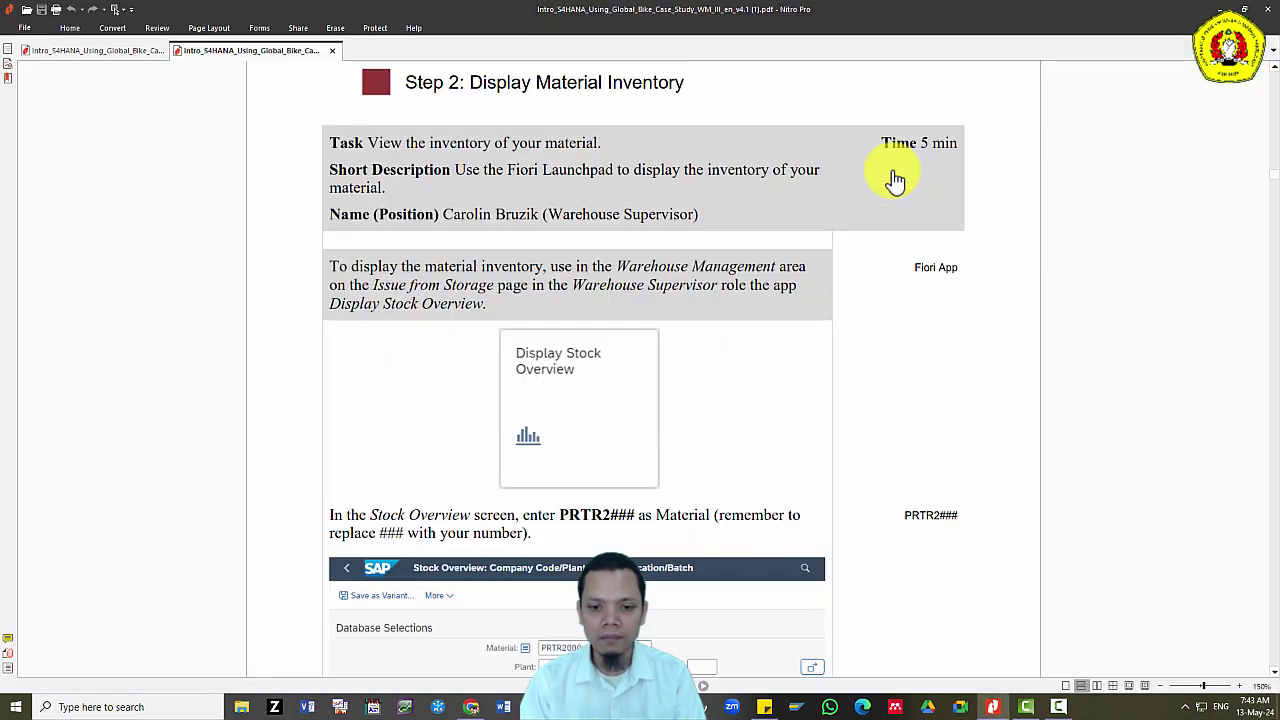
key("alt+Tab")
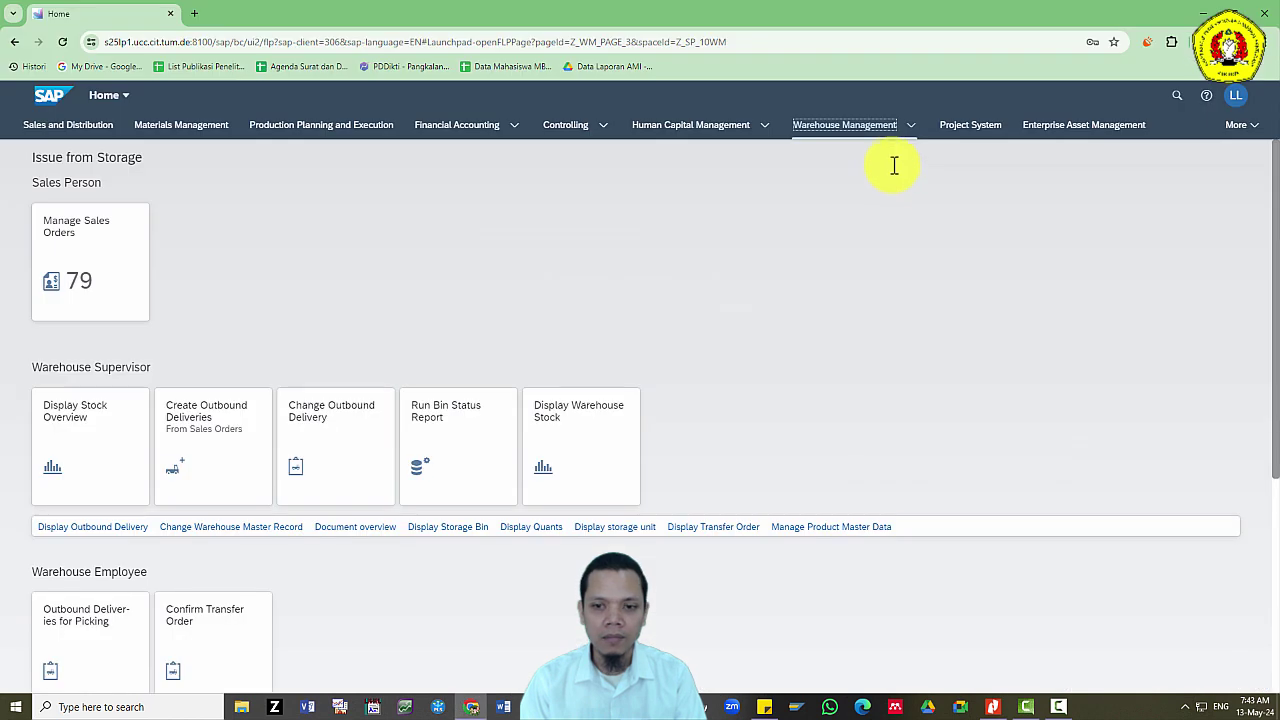
Check the Step 2 app name in the case study PDF and open Display Stock Overview in the Warehouse Supervisor role.
left_click(908, 136)
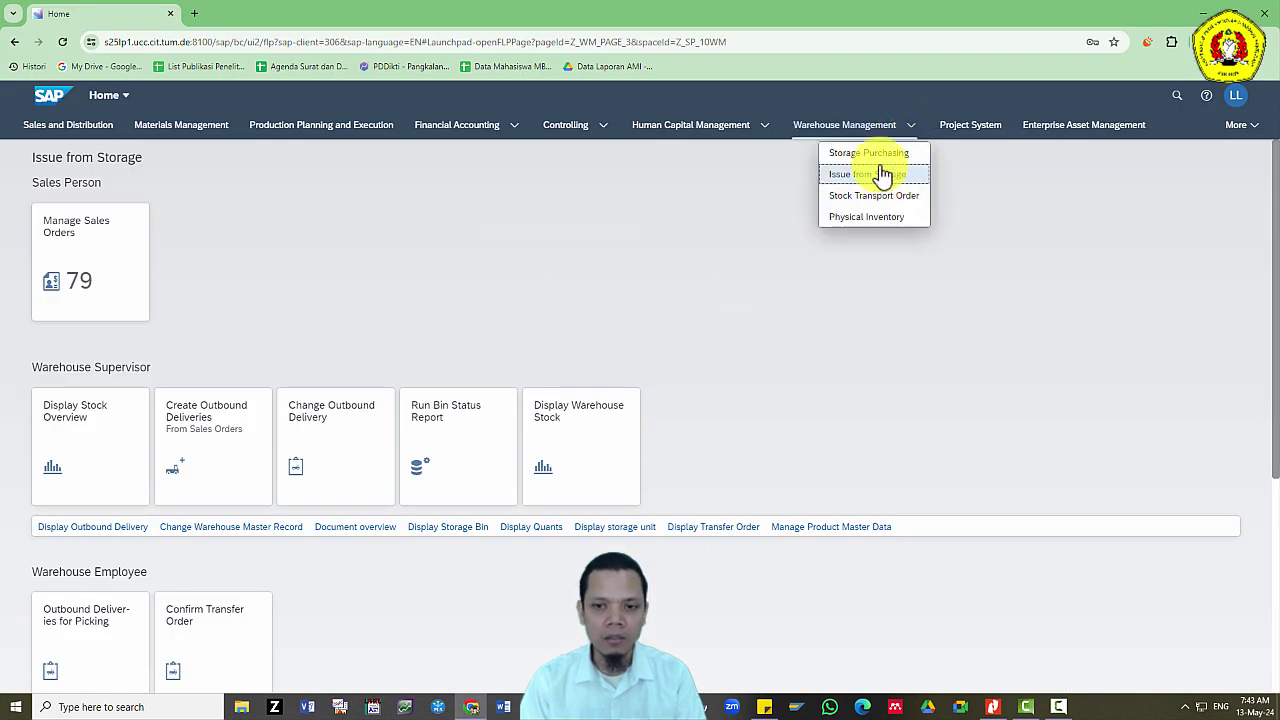
left_click(345, 303)
key("alt+Tab")
key("alt+Tab")
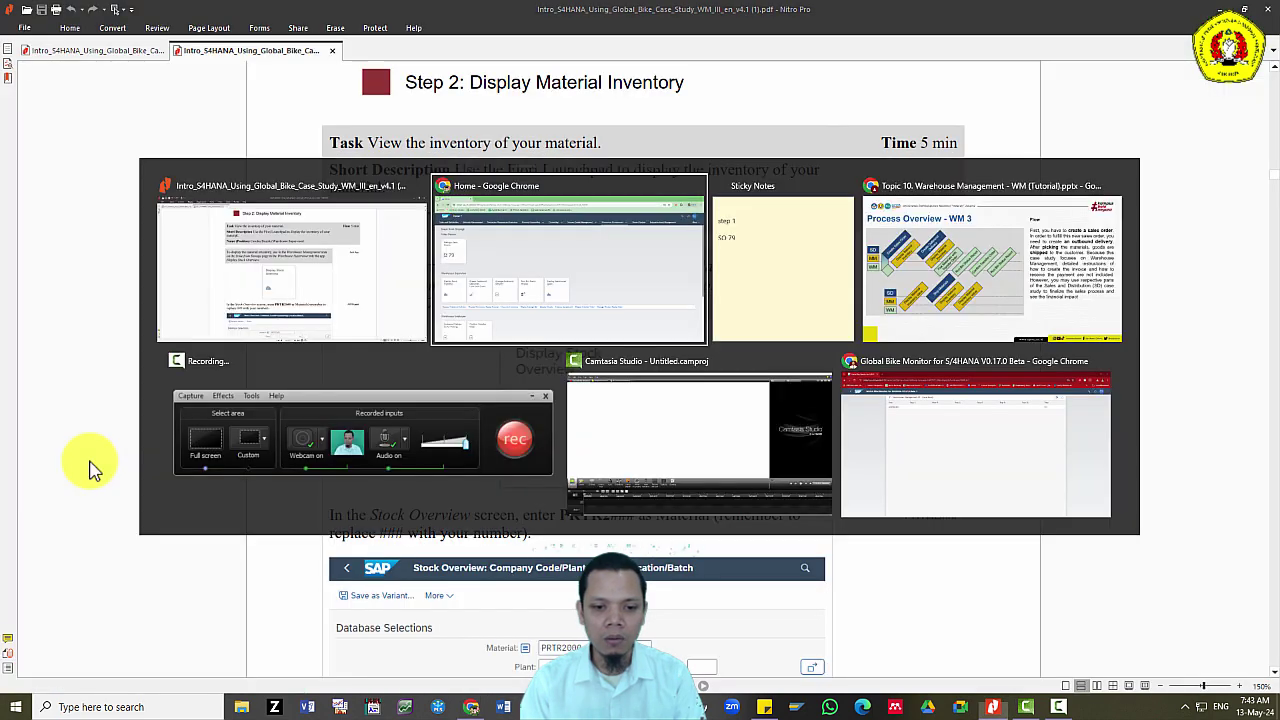
left_click(89, 450)
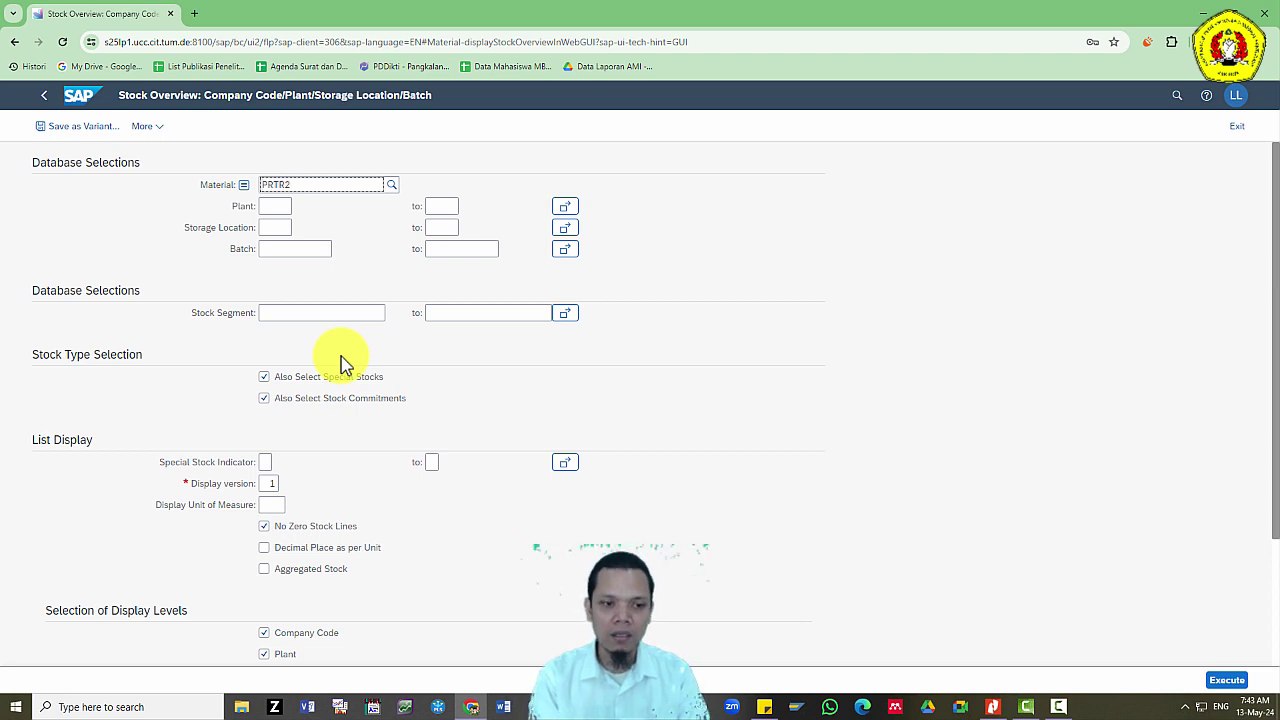
Enter PRTR2994 as the material, check the selection against the case study PDF, and run the stock overview.
type("PRTR2994")
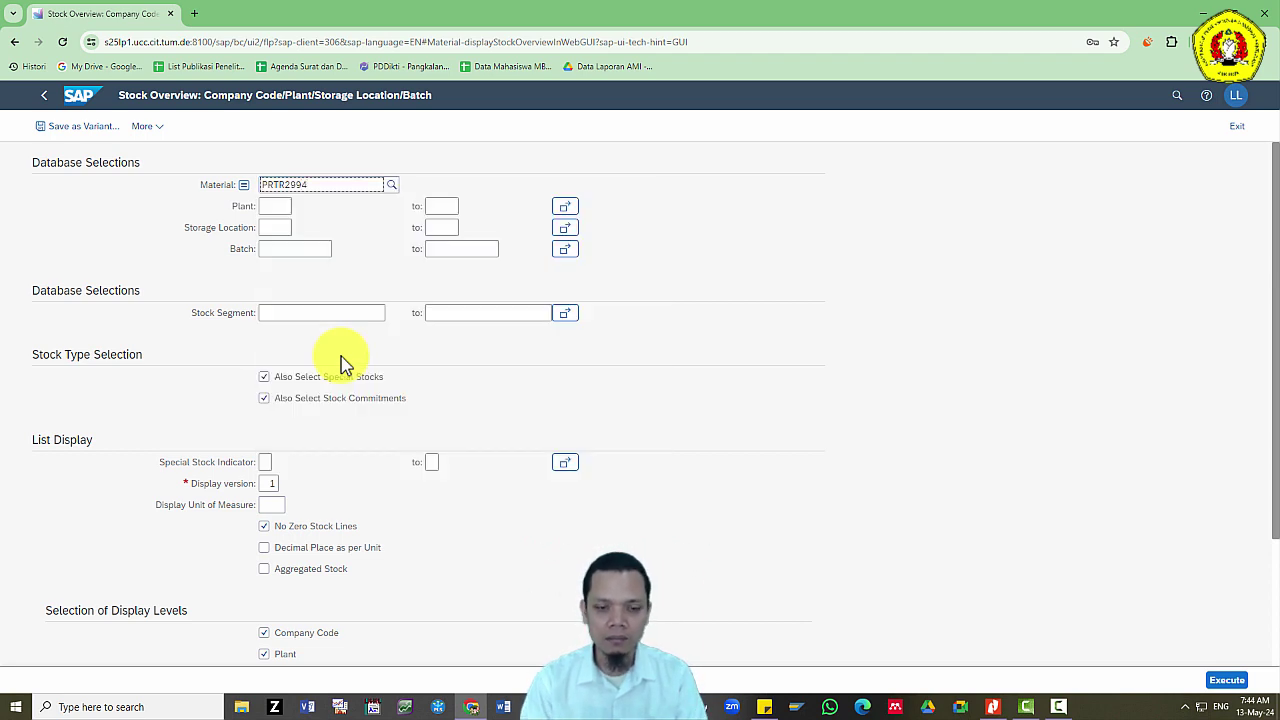
key("alt+Tab")
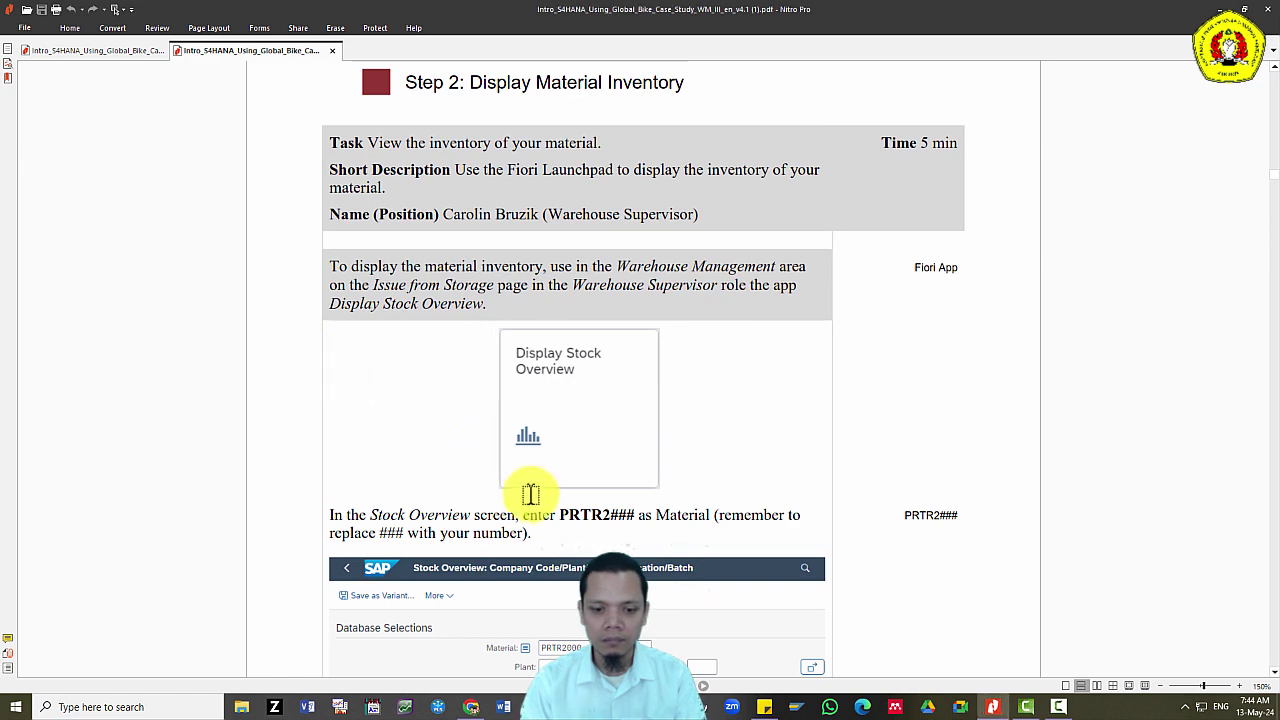
scroll(546, 498, "down", 5)
scroll(546, 498, "down", 3)
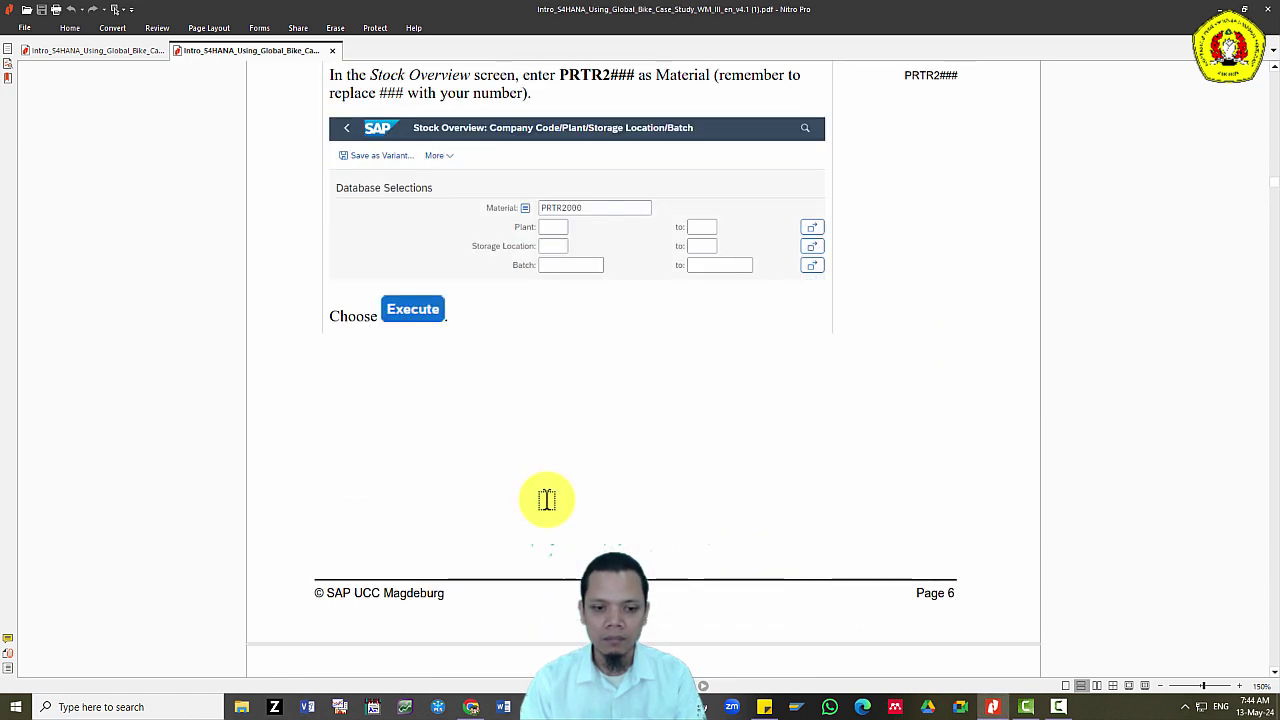
key("alt+Tab")
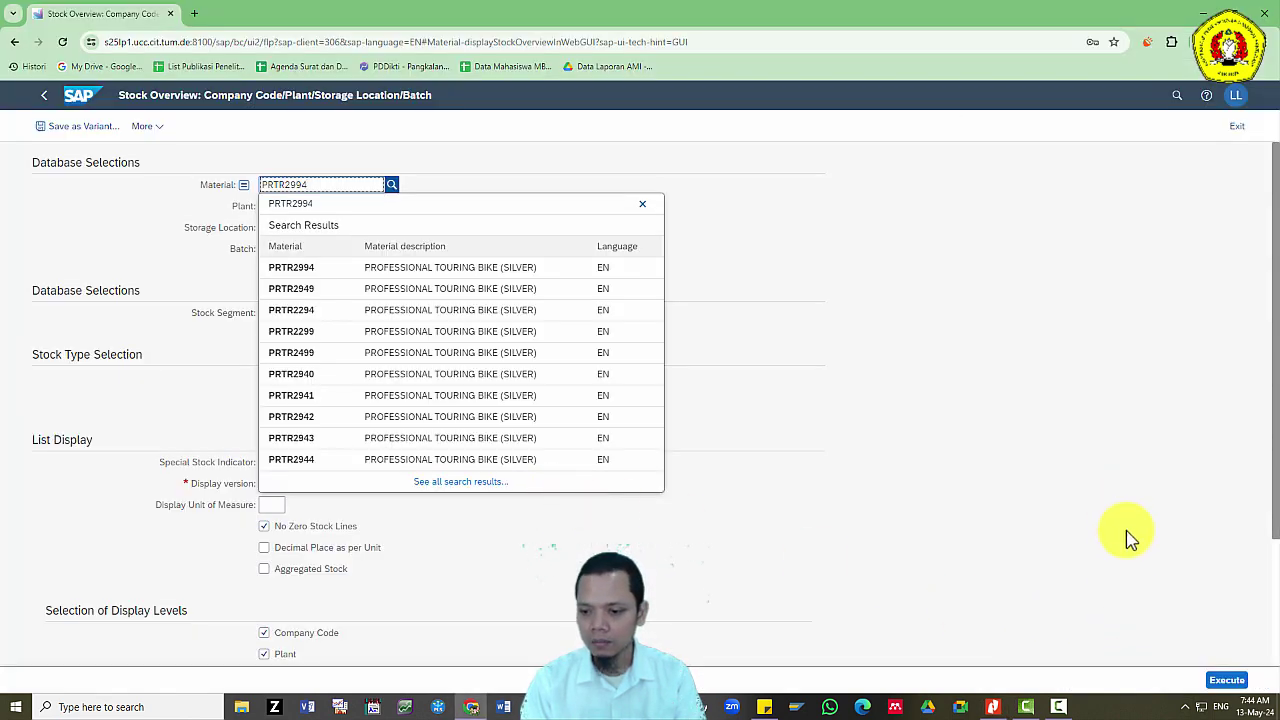
left_click(1224, 681)
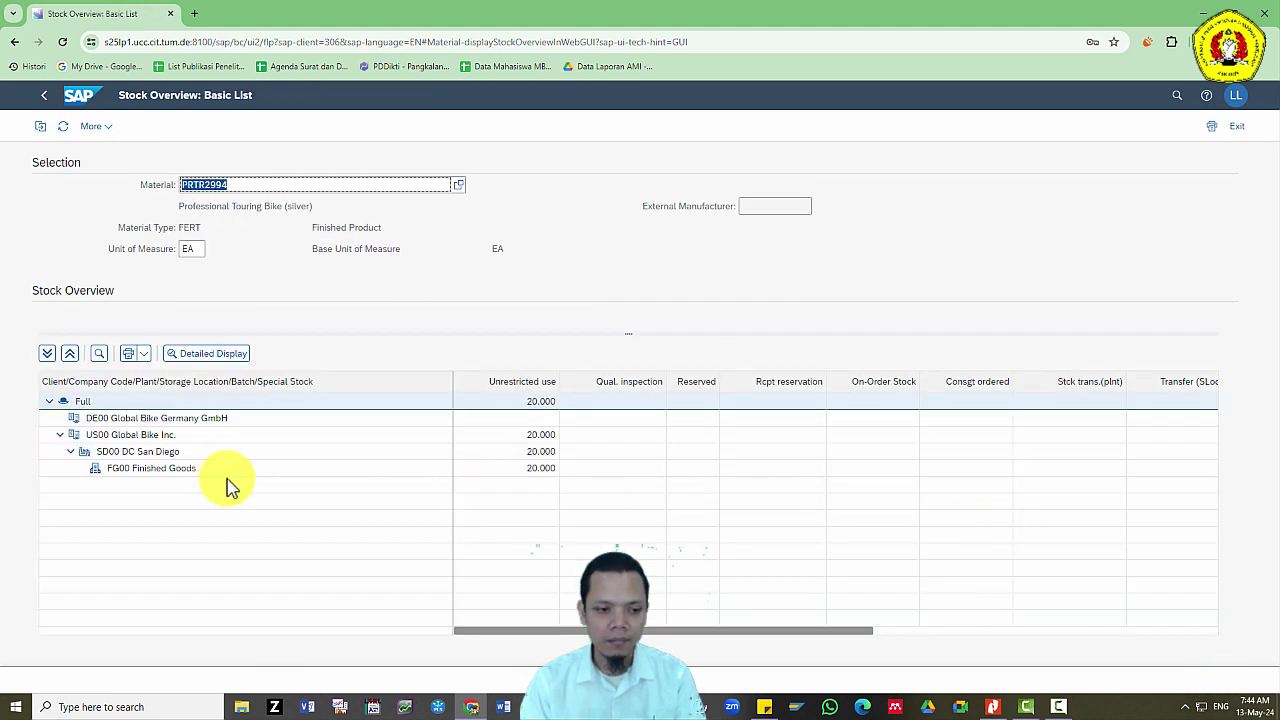
Open the detailed display for storage location FG00 Finished Goods and review the stock of every stock type.
left_click(142, 474)
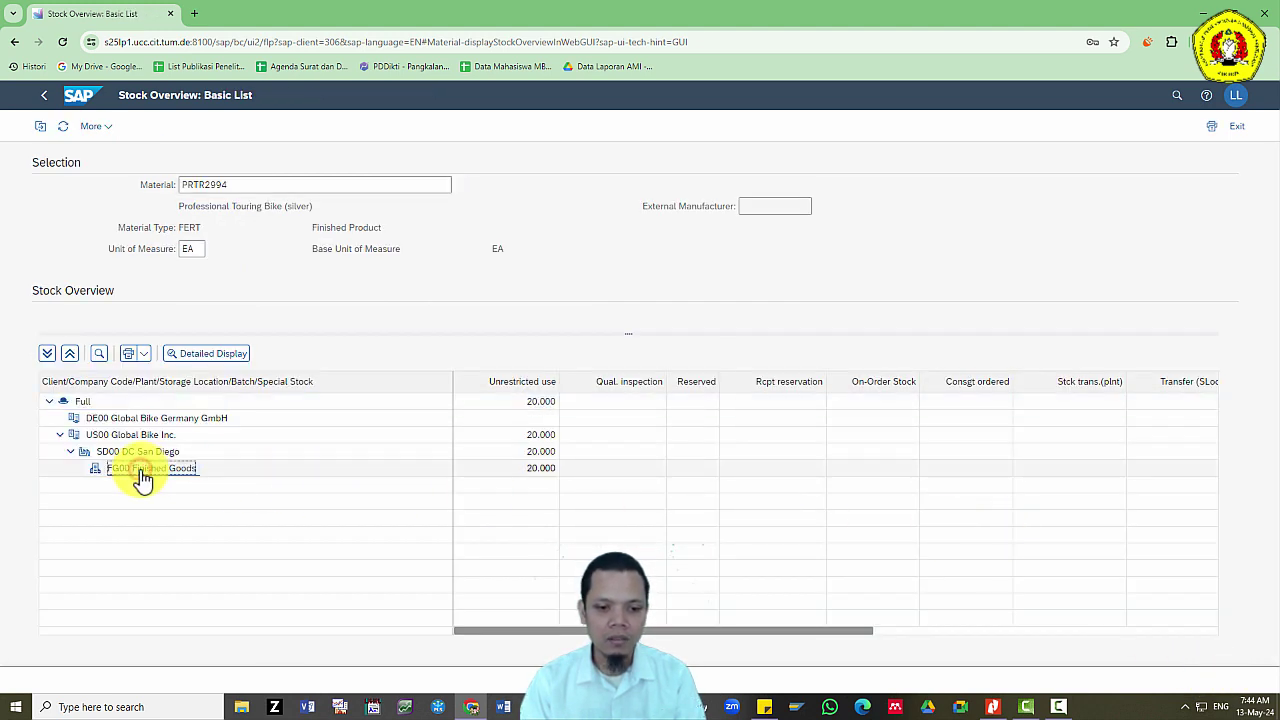
left_click(203, 356)
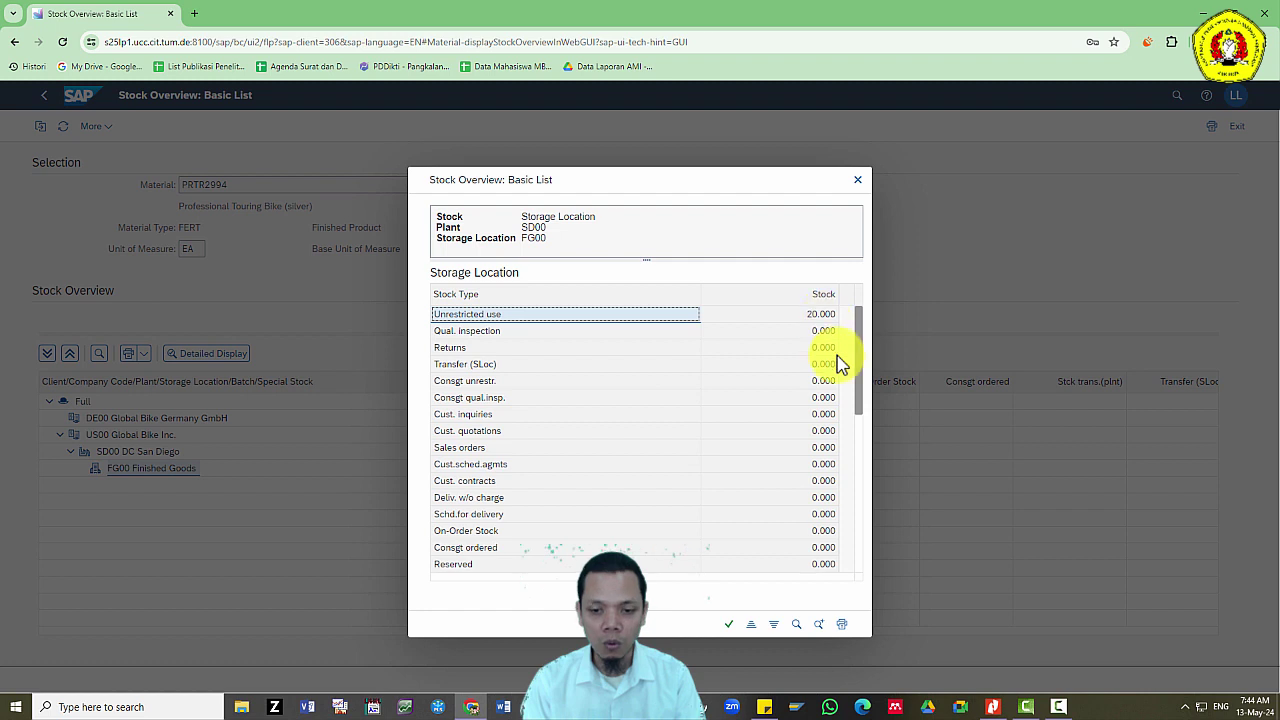
scroll(803, 443, "down", 8)
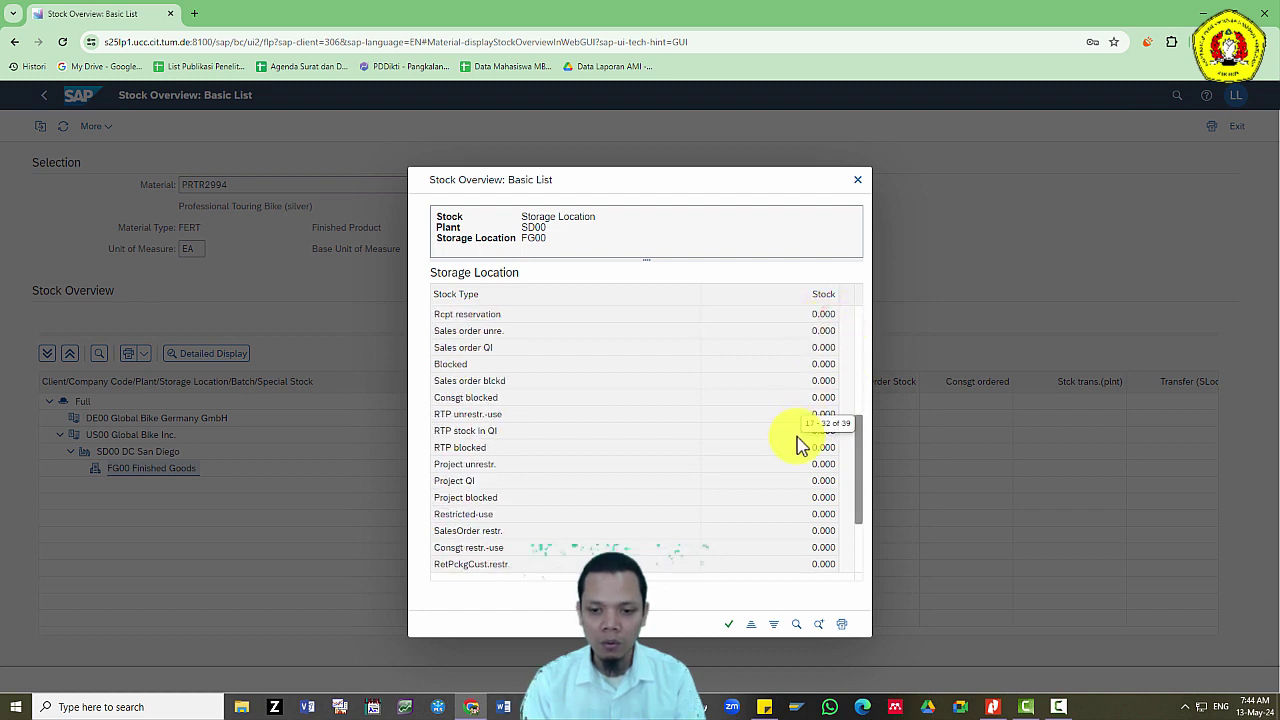
scroll(803, 443, "up", 8)
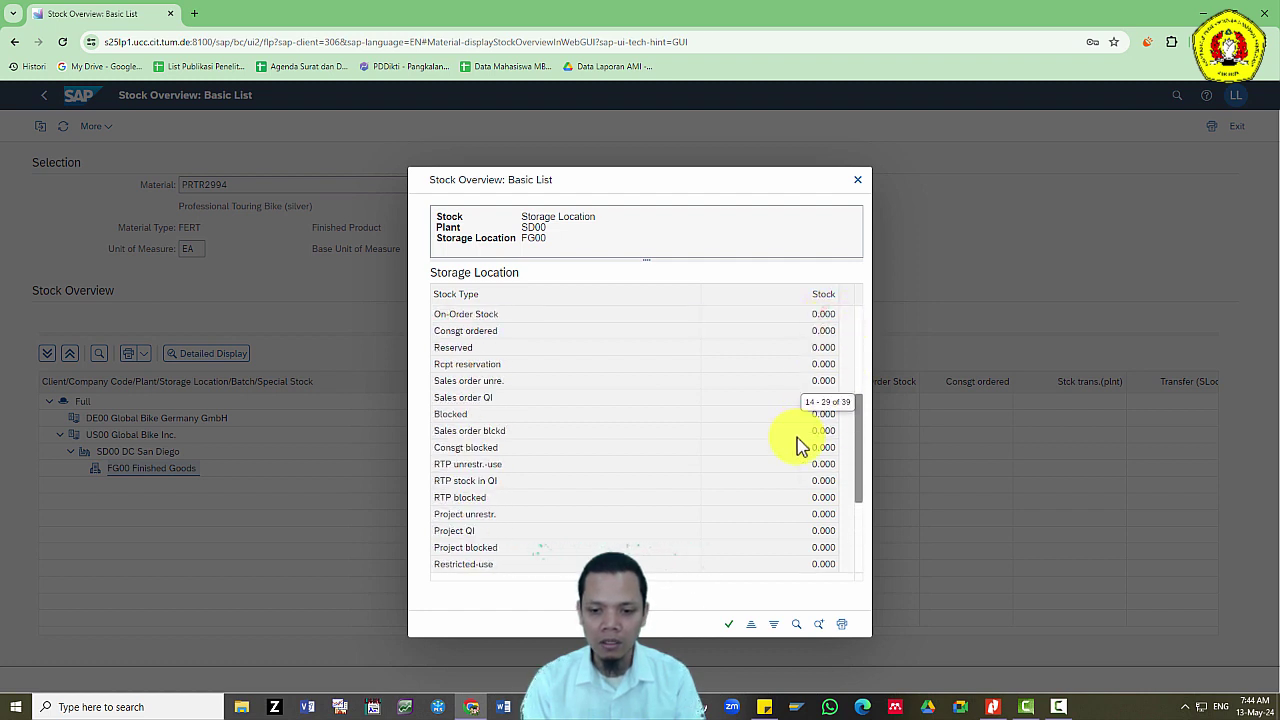
left_click_drag(860, 371, 868, 553)
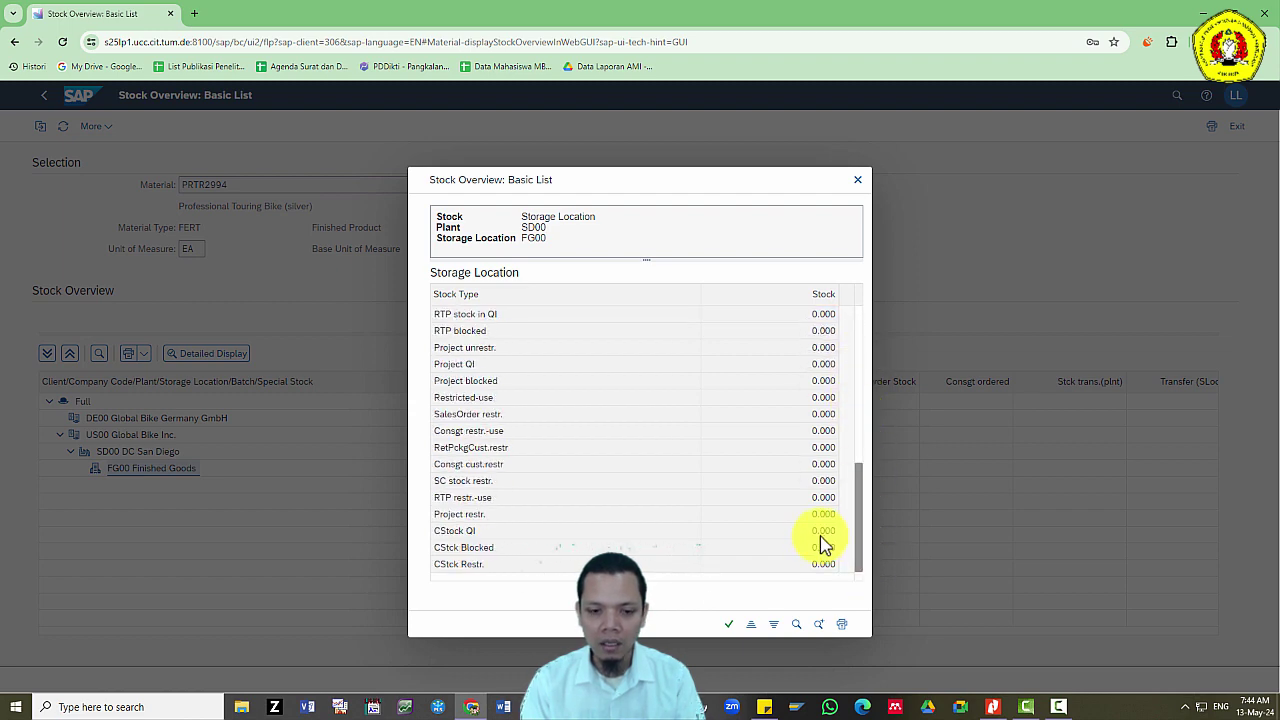
scroll(800, 548, "up", 5)
scroll(800, 548, "up", 5)
Switch to the case study PDF and read the end of Step 2 and the start of Step 3: Create Outbound Delivery.
key("alt+Tab")
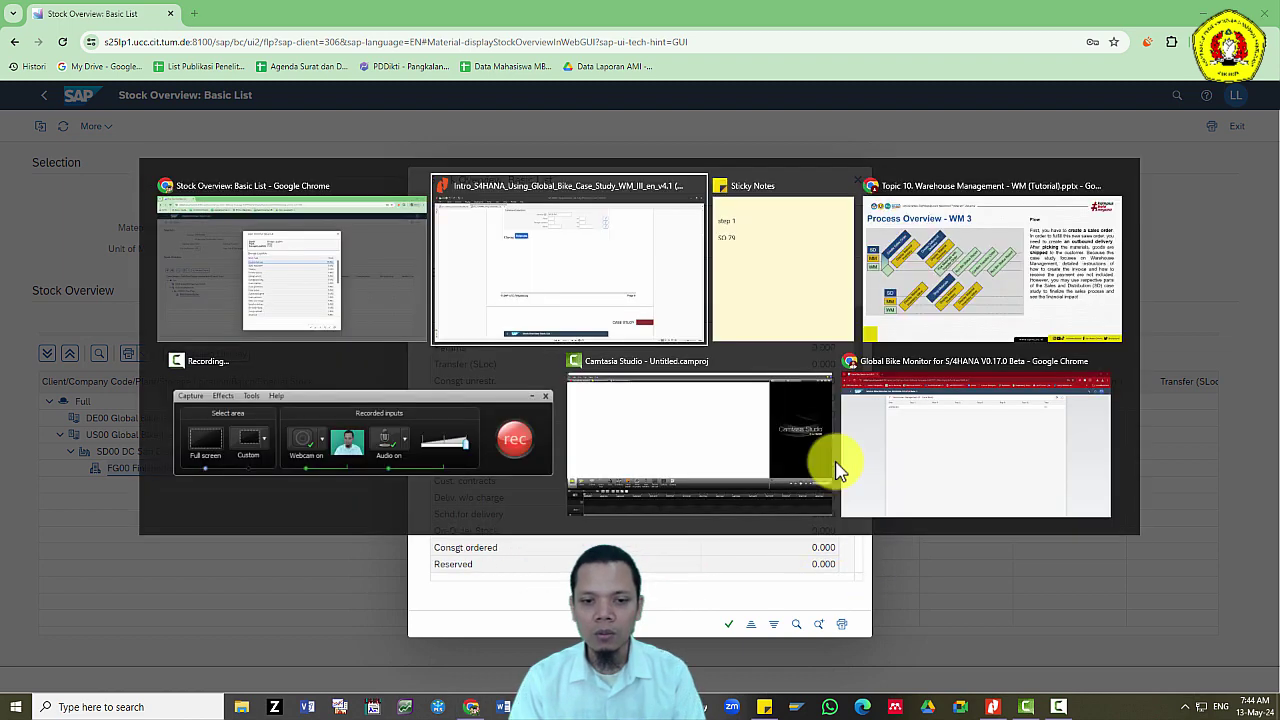
scroll(600, 472, "down", 10)
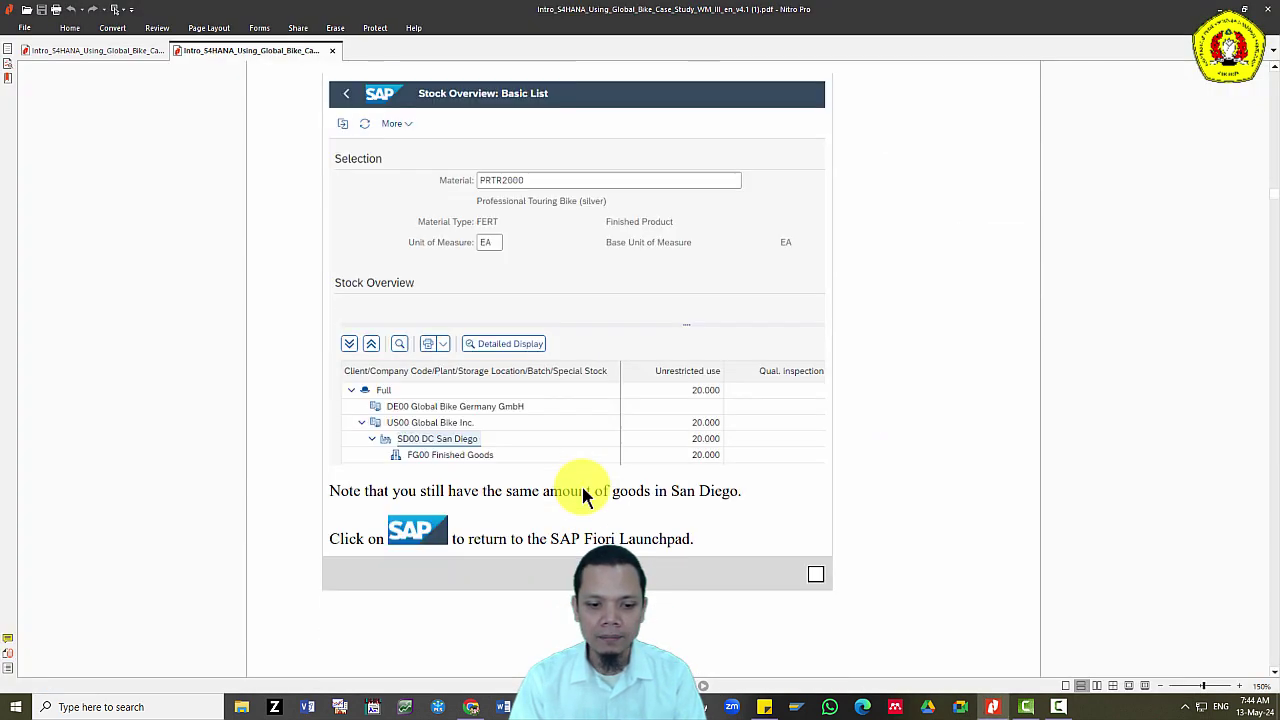
scroll(585, 495, "down", 1)
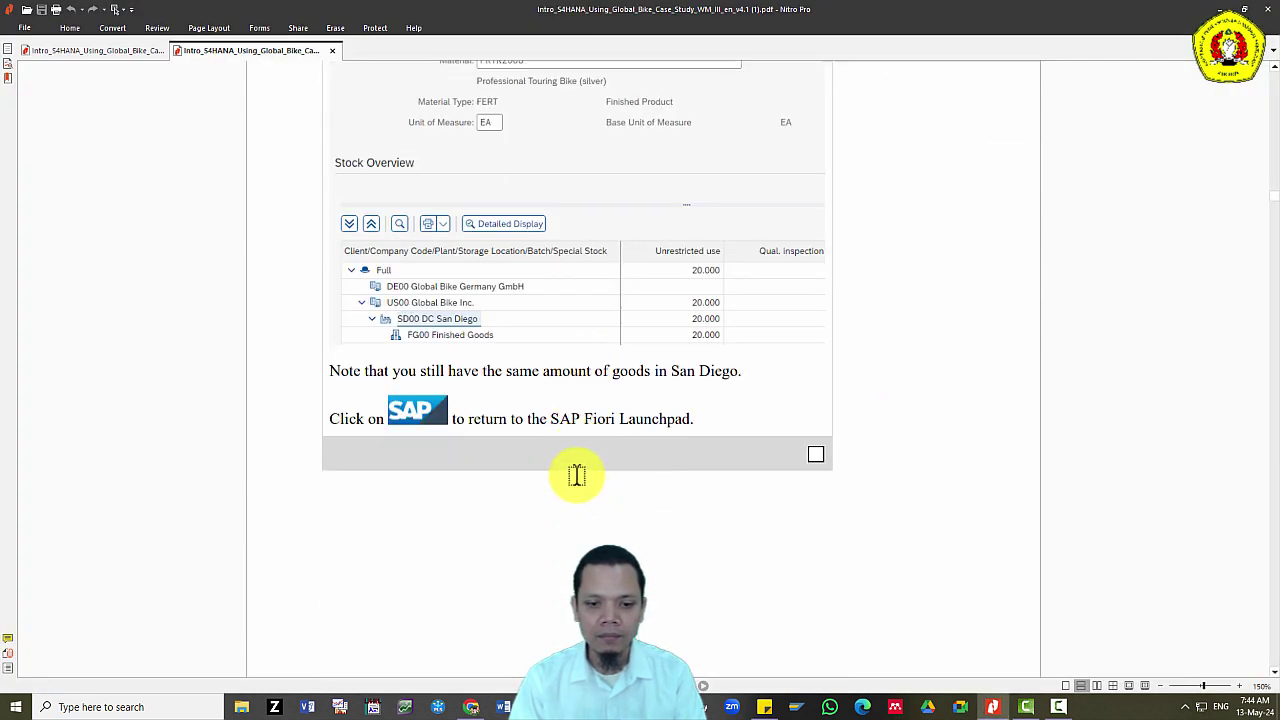
scroll(577, 475, "down", 4)
scroll(649, 443, "down", 10)
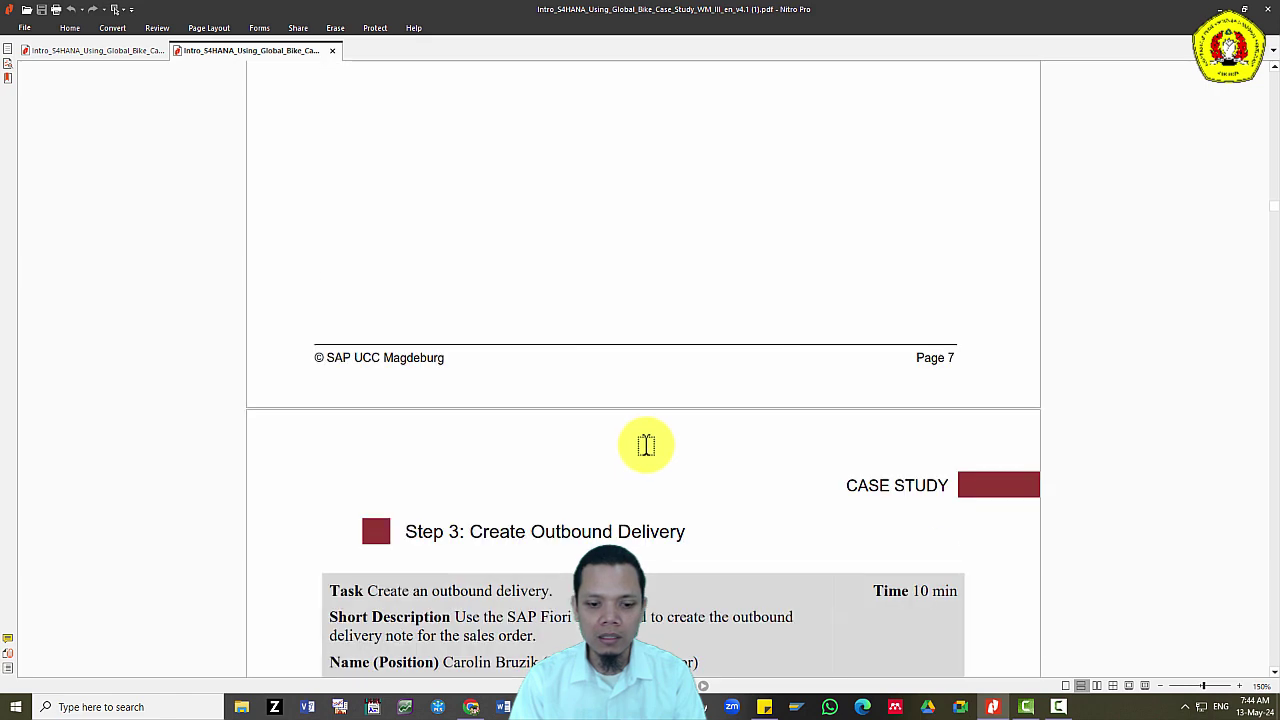
scroll(646, 445, "down", 6)
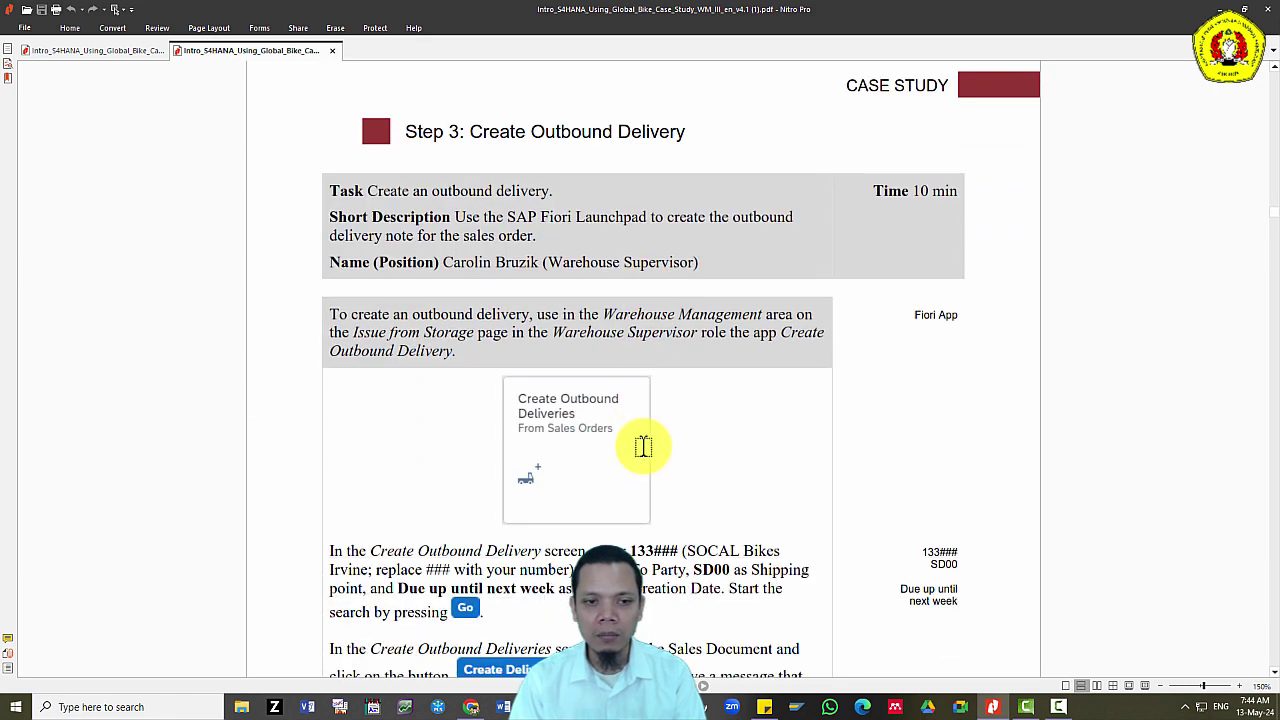
Close the FG00 stock details and leave the stock overview for the SAP Fiori Launchpad, accepting the unsaved data prompt.
key("alt+Tab")
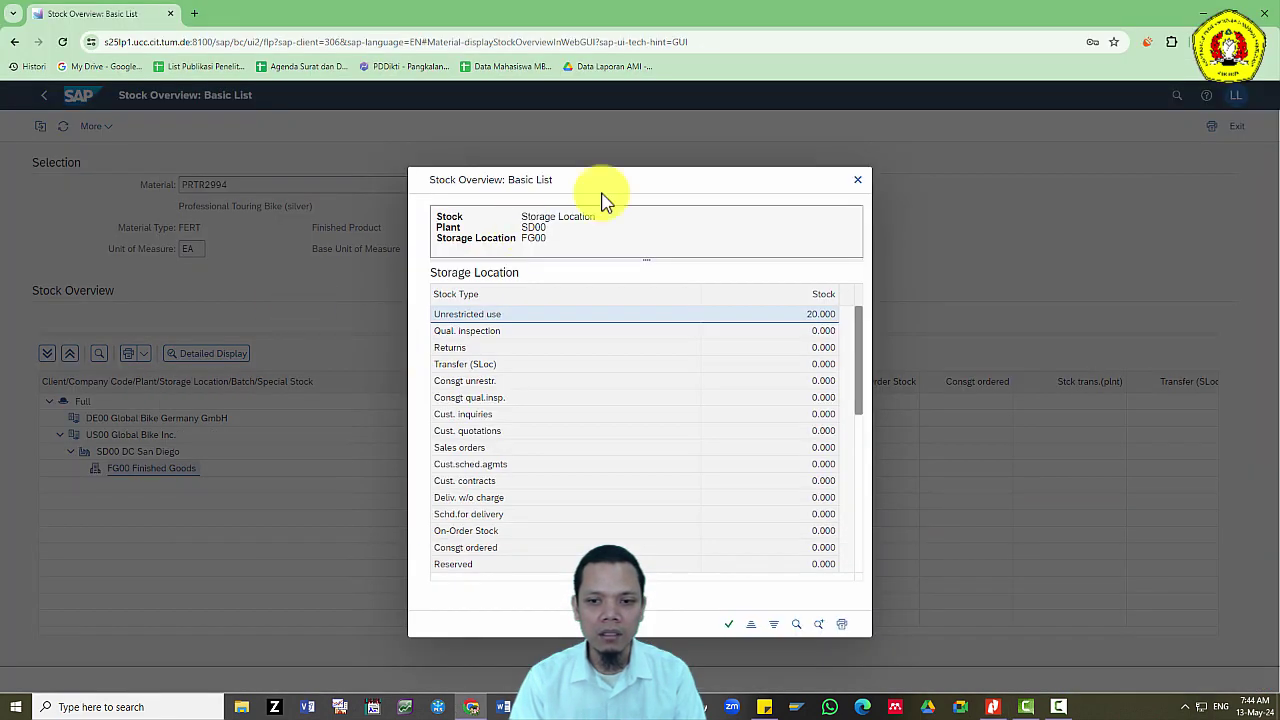
left_click(858, 181)
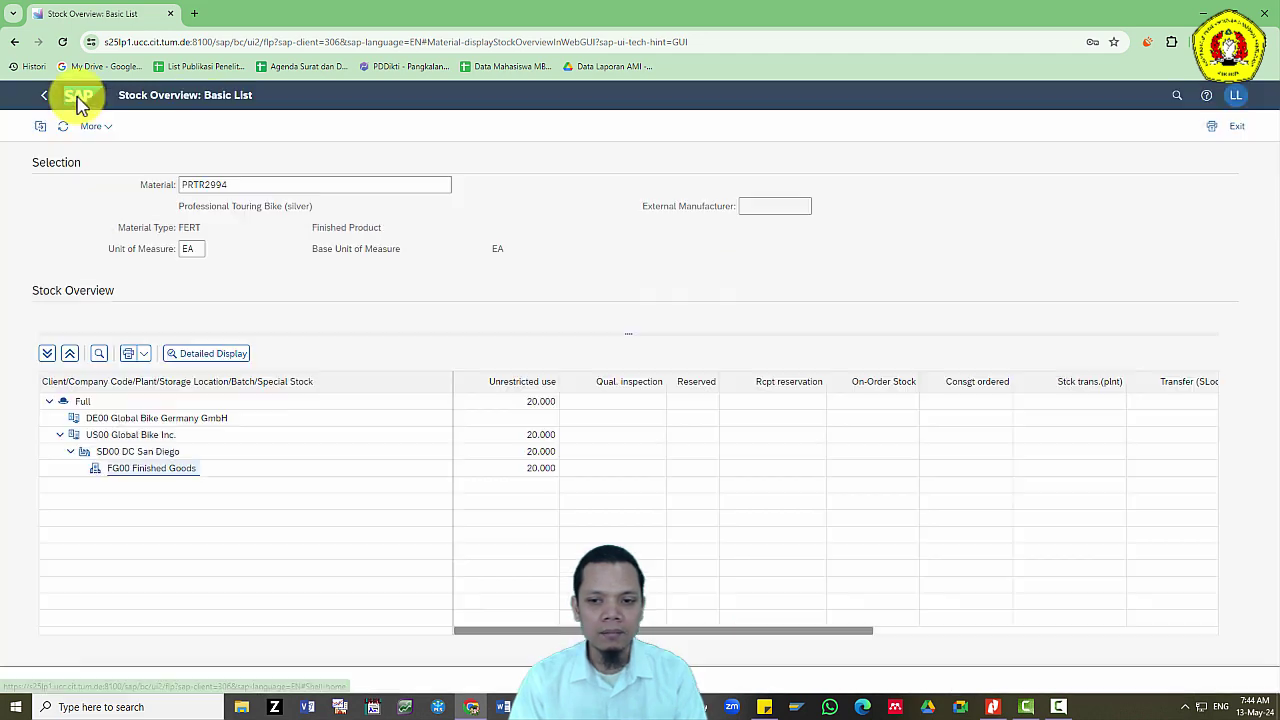
left_click(79, 99)
left_click(711, 138)
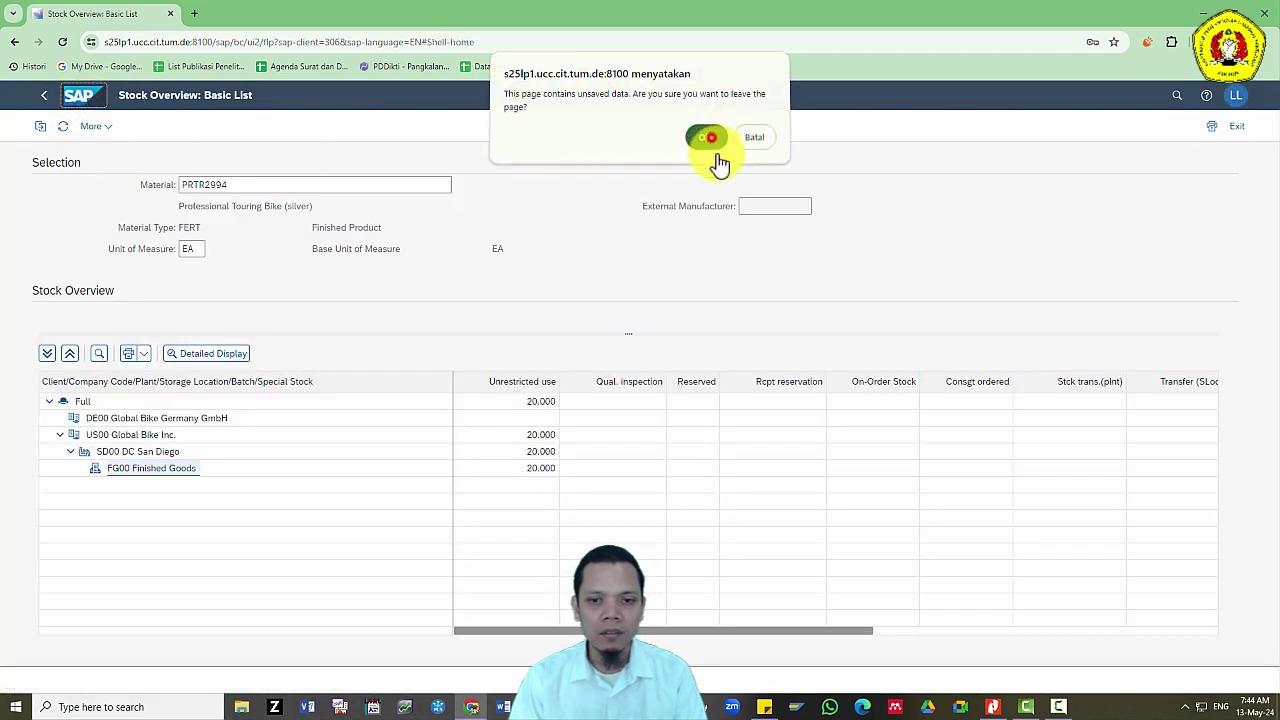
Check the Step 3 app name in the PDF and open Create Outbound Deliveries from the Warehouse Management Issue from Storage page.
key("alt+Tab")
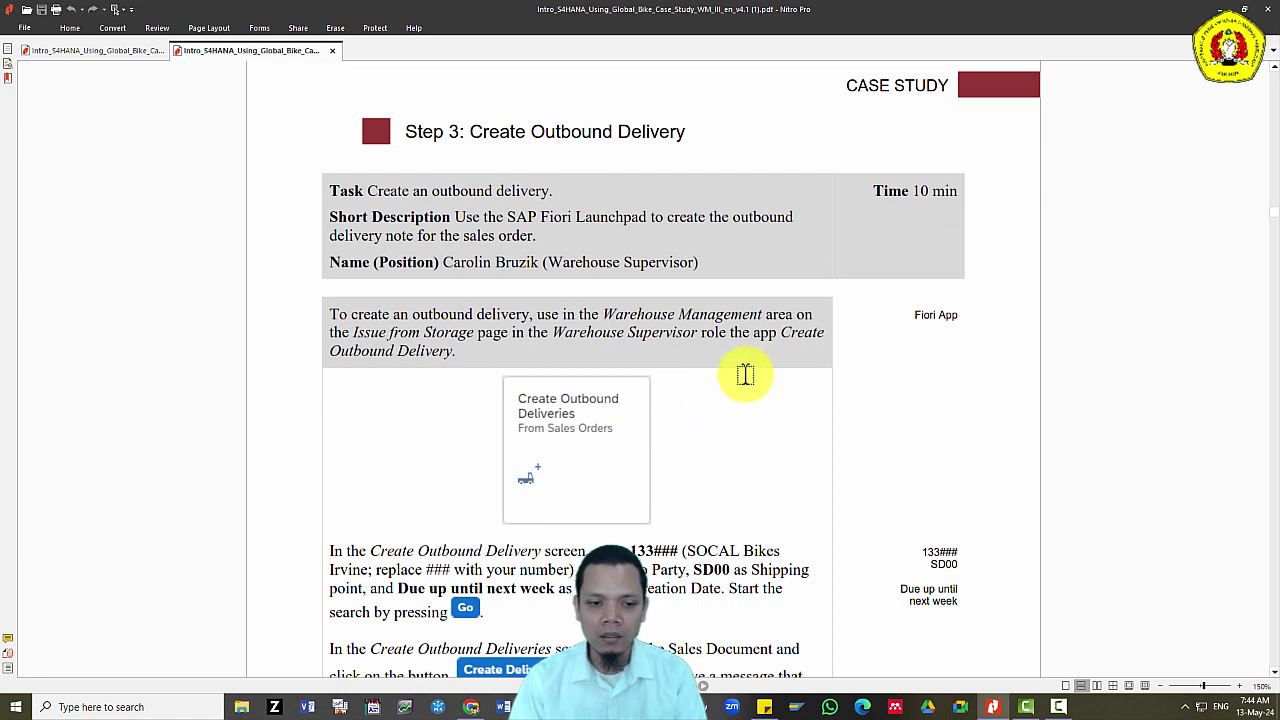
key("alt+Tab")
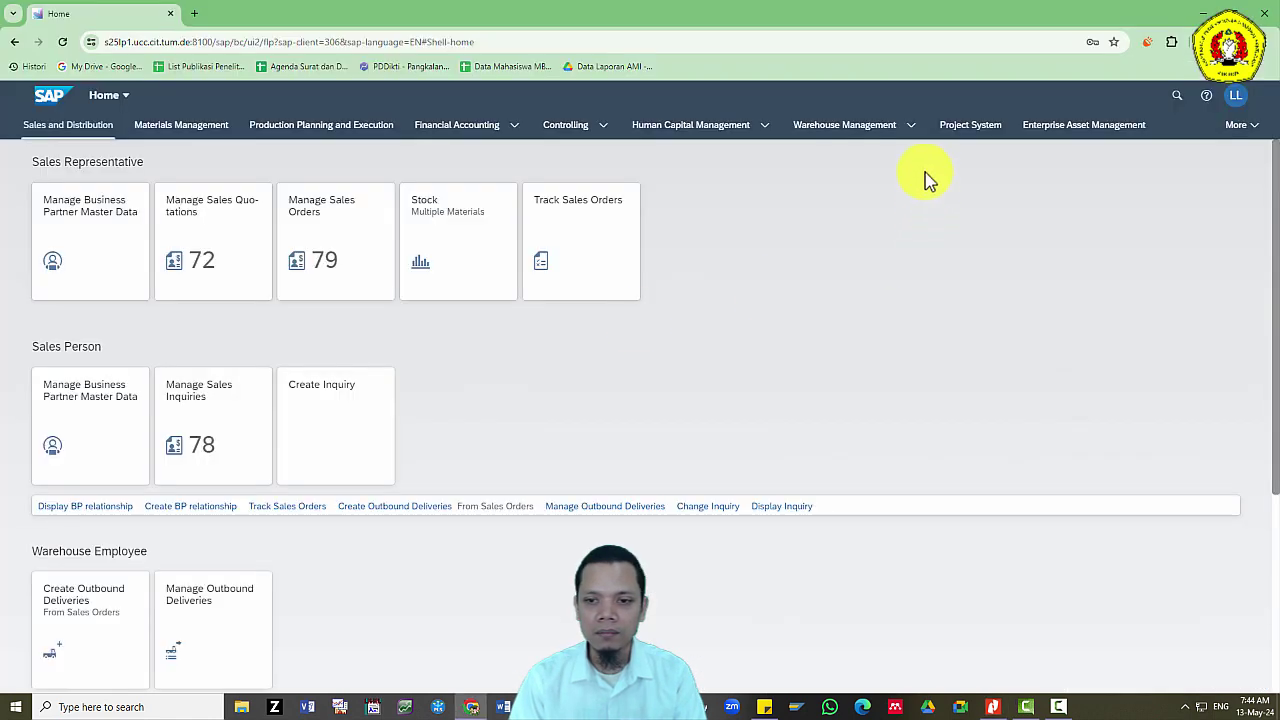
left_click(910, 126)
left_click(898, 175)
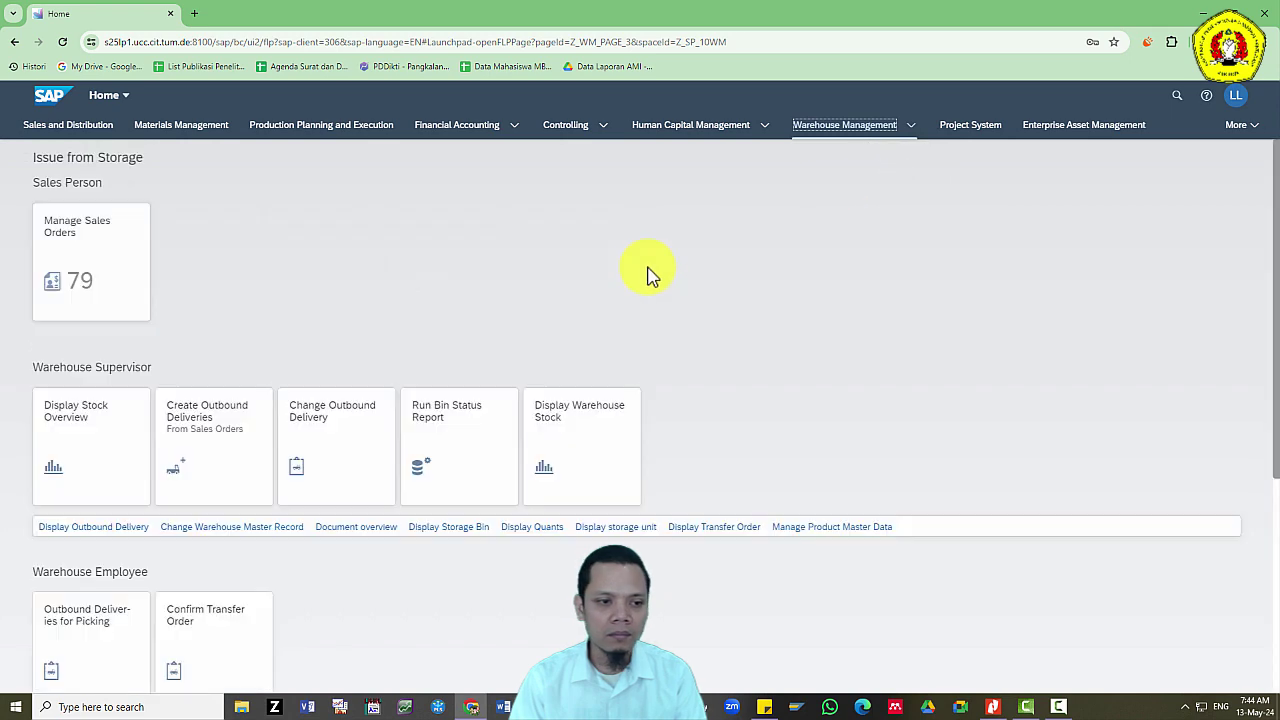
left_click(220, 434)
Read the Step 3 search criteria in the case study PDF and compare them with the Create Outbound Deliveries screen.
key("alt+Tab")
scroll(740, 260, "down", 5)
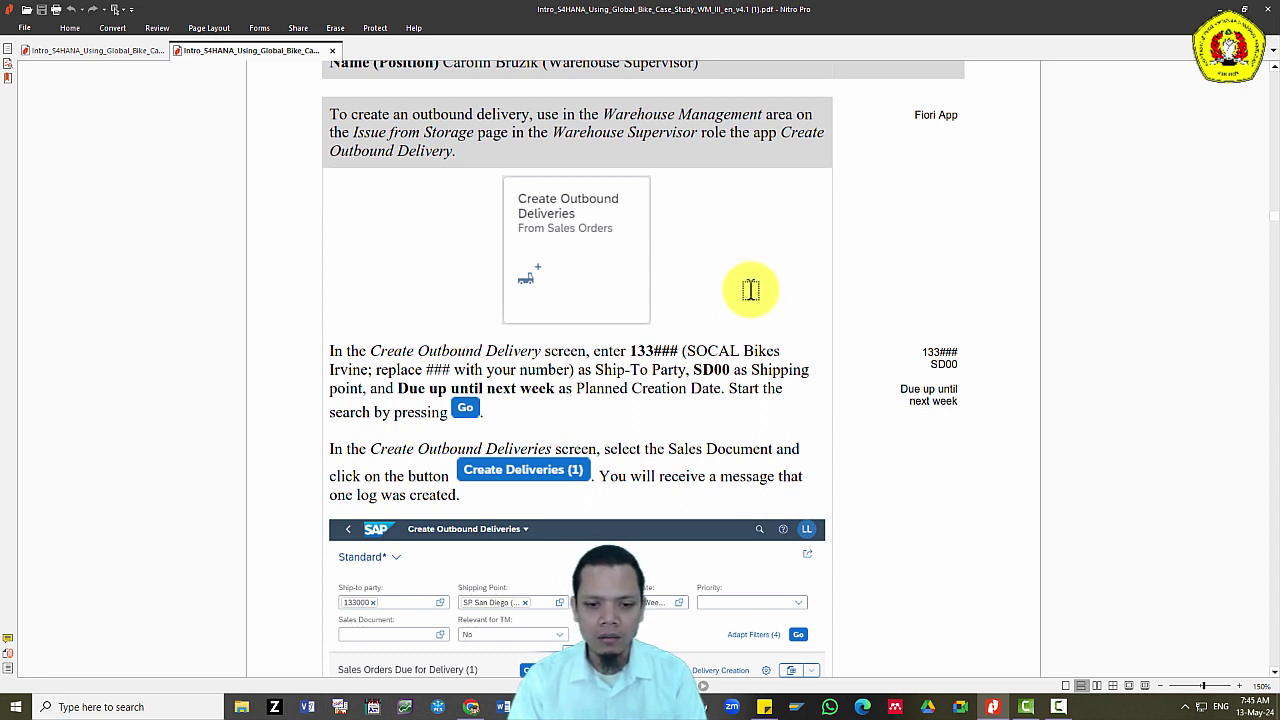
key("alt+Tab")
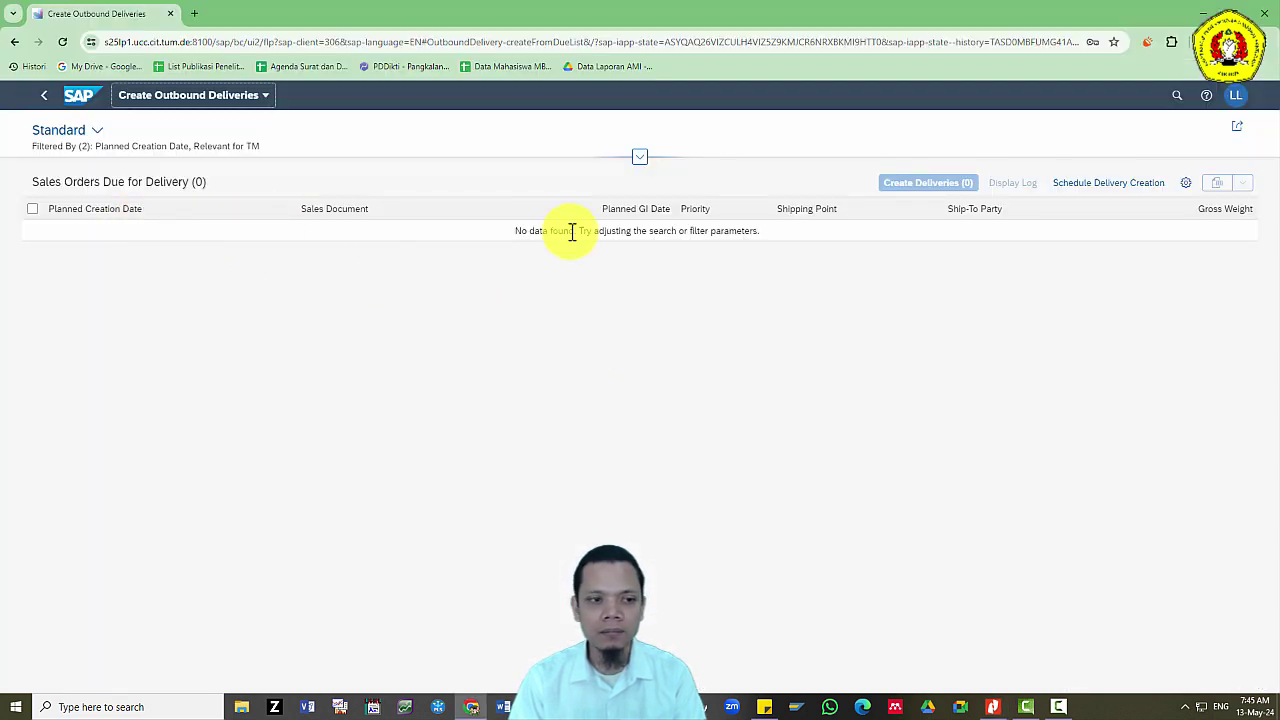
key("alt+Tab")
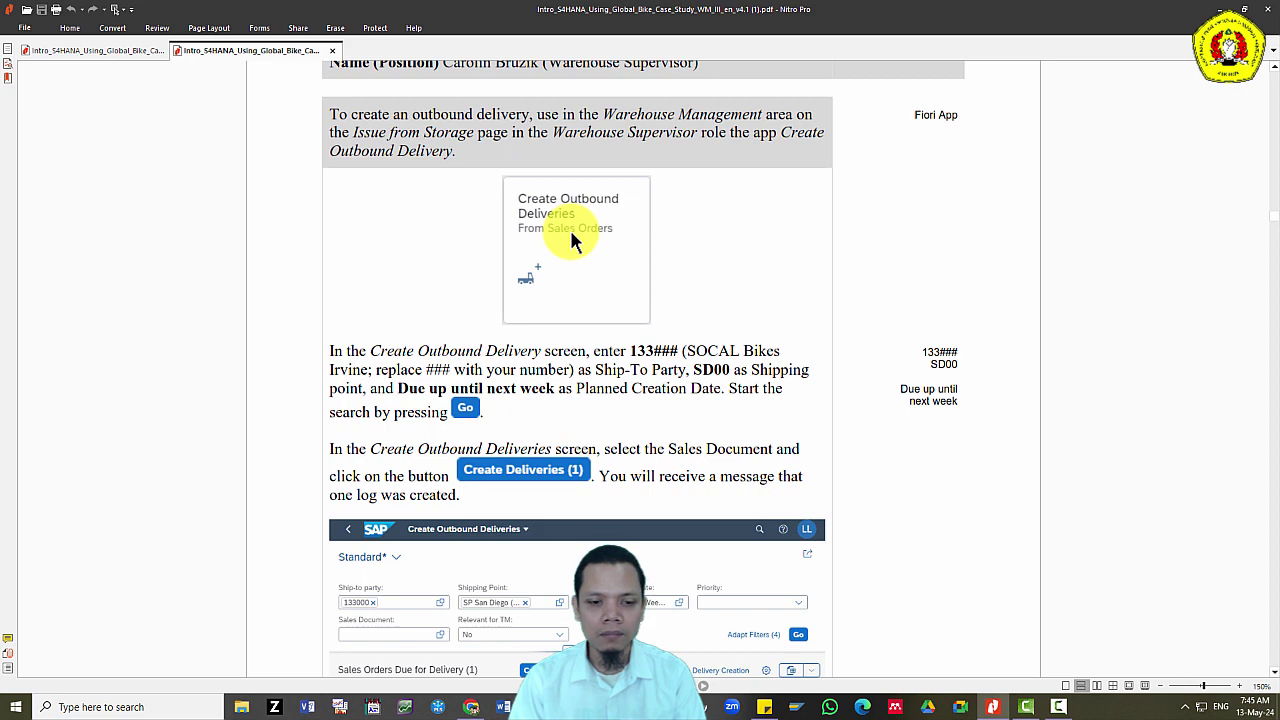
key("alt+Tab")
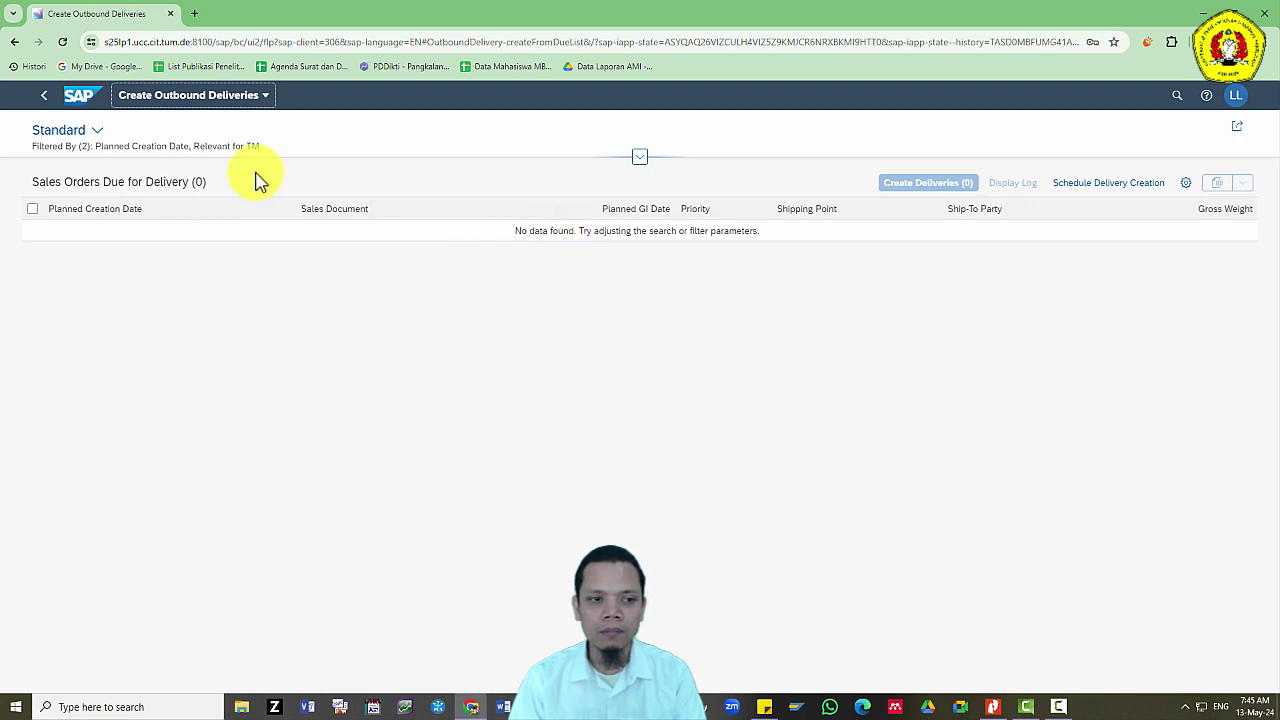
key("alt+Tab")
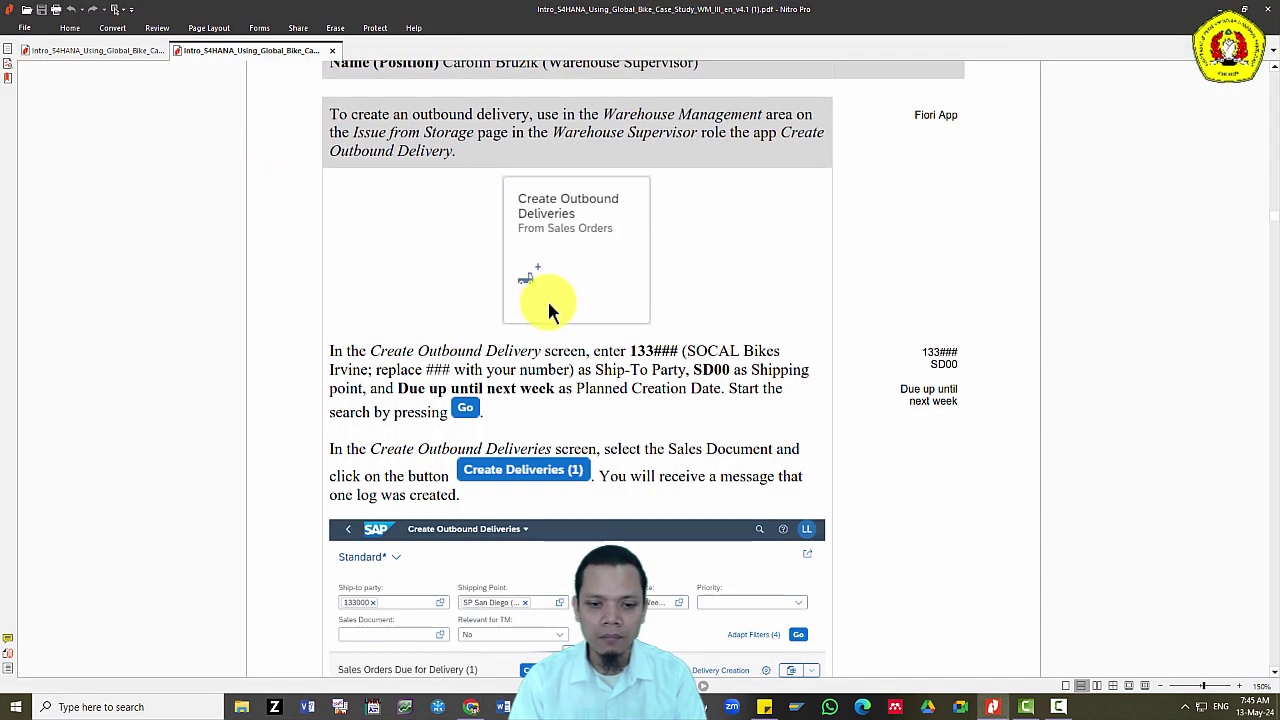
key("alt+Tab")
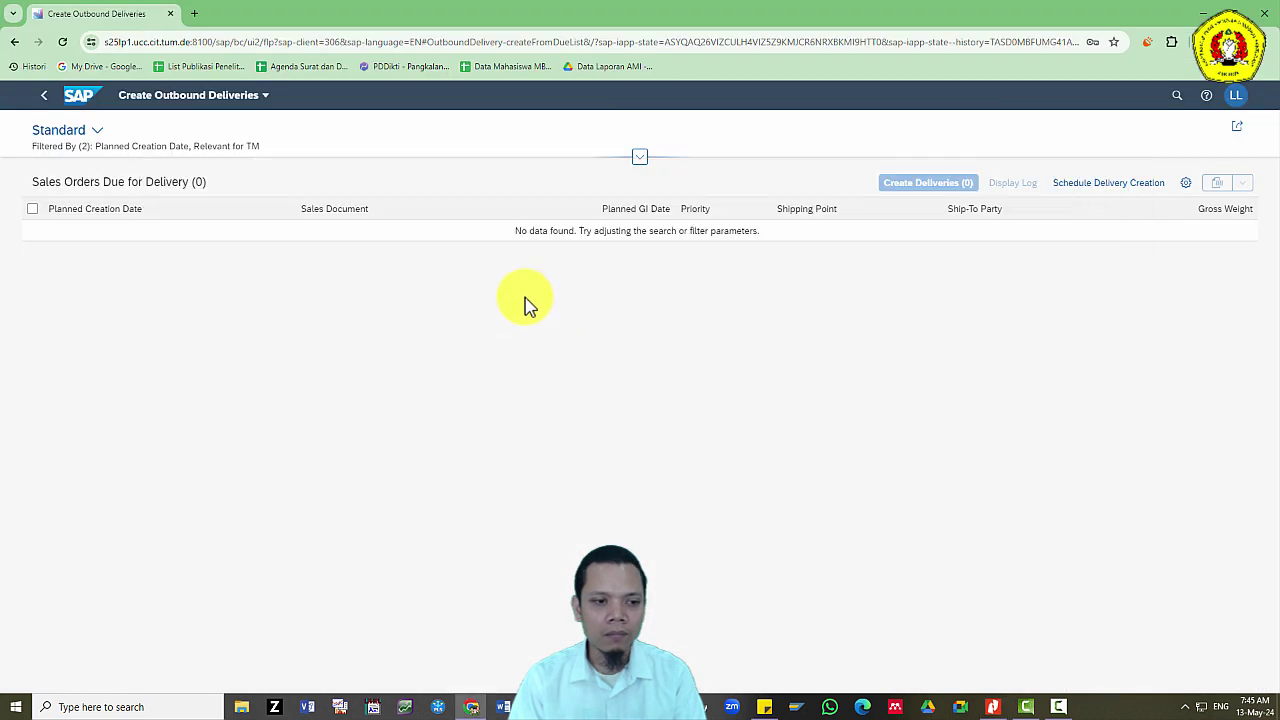
key("alt+Tab")
key("alt+Tab")
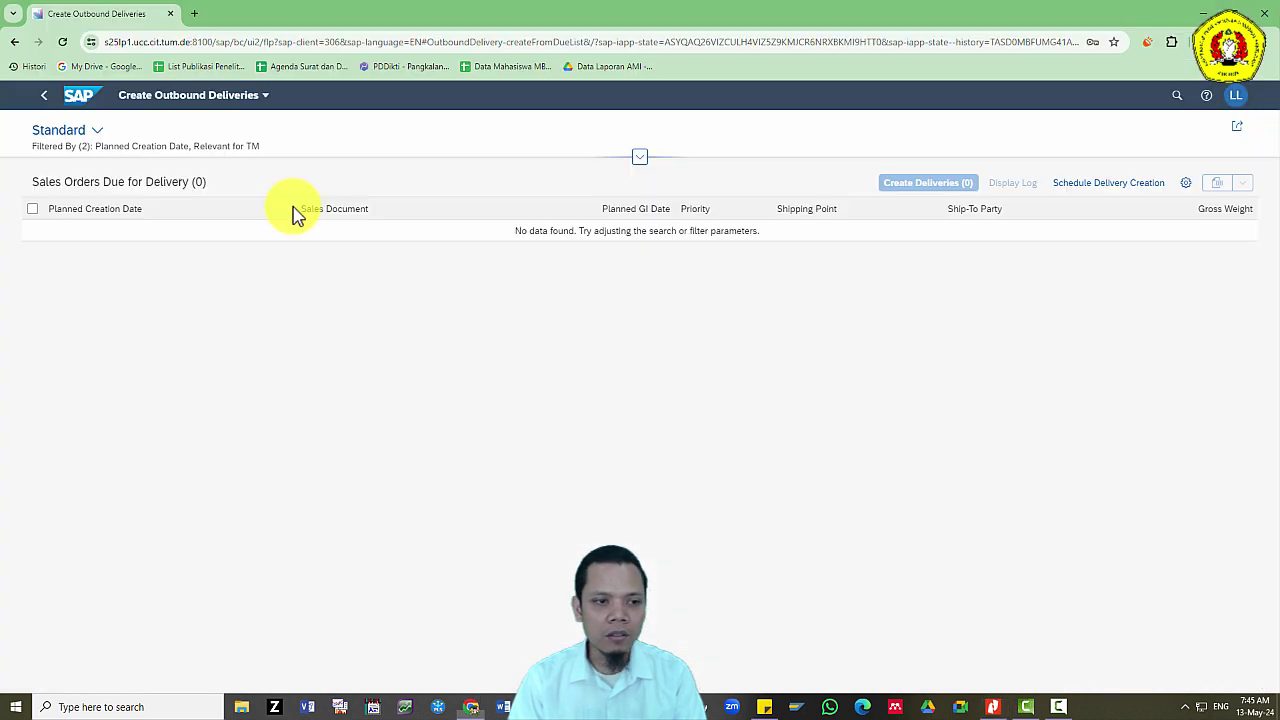
Expand the filter area of Create Outbound Deliveries and enter the SOCAL Bikes customer number as the ship-to party.
left_click(633, 160)
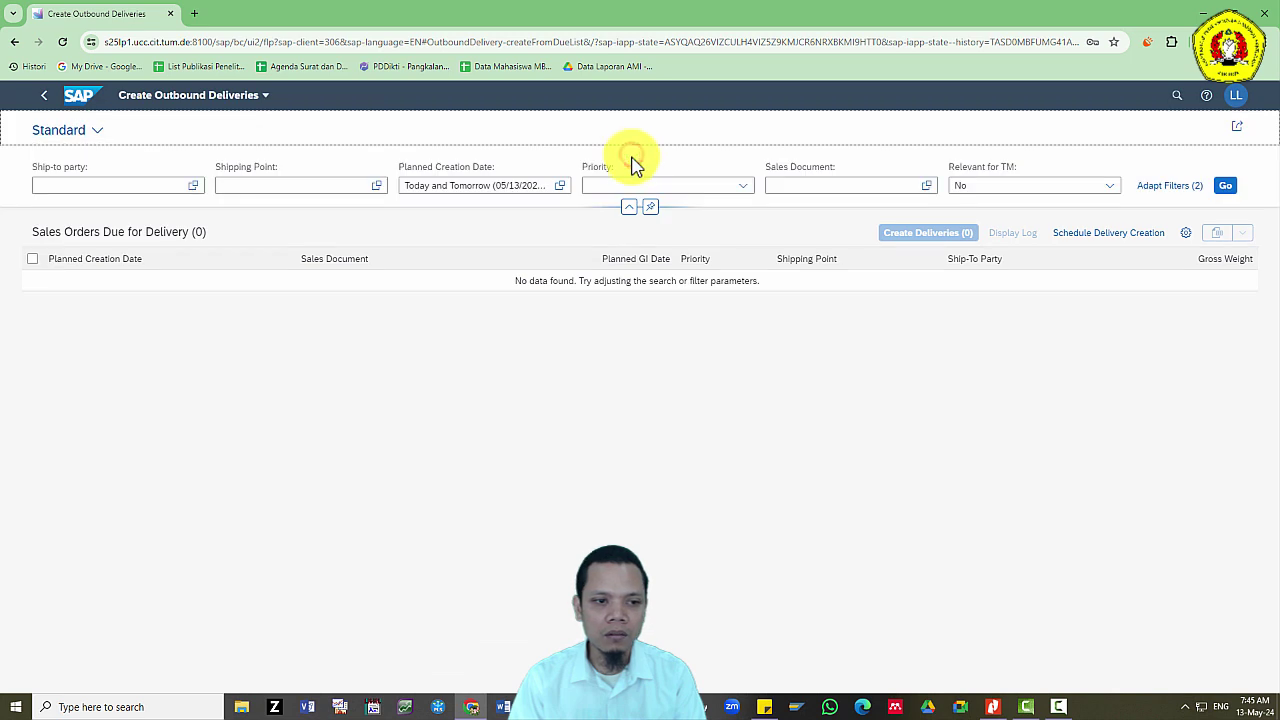
left_click(107, 185)
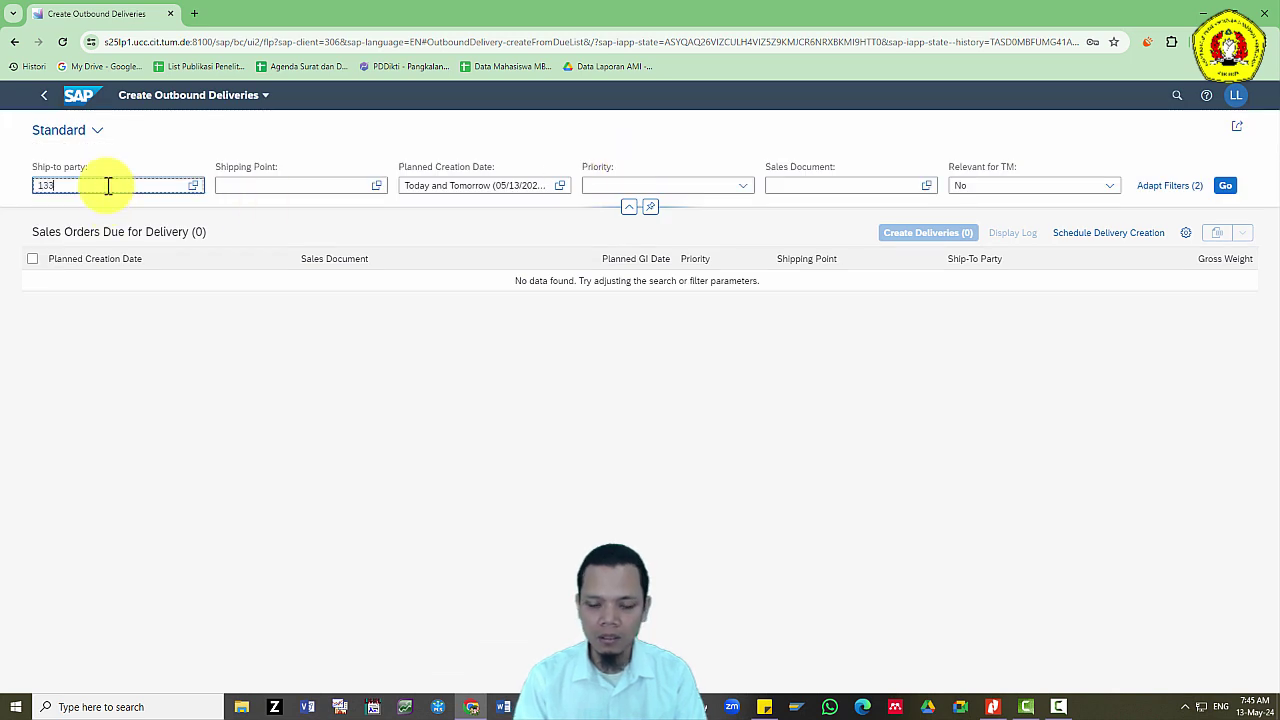
left_click(200, 129)
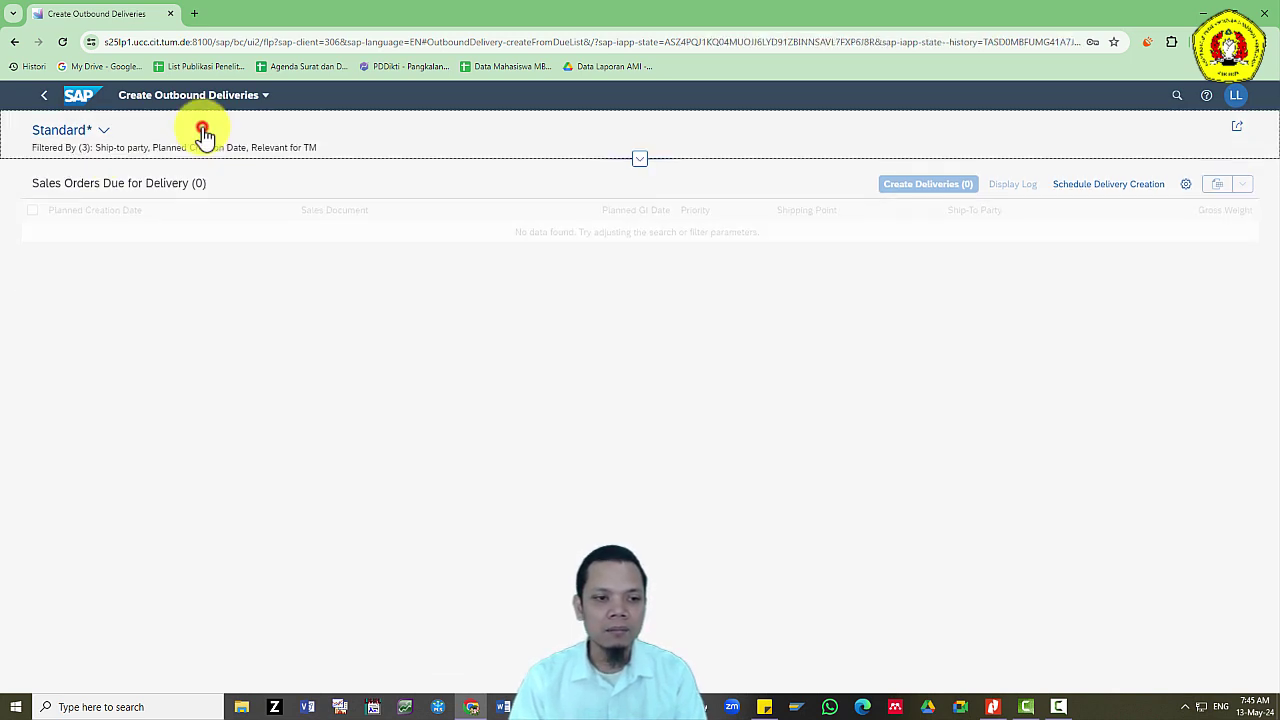
left_click(640, 160)
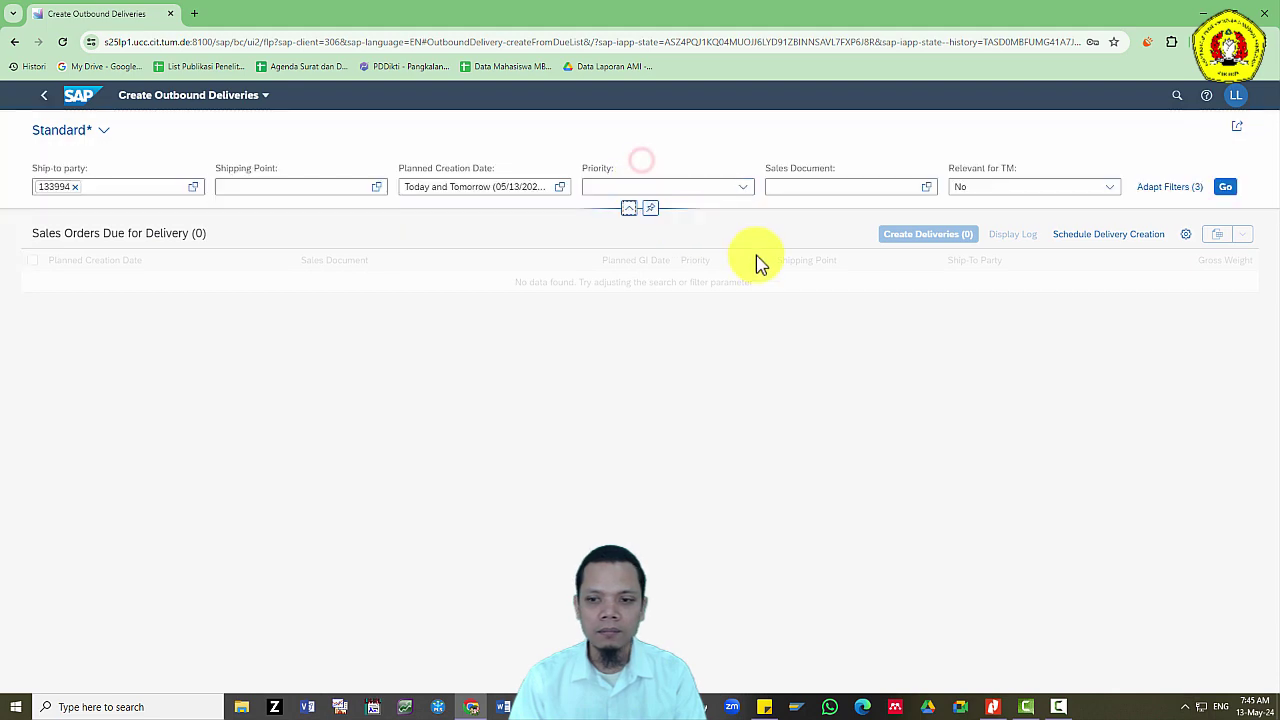
Check the required shipping point in the case study PDF and set the Shipping Point filter to SD00.
key("alt+Tab")
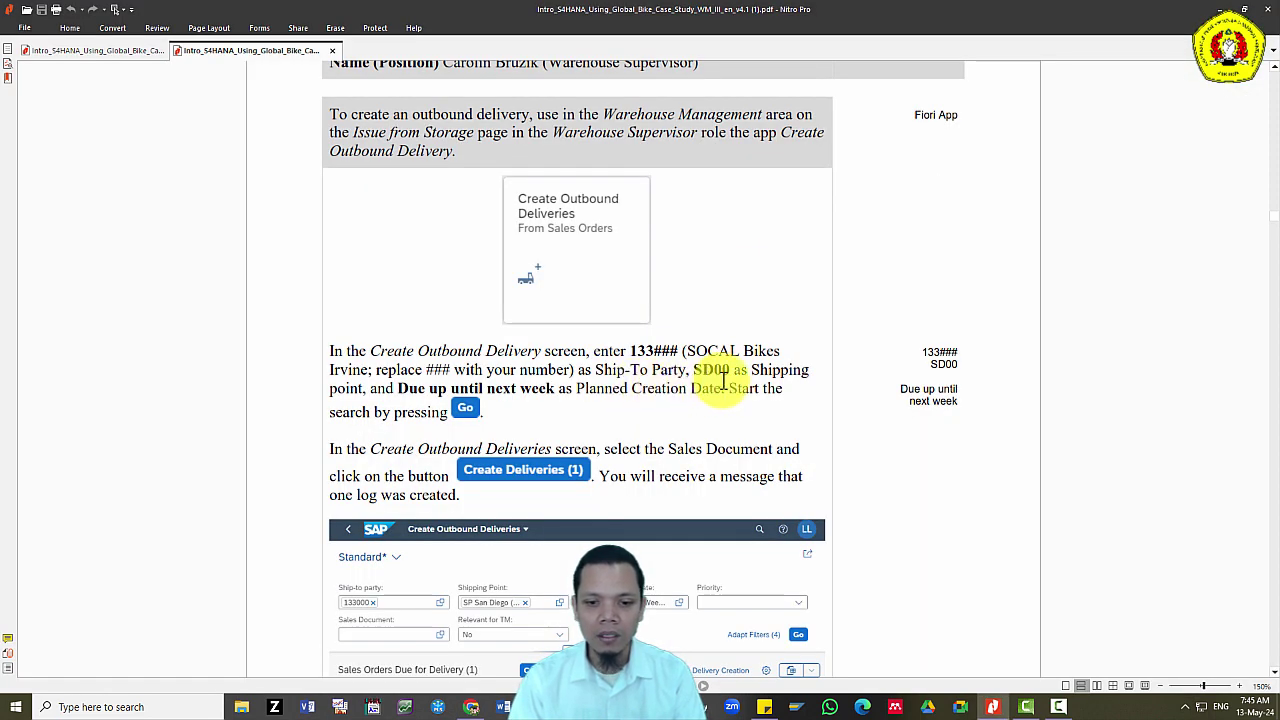
key("alt+Tab")
left_click(297, 186)
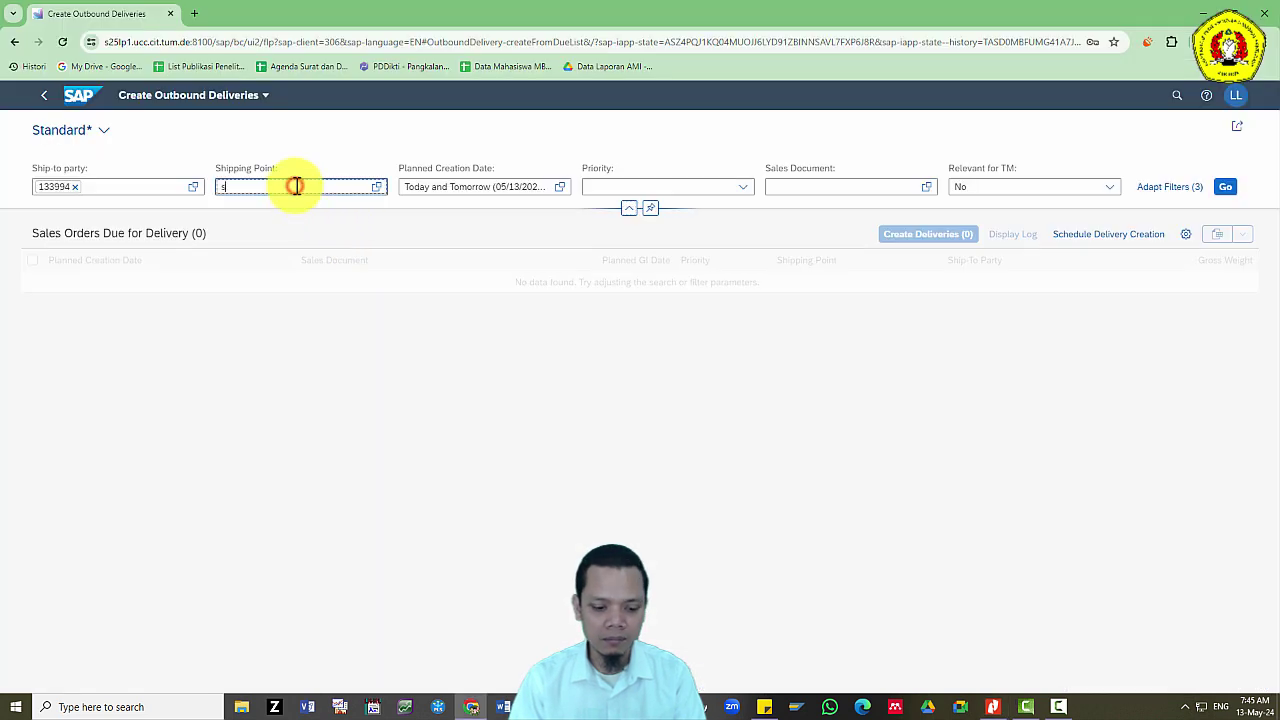
type("sd00")
key("Tab")
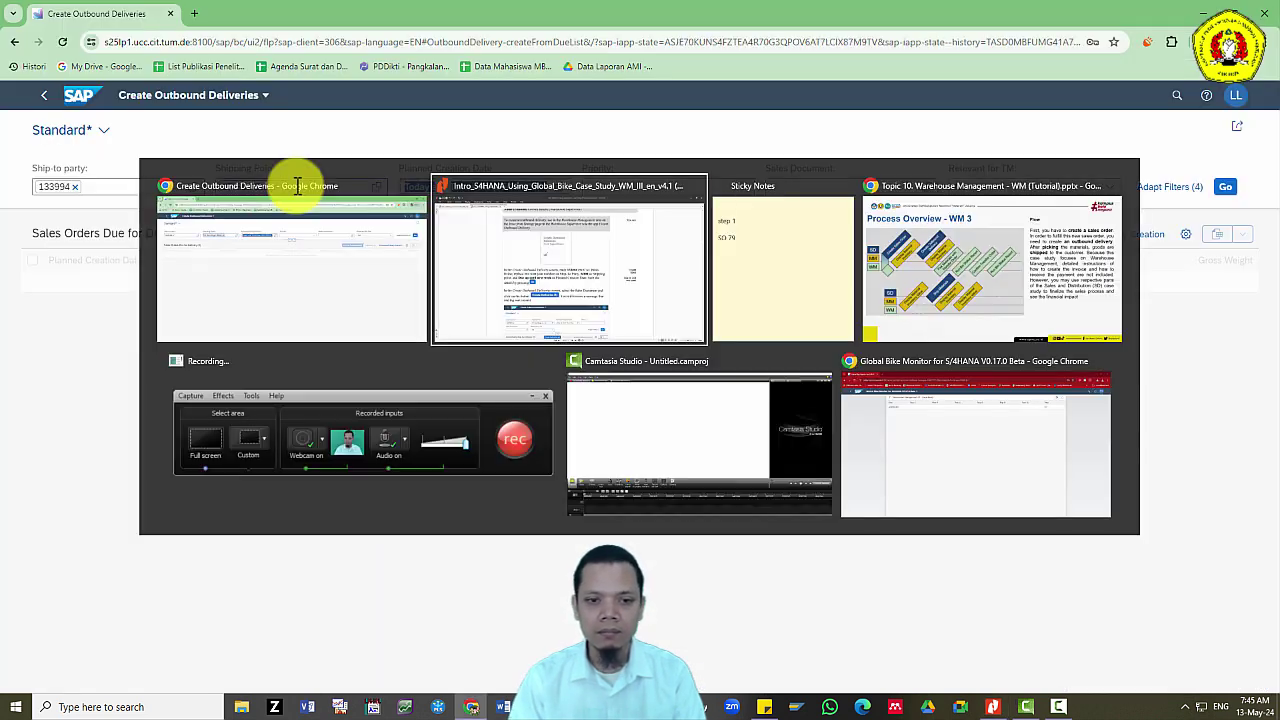
Check the required planned creation date in the case study PDF and set the Planned Creation Date filter to Due Up Until Next Week.
key("alt+Tab")
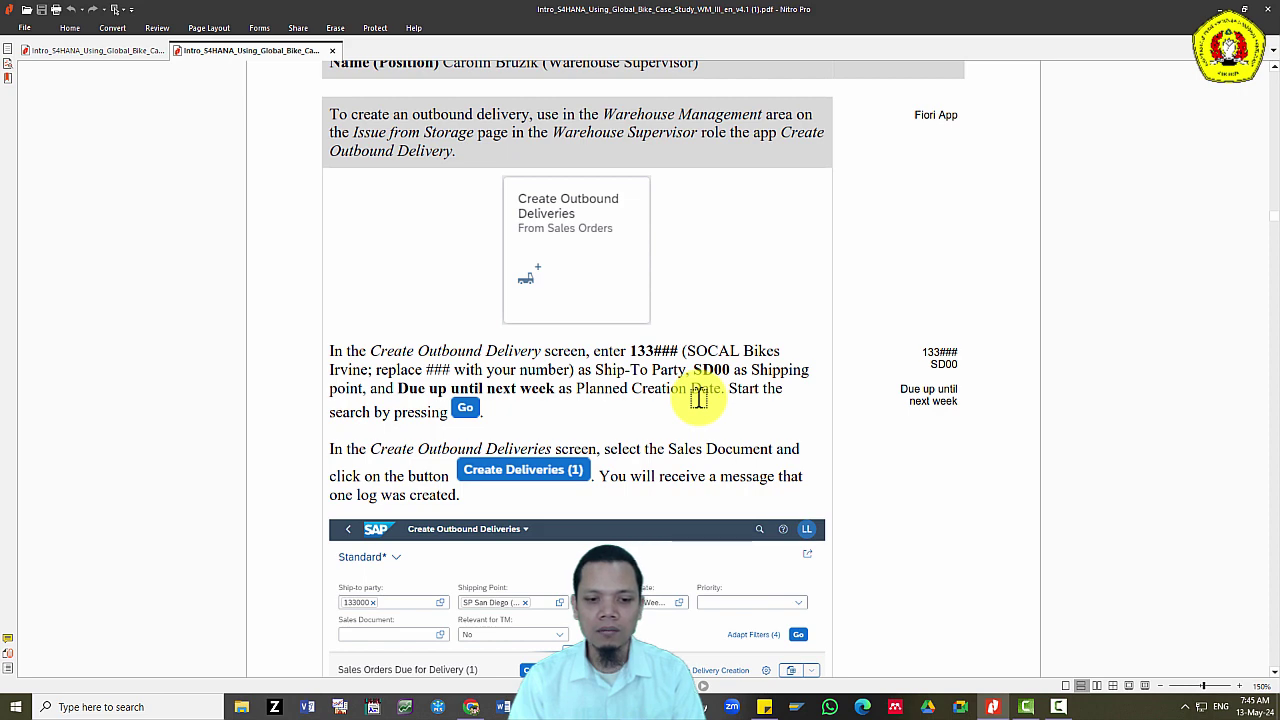
key("alt+Tab")
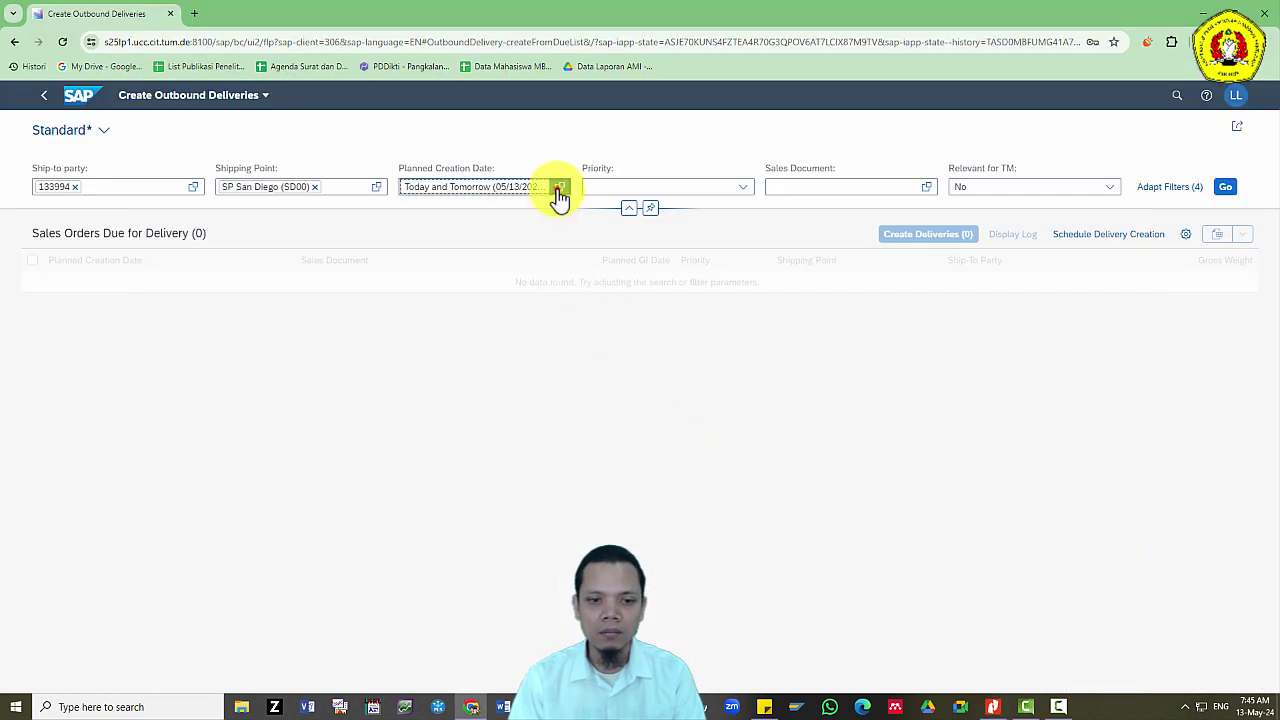
left_click(559, 188)
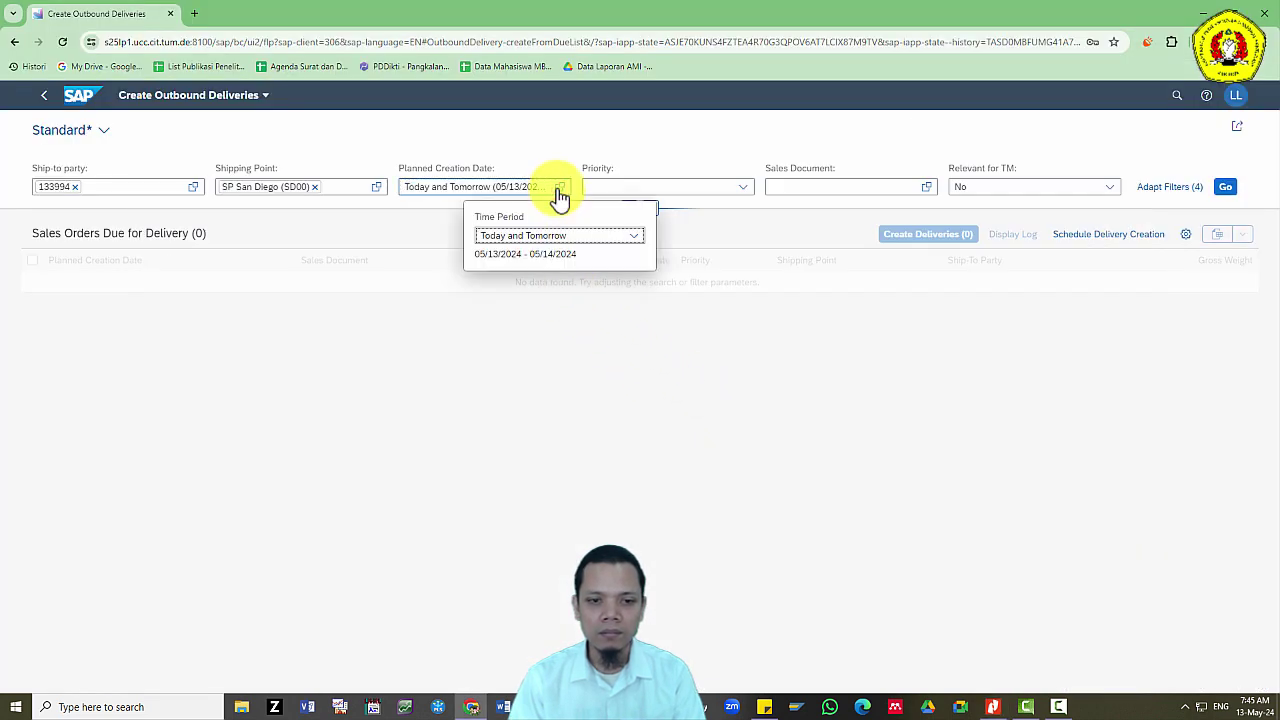
key("alt+Tab")
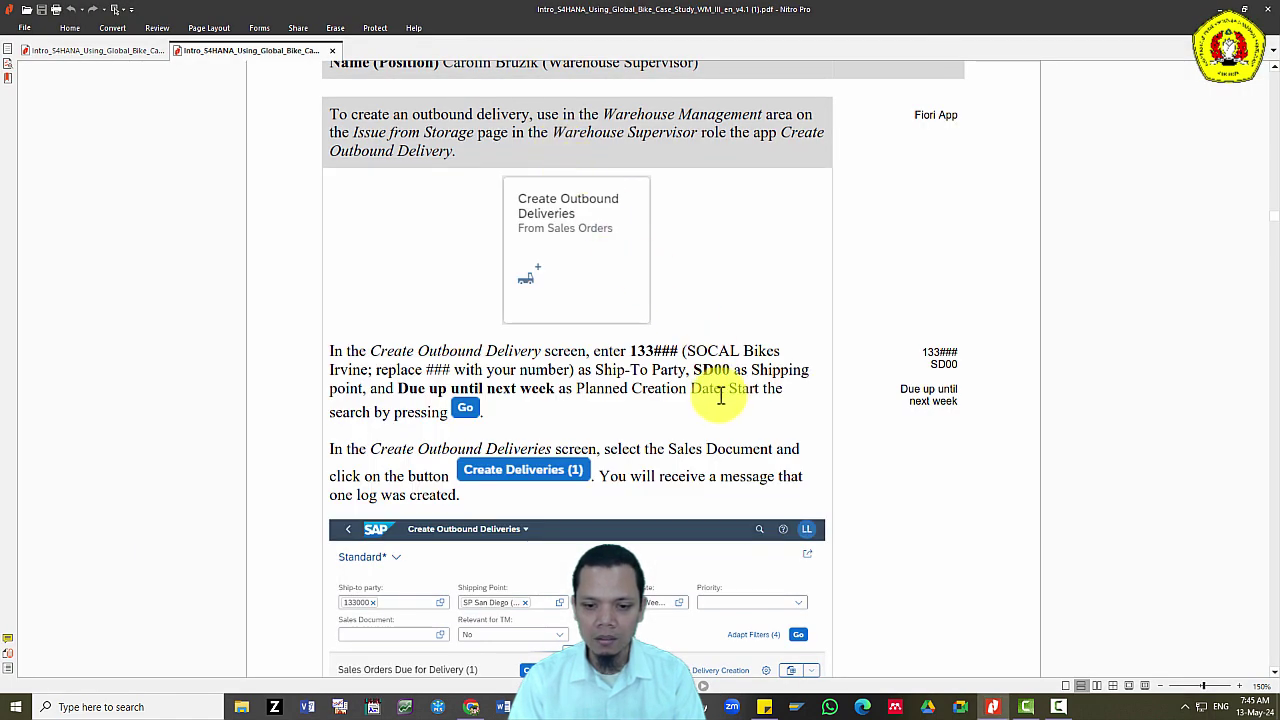
key("alt+Tab")
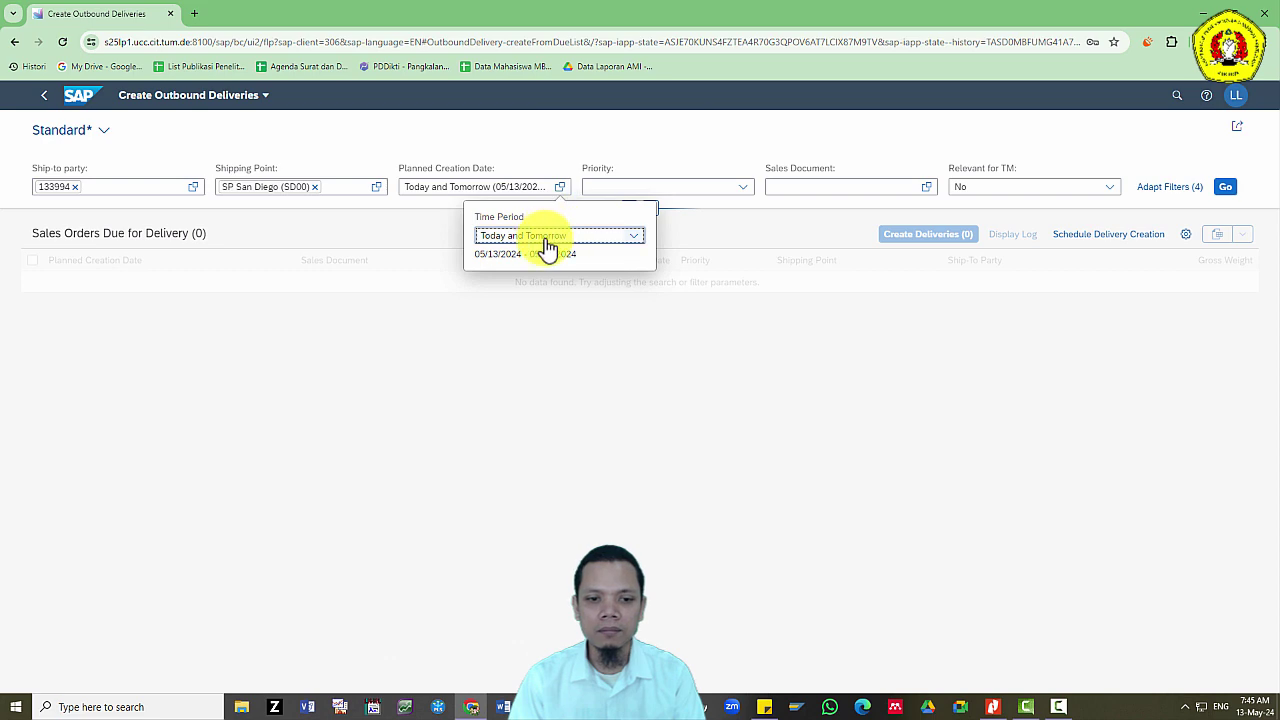
left_click(636, 236)
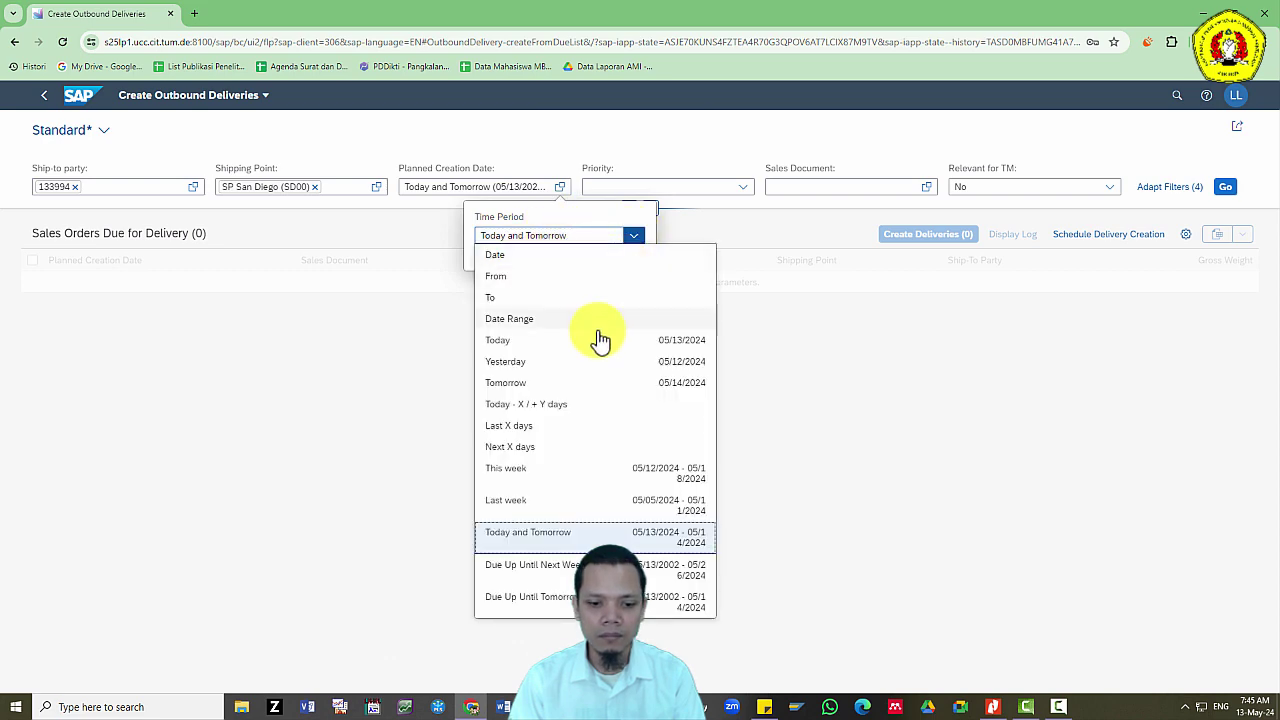
left_click(562, 565)
left_click(638, 338)
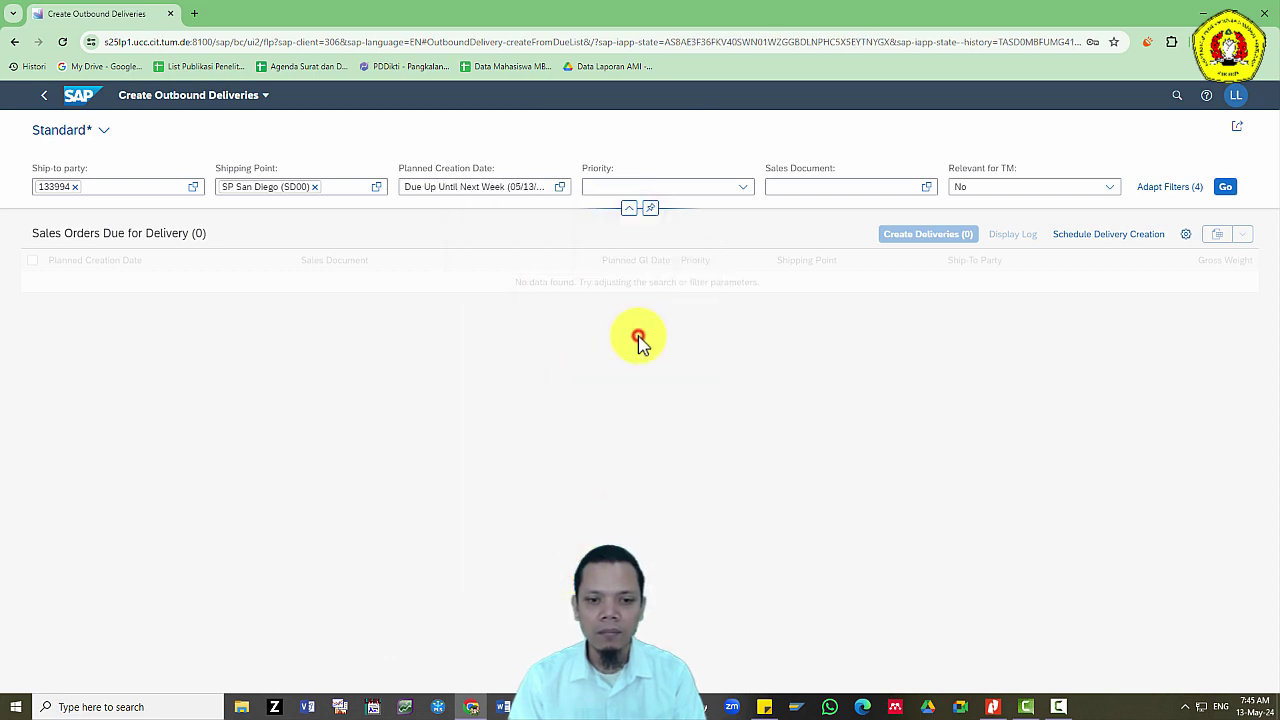
Confirm the search instruction in the PDF and run the search for sales orders due for delivery.
key("alt+Tab")
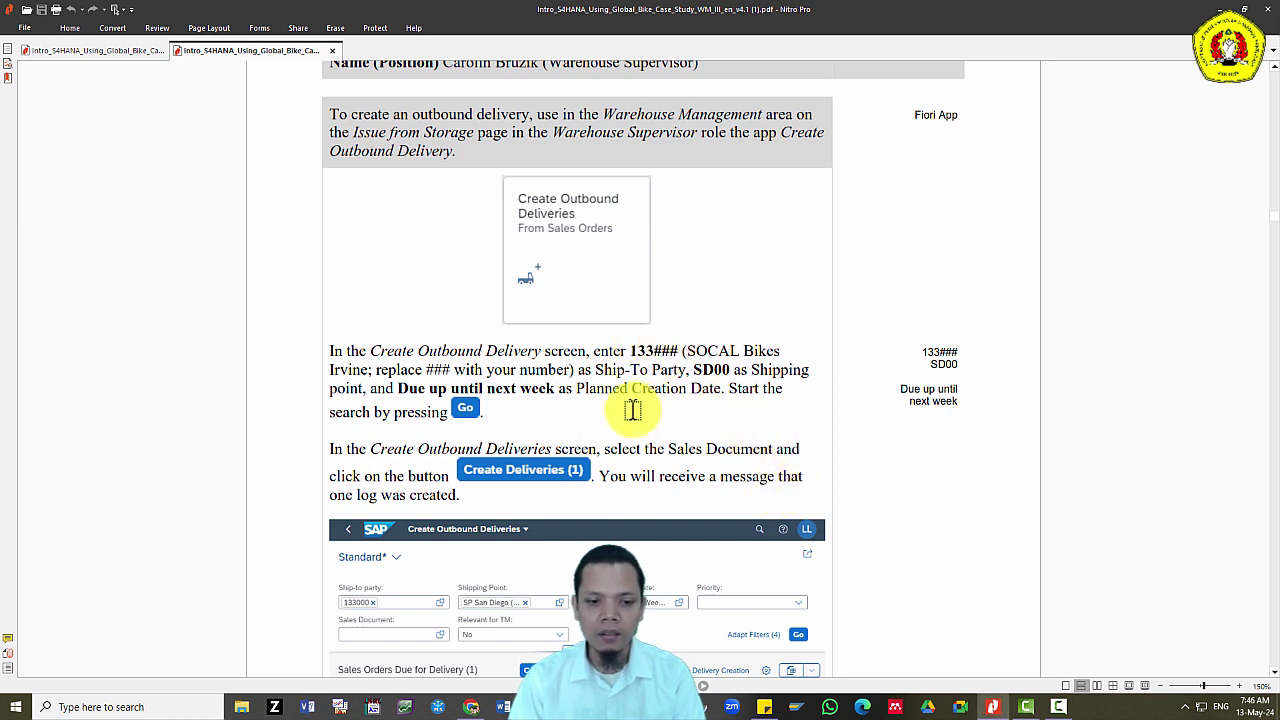
key("alt+Tab")
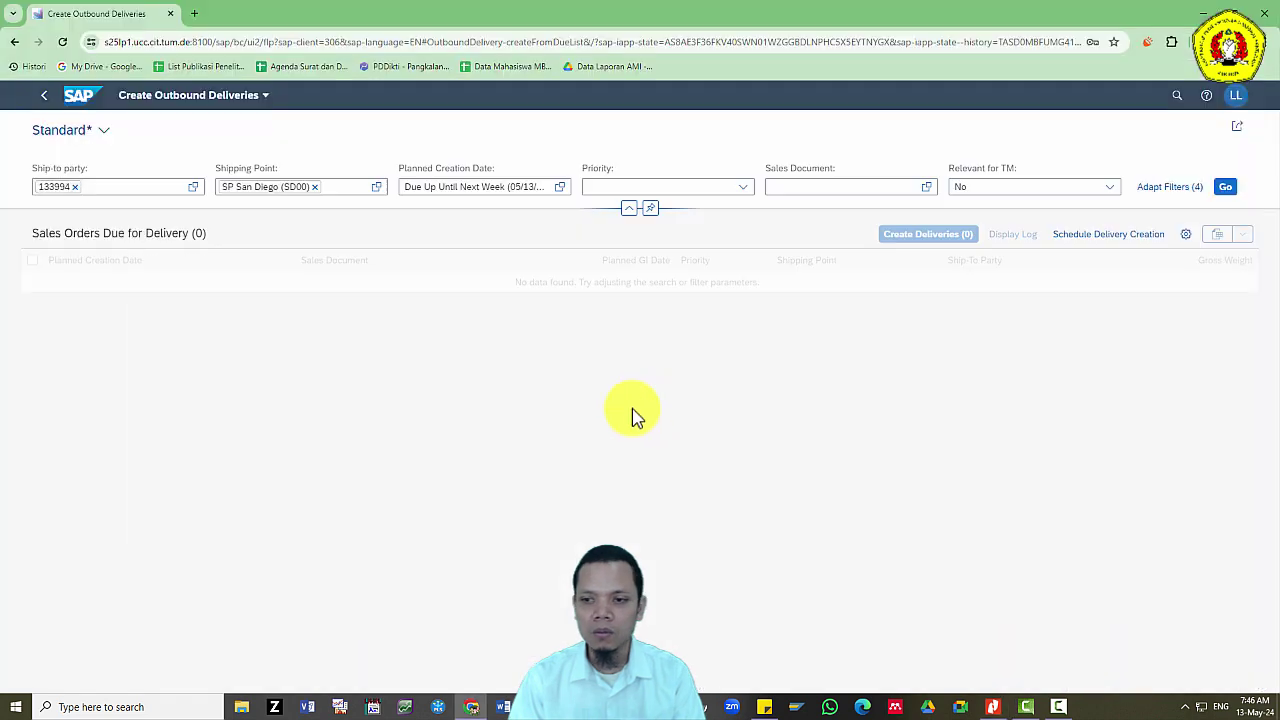
left_click(1227, 189)
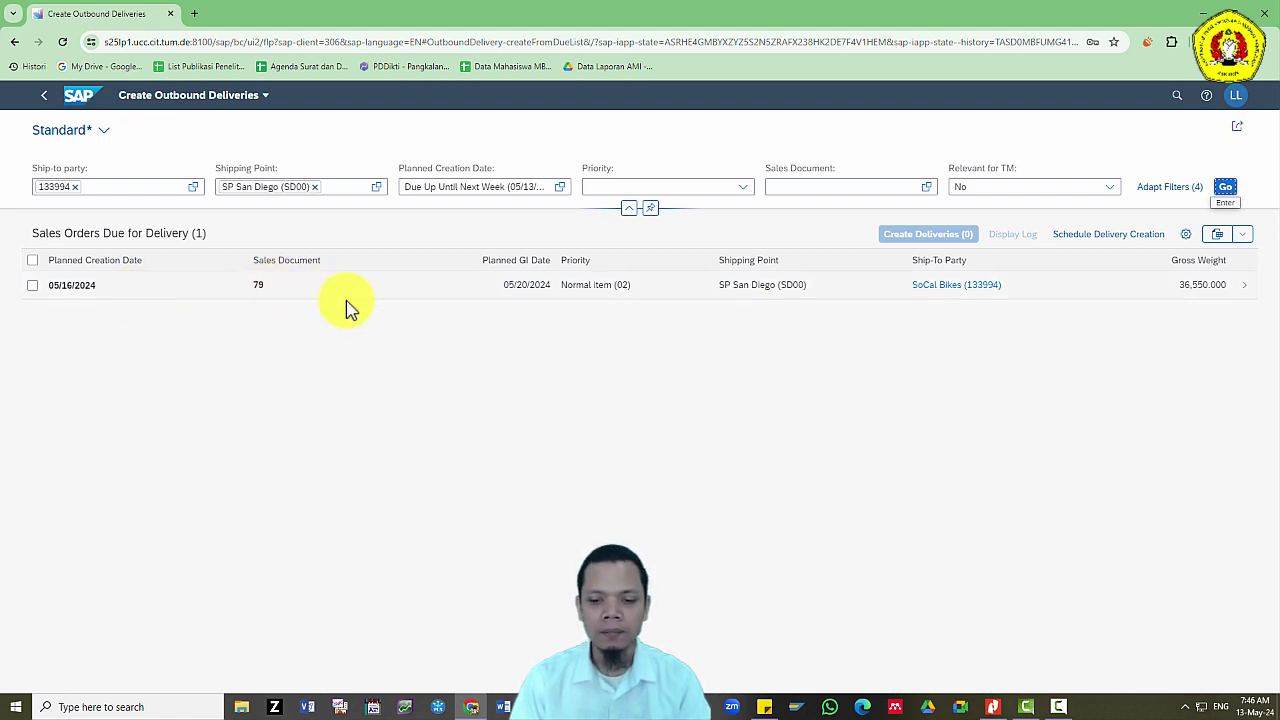
Check the delivery creation instruction in the PDF and create the outbound delivery for the SoCal Bikes sales order found.
key("alt+Tab")
scroll(503, 428, "down", 3)
scroll(503, 428, "down", 3)
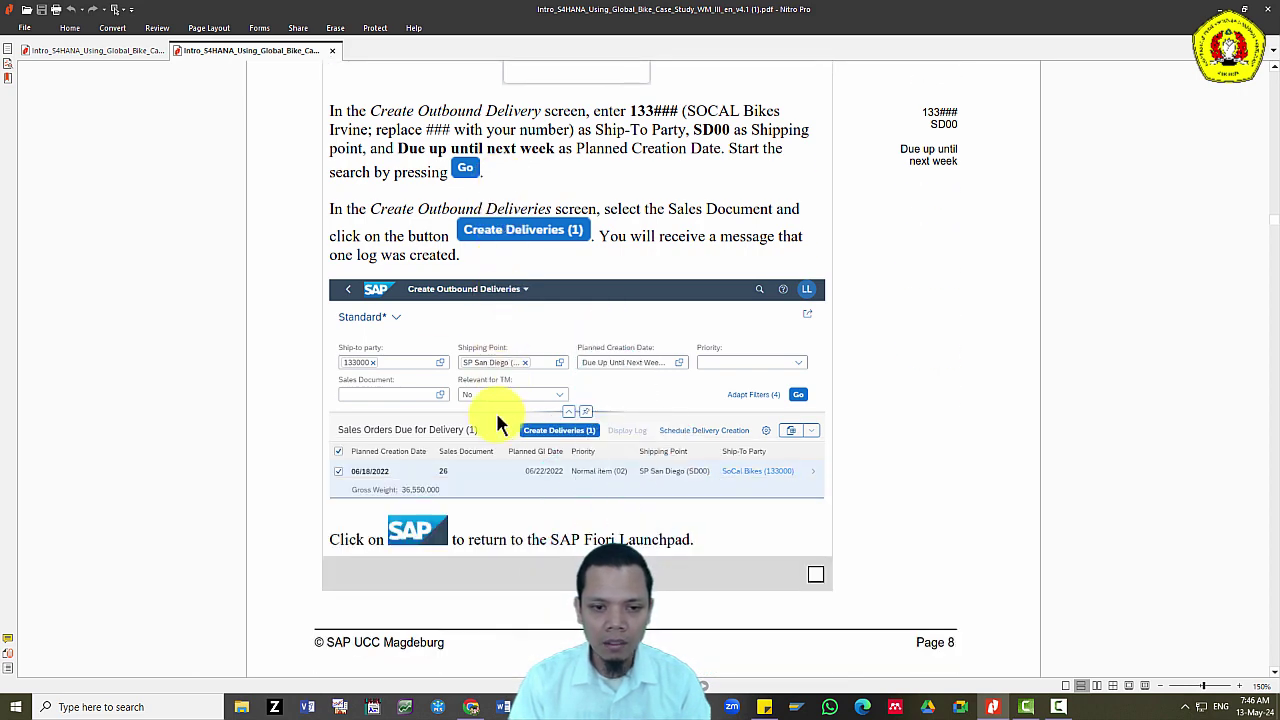
key("alt+Tab")
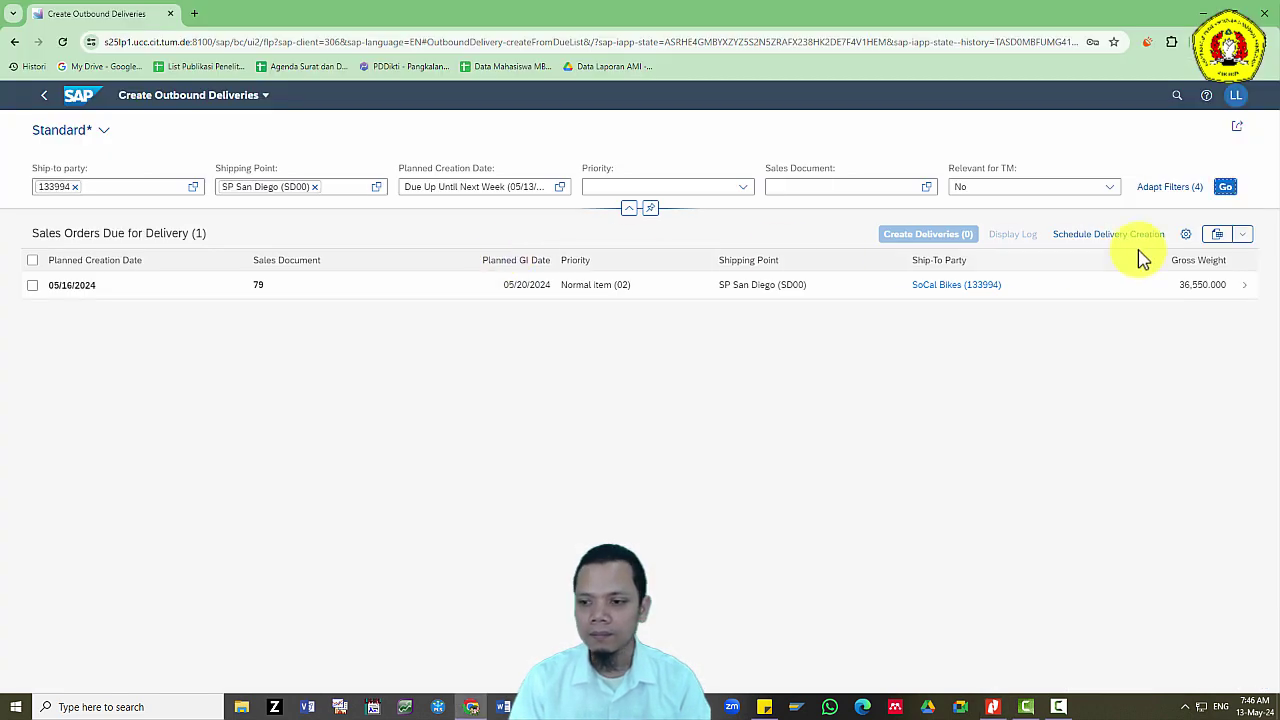
left_click(35, 287)
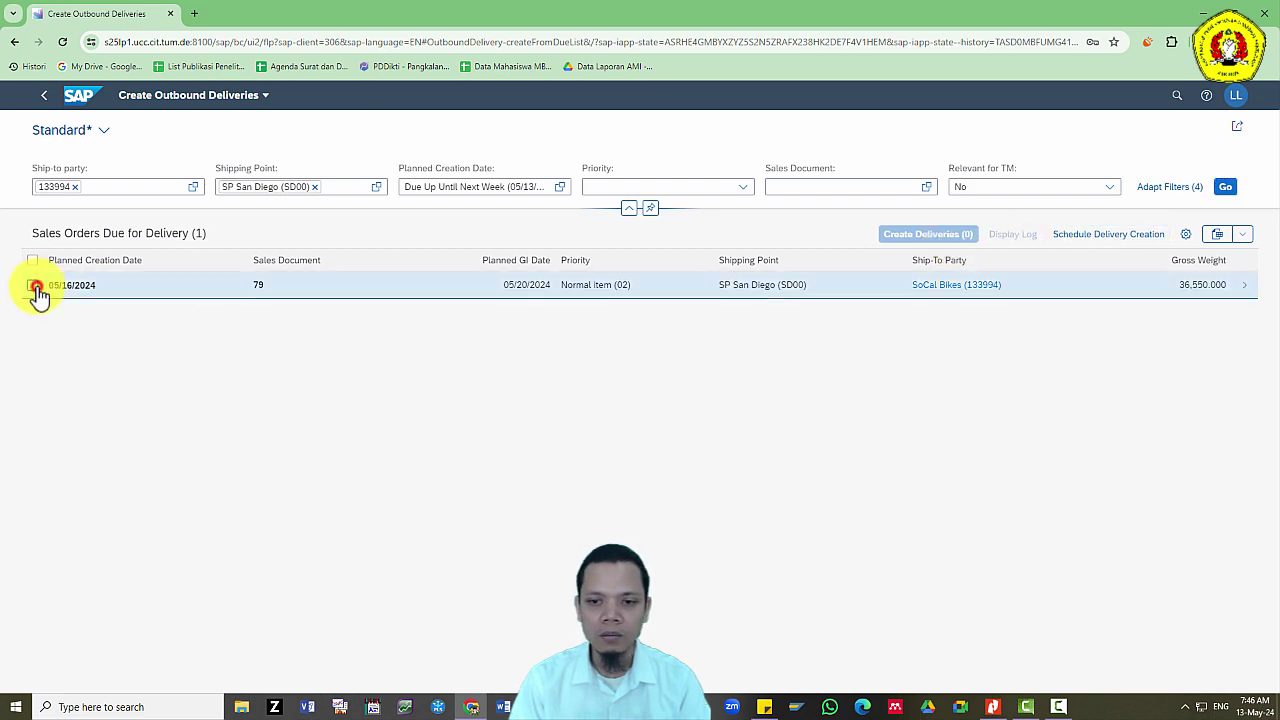
left_click(913, 234)
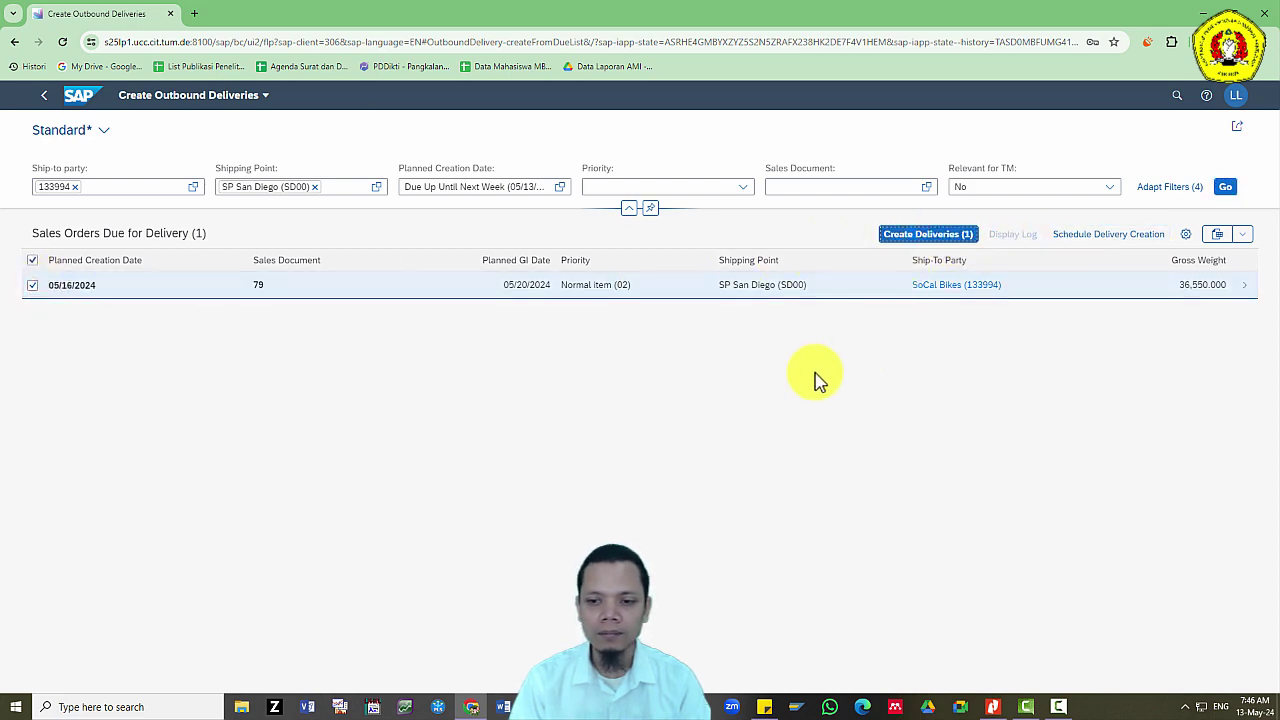
Compare the end of the Step 3 instructions in the case study PDF with the Create Outbound Deliveries screen.
key("alt+Tab")
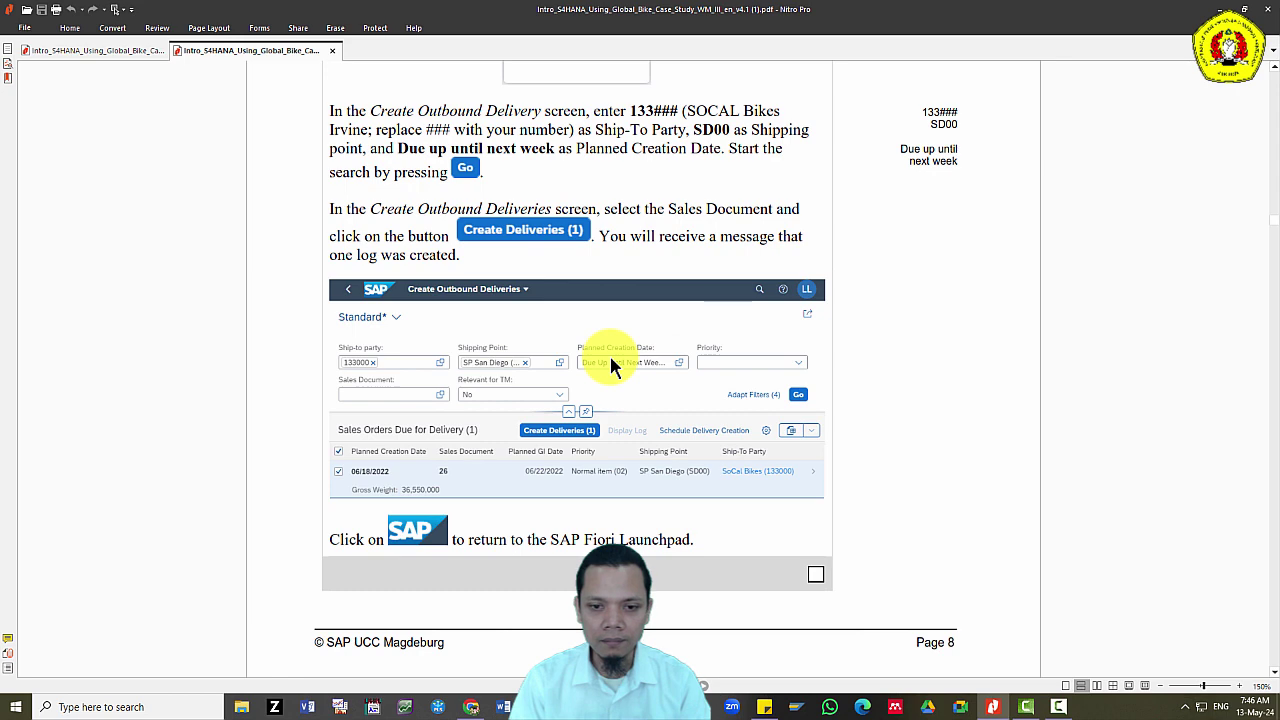
scroll(609, 353, "down", 5)
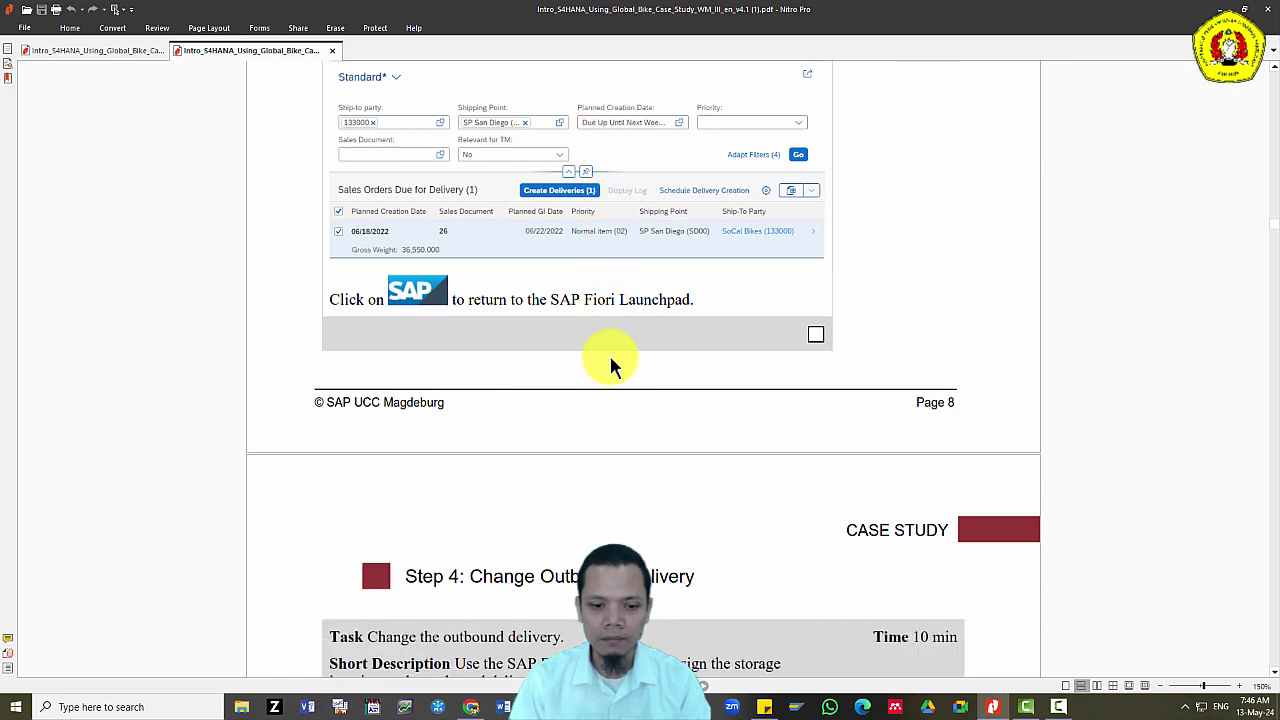
scroll(611, 360, "up", 5)
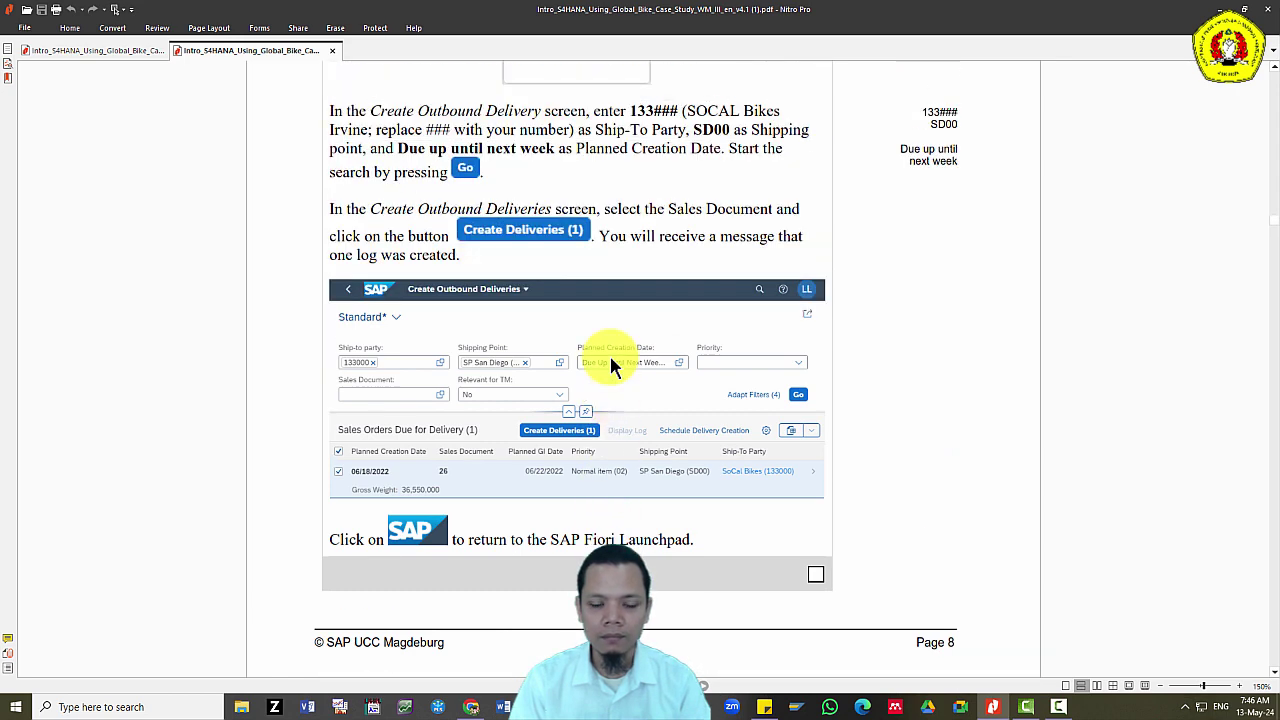
key("alt+Tab")
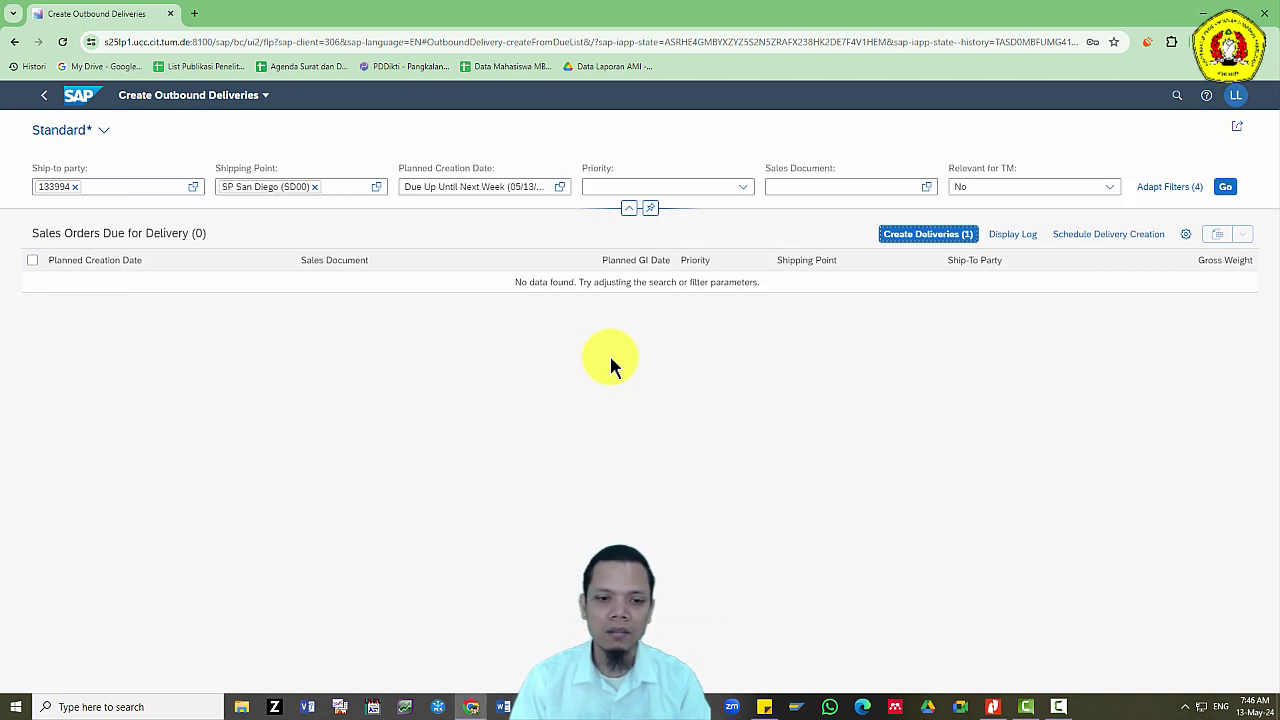
key("alt+Tab")
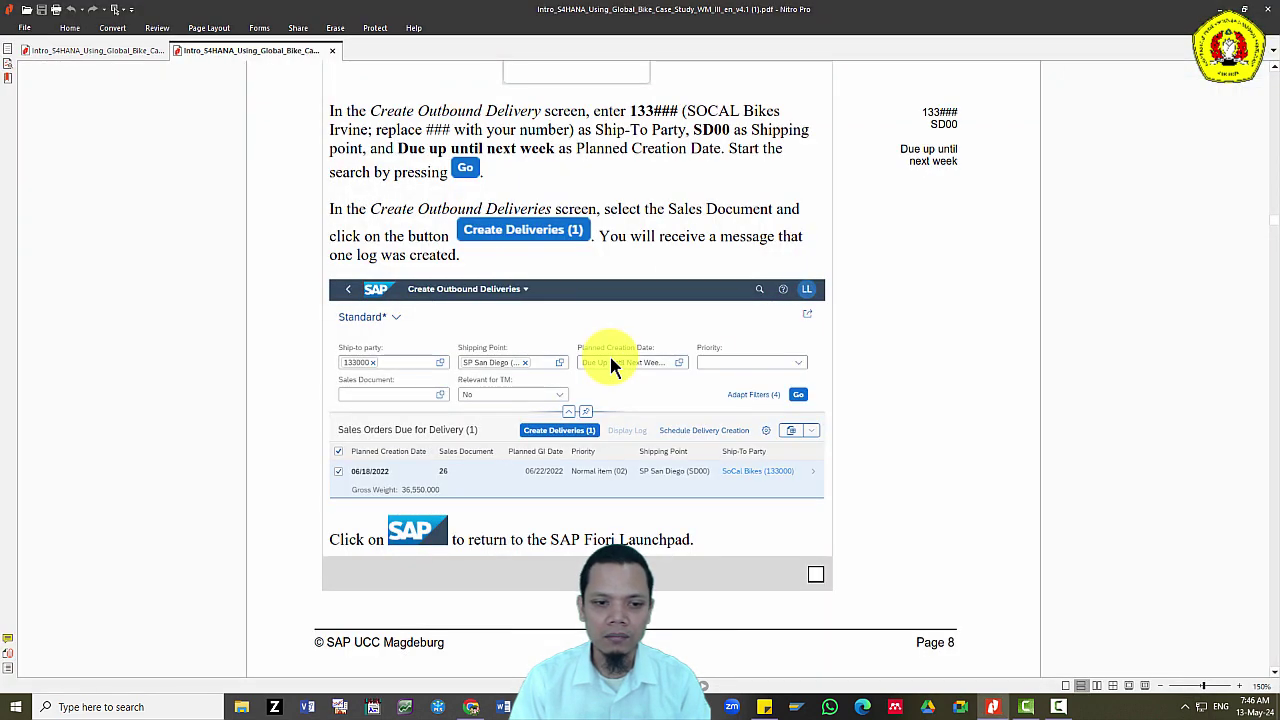
key("alt+Tab")
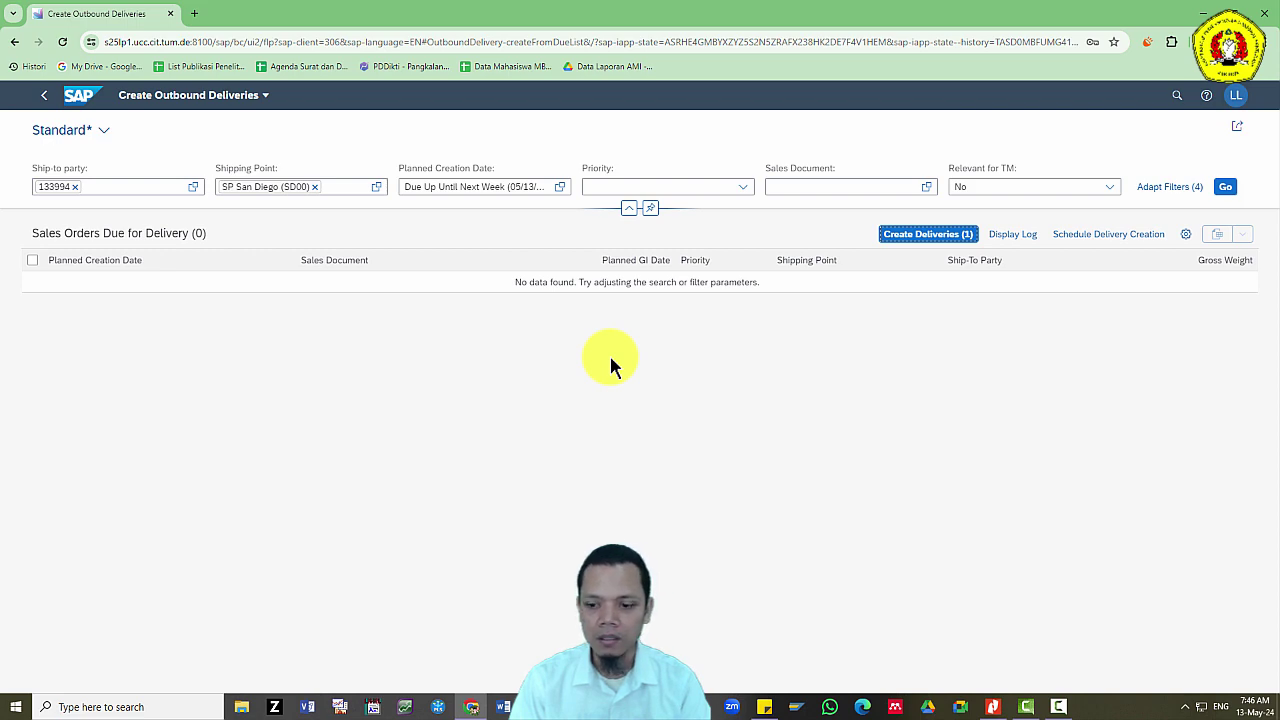
Switch to the Global Bike Monitor, refresh the Warehouse Management III case study progress and check the completed steps.
key("alt+Tab")
key("alt+Tab")
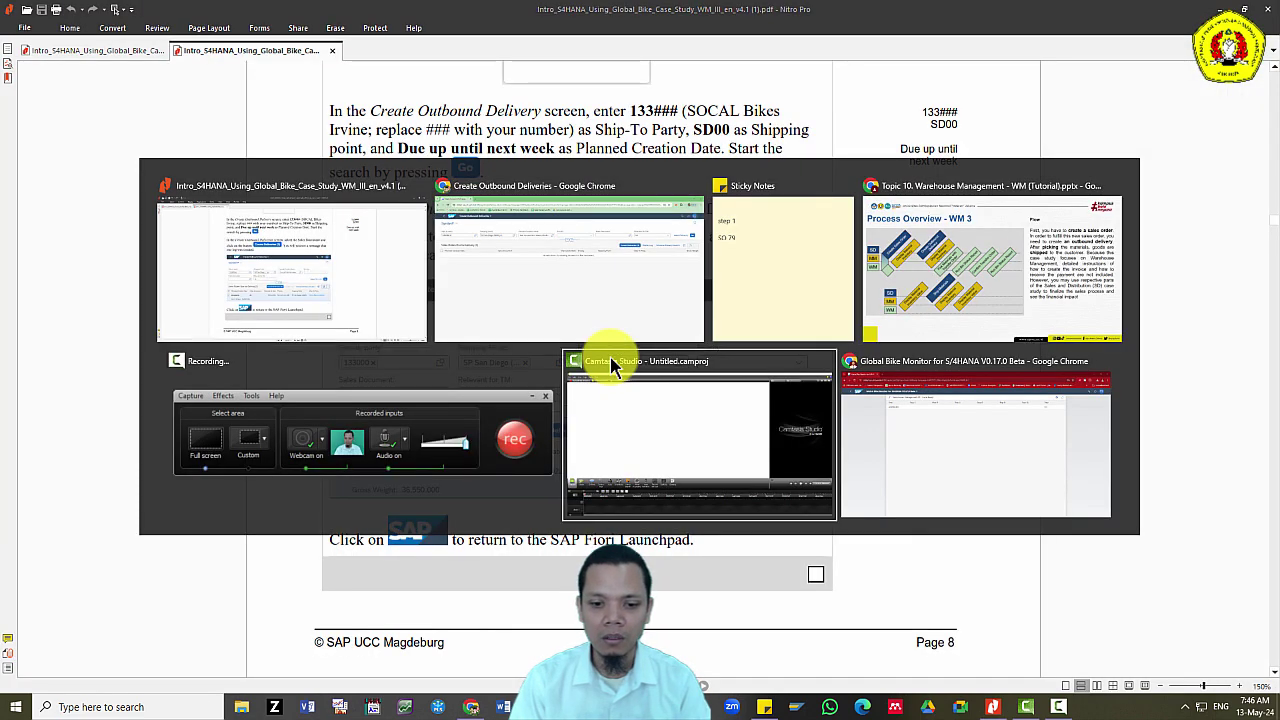
key("alt+Tab")
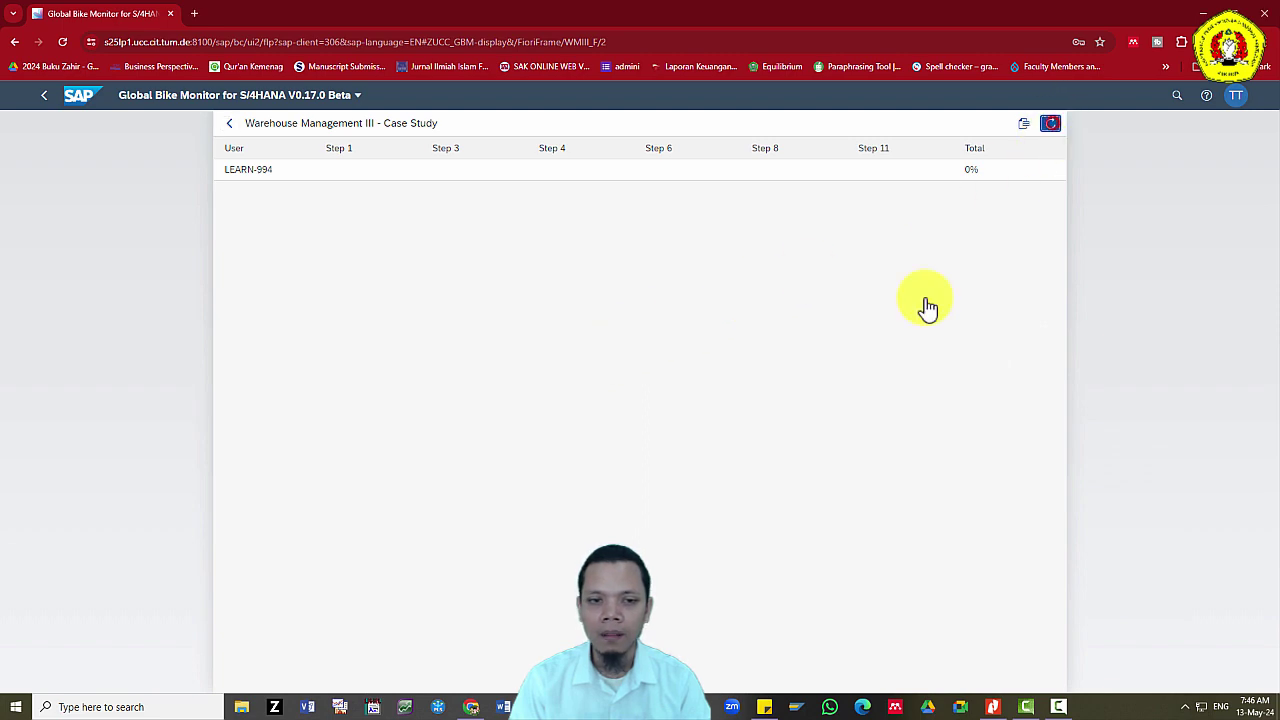
key("alt+Tab")
scroll(630, 370, "down", 4)
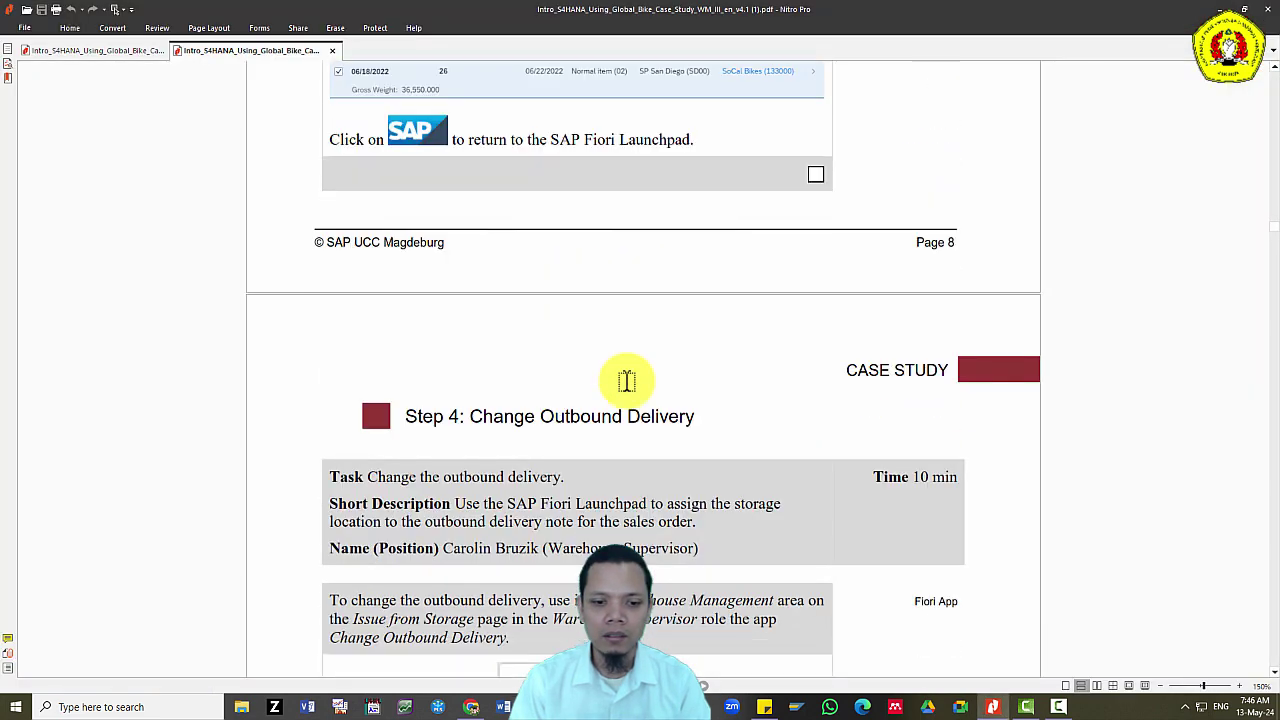
key("alt+Tab")
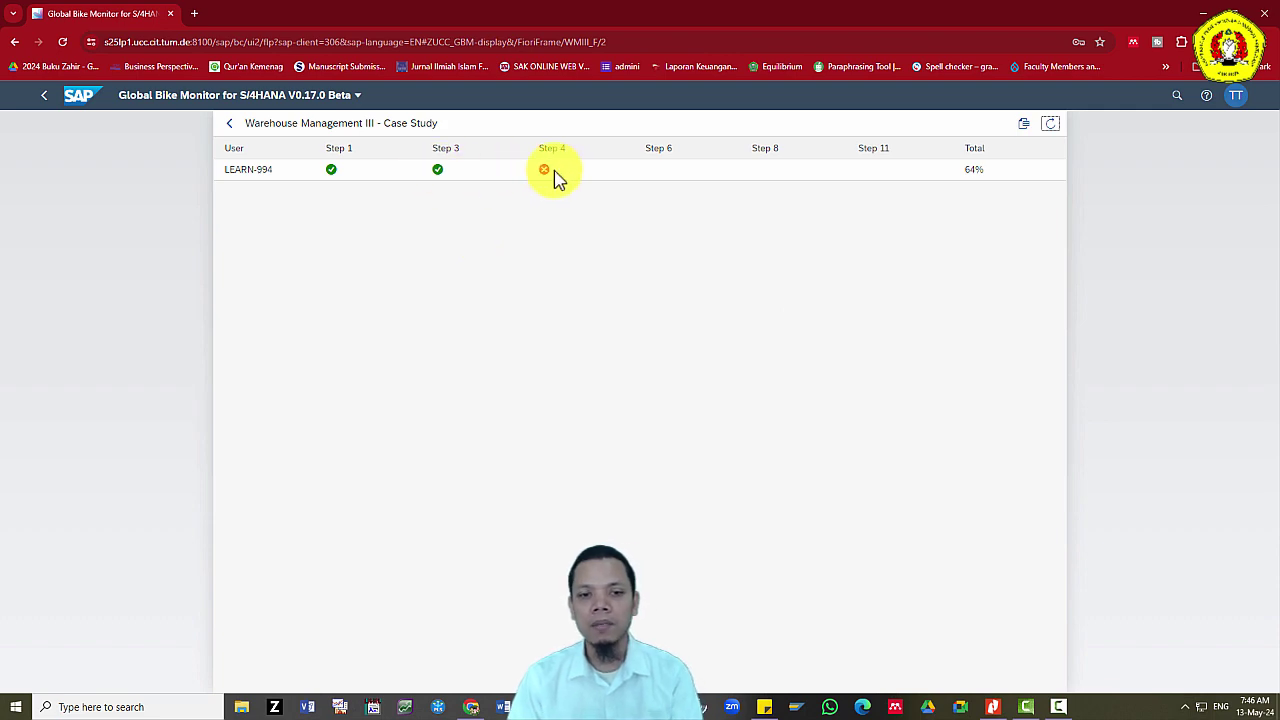
Read the Step 4 introduction in the PDF and open Change Outbound Delivery from the Warehouse Management Issue from Storage page.
key("alt+Tab")
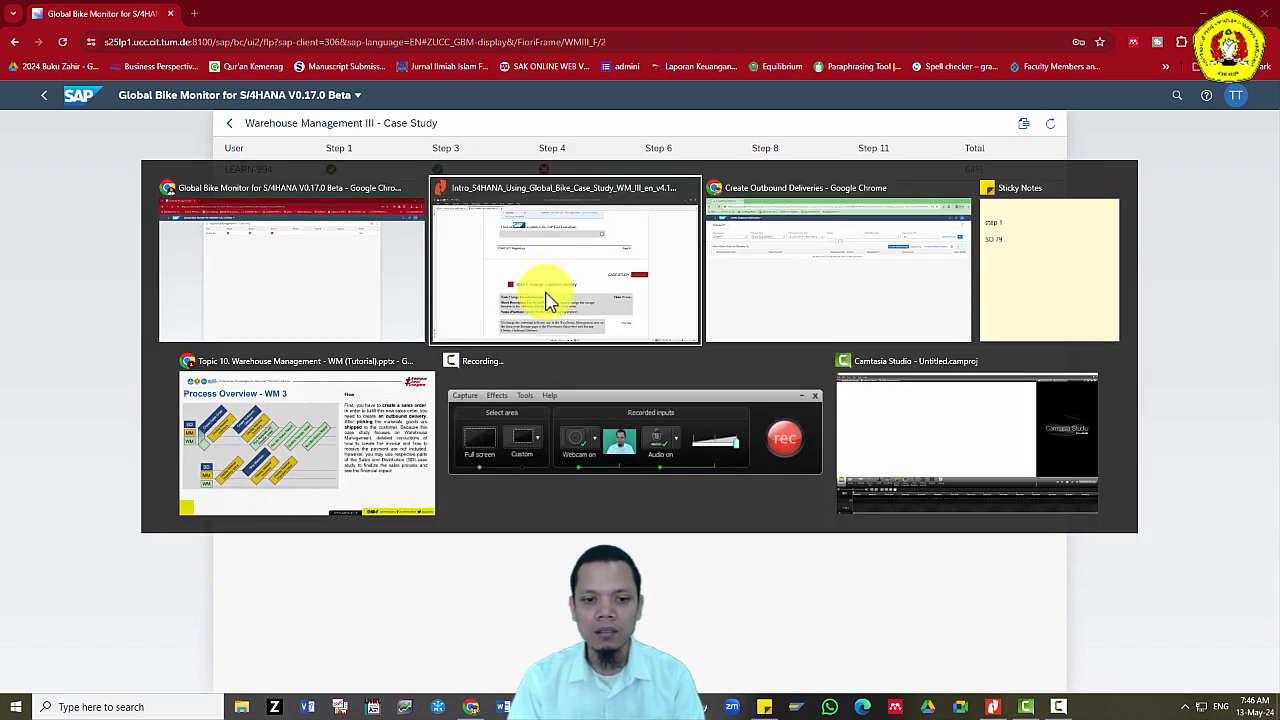
left_click(548, 302)
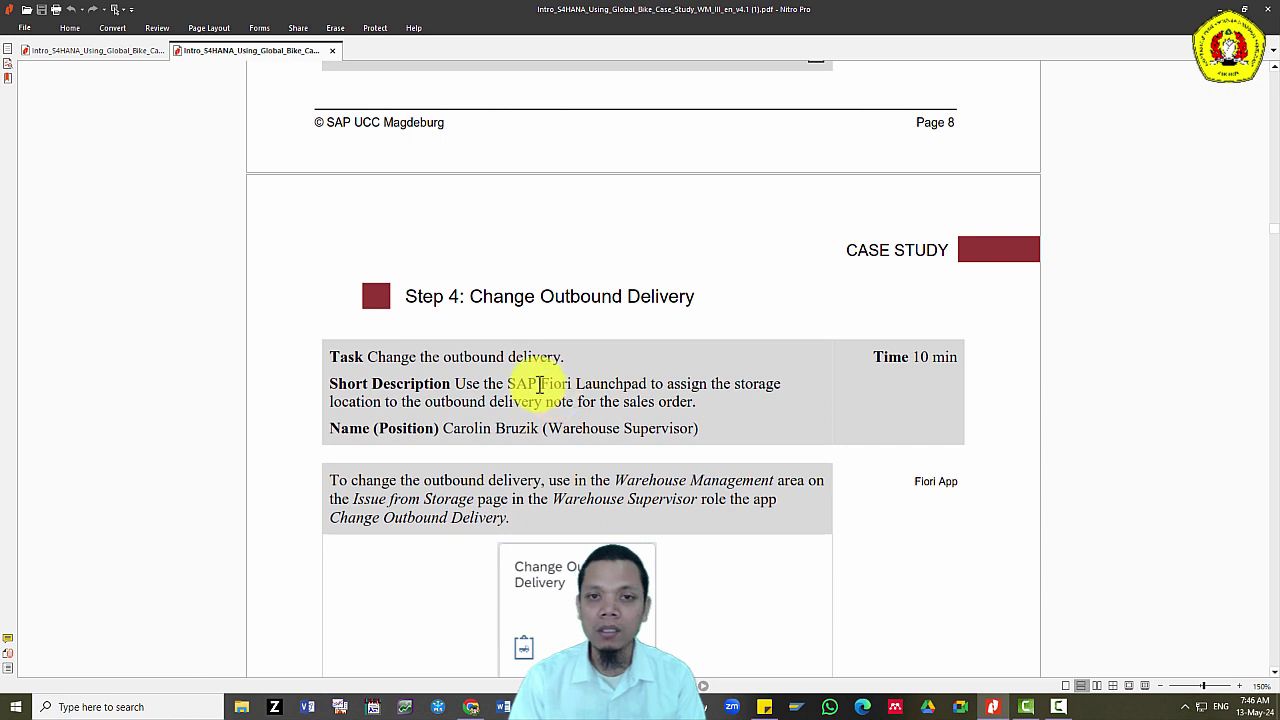
scroll(541, 387, "down", 3)
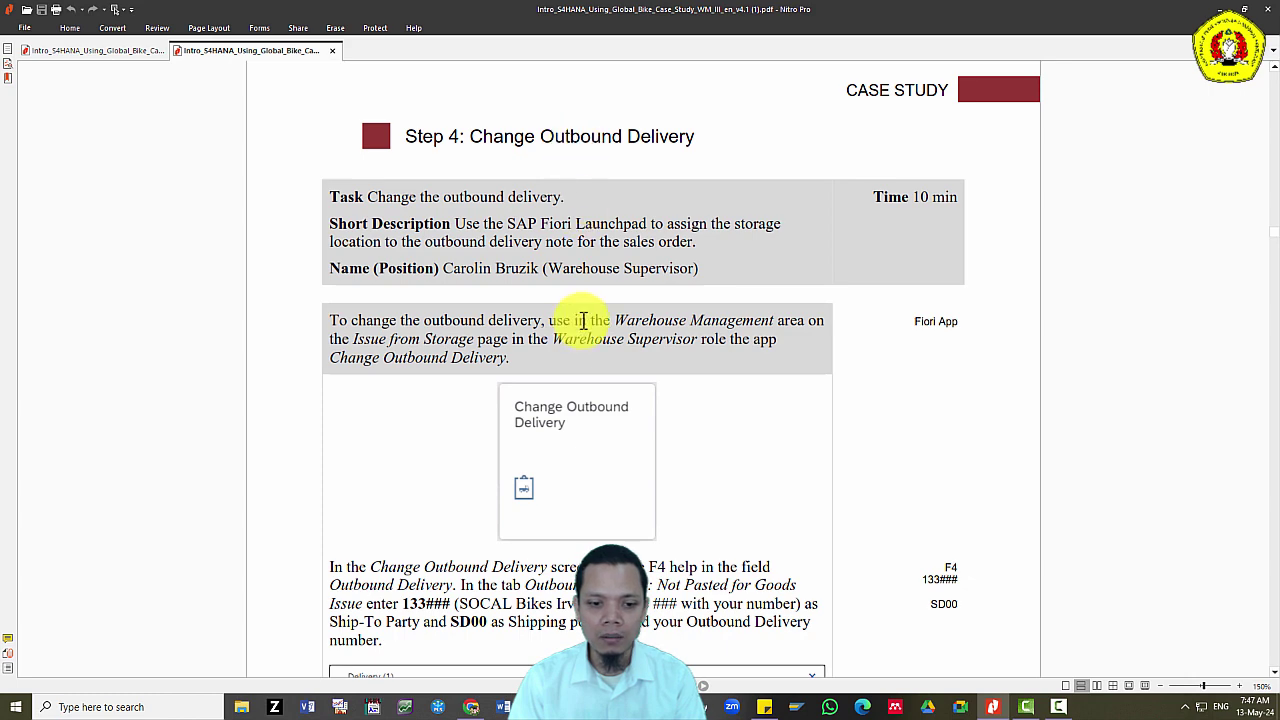
scroll(583, 320, "down", 2)
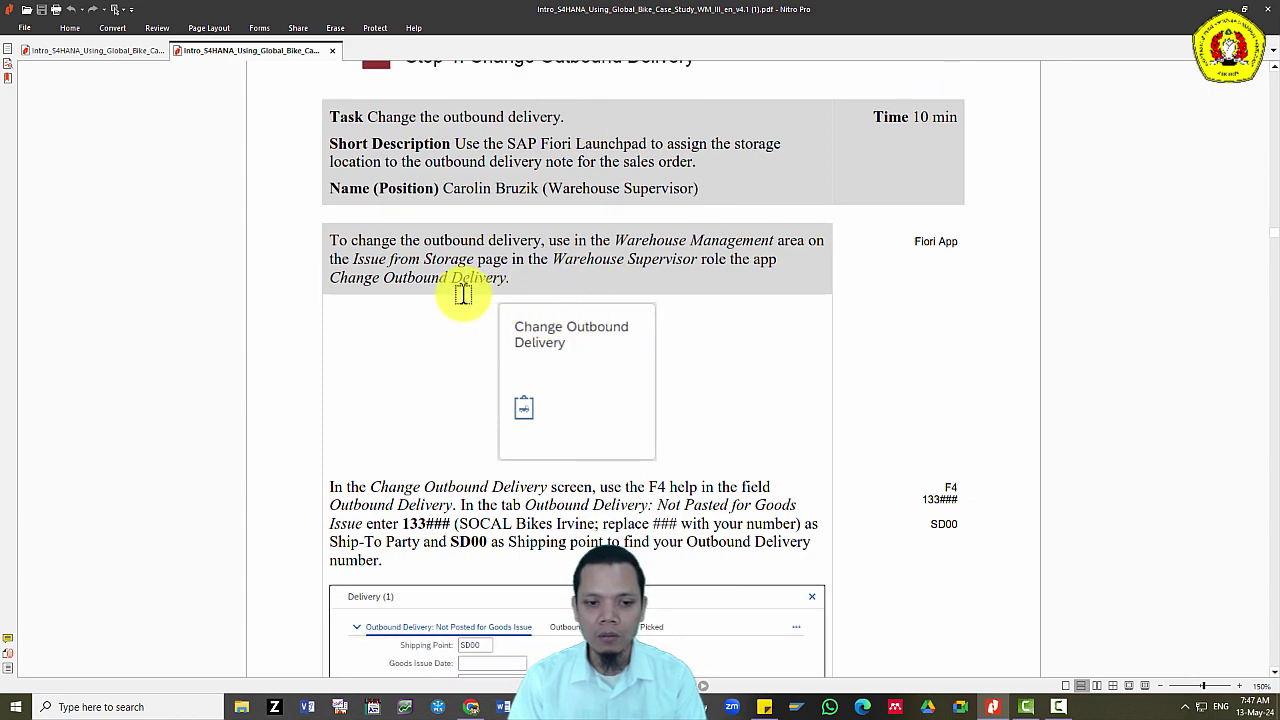
key("alt+Tab")
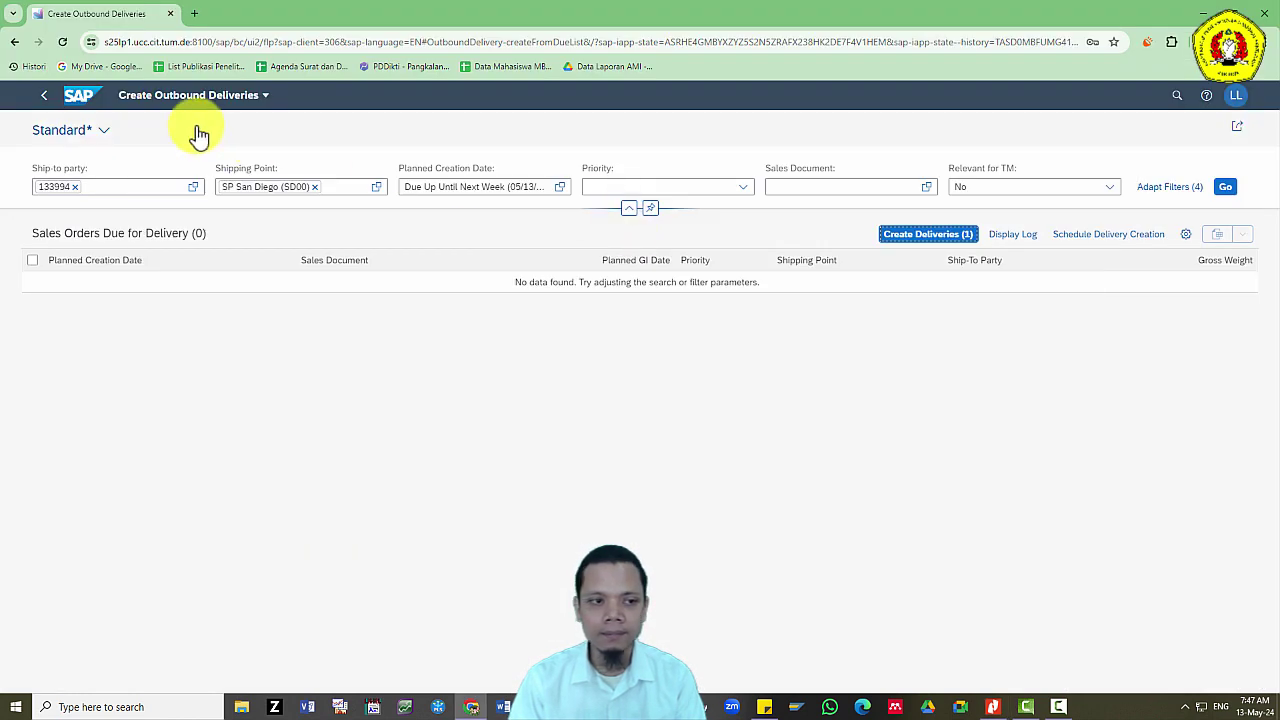
left_click(88, 100)
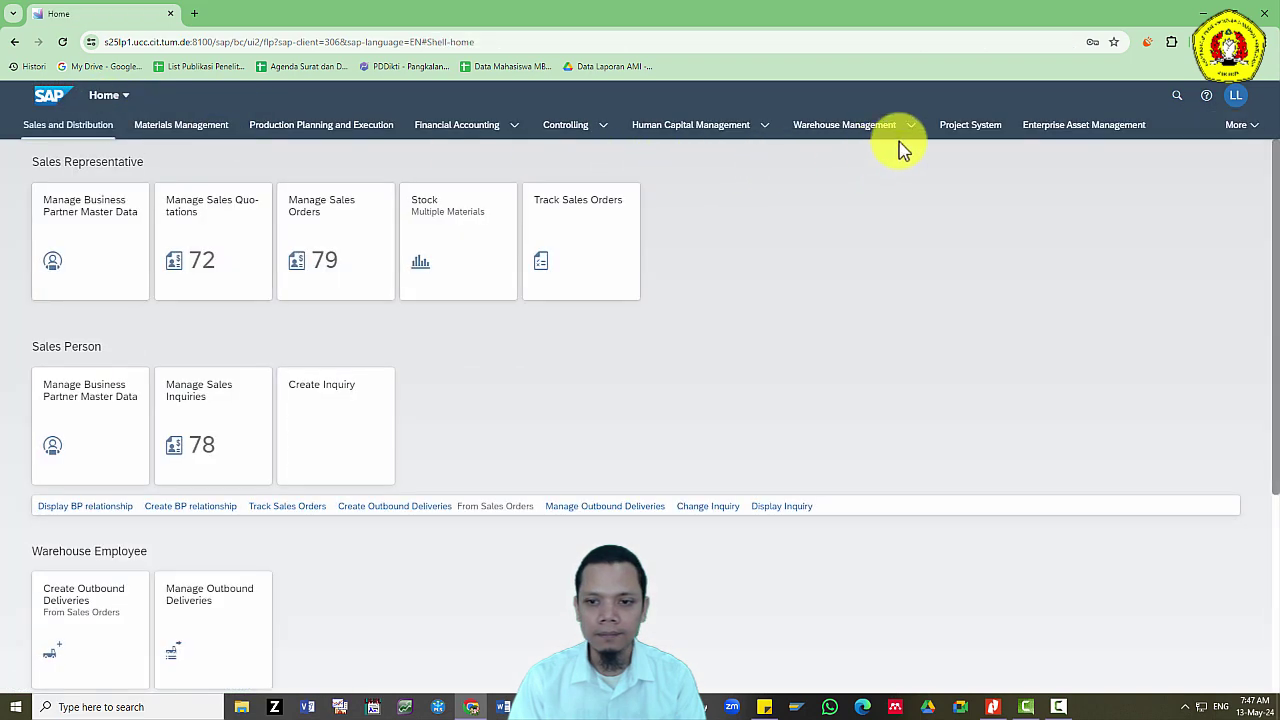
left_click(903, 136)
left_click(897, 176)
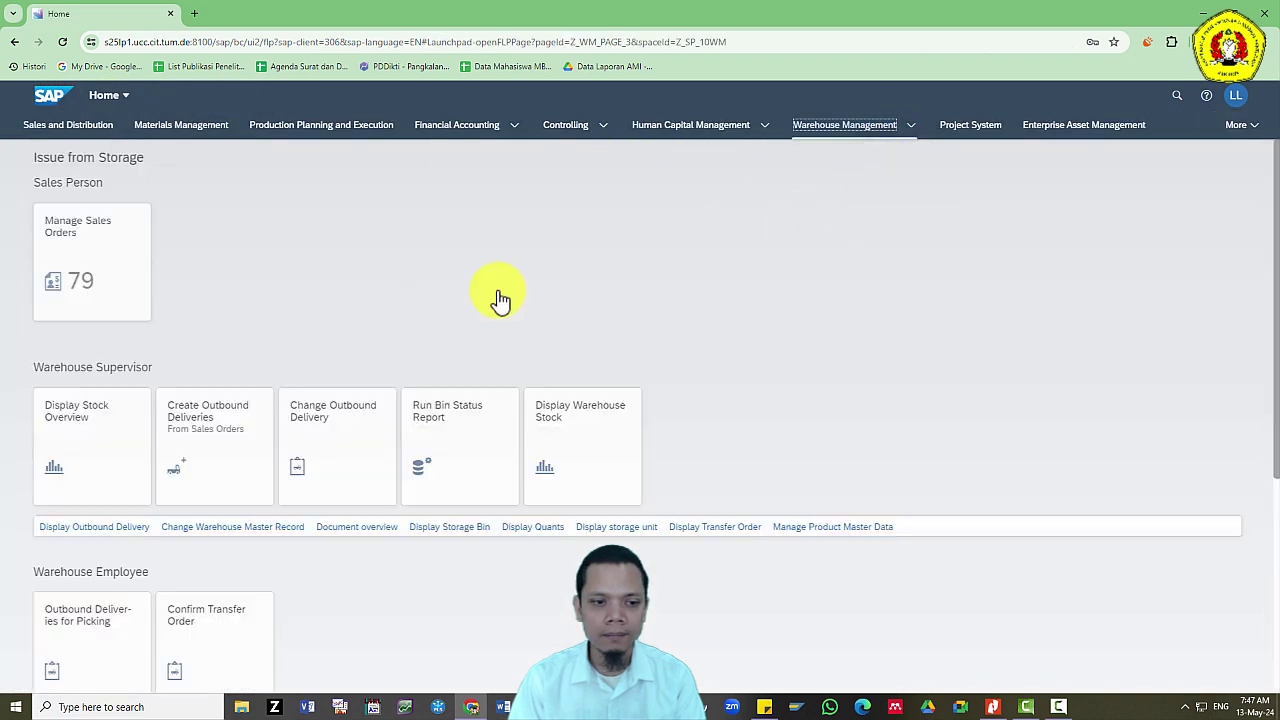
left_click(352, 445)
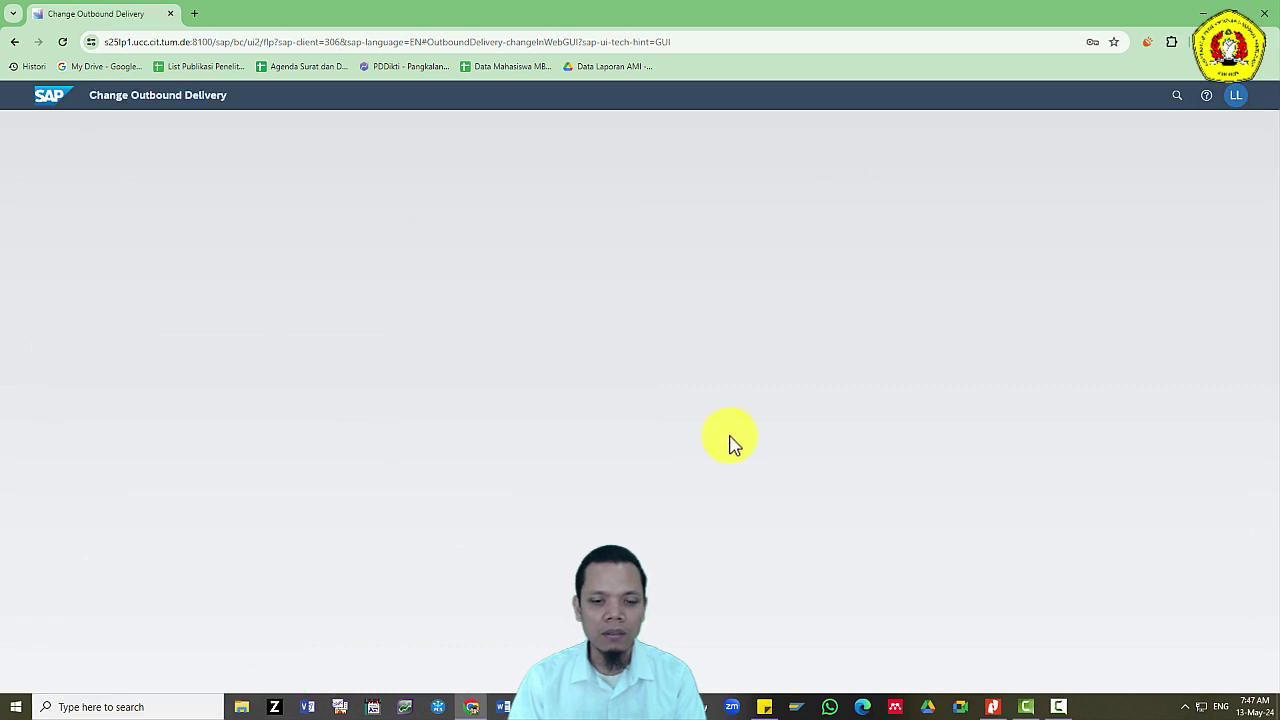
Read the delivery search instruction in the case study PDF and open the value help for the Outbound Delivery field.
key("alt+Tab")
scroll(571, 420, "down", 2)
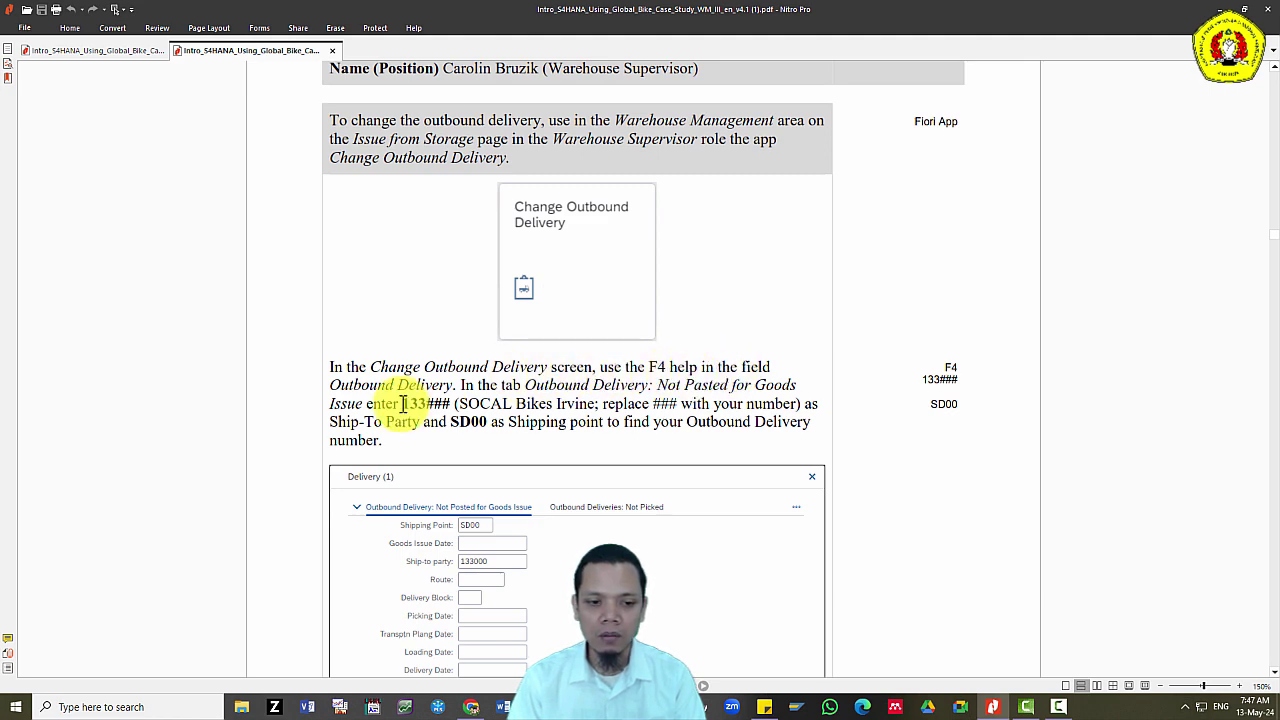
key("alt+Tab")
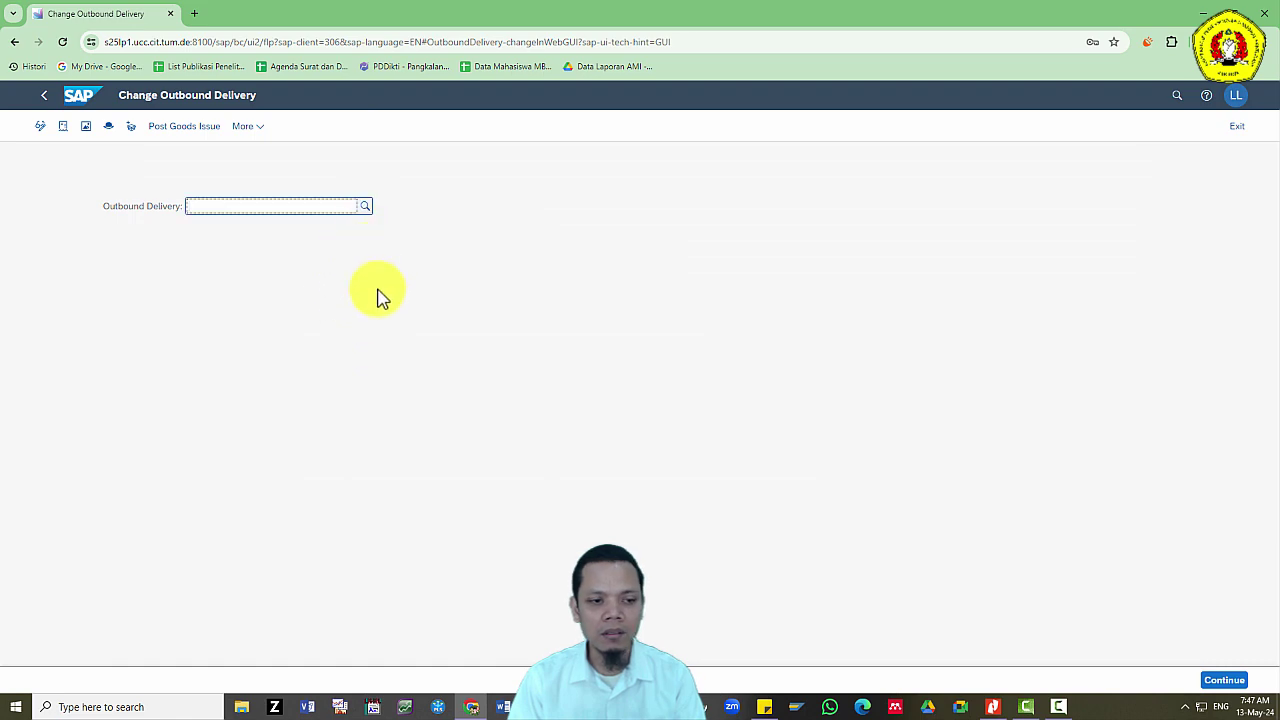
key("F4")
Compare the PDF's ship-to party and shipping point instruction with the Outbound Delivery: Not Posted for Goods Issue search form.
key("alt+Tab")
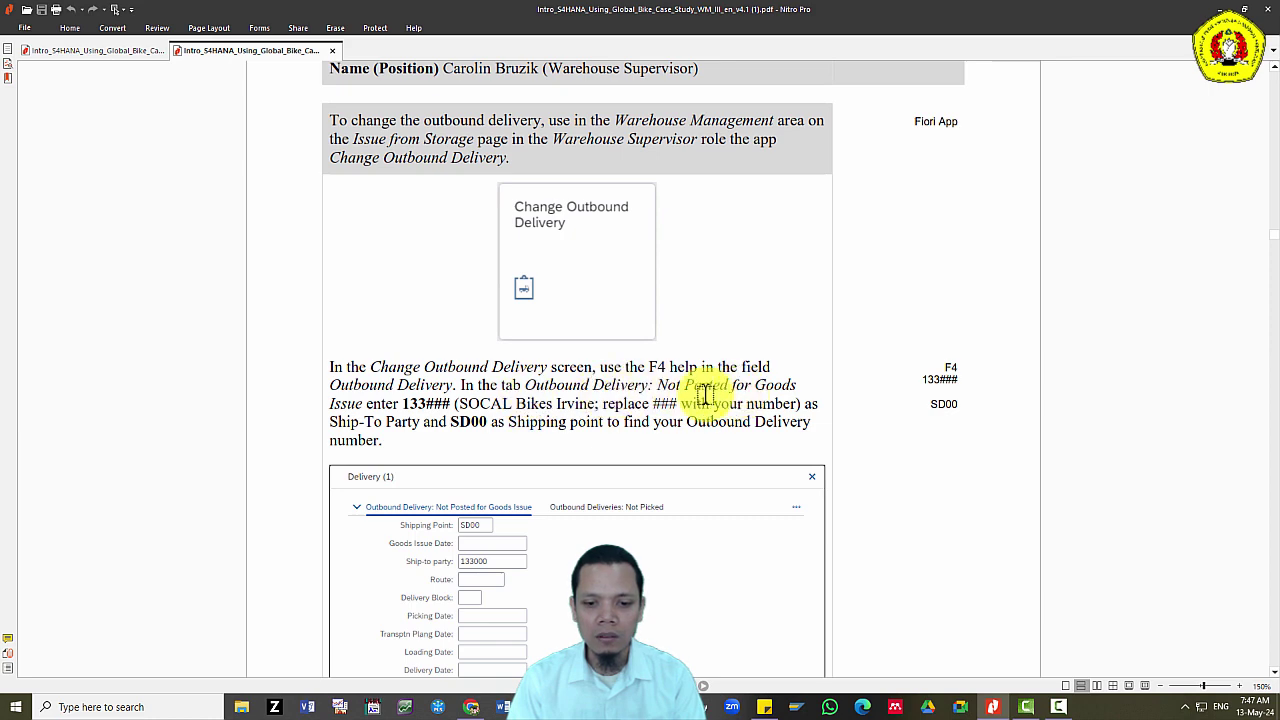
key("alt+Tab")
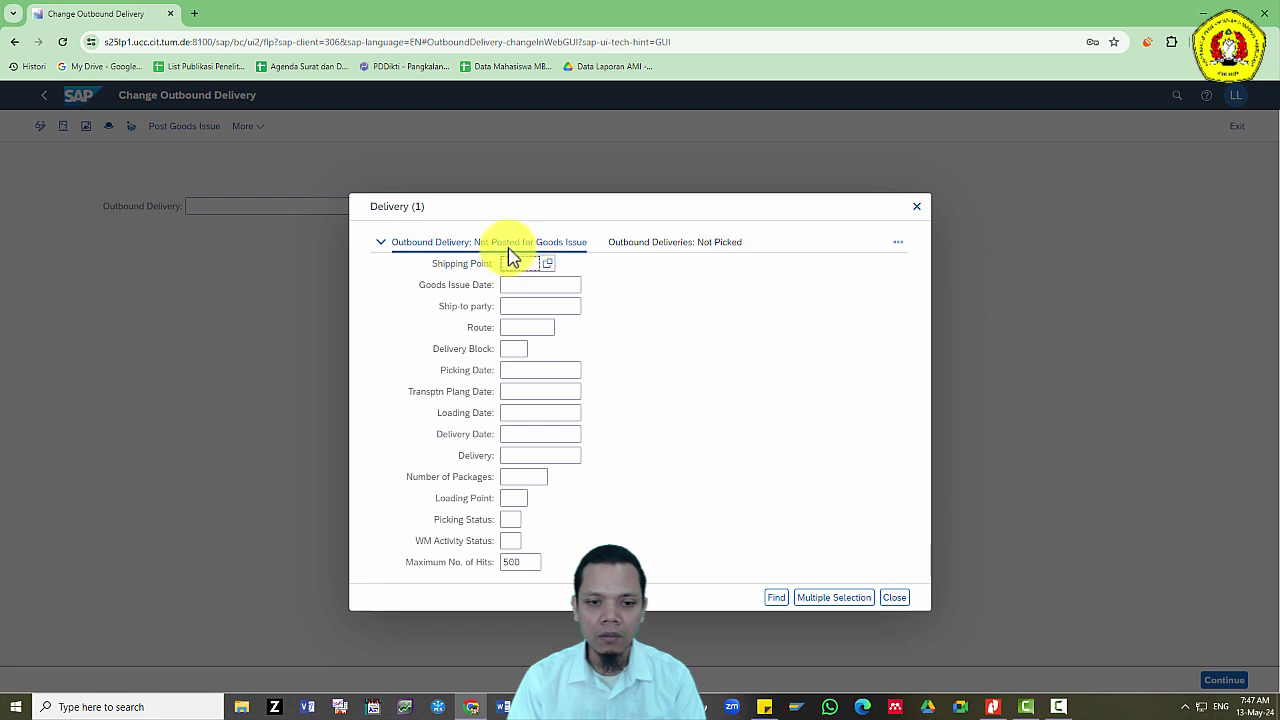
key("alt+Tab")
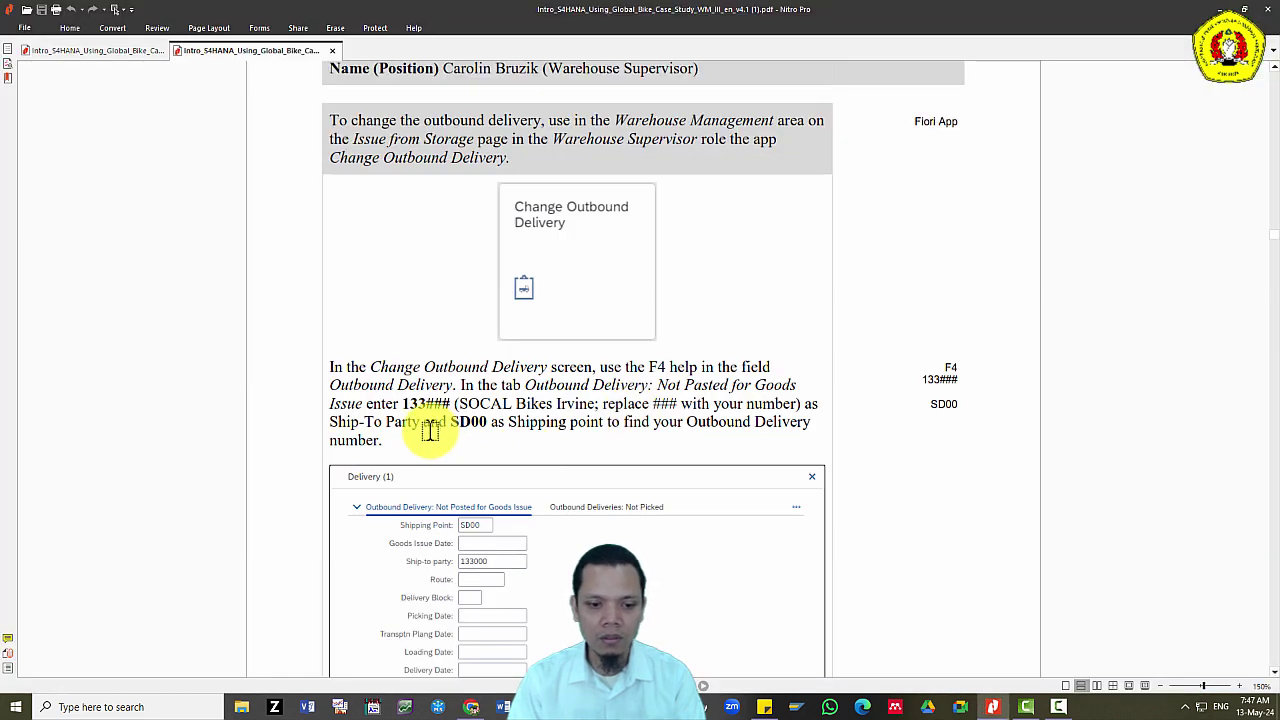
key("alt+Tab")
key("alt+Tab")
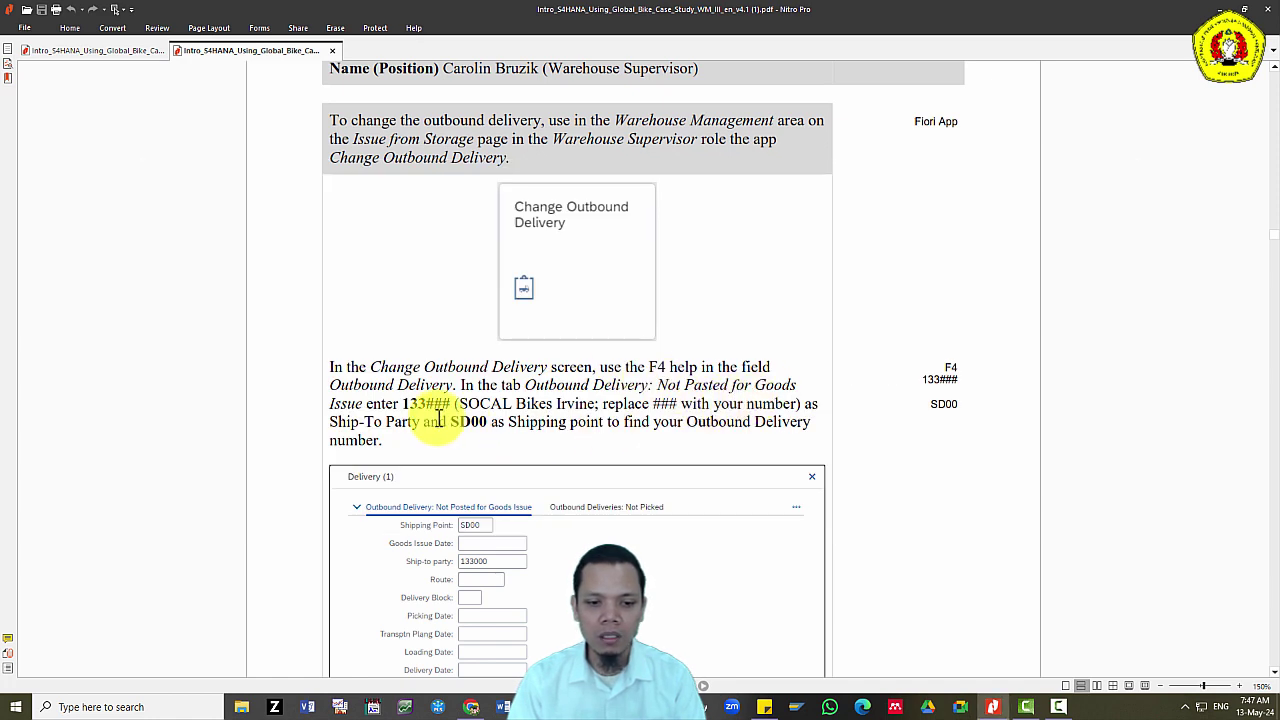
key("alt+Tab")
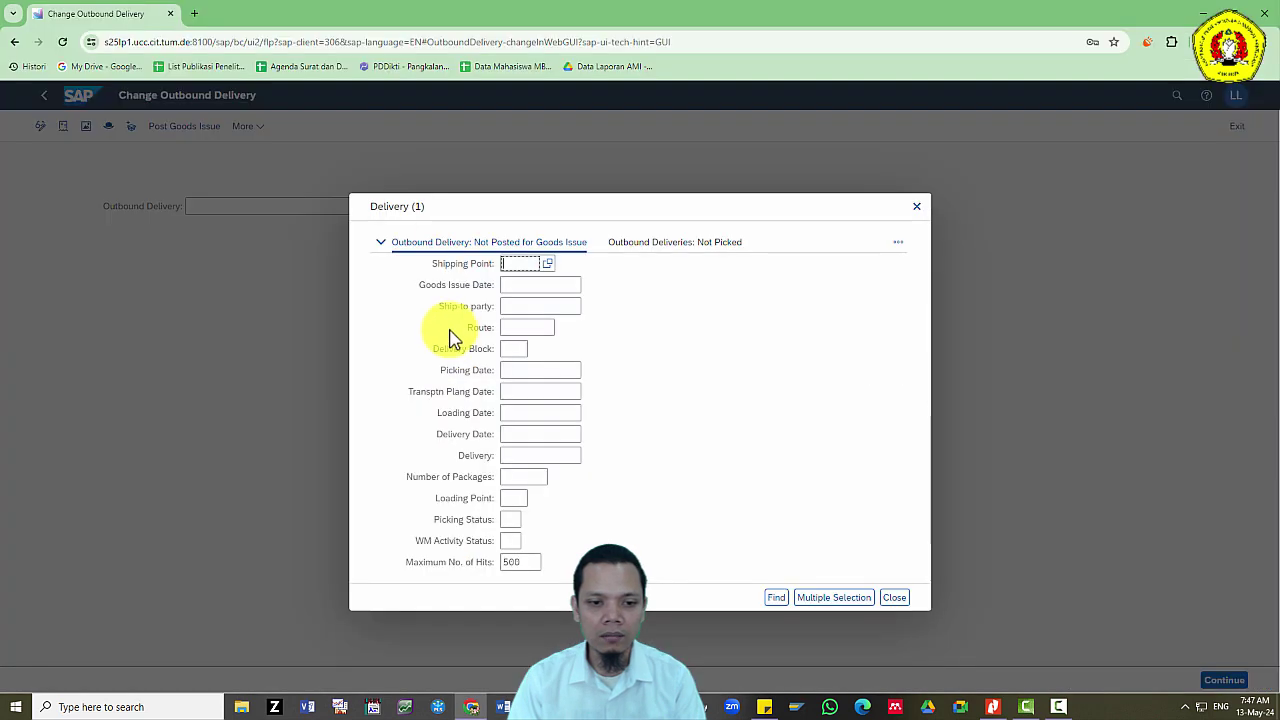
key("alt+Tab")
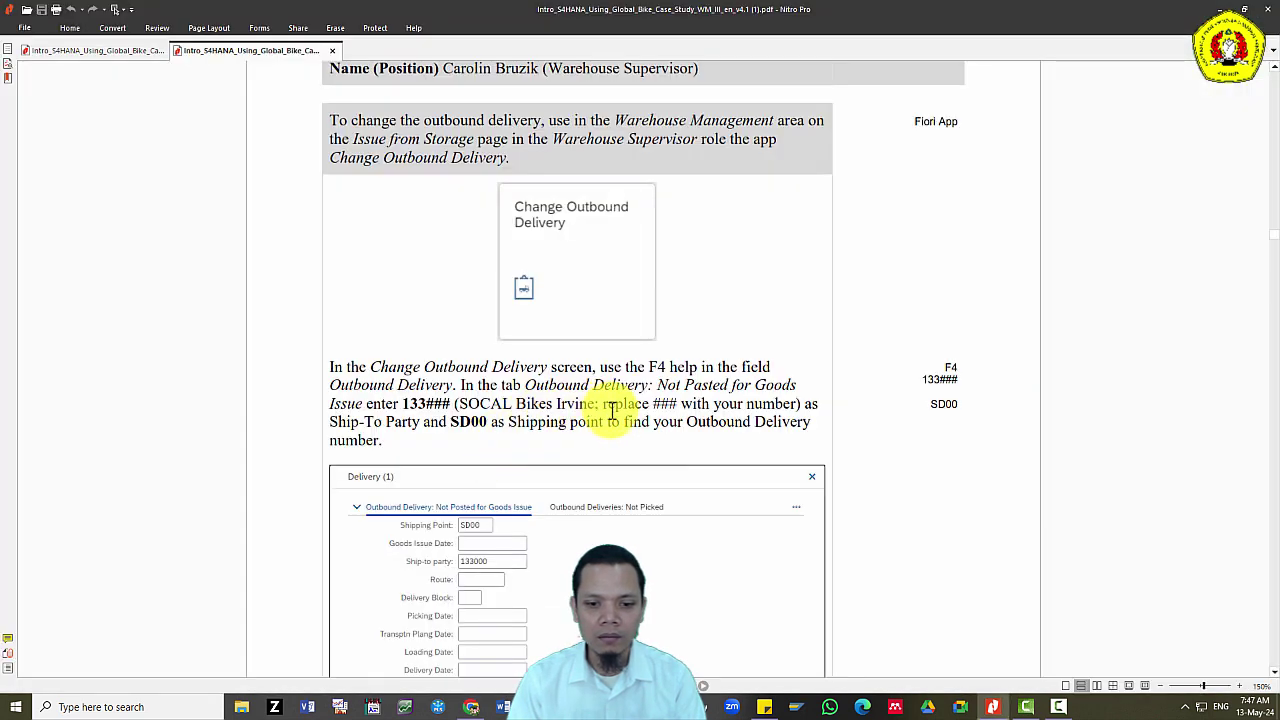
key("alt+Tab")
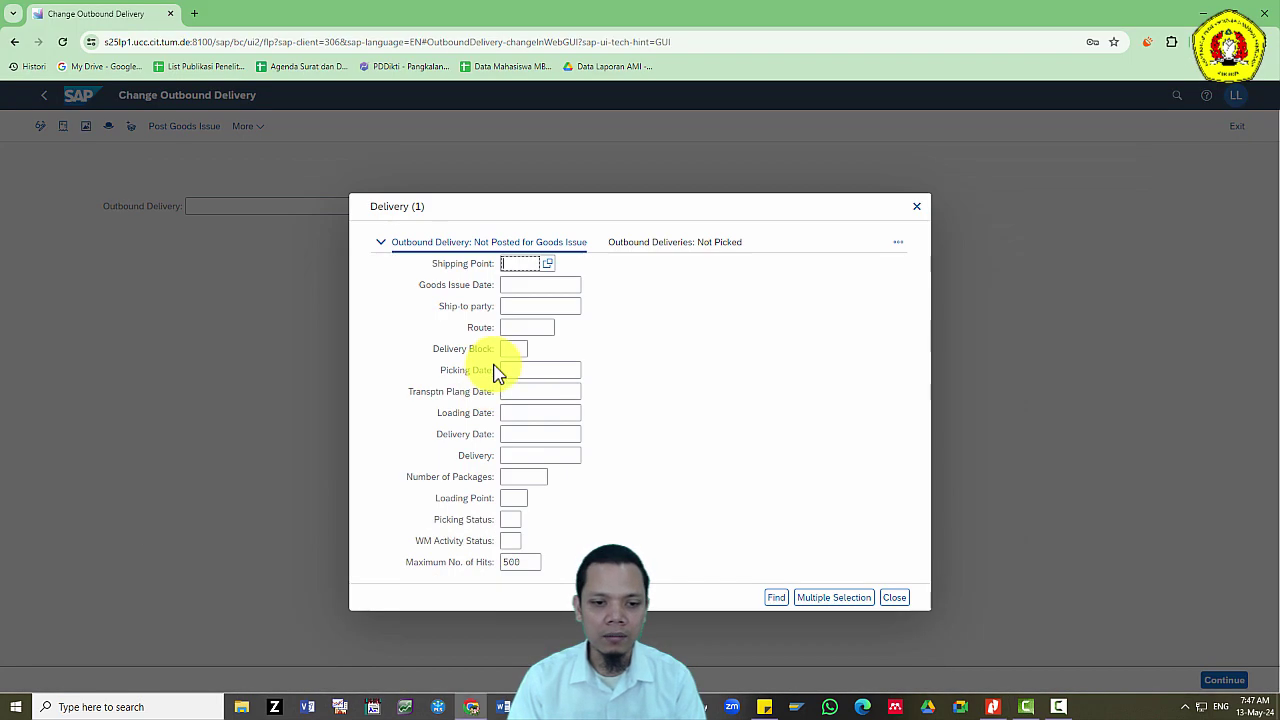
Fill the delivery search with the SoCal Bikes ship-to party number and shipping point SD00, checking the values against the PDF.
left_click(513, 308)
type("1")
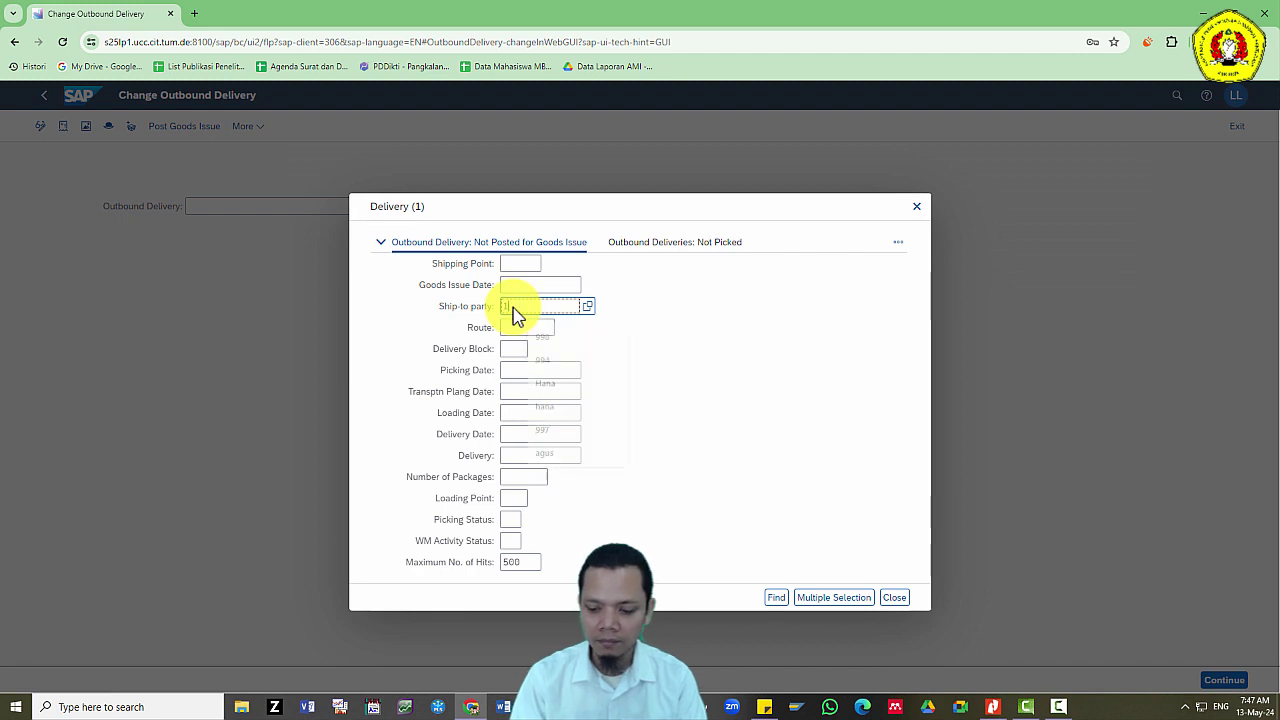
type("38994")
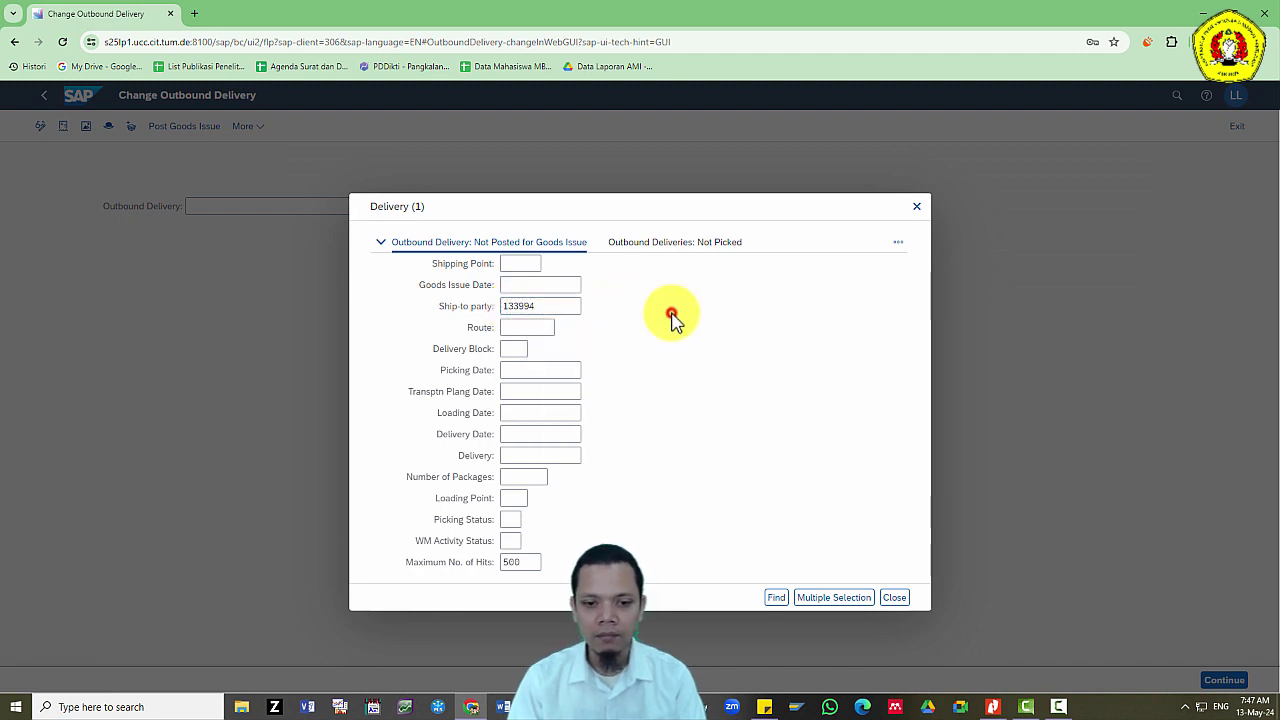
key("alt+Tab")
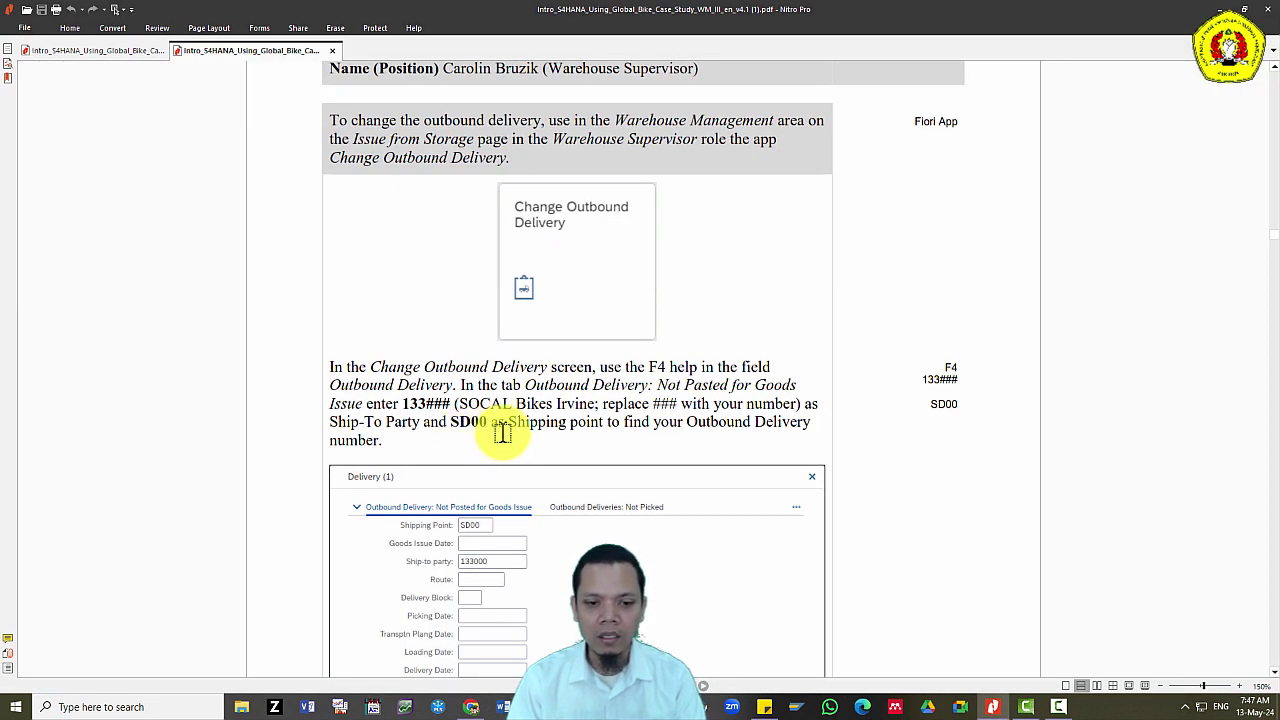
key("alt+Tab")
left_click(515, 308)
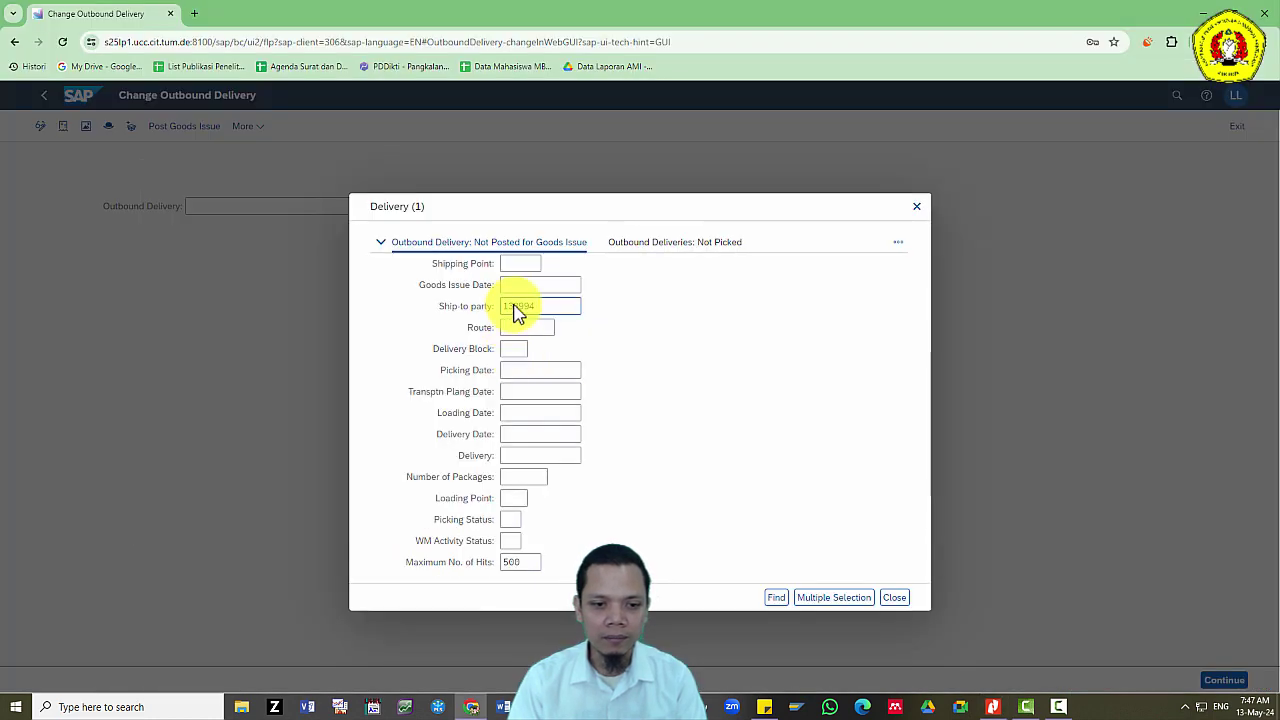
left_click(510, 268)
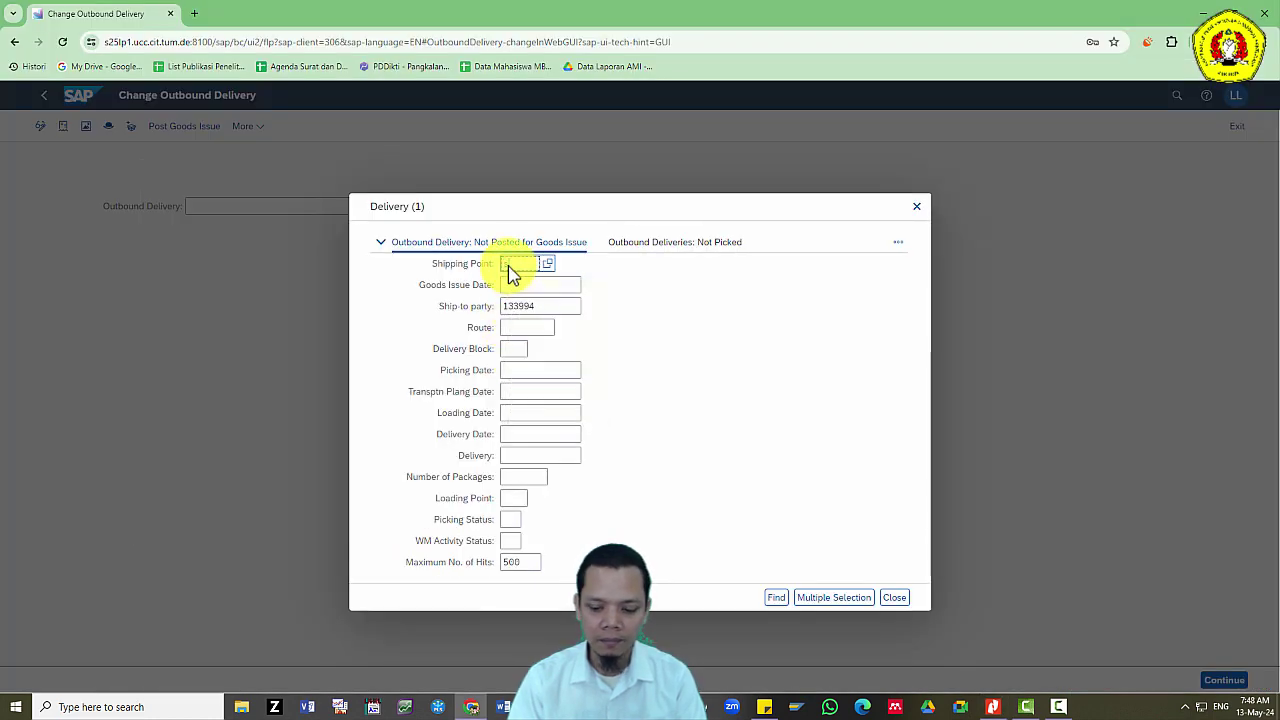
key("alt+Tab")
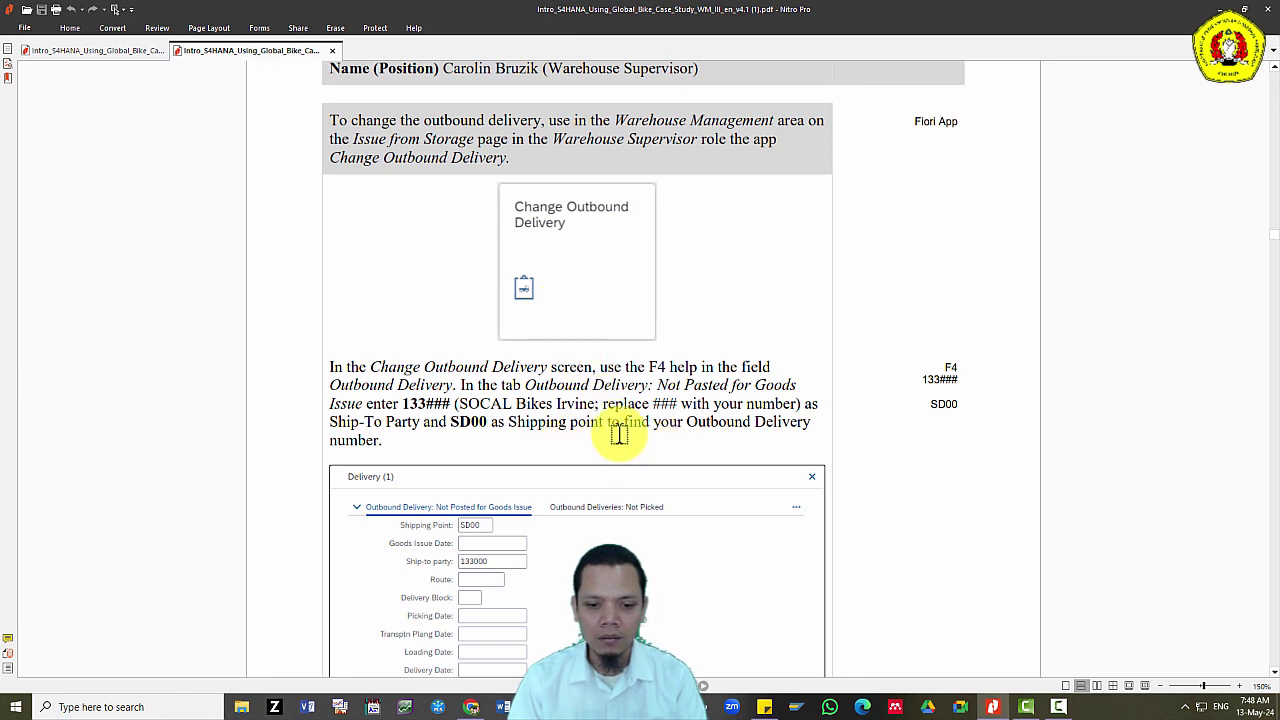
key("alt+Tab")
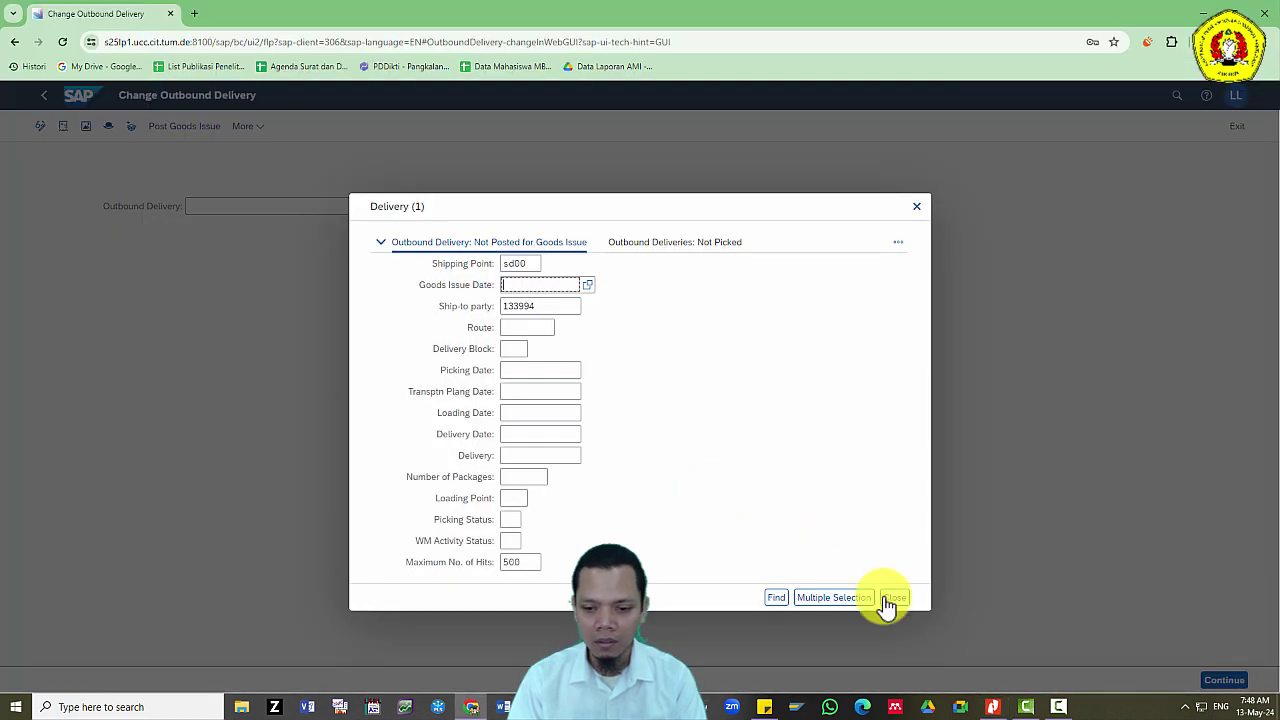
Run the delivery search and transfer the SoCal Bikes delivery found into the Outbound Delivery field.
left_click(777, 599)
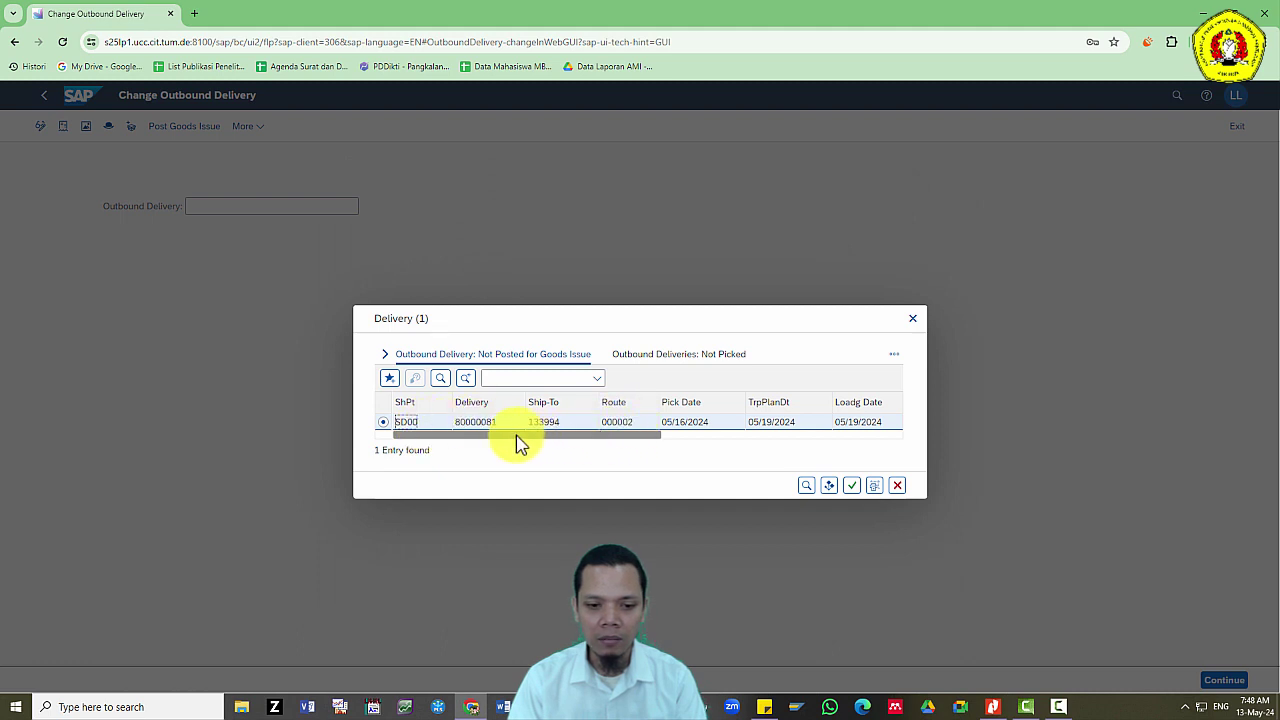
left_click_drag(517, 437, 562, 460)
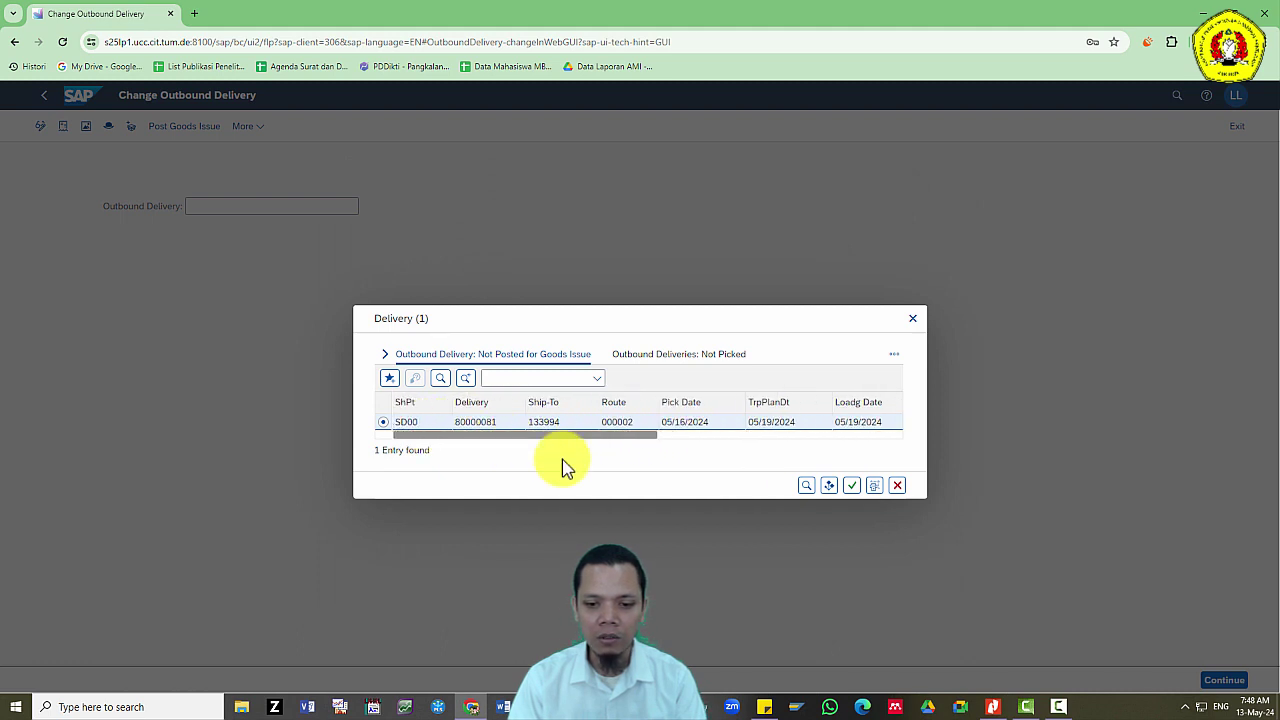
left_click(846, 486)
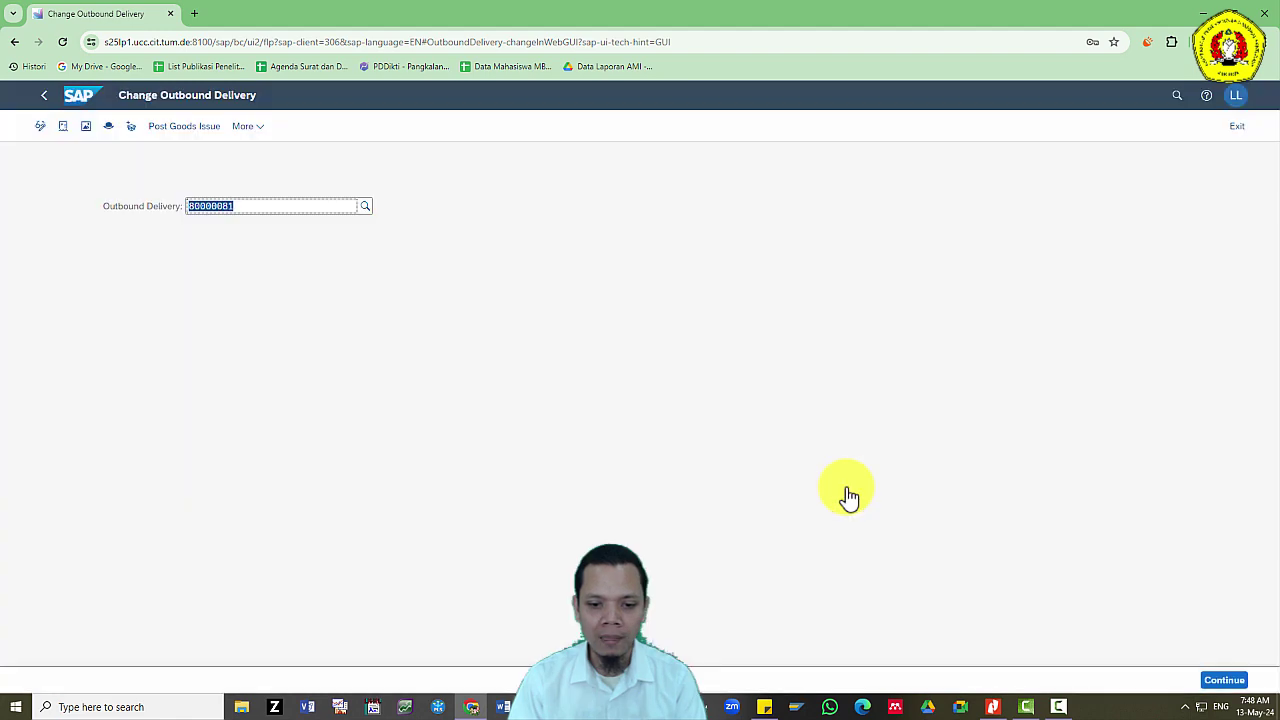
Check the delivery selection instructions in the PDF and open the selected outbound delivery for changing.
key("alt+Tab")
scroll(658, 525, "down", 10)
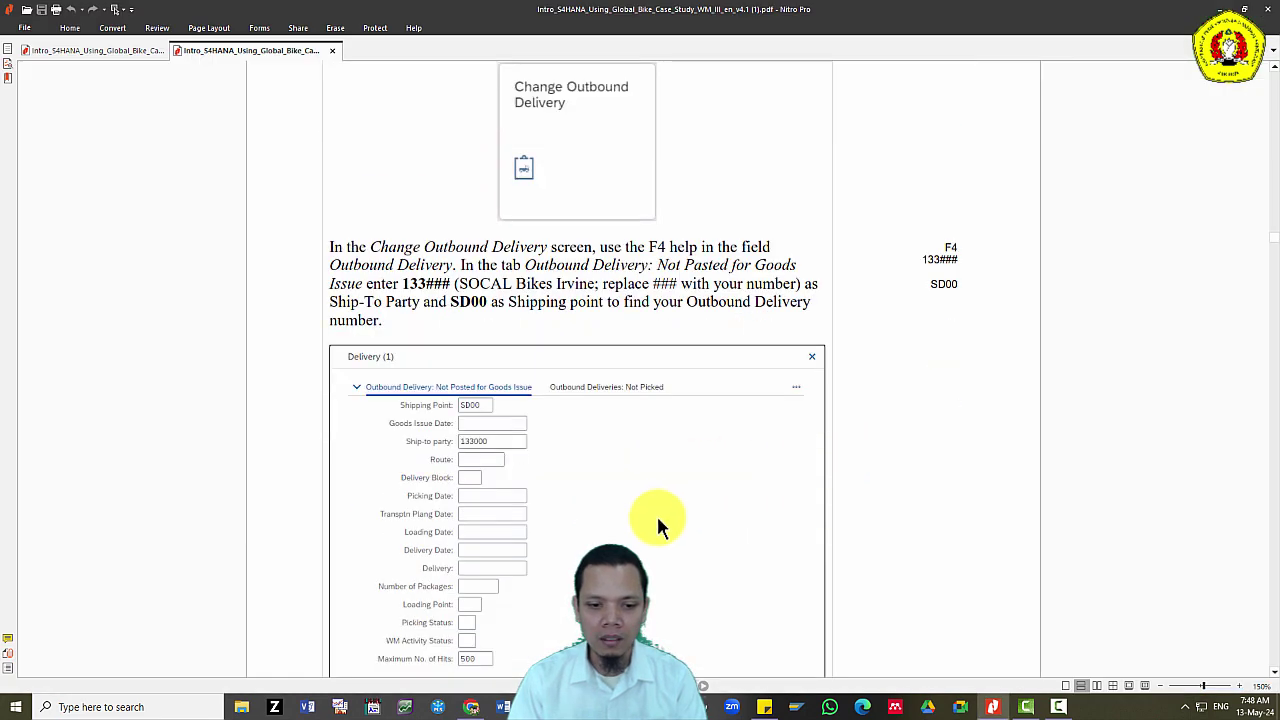
scroll(655, 514, "down", 10)
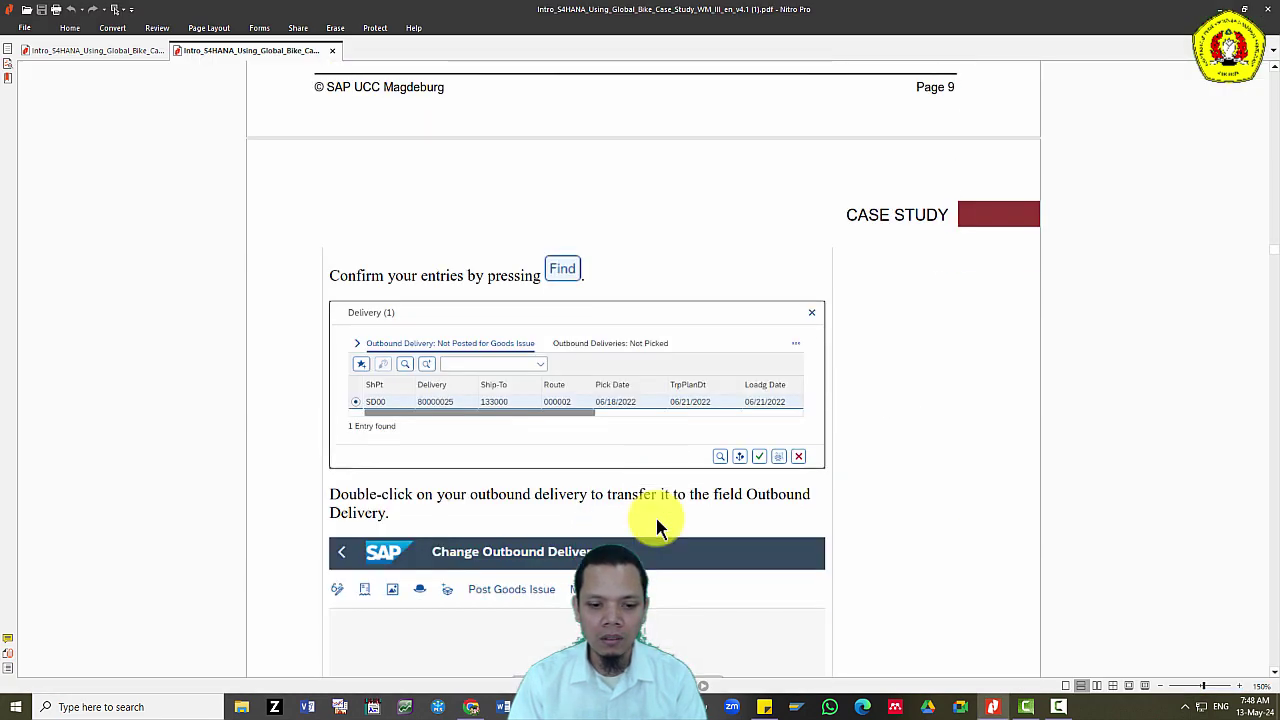
key("alt+Tab")
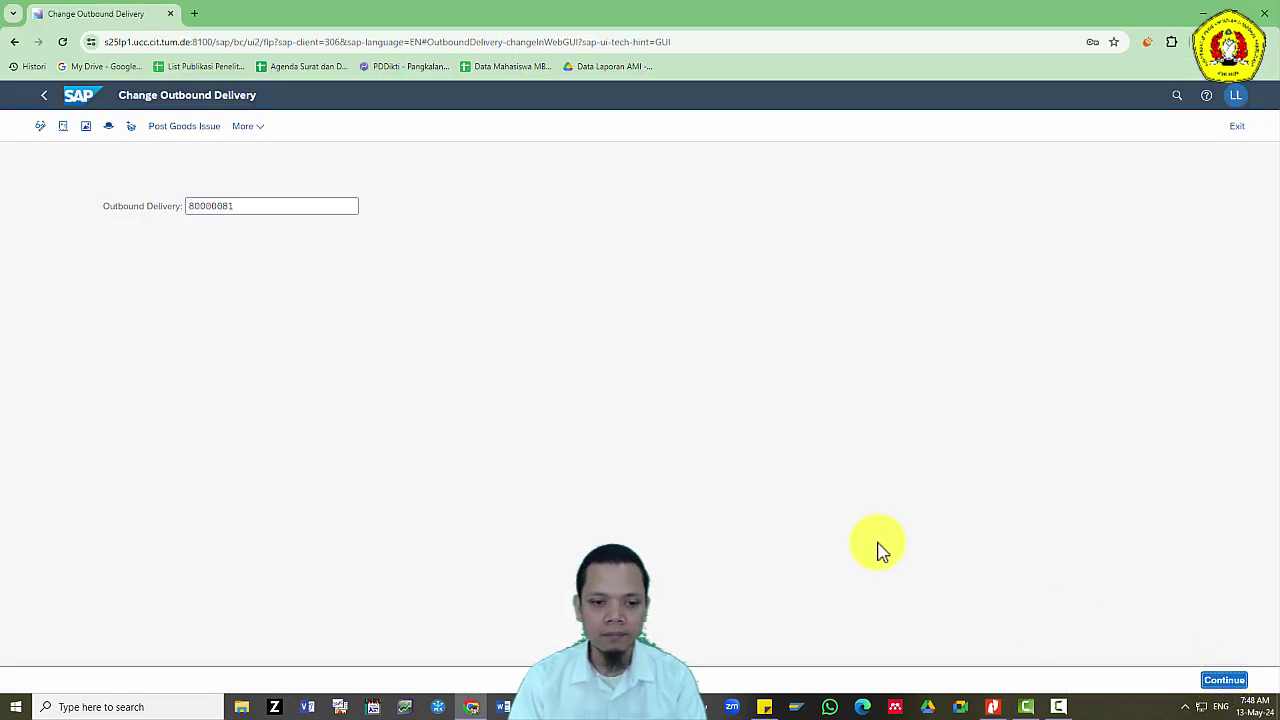
key("Return")
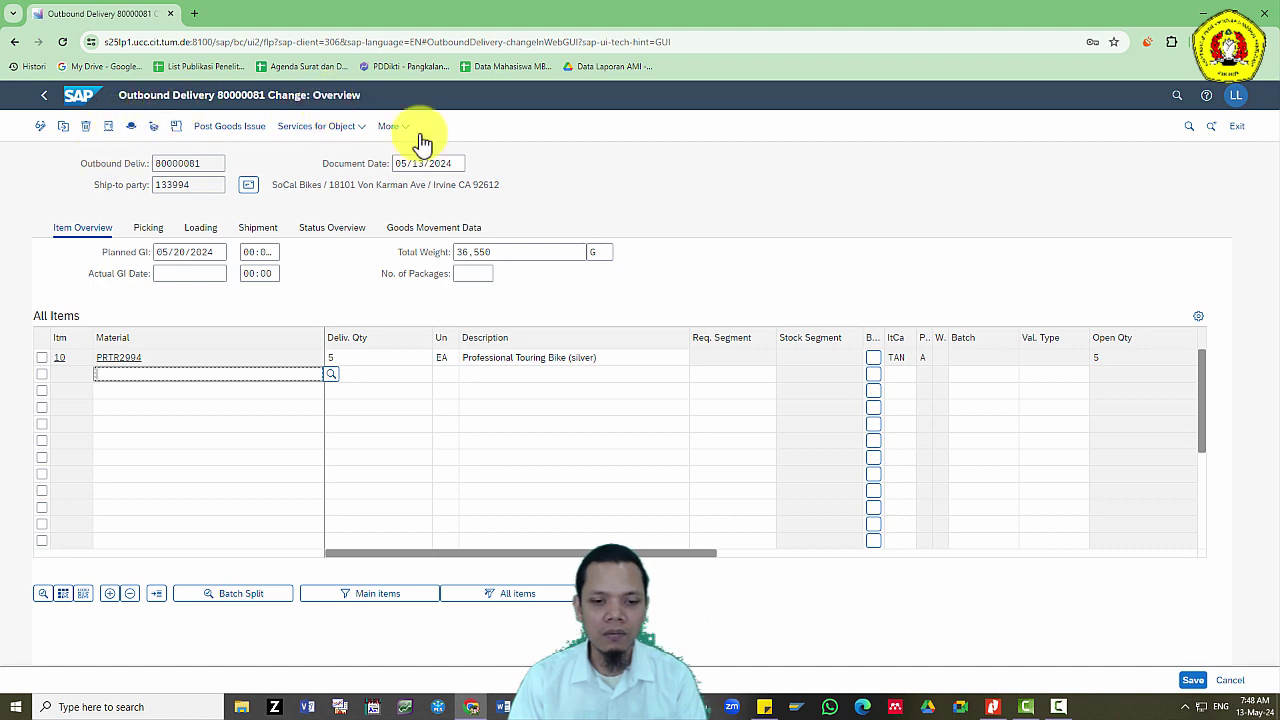
Following the PDF's storage location instruction, set the SLoc of delivery item 10 to FG00 (Finished Goods) from the permitted storage locations.
key("alt+Tab")
scroll(558, 462, "down", 5)
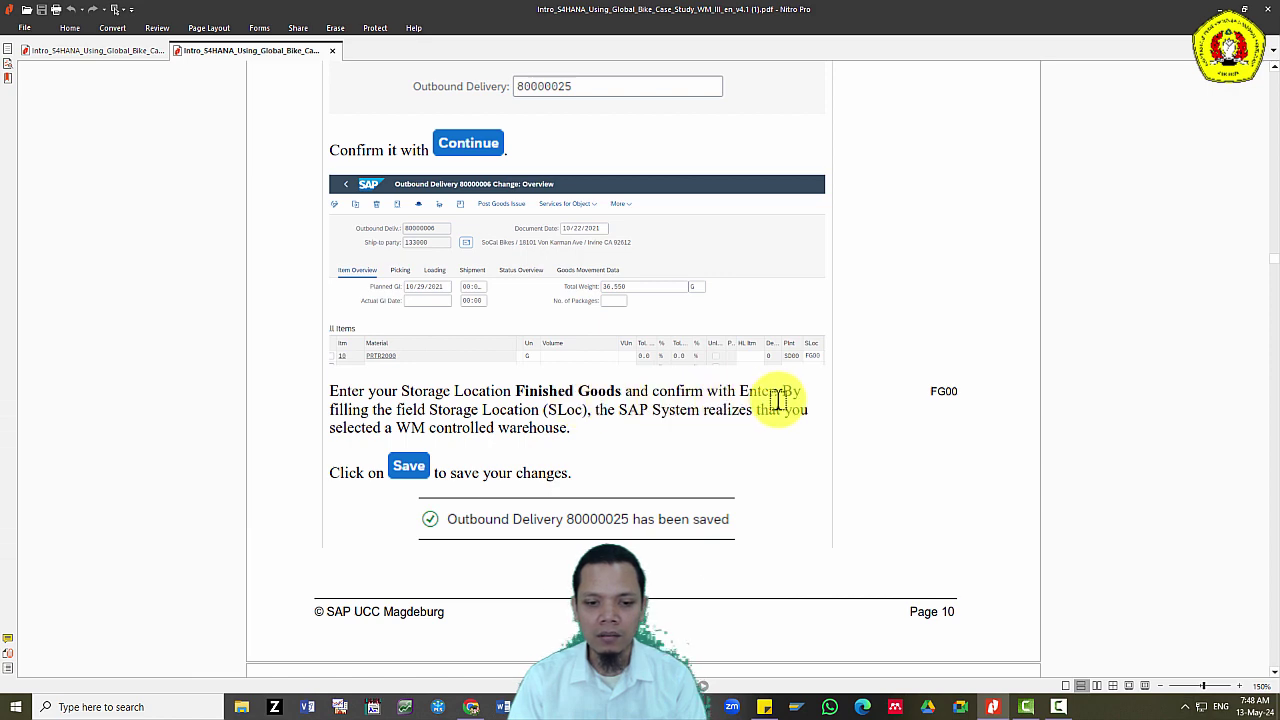
key("alt+Tab")
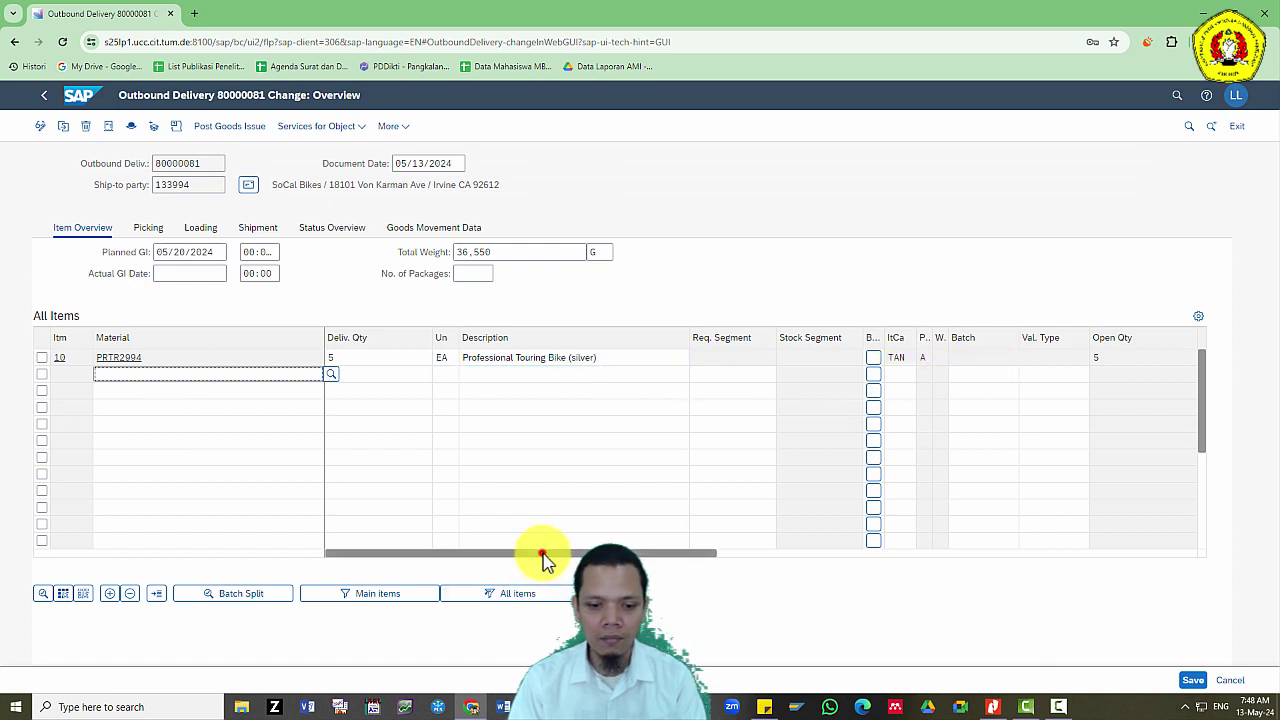
left_click_drag(541, 558, 500, 573)
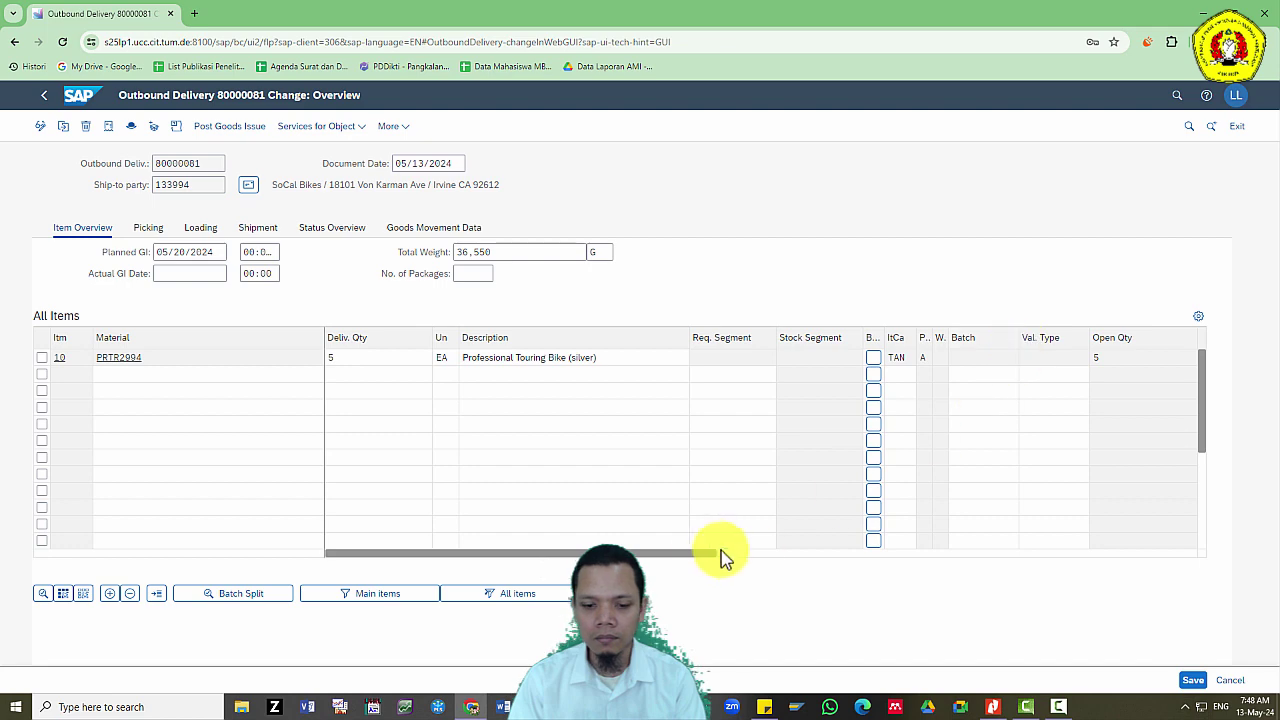
key("alt+Tab")
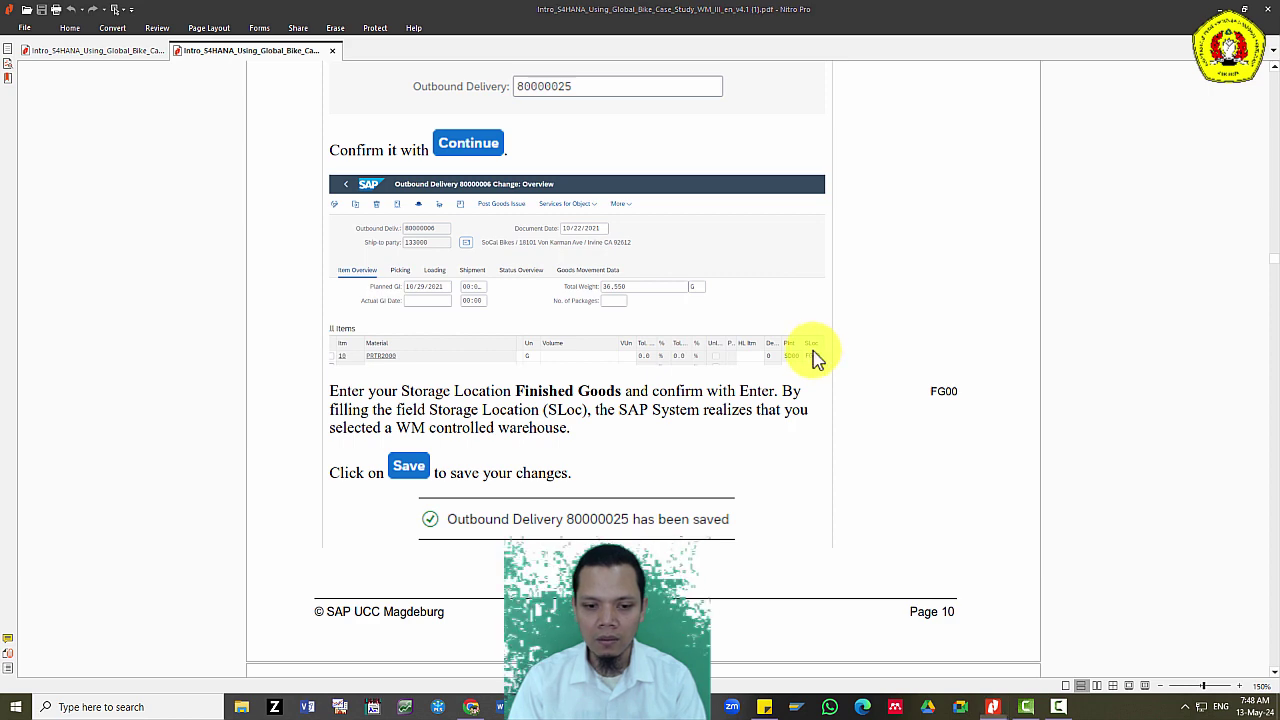
key("alt+Tab")
left_click_drag(595, 550, 1046, 557)
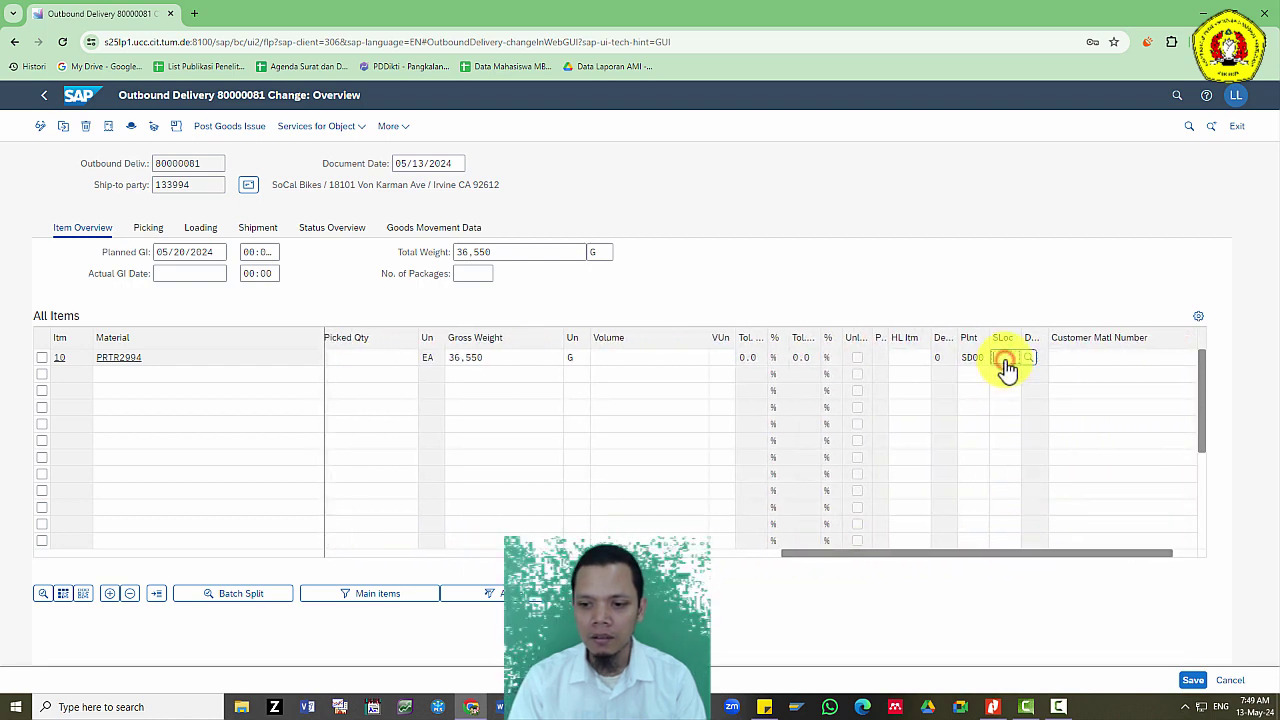
key("alt+Tab")
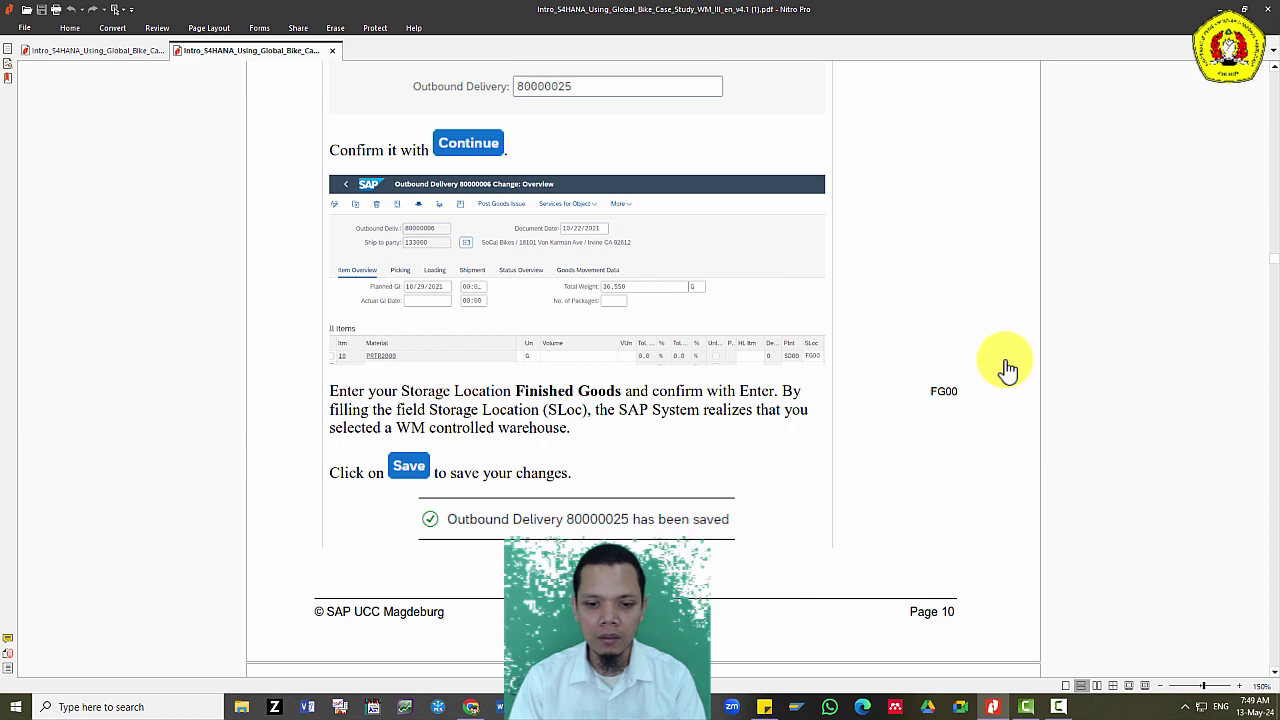
key("alt+Tab")
left_click(1031, 358)
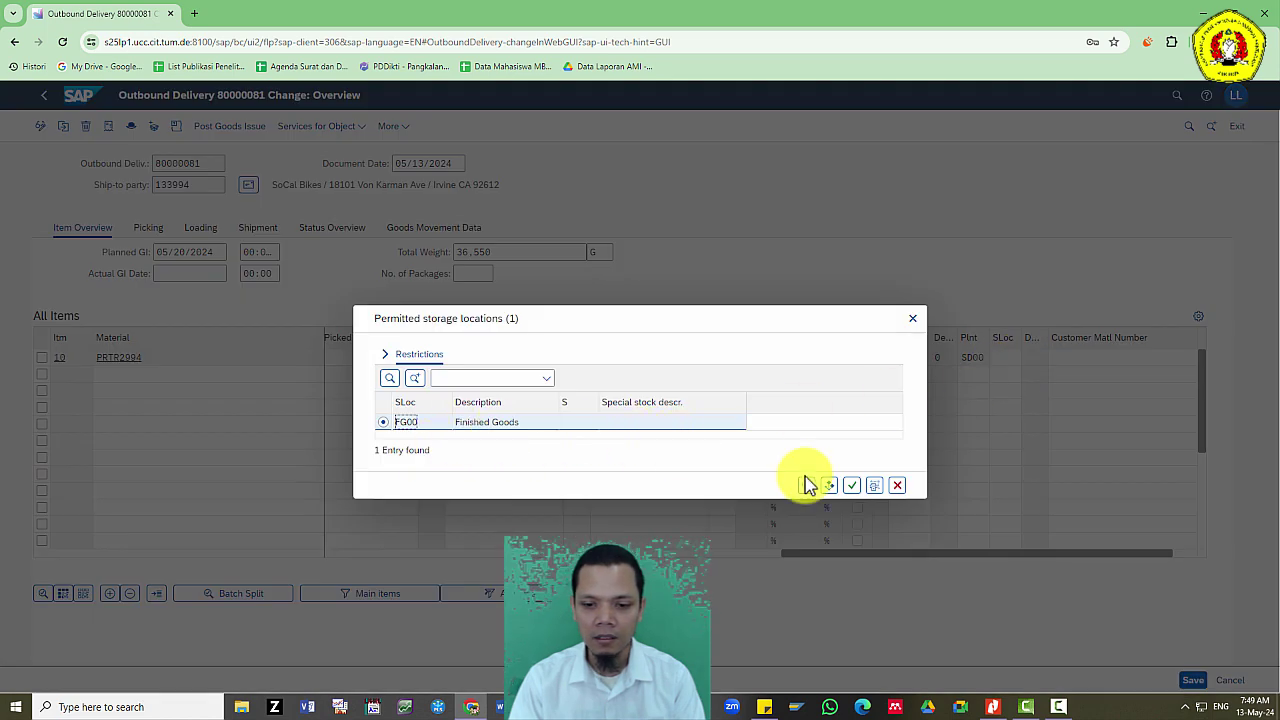
left_click(852, 486)
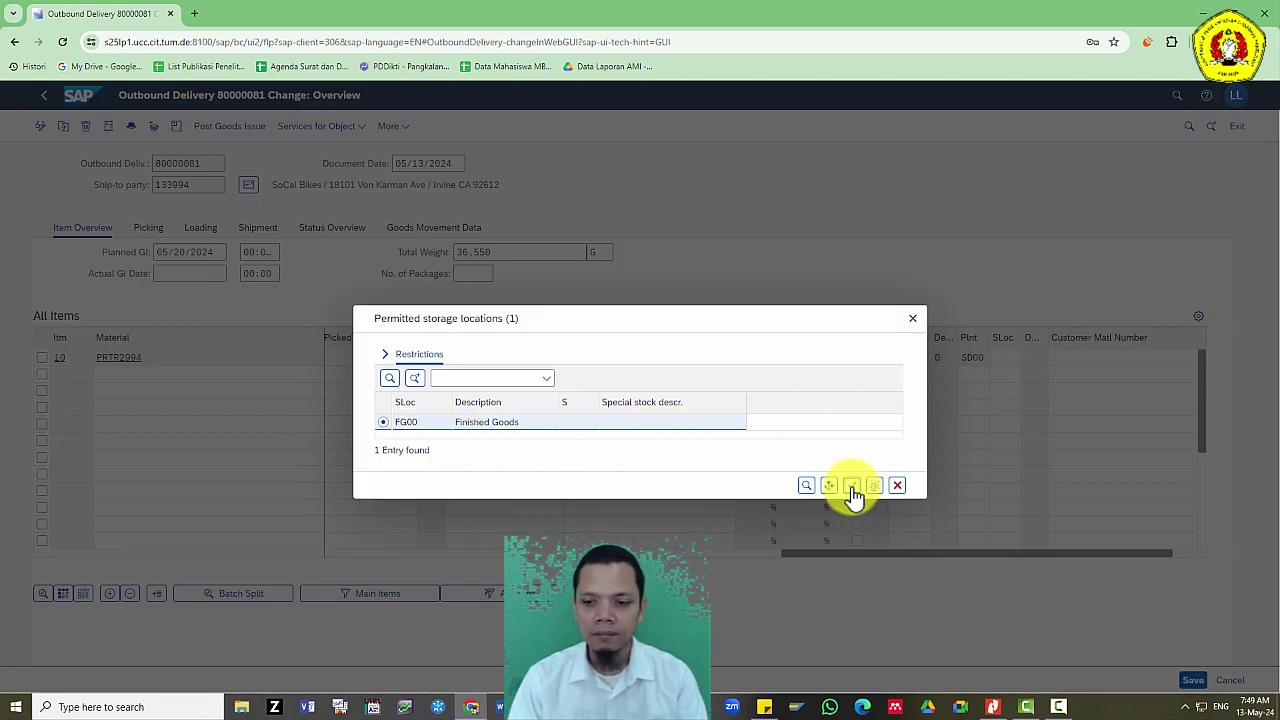
Check the closing Step 4 instructions in the PDF, save the outbound delivery and return to the SAP Launchpad.
key("alt+Tab")
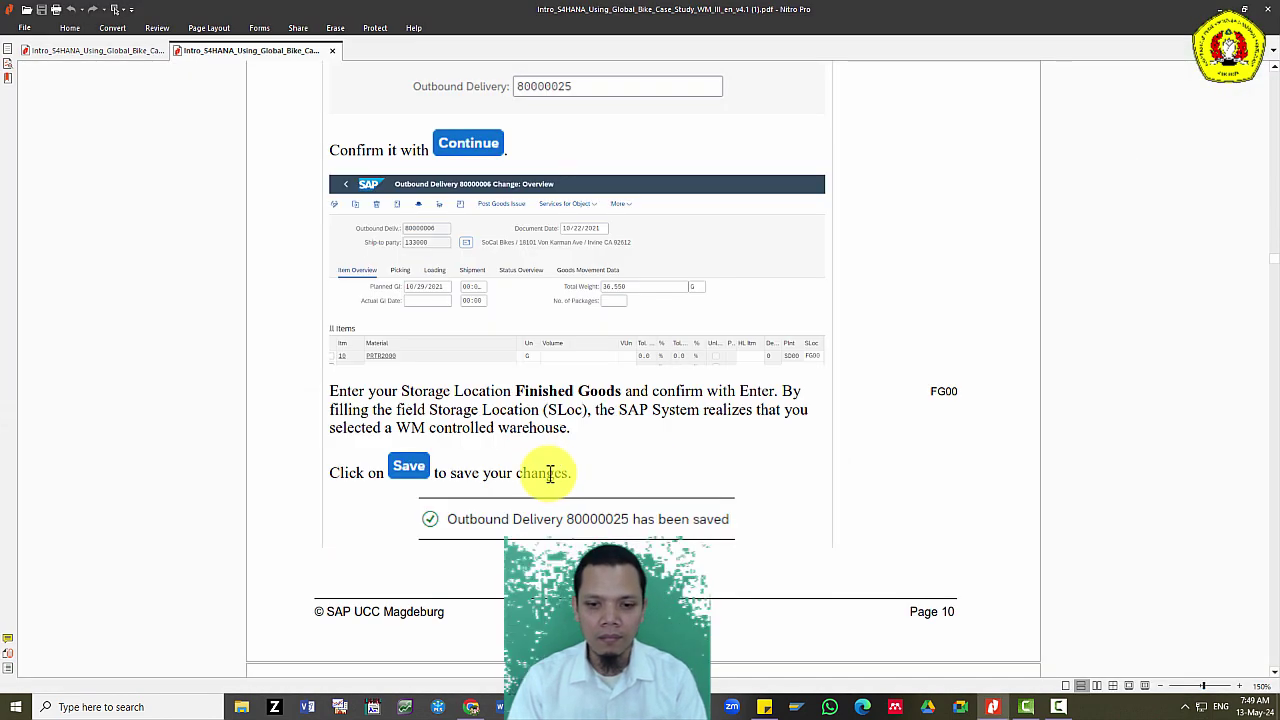
scroll(541, 472, "down", 5)
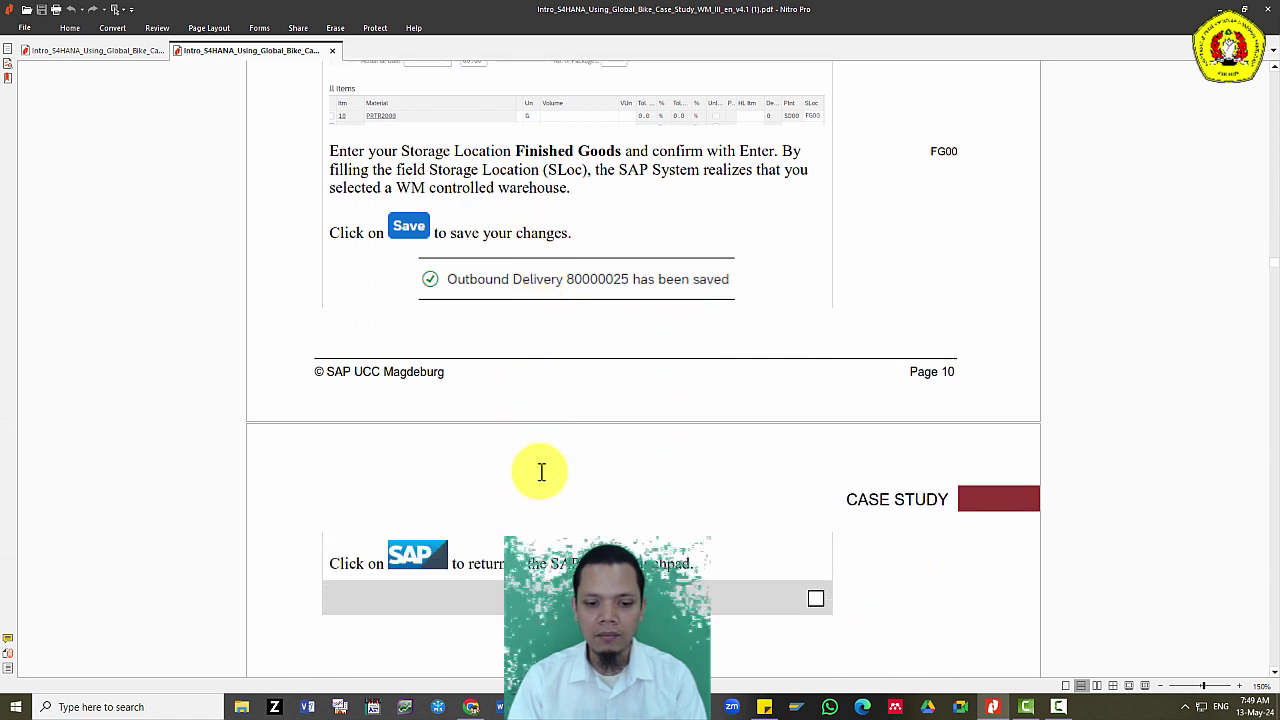
key("alt+Tab")
left_click(1195, 680)
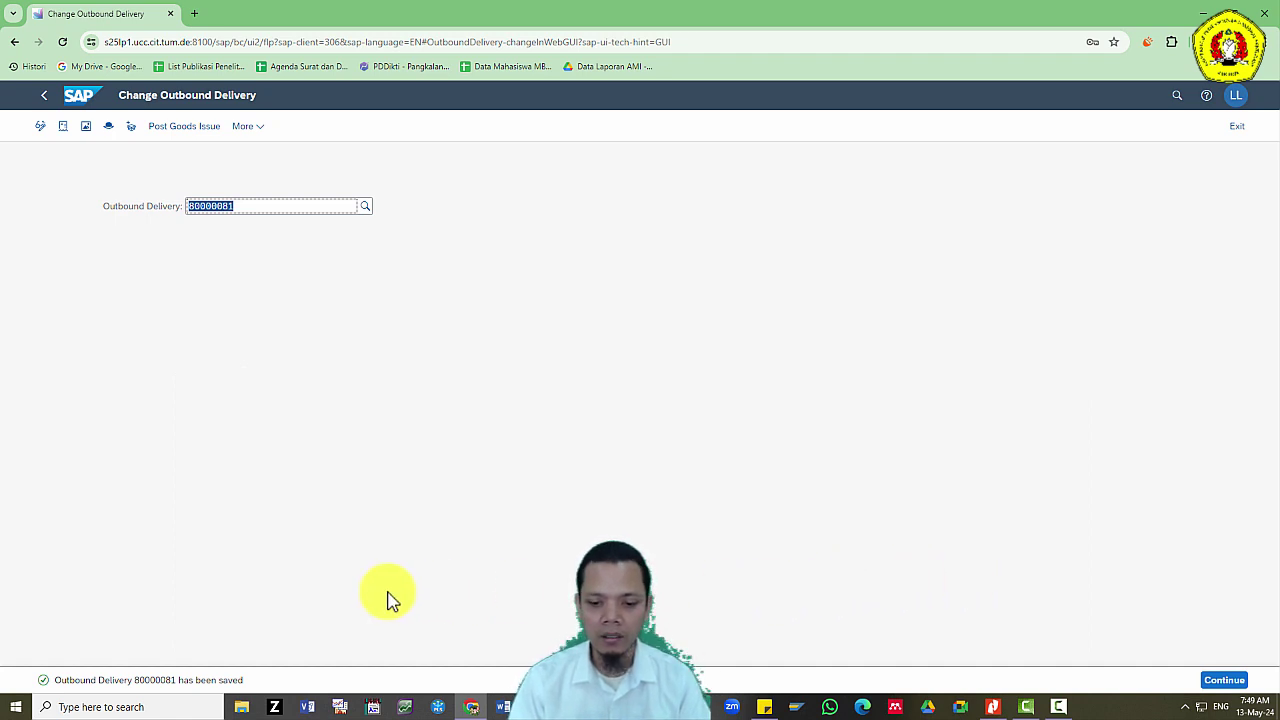
left_click(75, 95)
left_click(706, 140)
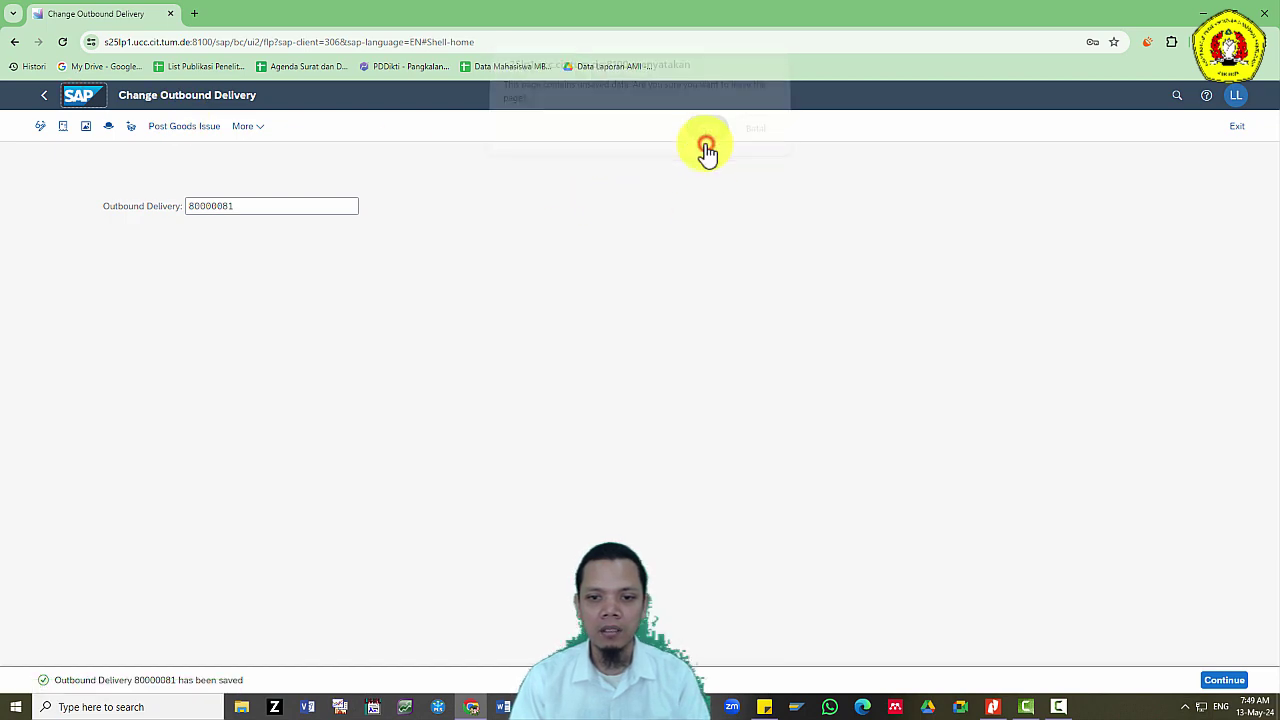
Switch to the Global Bike Monitor to check the Warehouse Management III case study progress.
key("alt+Tab")
key("alt+Tab")
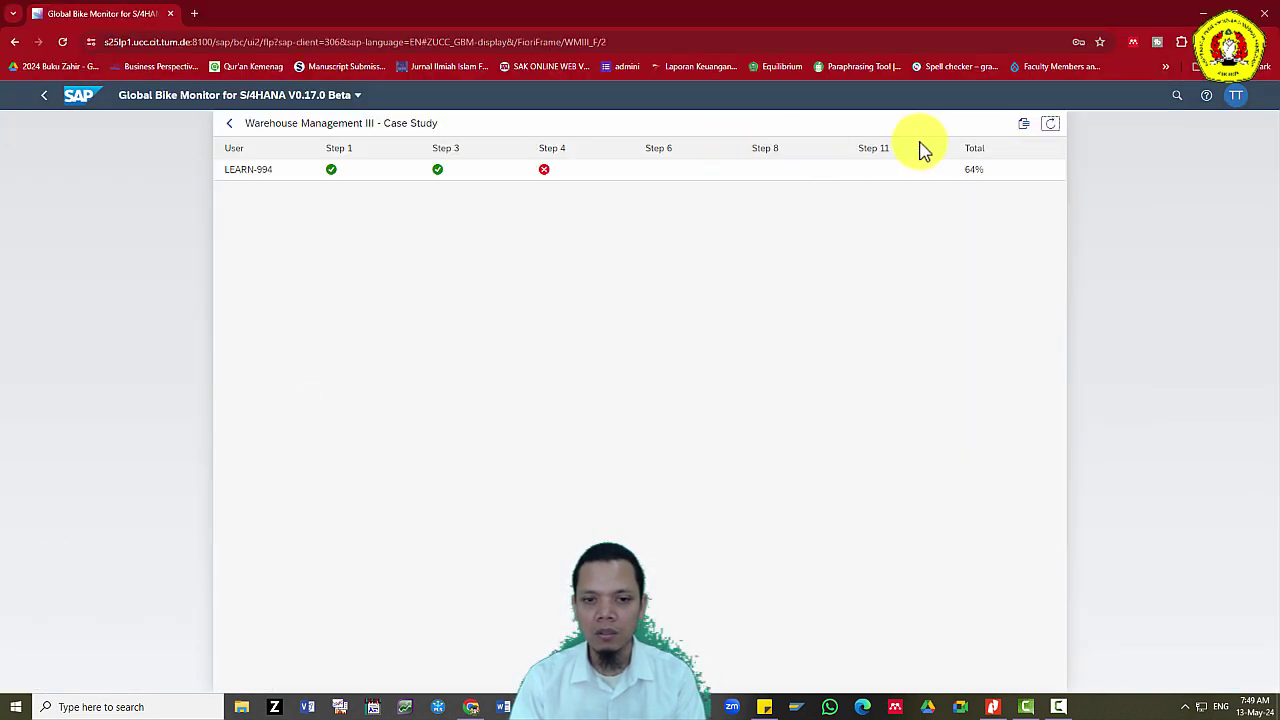
Refresh the Warehouse Management III case study results and read Step 5: Display Material Inventory in the Nitro Pro PDF.
left_click(1050, 123)
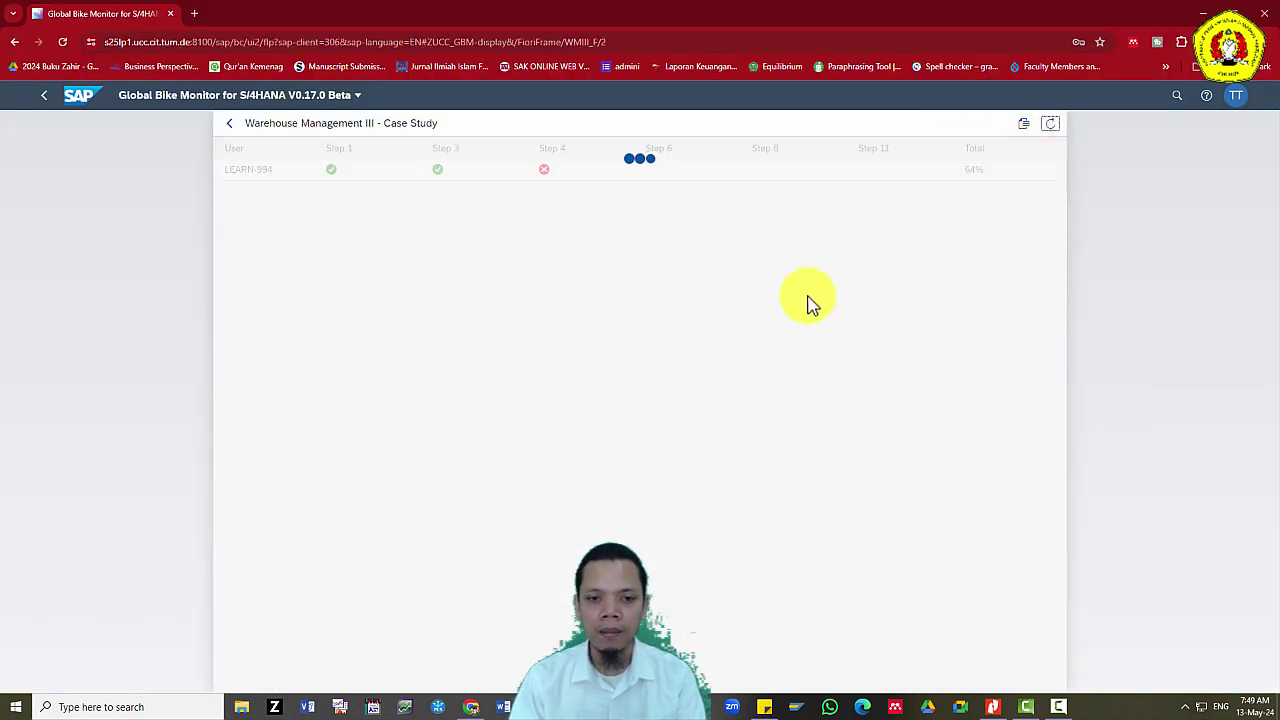
key("alt+Tab")
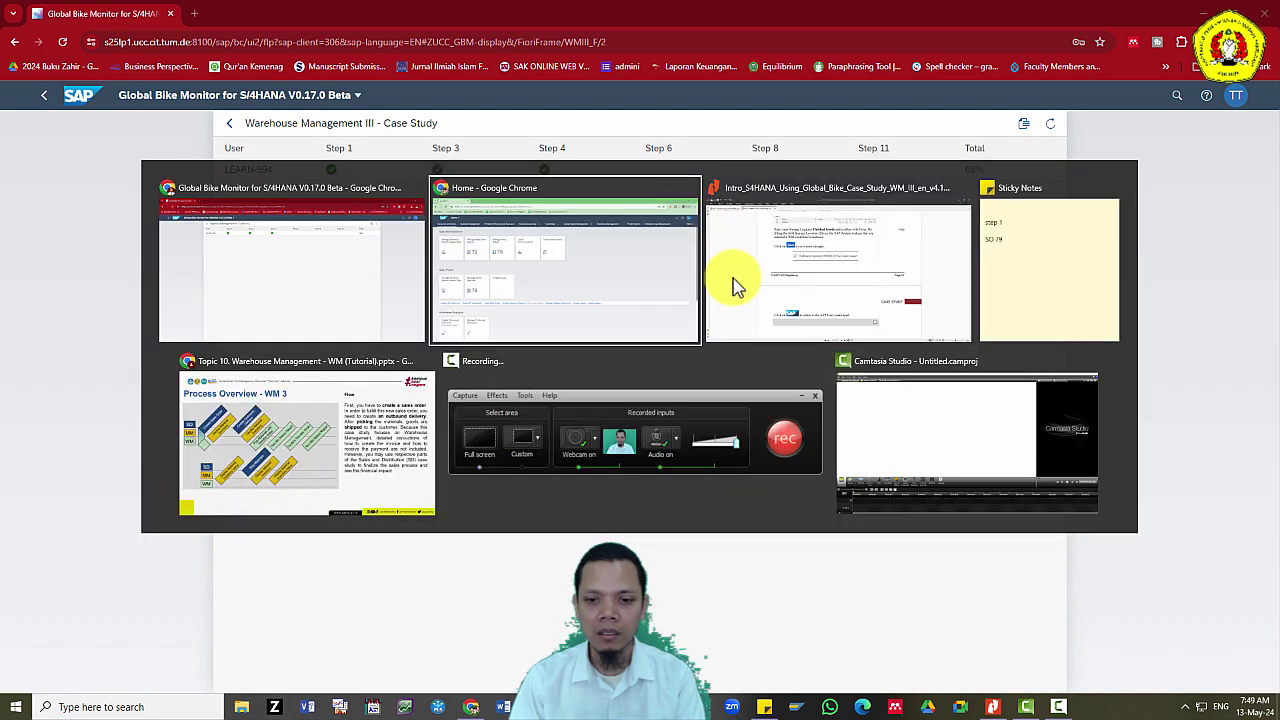
scroll(667, 490, "down", 5)
scroll(667, 490, "down", 10)
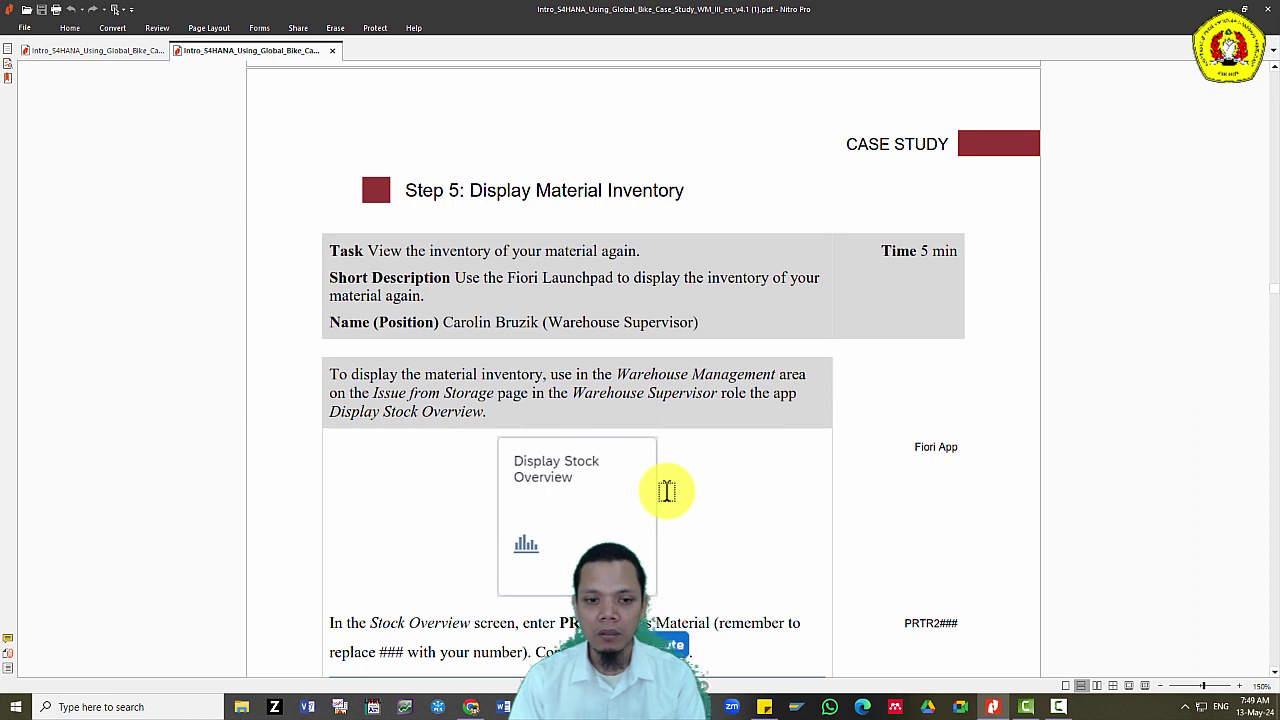
scroll(667, 490, "down", 2)
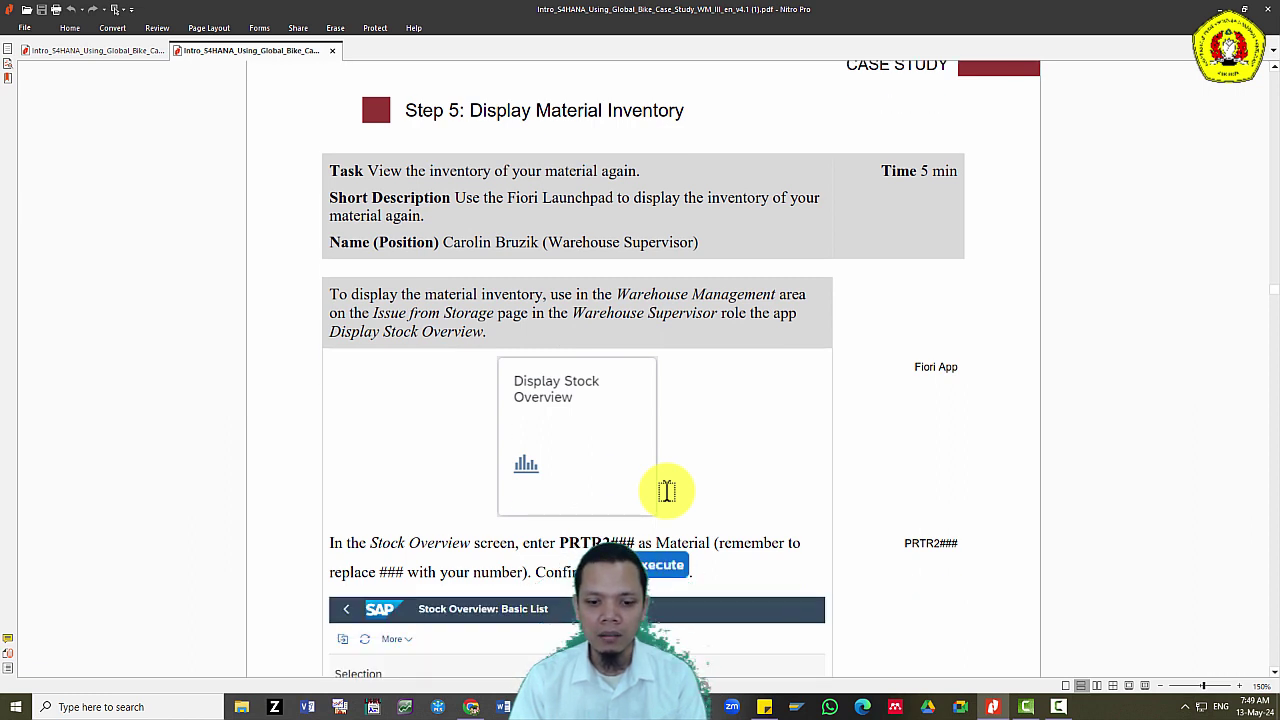
scroll(667, 490, "down", 3)
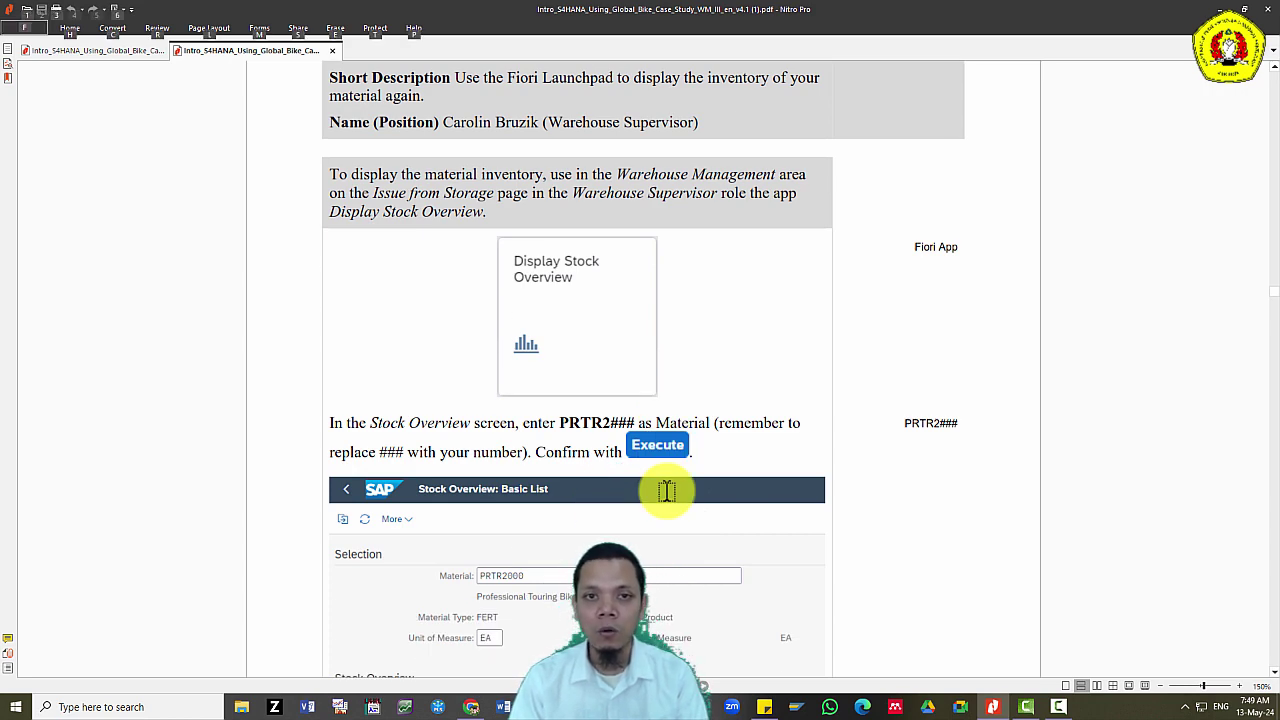
Switch to the SAP launchpad in Chrome and run Display Stock Overview from the Issue from Storage page for material PRTR2994.
key("alt+Tab")
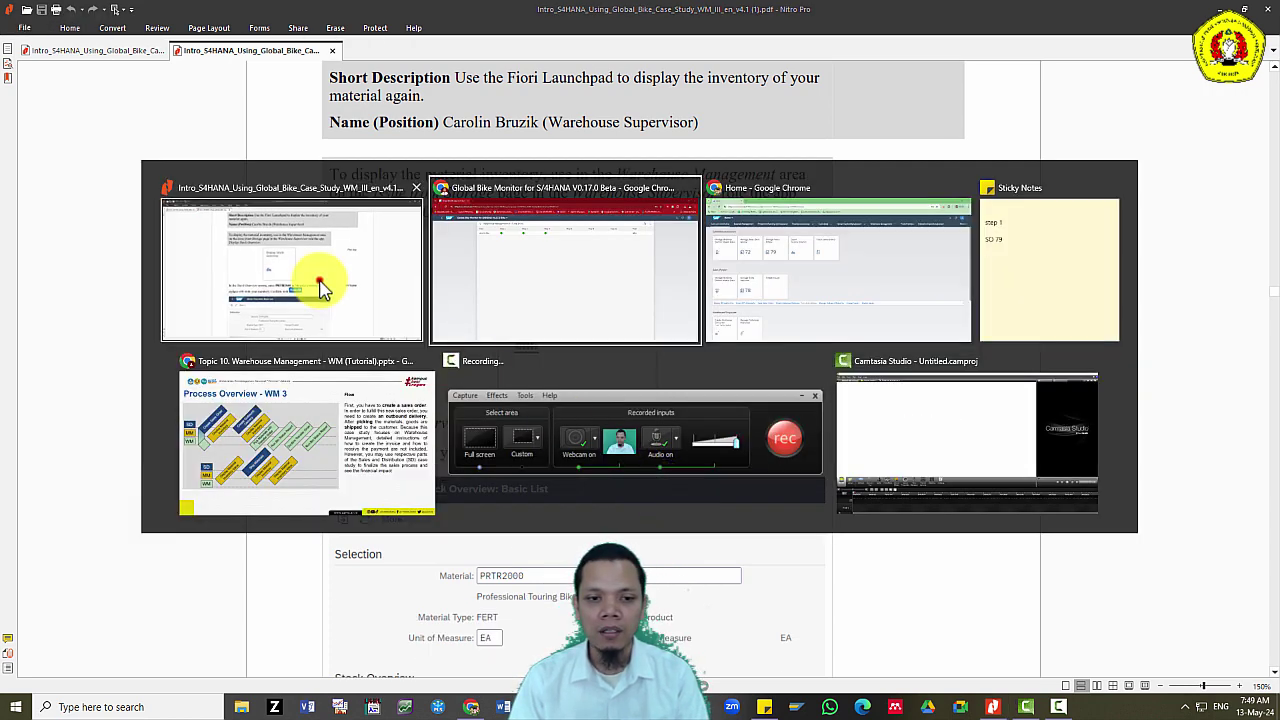
left_click(320, 286)
key("alt+Tab")
left_click(720, 290)
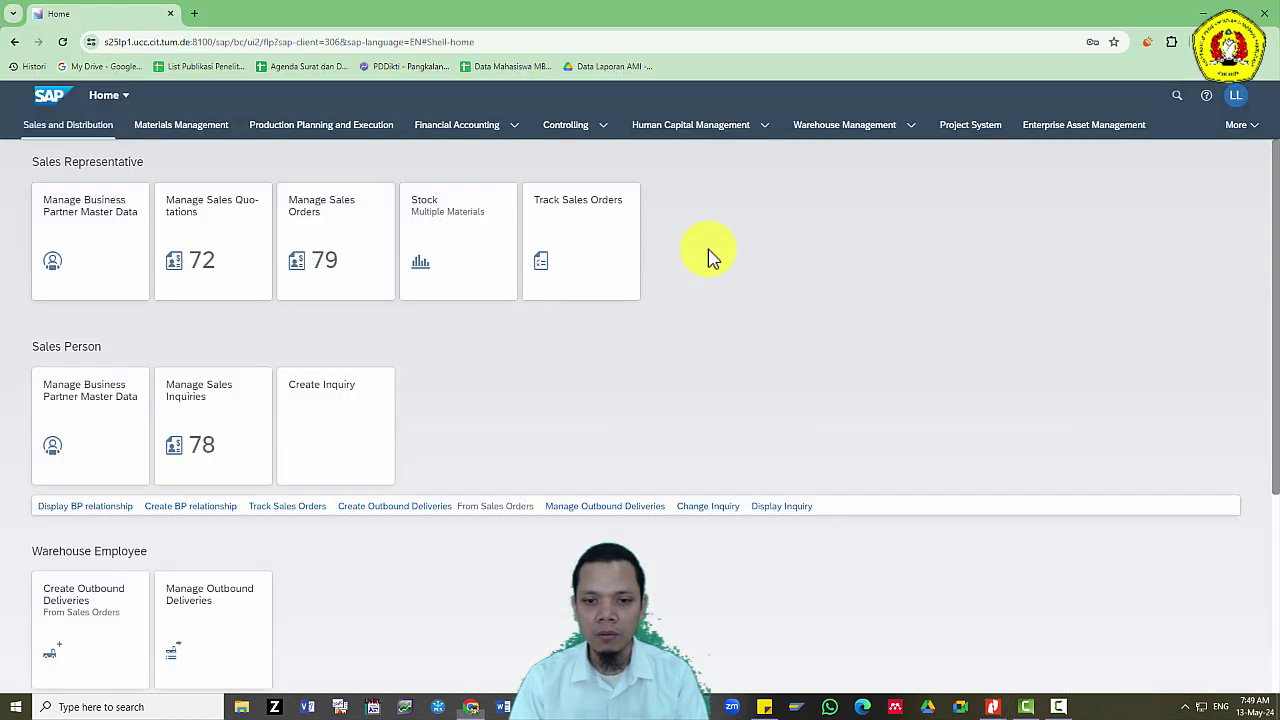
left_click(905, 128)
left_click(905, 176)
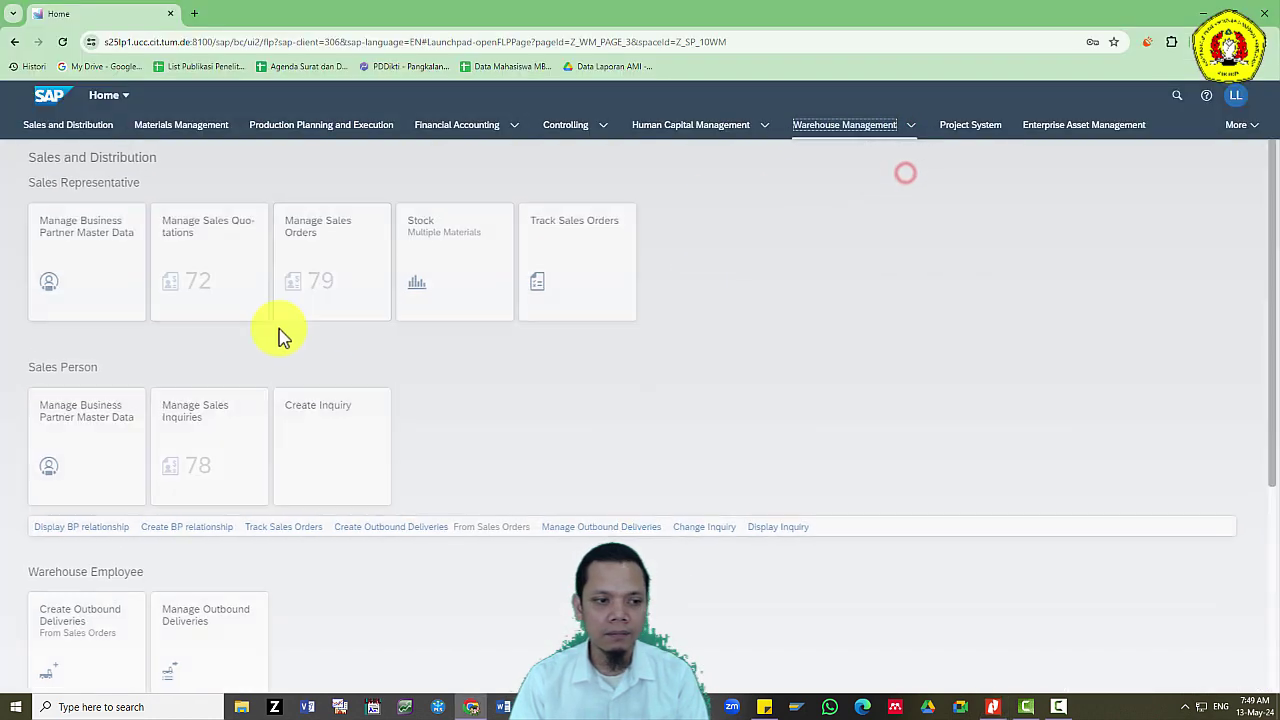
left_click(128, 432)
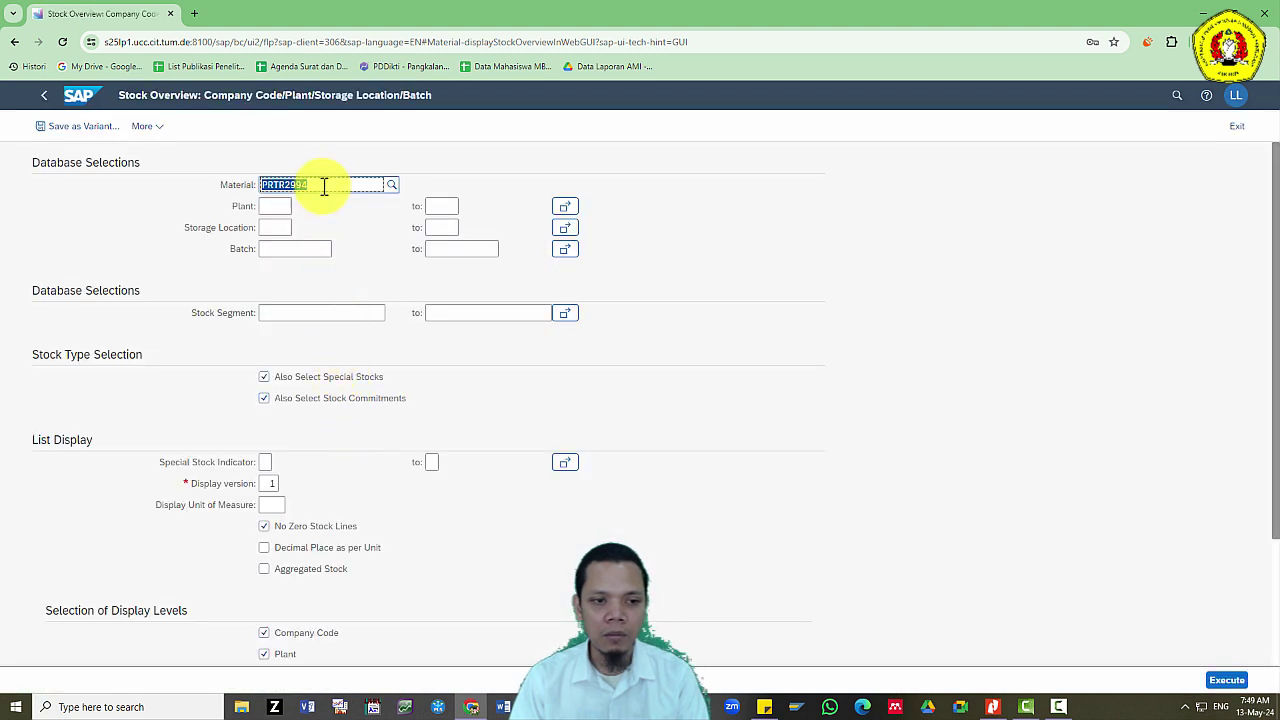
left_click(1223, 685)
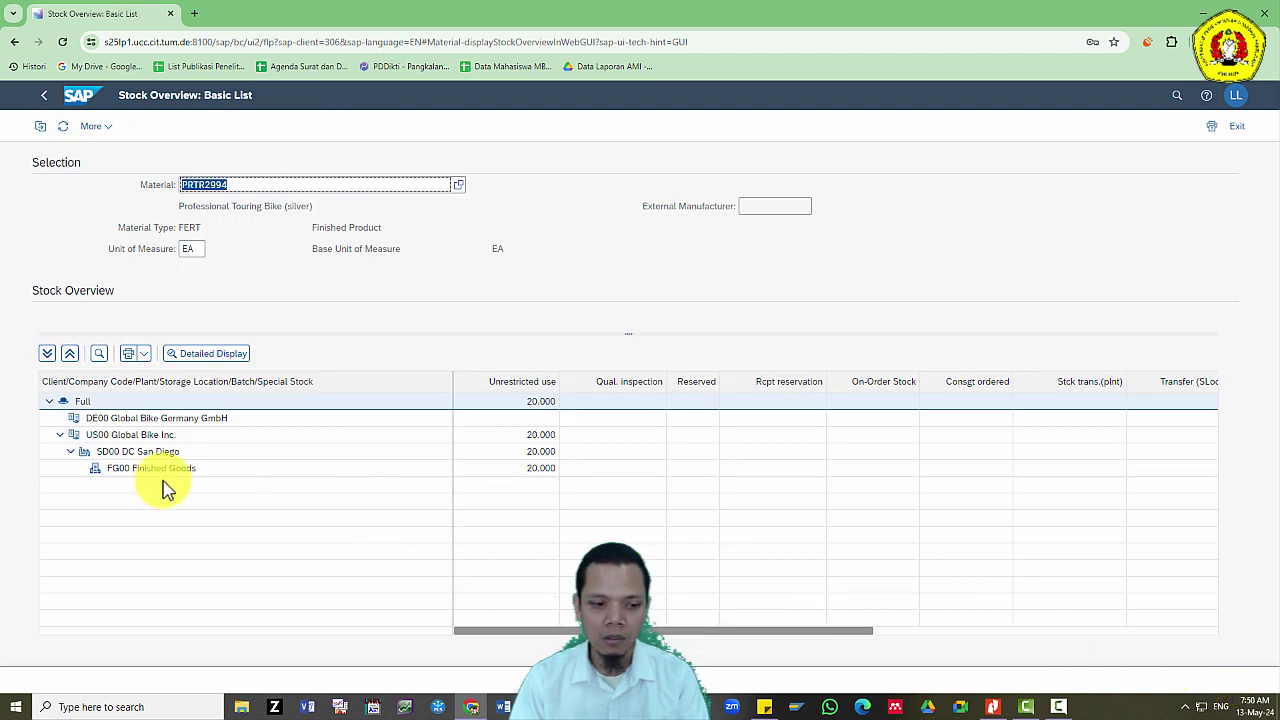
Open the detailed display for storage location FG00 Finished Goods and examine the unrestricted-use and scheduled-for-delivery stock.
left_click(148, 474)
left_click(186, 358)
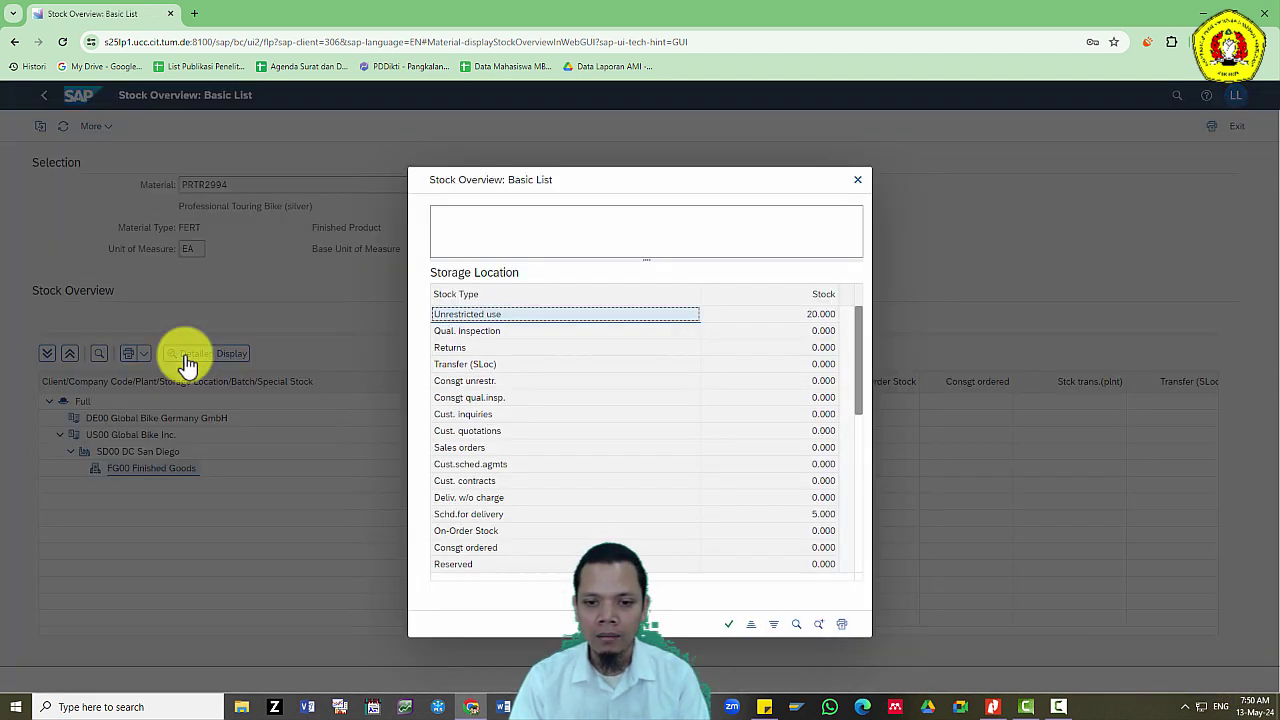
left_click(768, 314)
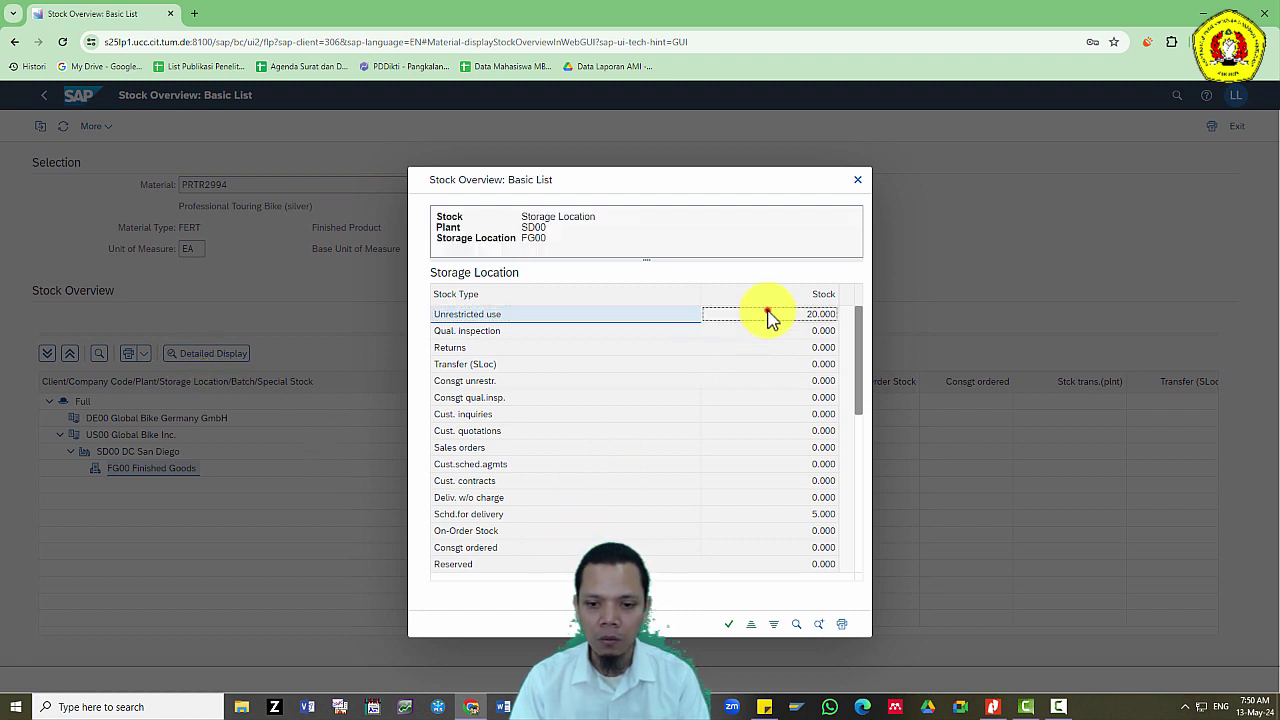
left_click(494, 518)
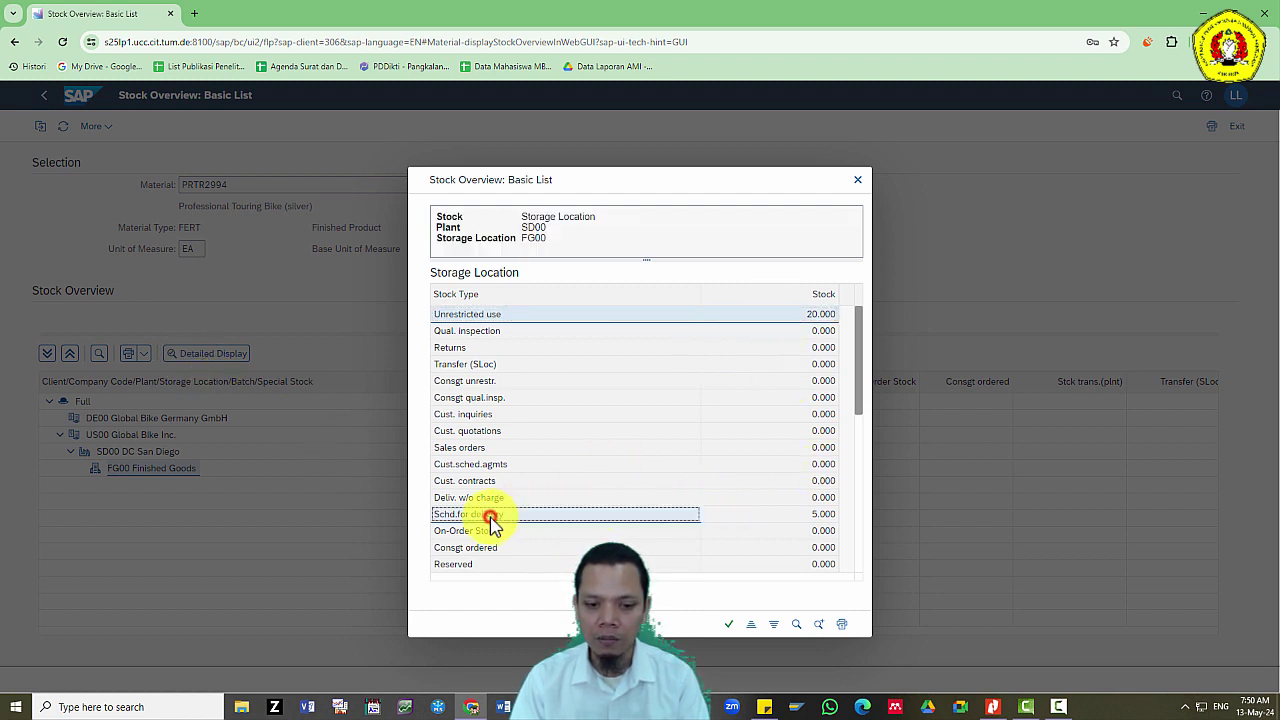
Switch to the case study PDF in Nitro Pro and read the end of Step 5 and the Step 6: Pick Materials with Transfer Order instructions.
key("alt+Tab")
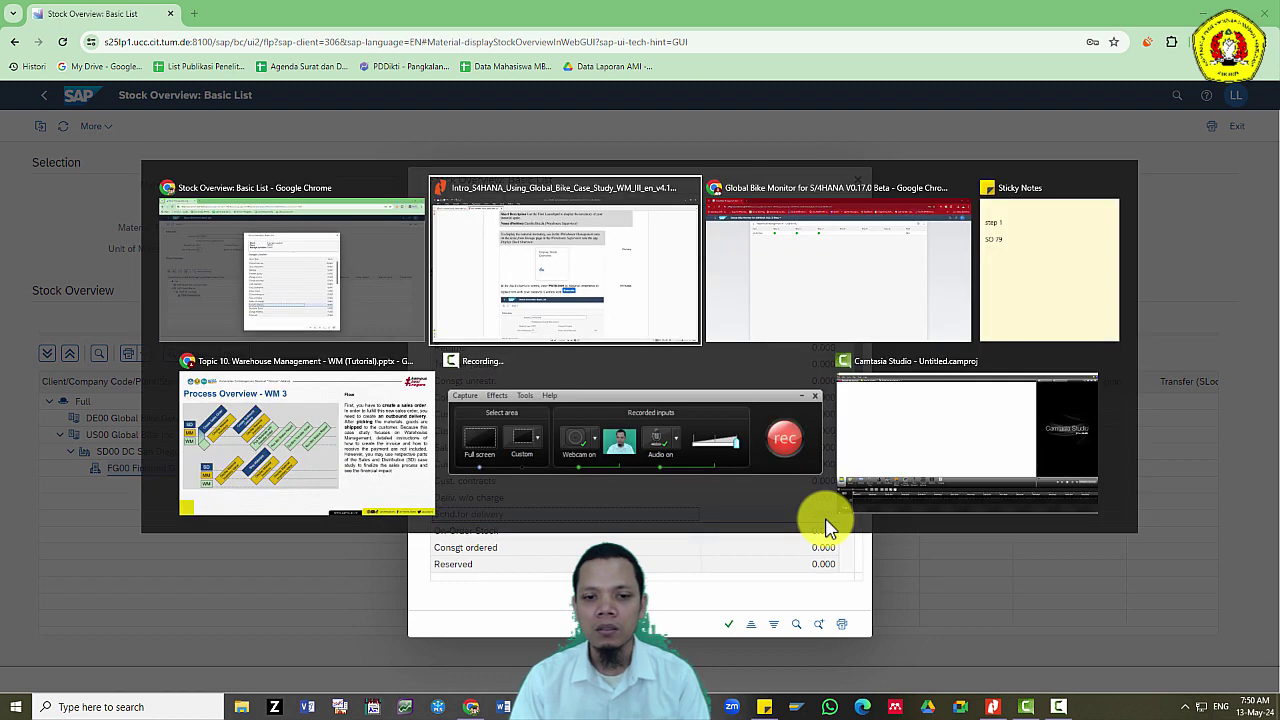
scroll(740, 505, "down", 10)
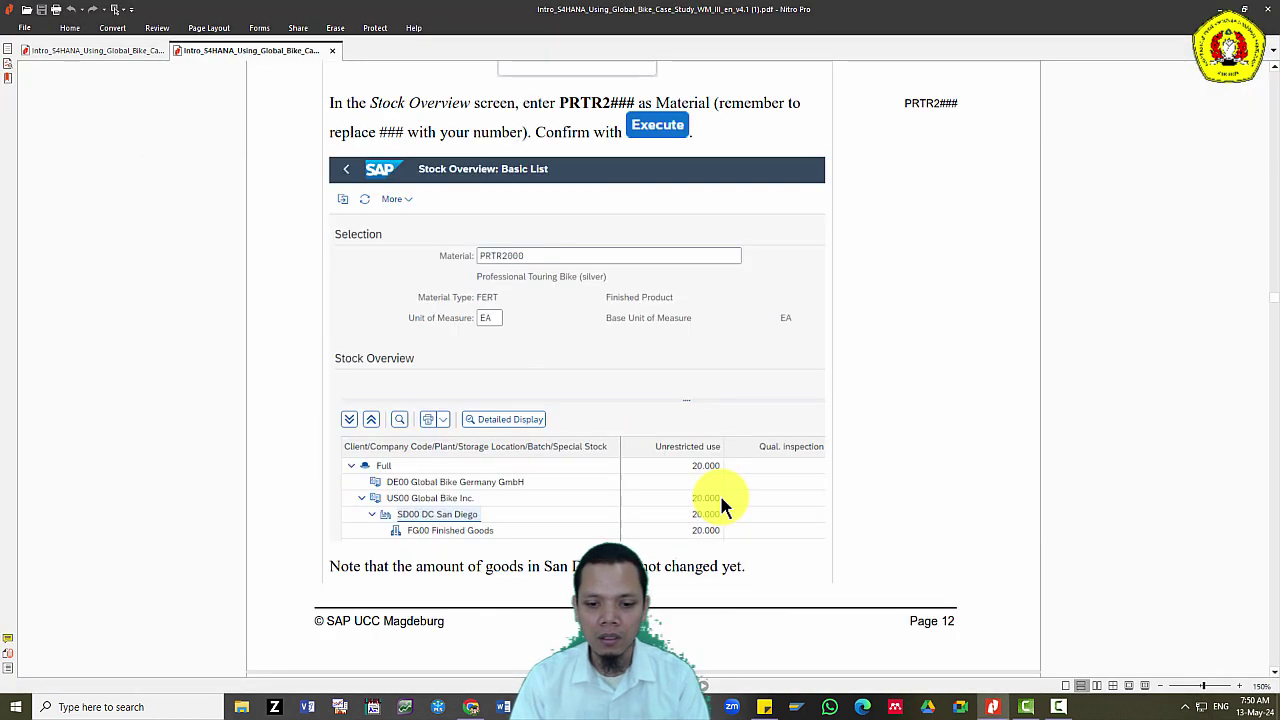
scroll(722, 500, "down", 3)
scroll(722, 500, "up", 9)
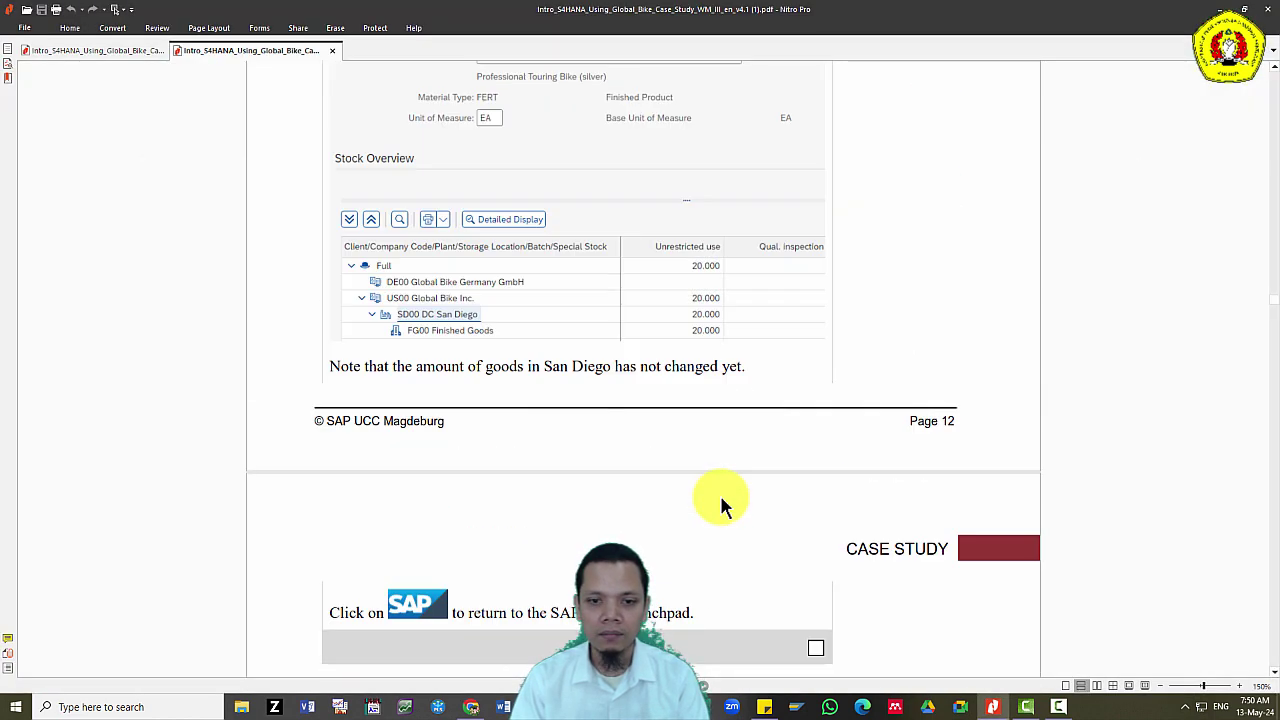
scroll(700, 506, "down", 3)
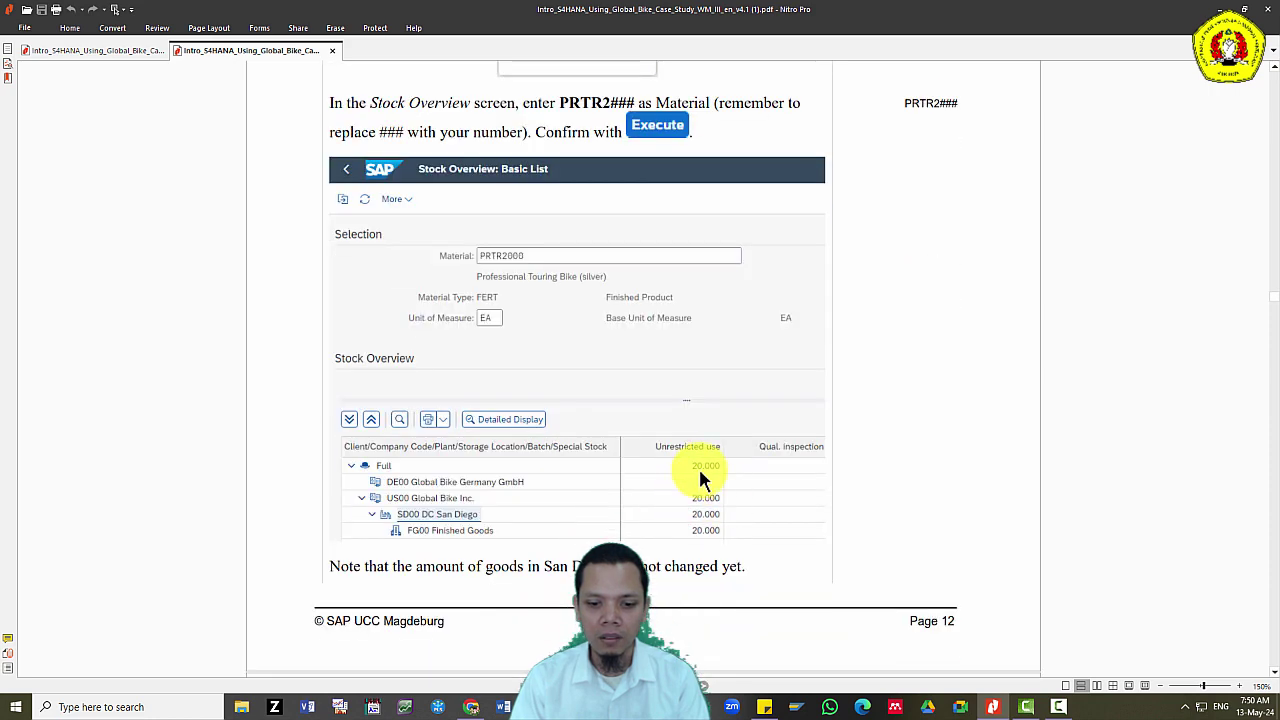
scroll(694, 507, "down", 3)
scroll(693, 508, "down", 18)
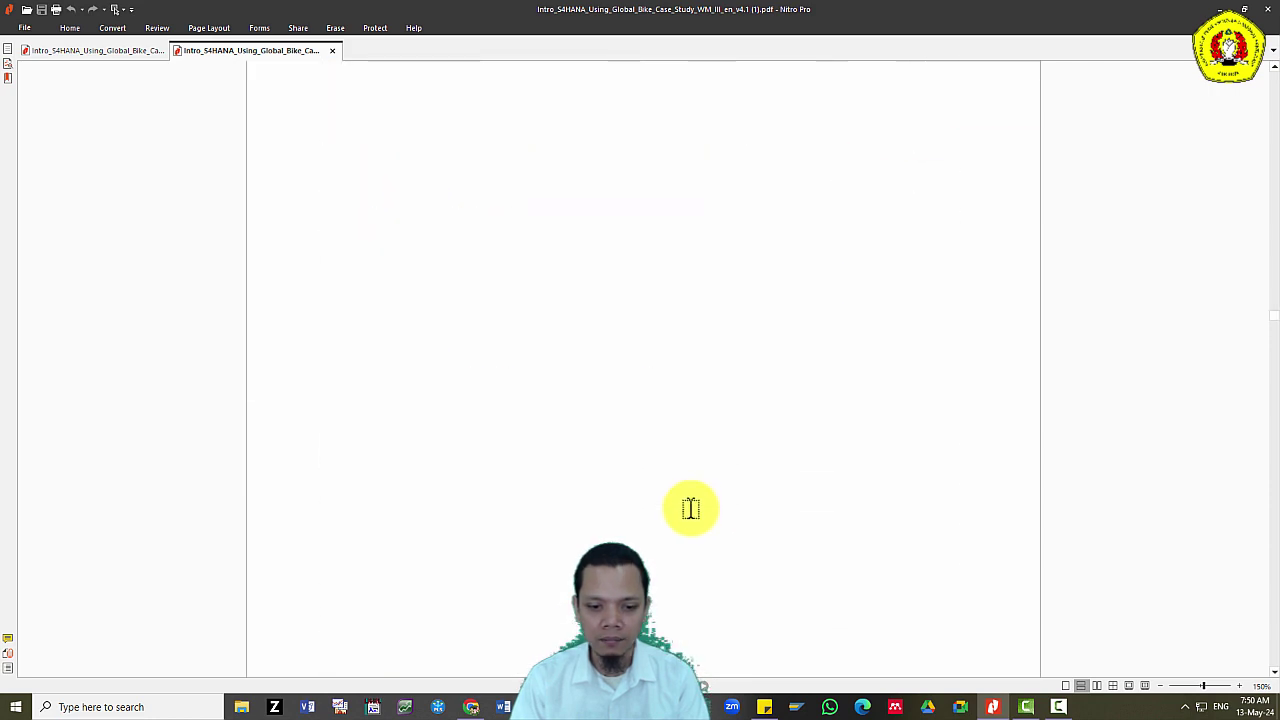
scroll(685, 510, "down", 3)
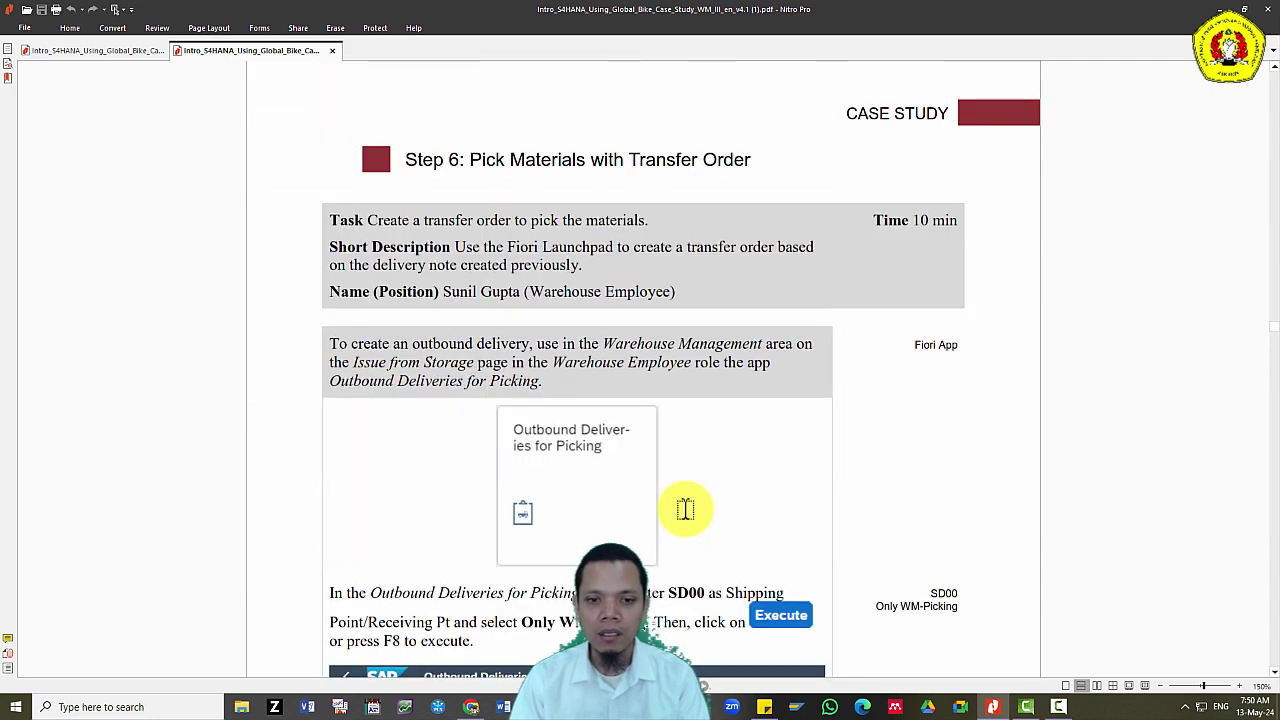
scroll(685, 510, "down", 1)
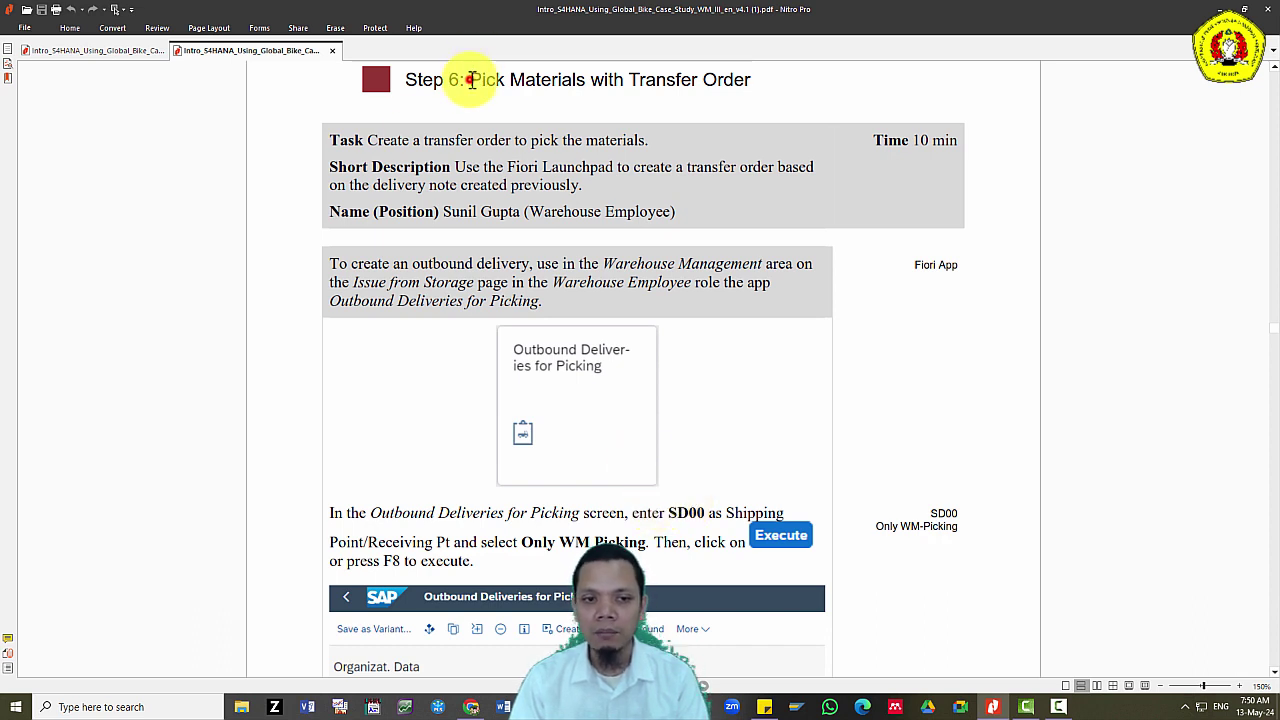
left_click_drag(469, 81, 496, 79)
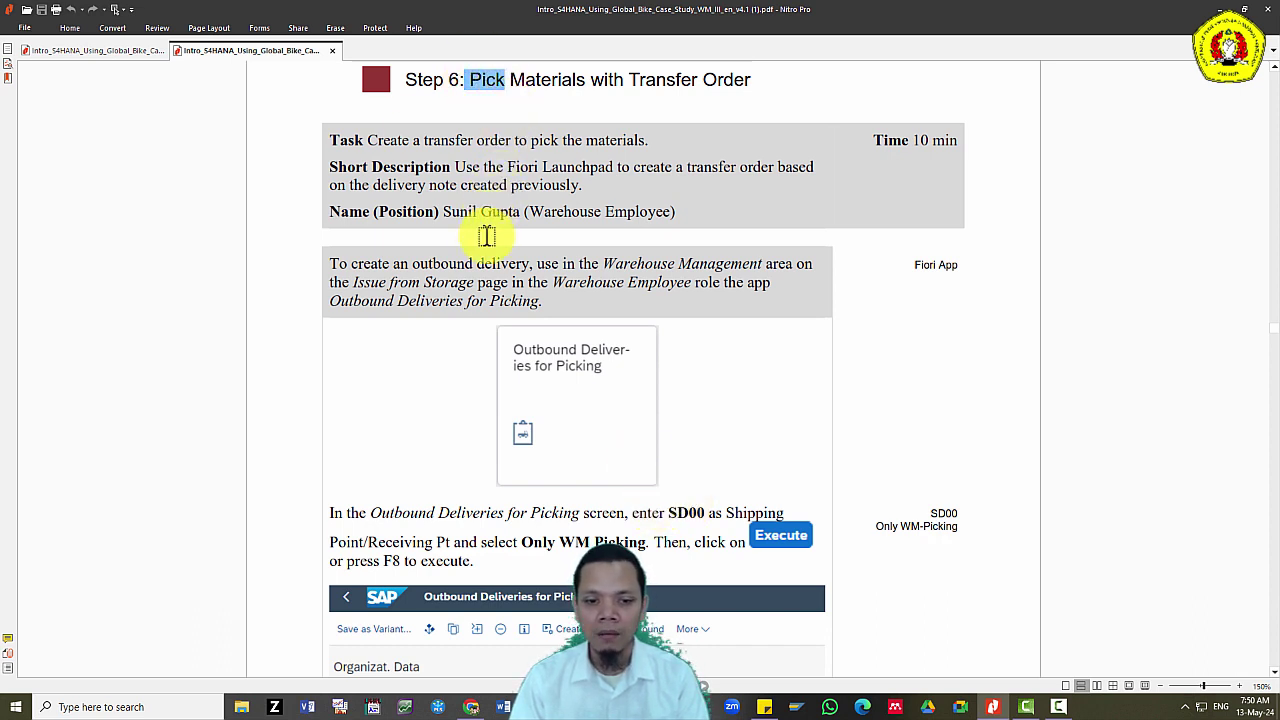
Switch back to SAP in Chrome, leave the stock overview, and open Outbound Deliveries for Picking from the Issue from Storage page.
key("alt+Tab")
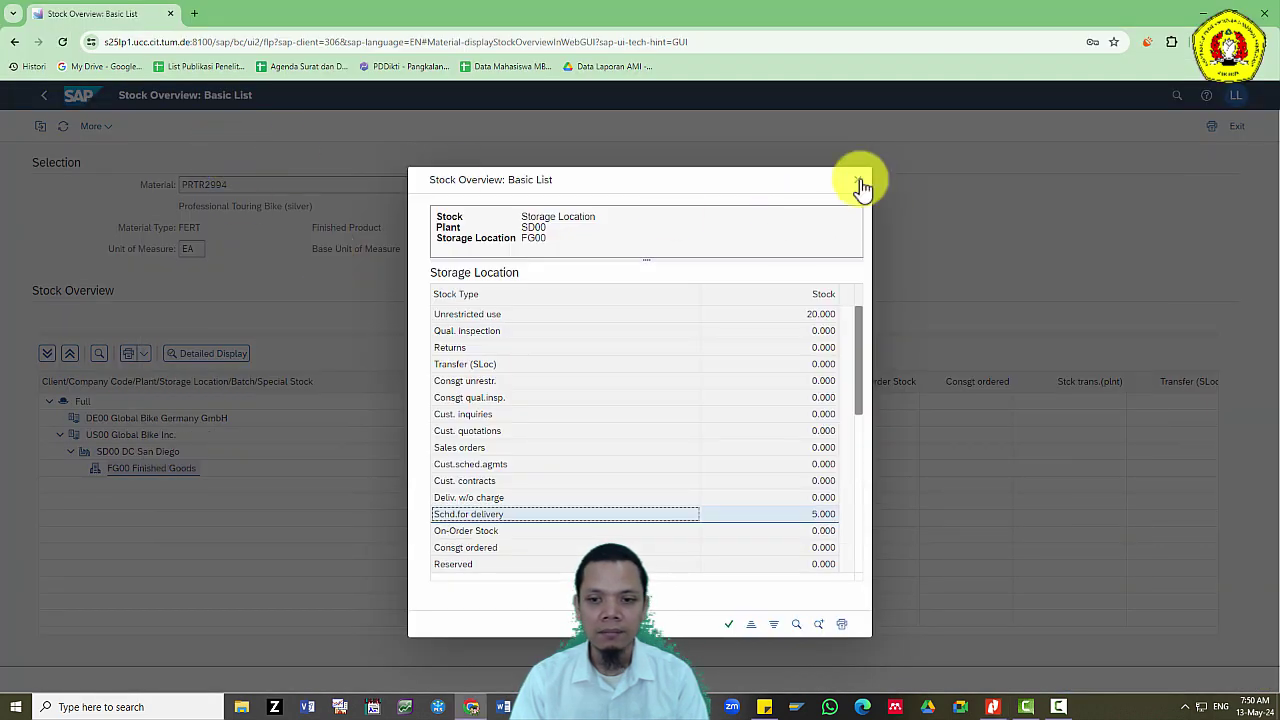
left_click(858, 182)
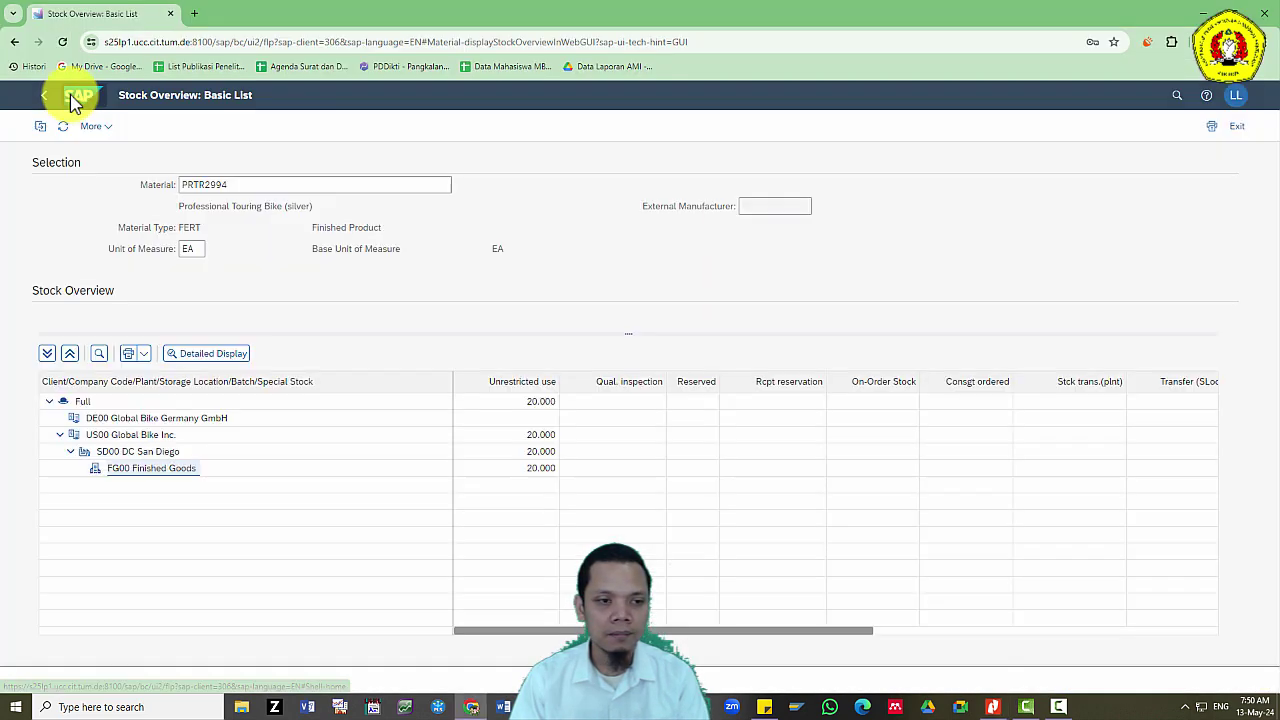
left_click(71, 98)
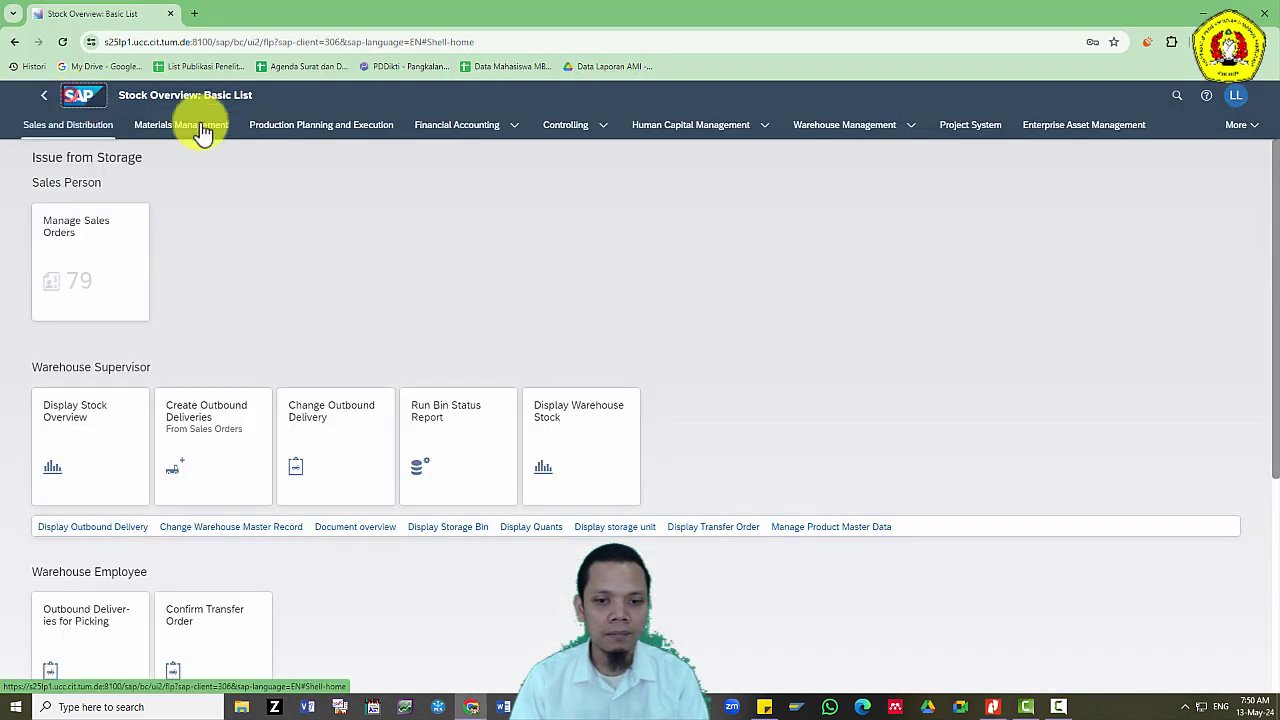
left_click(907, 131)
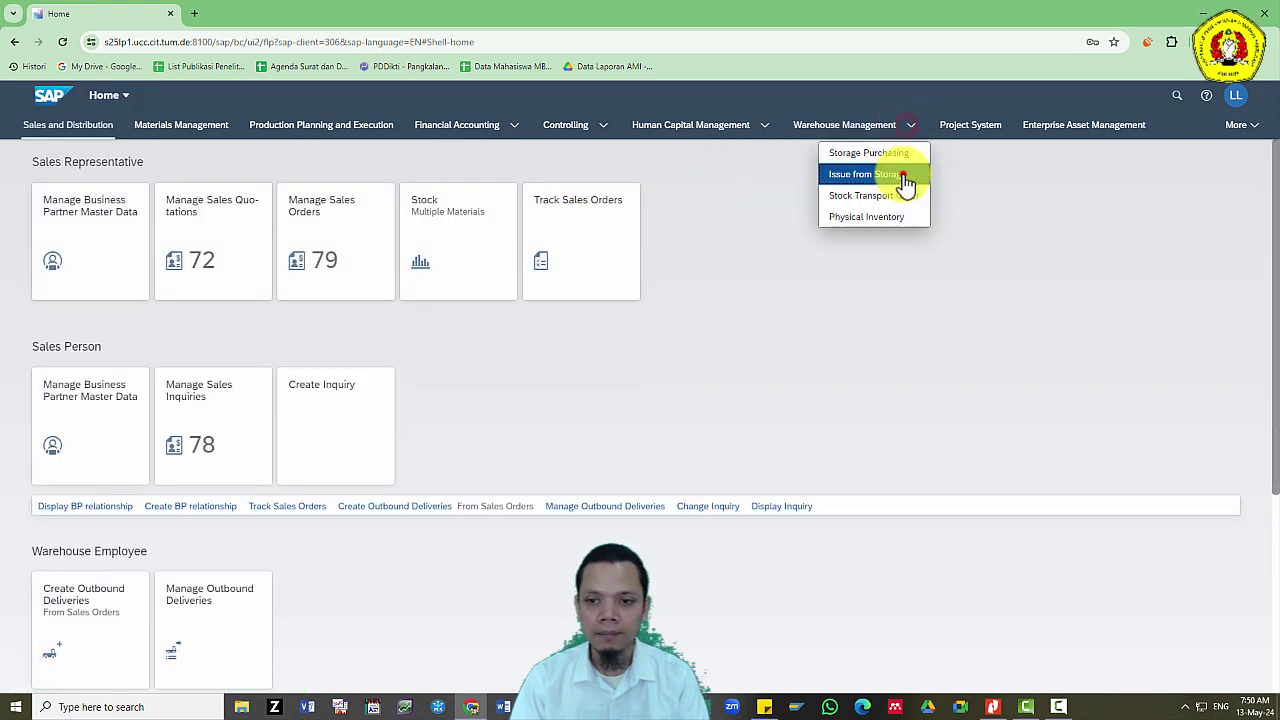
left_click(900, 174)
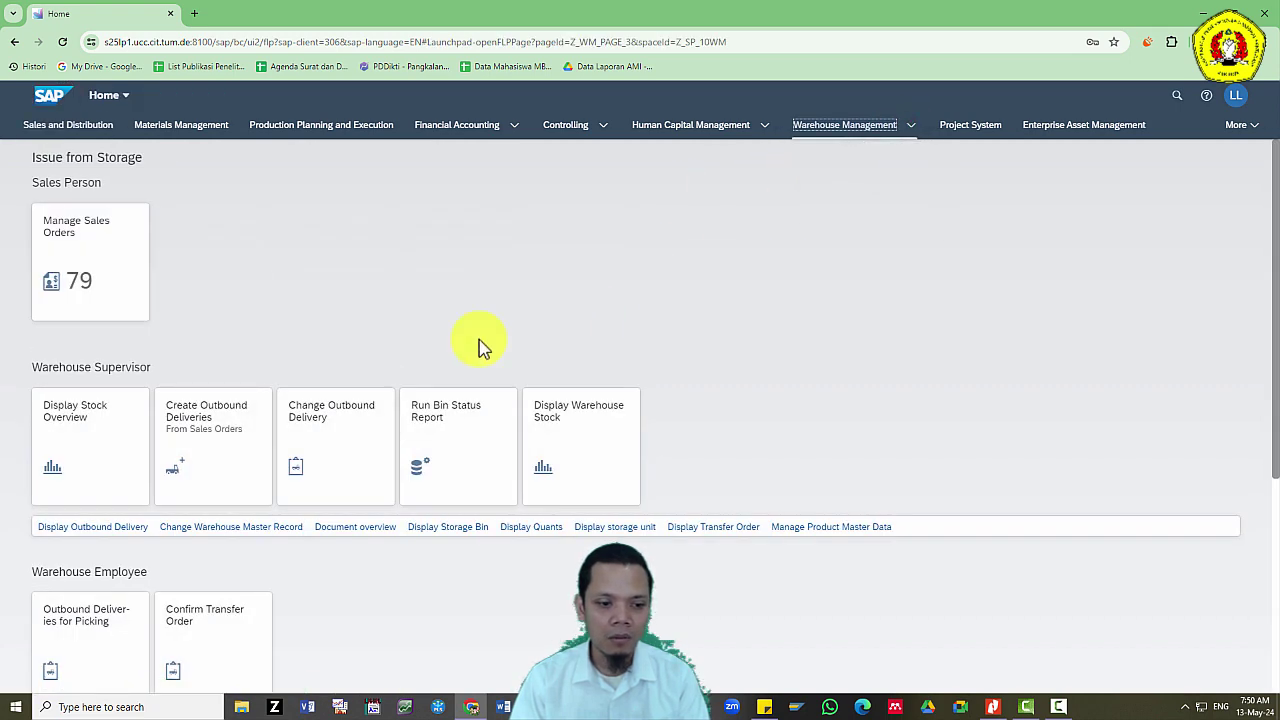
scroll(645, 390, "down", 1)
scroll(645, 390, "down", 2)
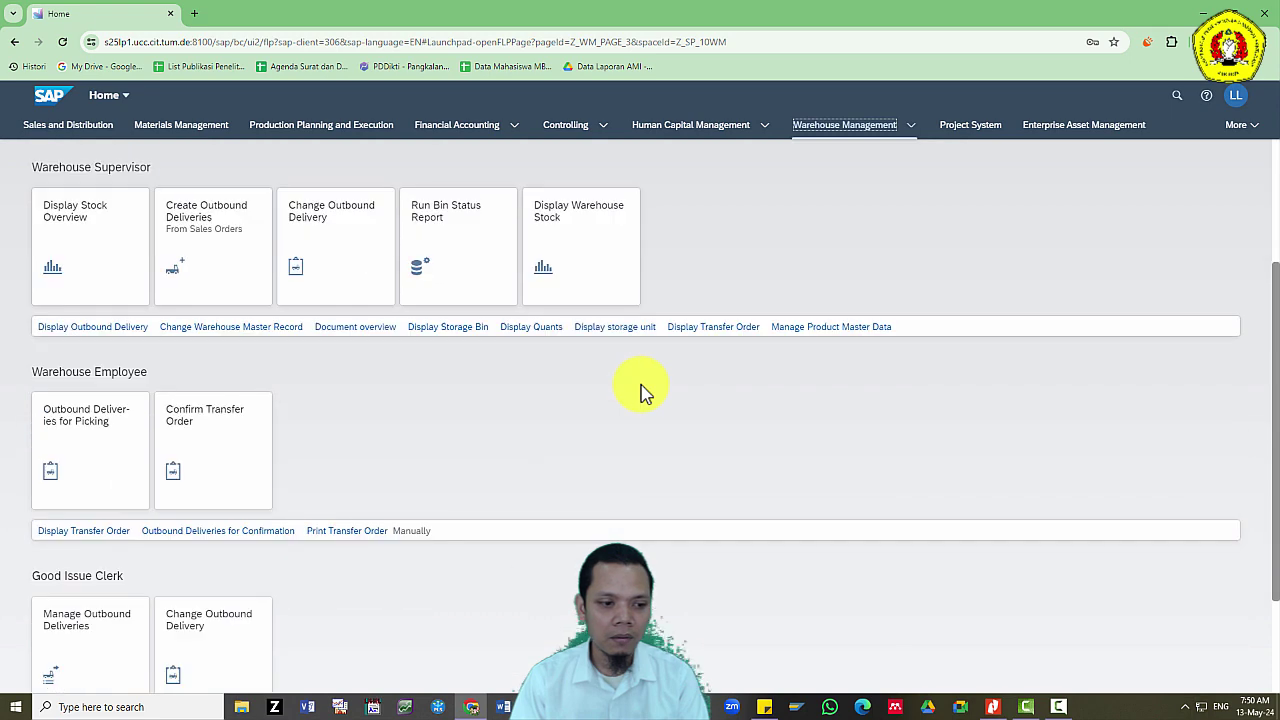
left_click(106, 423)
Set the Shipping Point/Receiving Pt to SD00 and select Only WM Picking, checking the settings against the case study PDF.
key("alt+Tab")
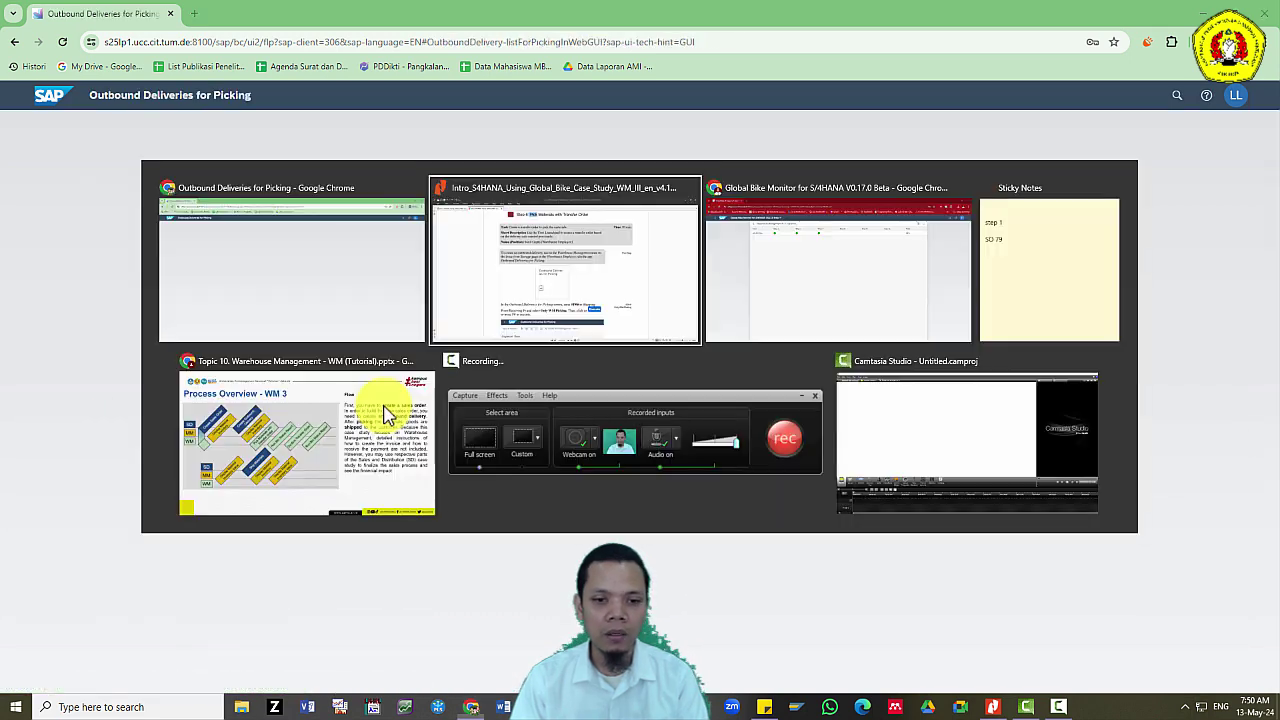
scroll(680, 318, "down", 3)
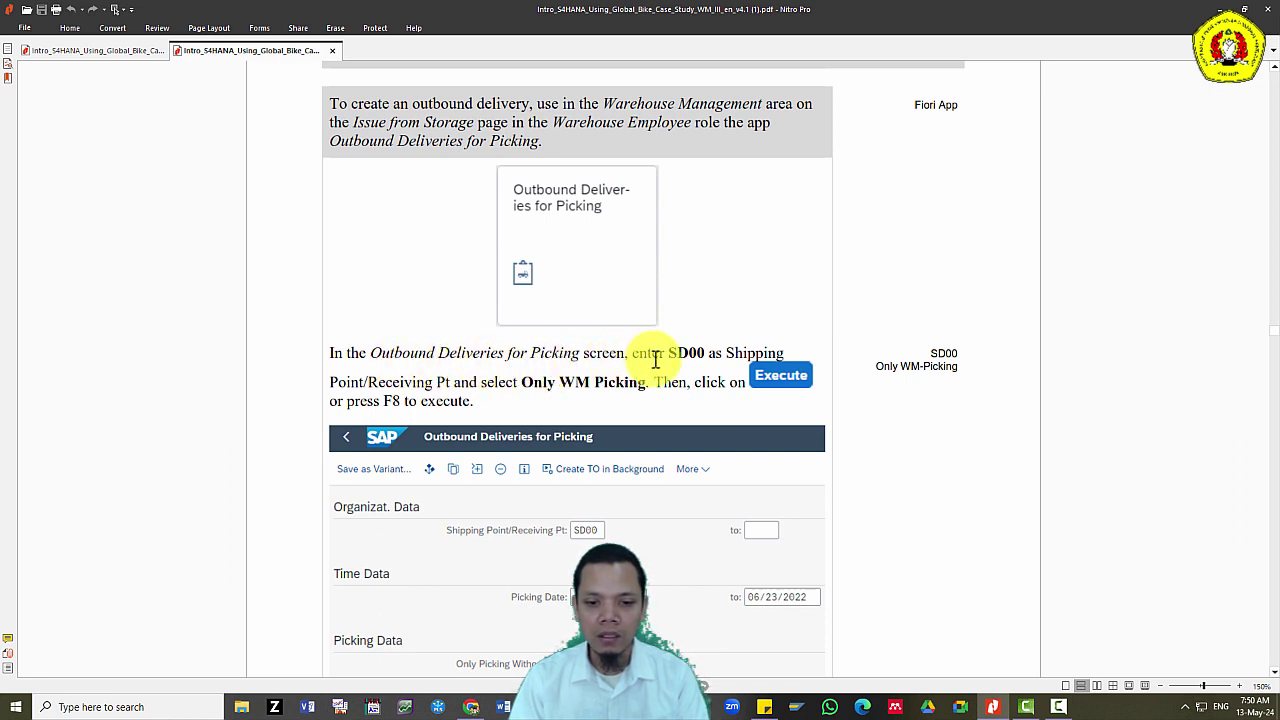
key("alt+Tab")
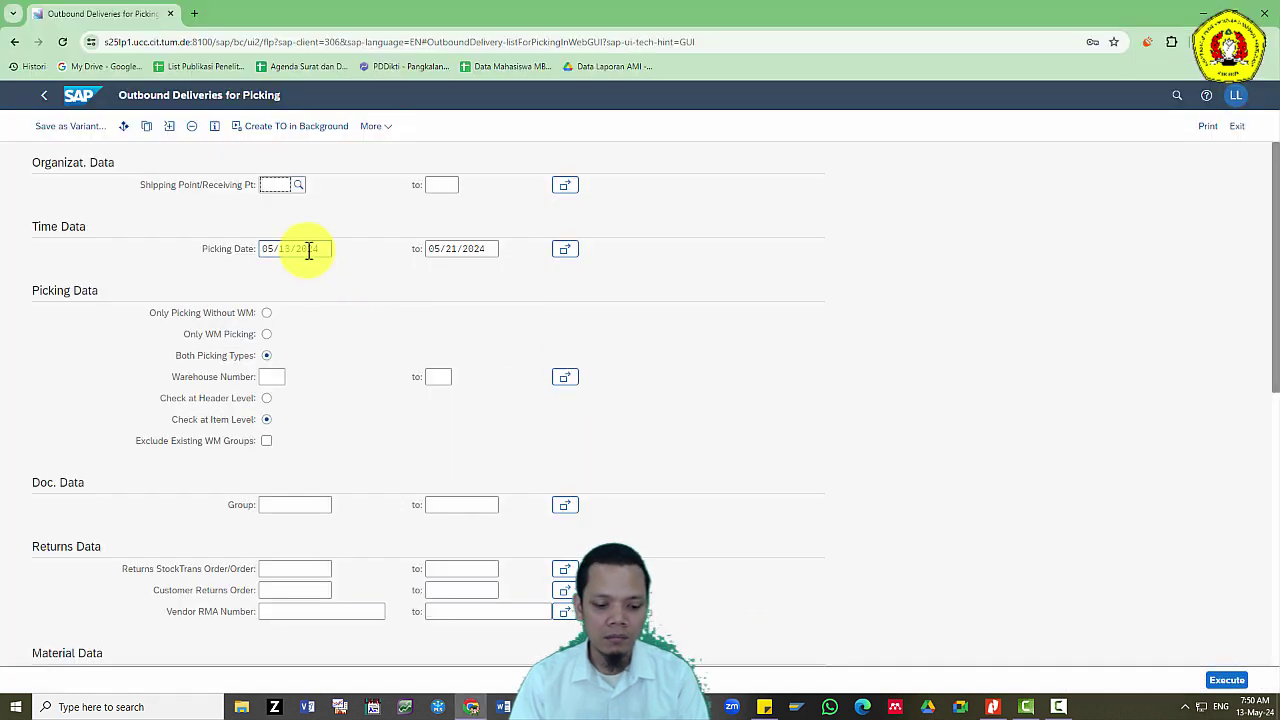
key("alt+Tab")
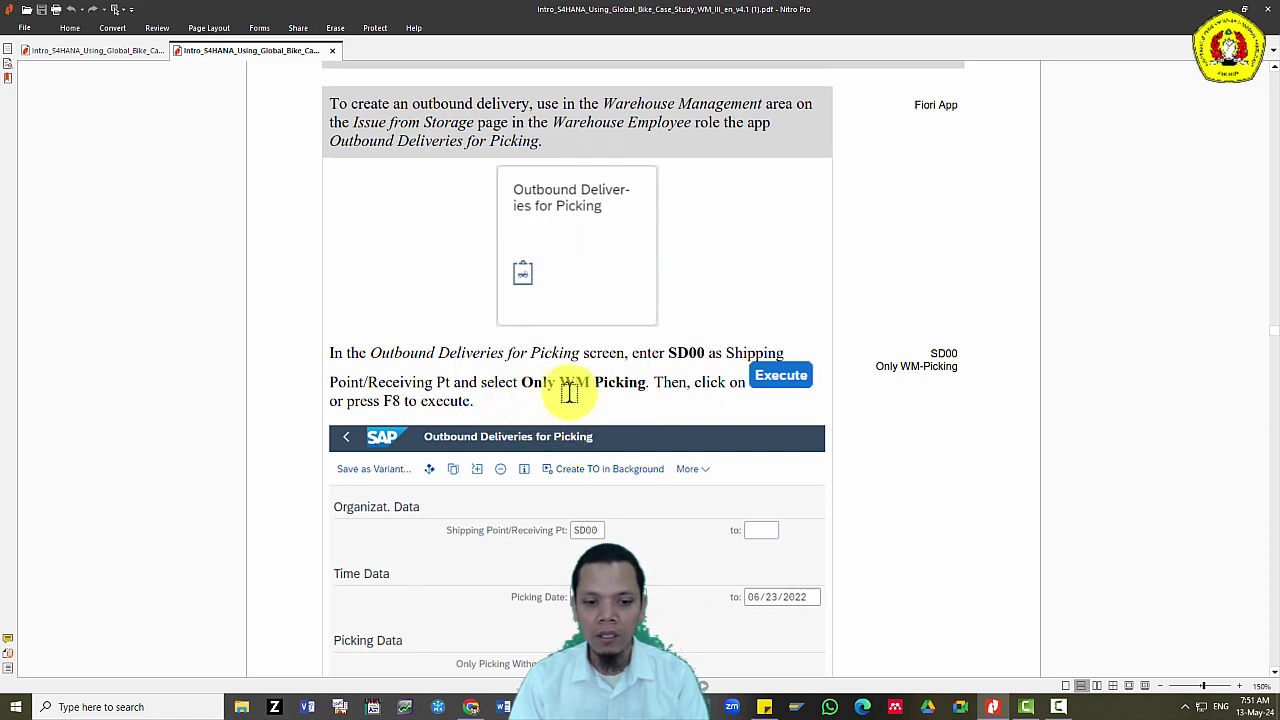
key("alt+Tab")
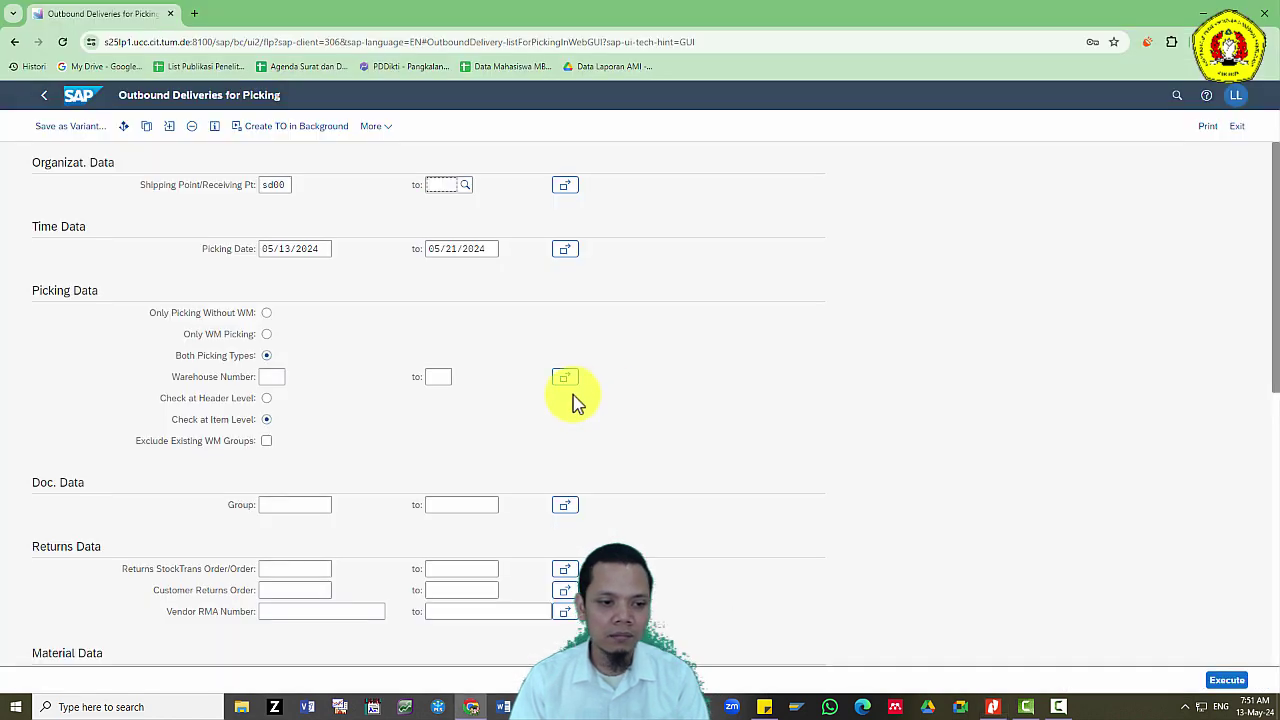
left_click(266, 334)
key("alt+Tab")
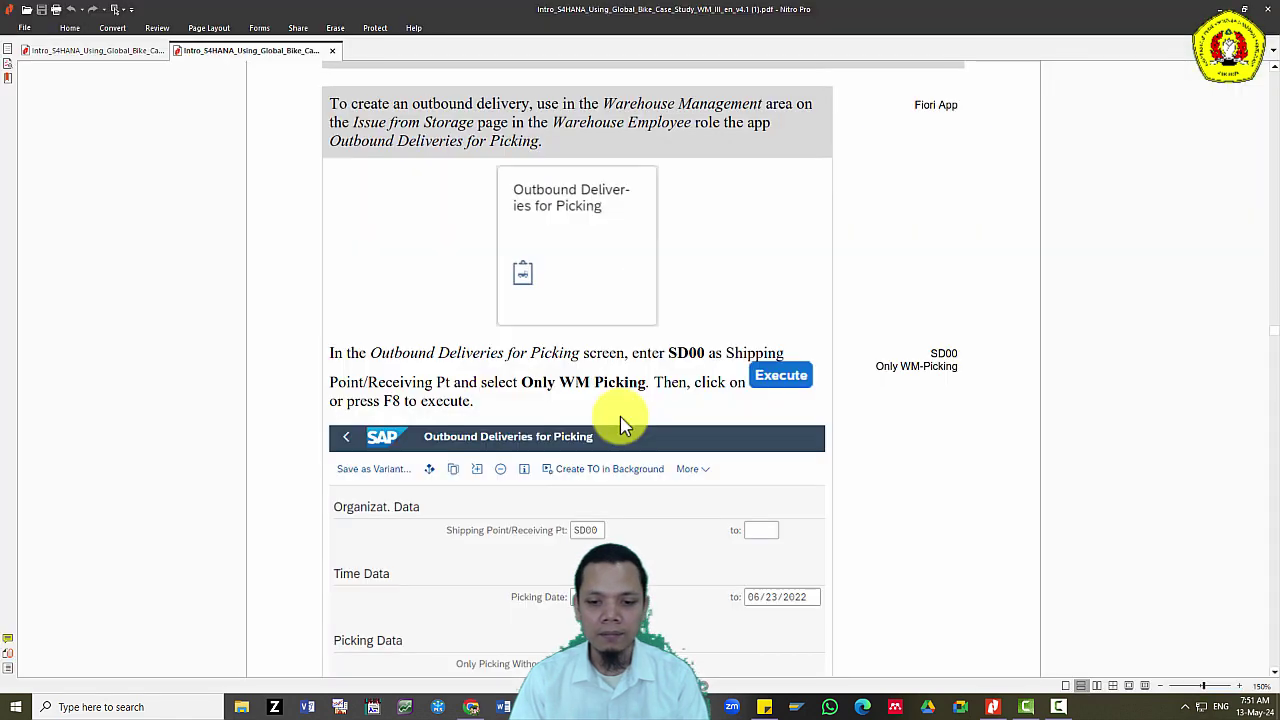
scroll(620, 415, "down", 5)
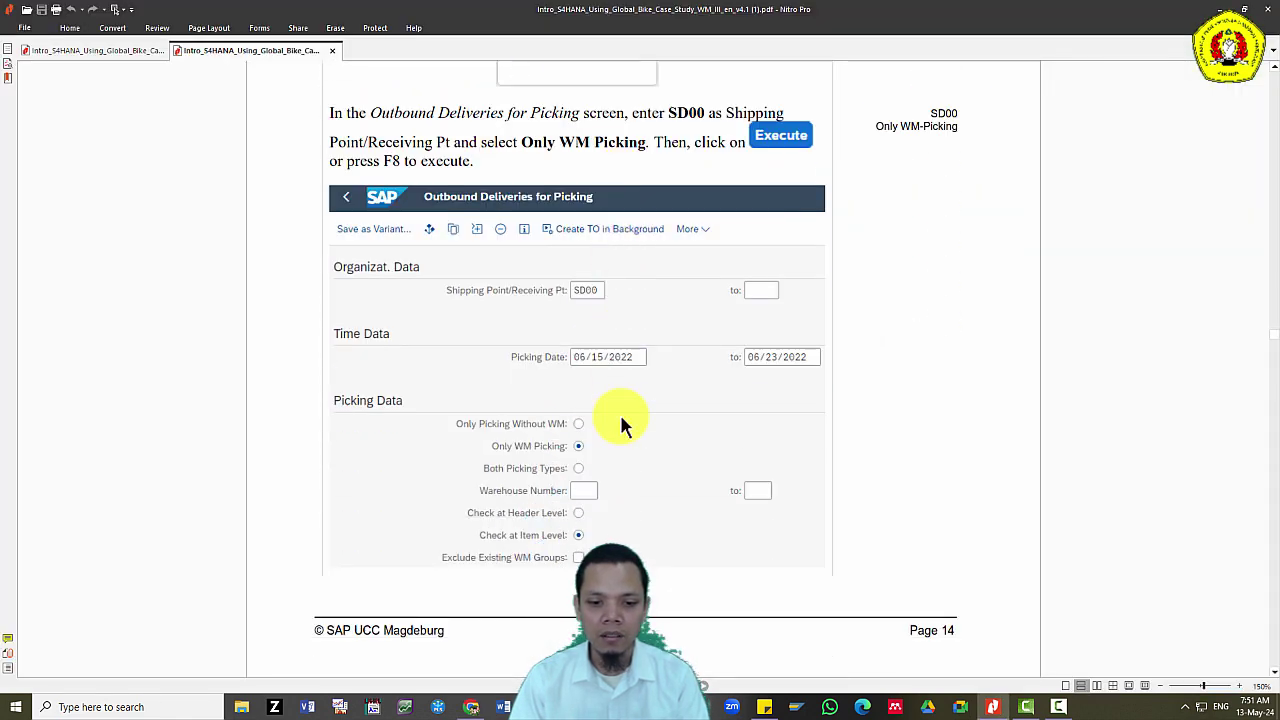
key("alt+Tab")
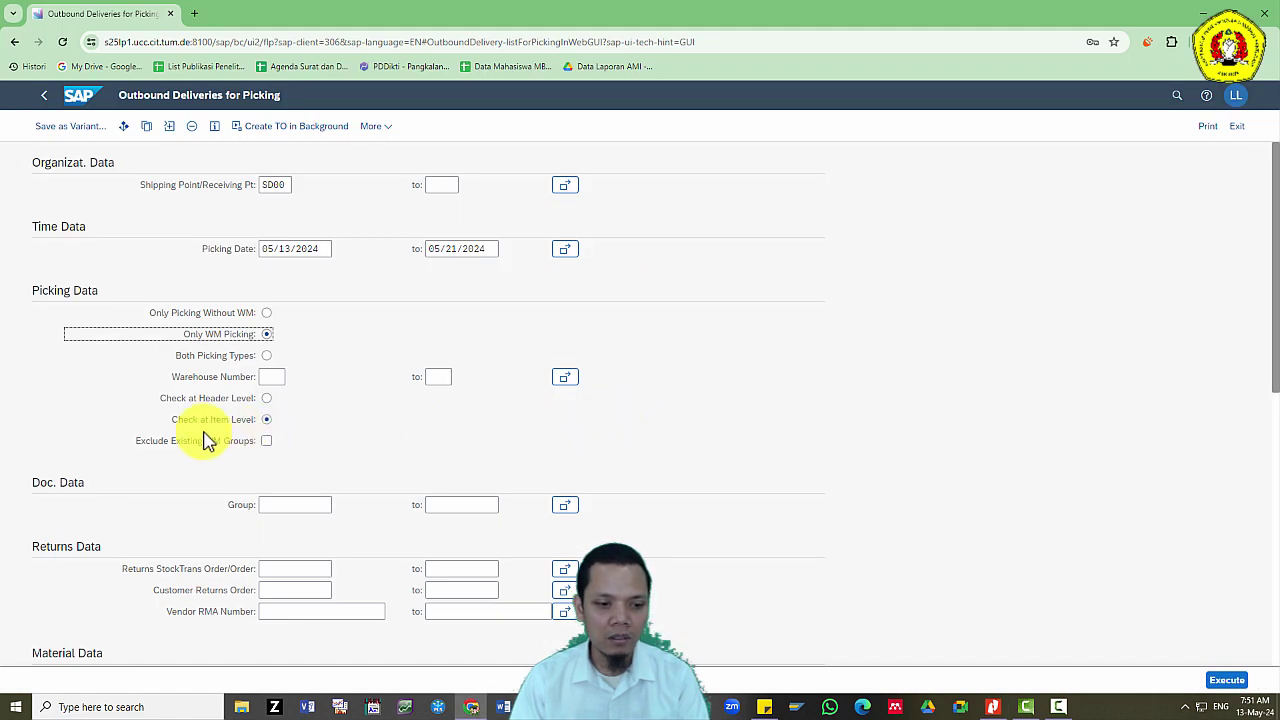
Compare the Outbound Deliveries for Picking settings with the case study PDF and execute the selection in SAP.
key("alt+Tab")
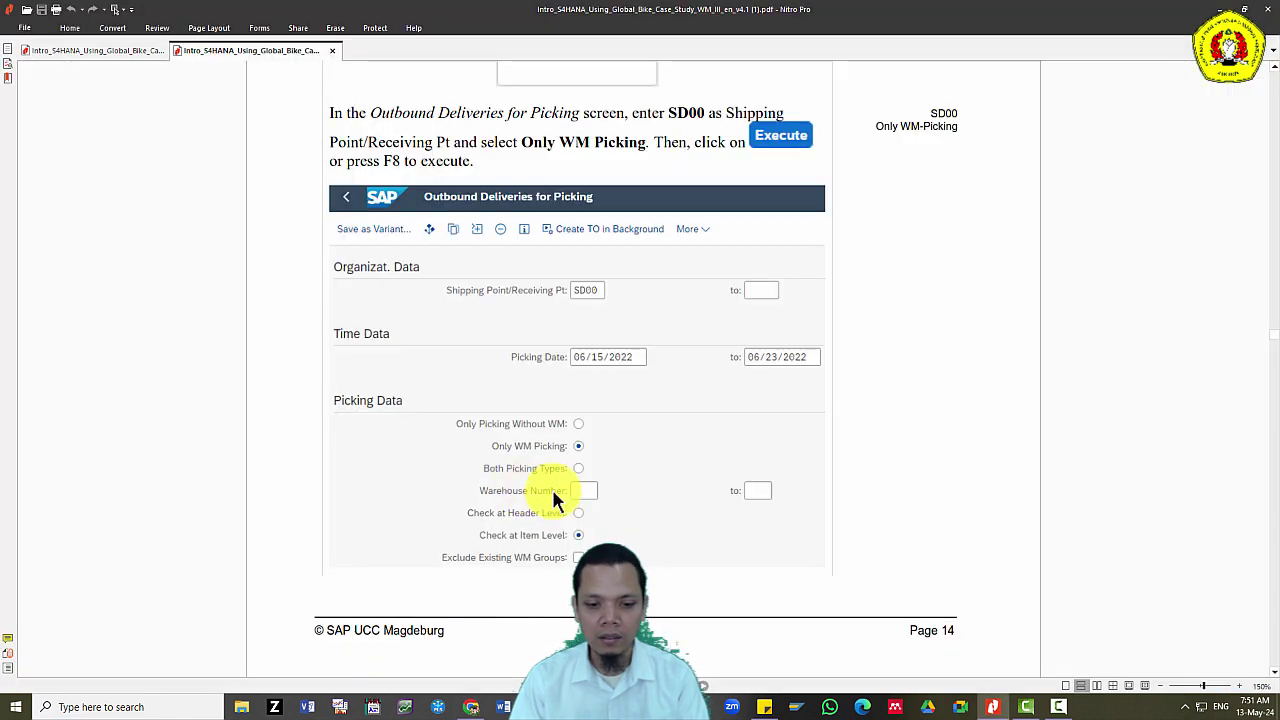
key("alt+Tab")
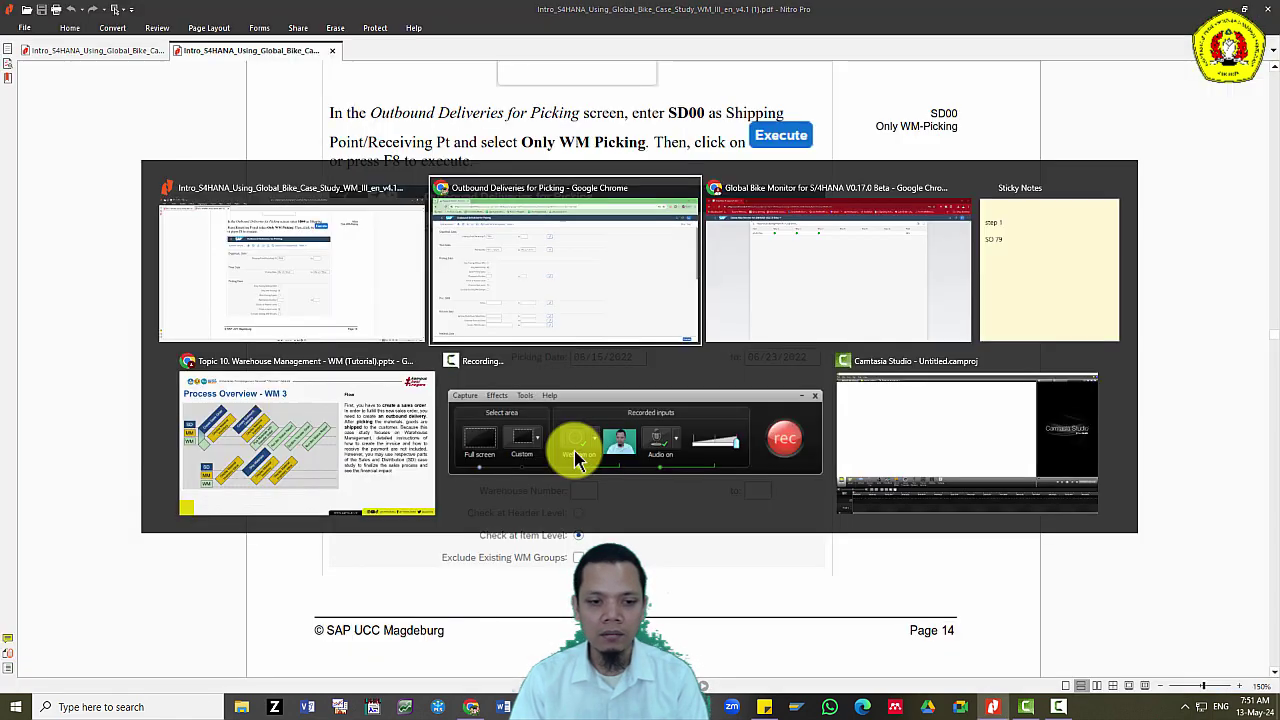
key("alt+Tab")
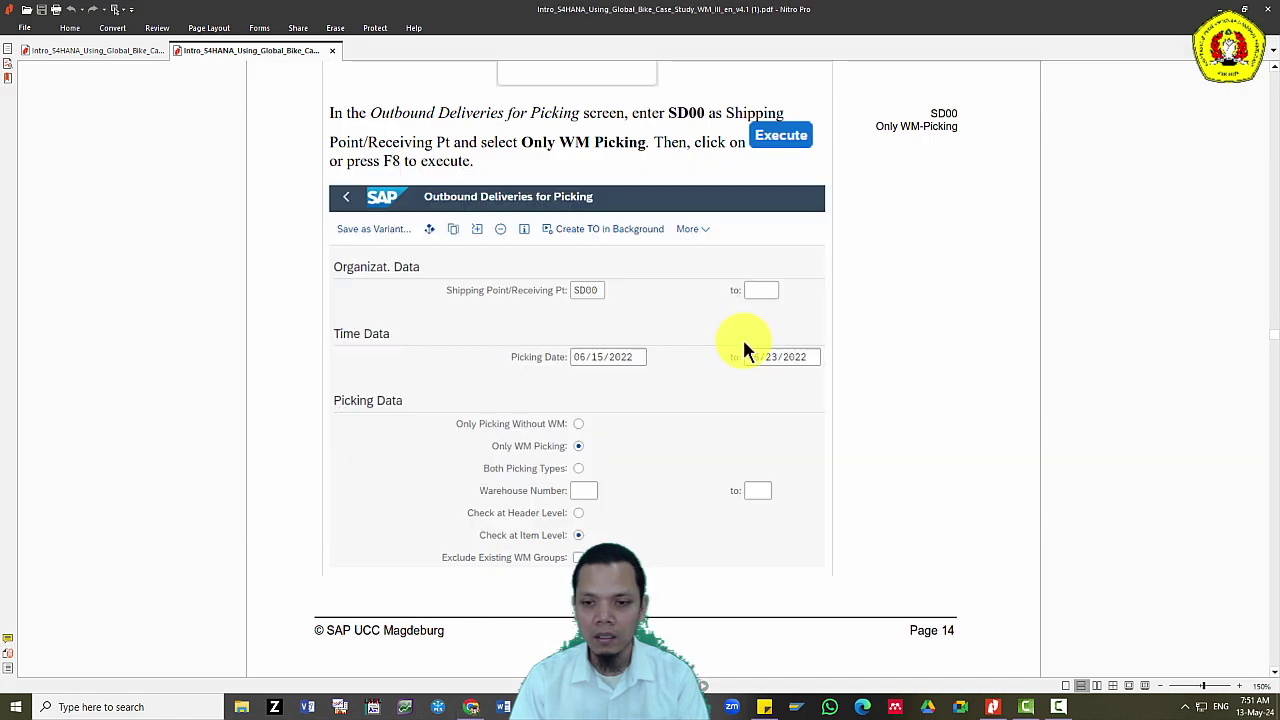
key("alt+Tab")
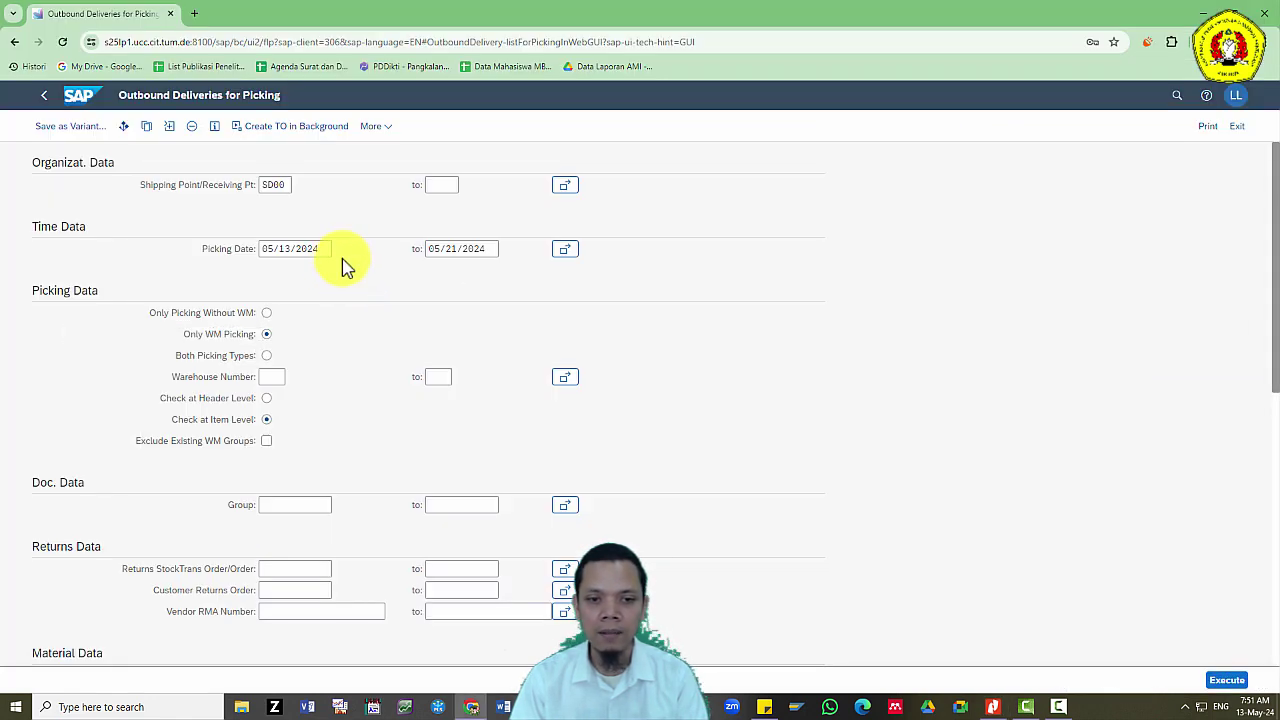
key("alt+Tab")
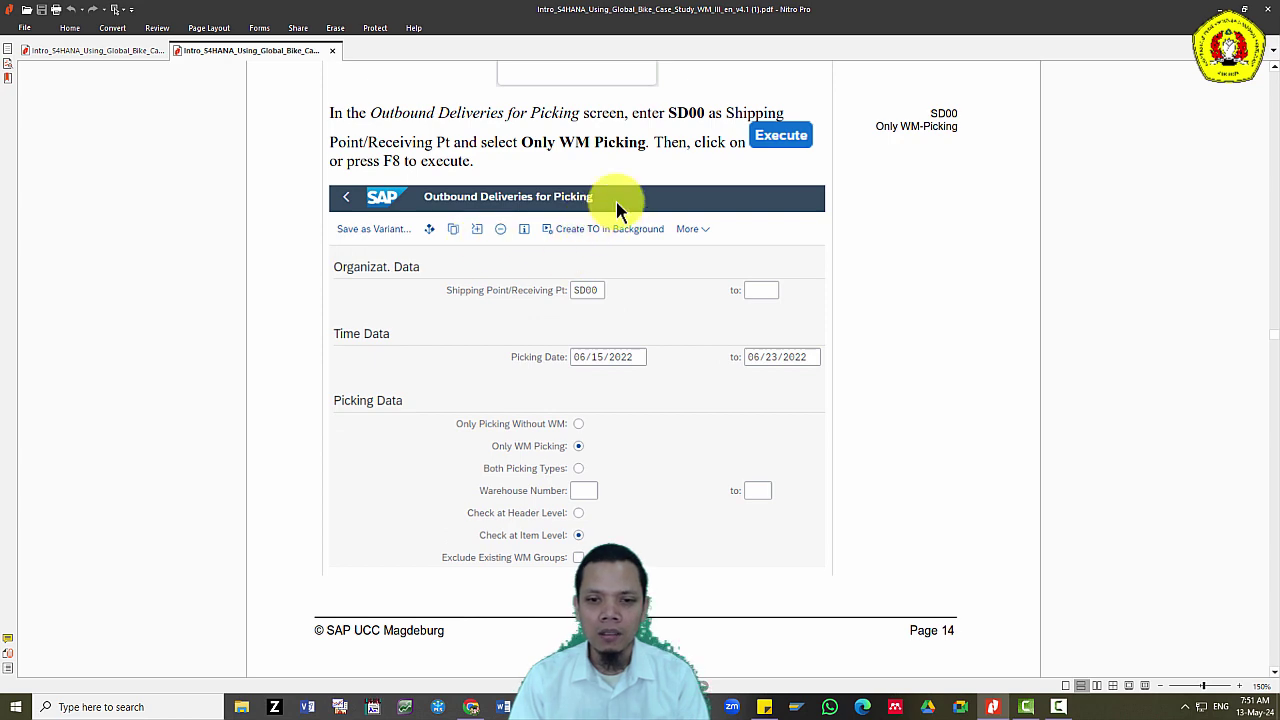
key("alt+Tab")
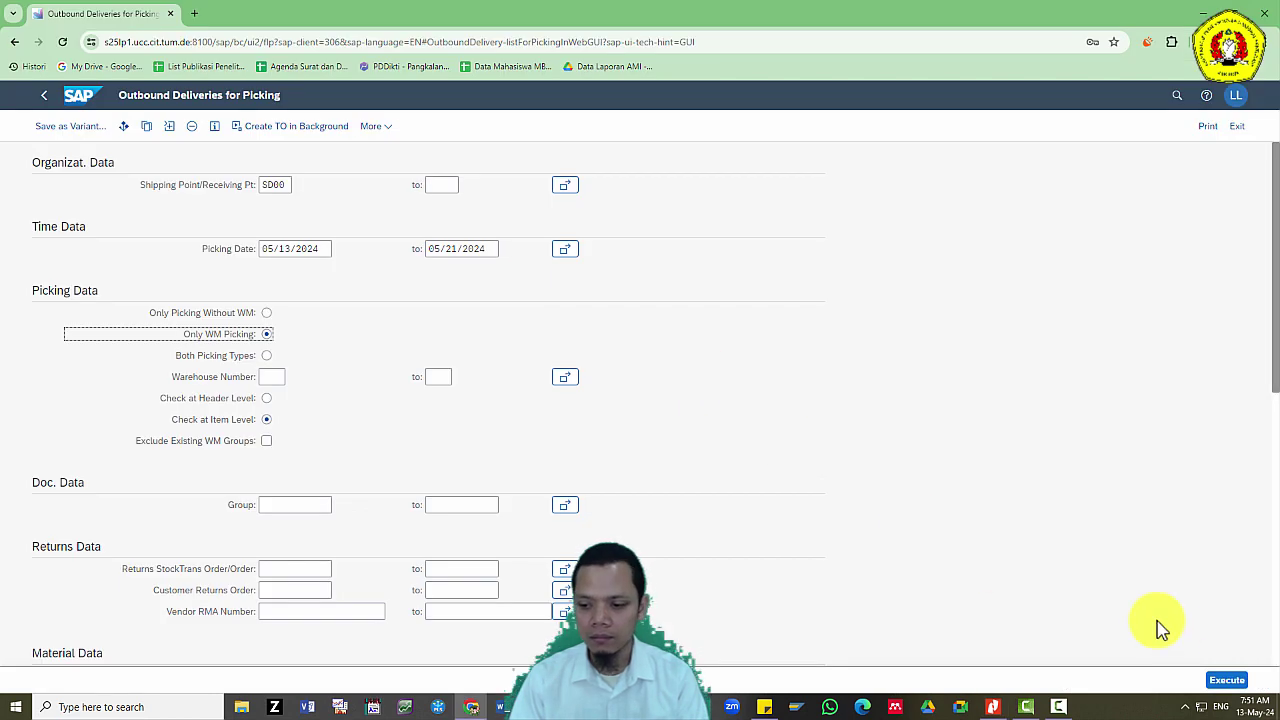
left_click(1234, 684)
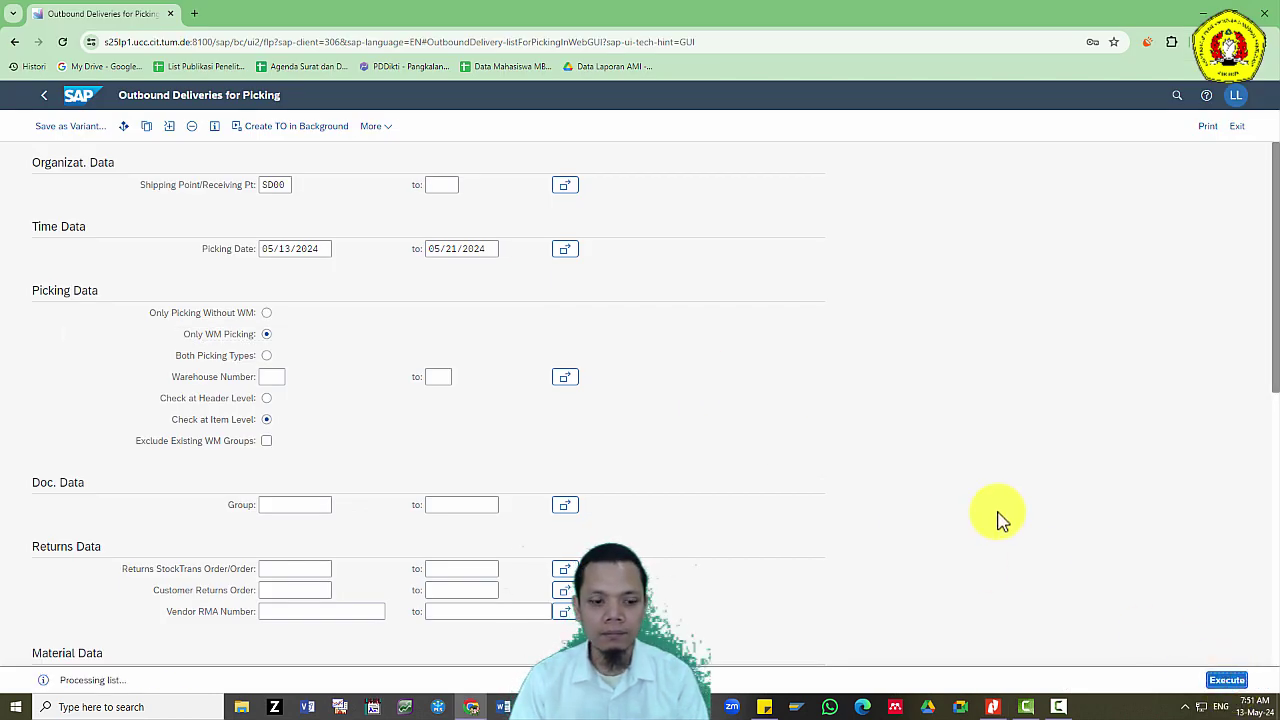
Following the case study PDF, select the outbound delivery in Day's Workload for Picking and start its transfer order in the foreground.
key("alt+Tab")
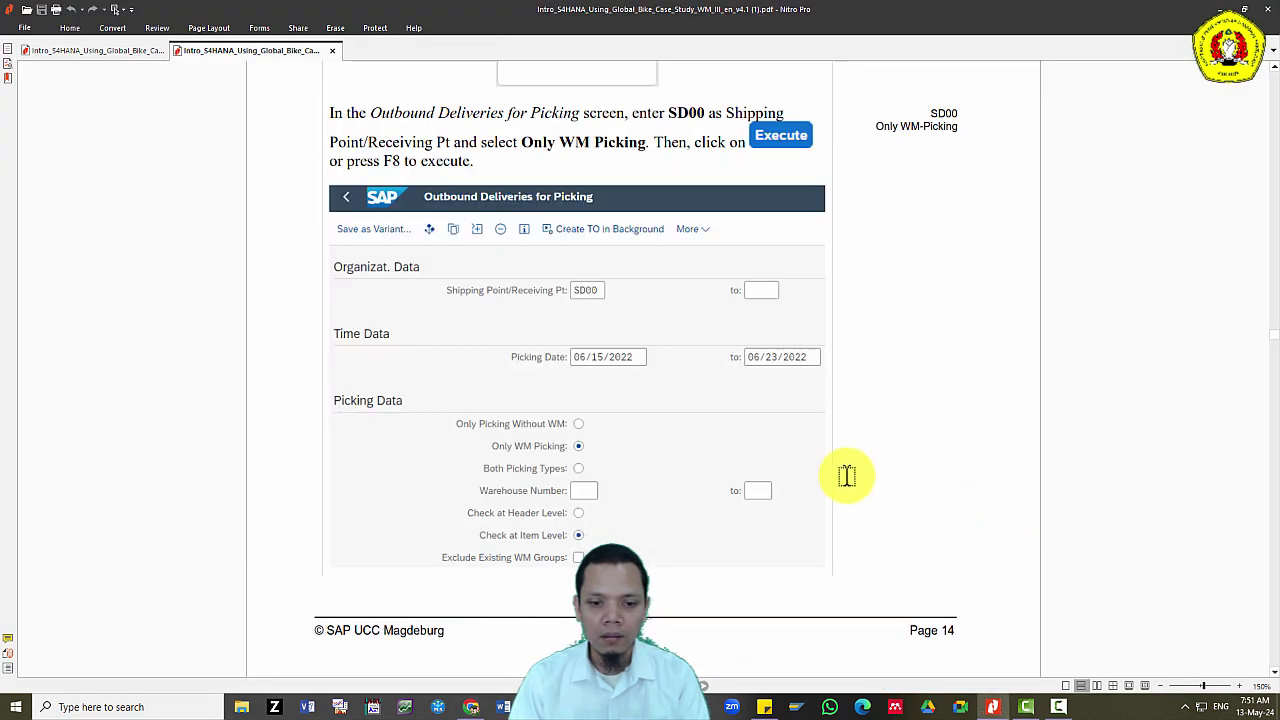
scroll(646, 449, "down", 5)
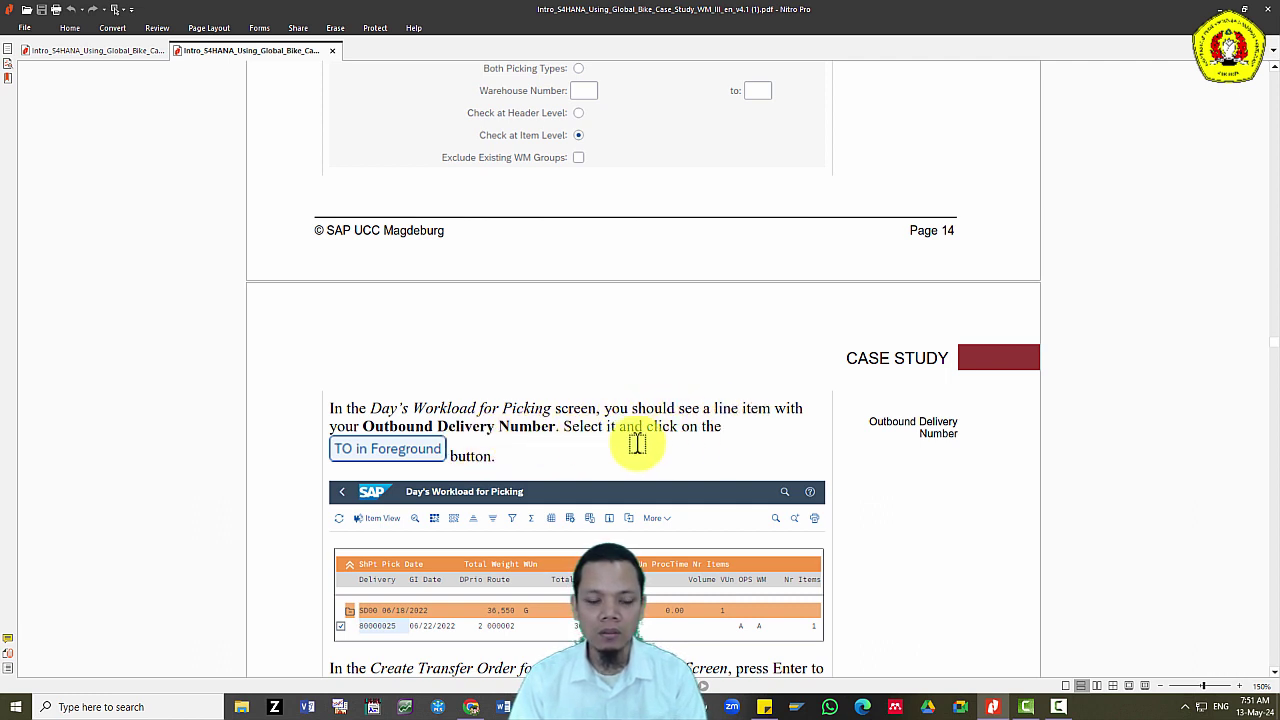
key("alt+Tab")
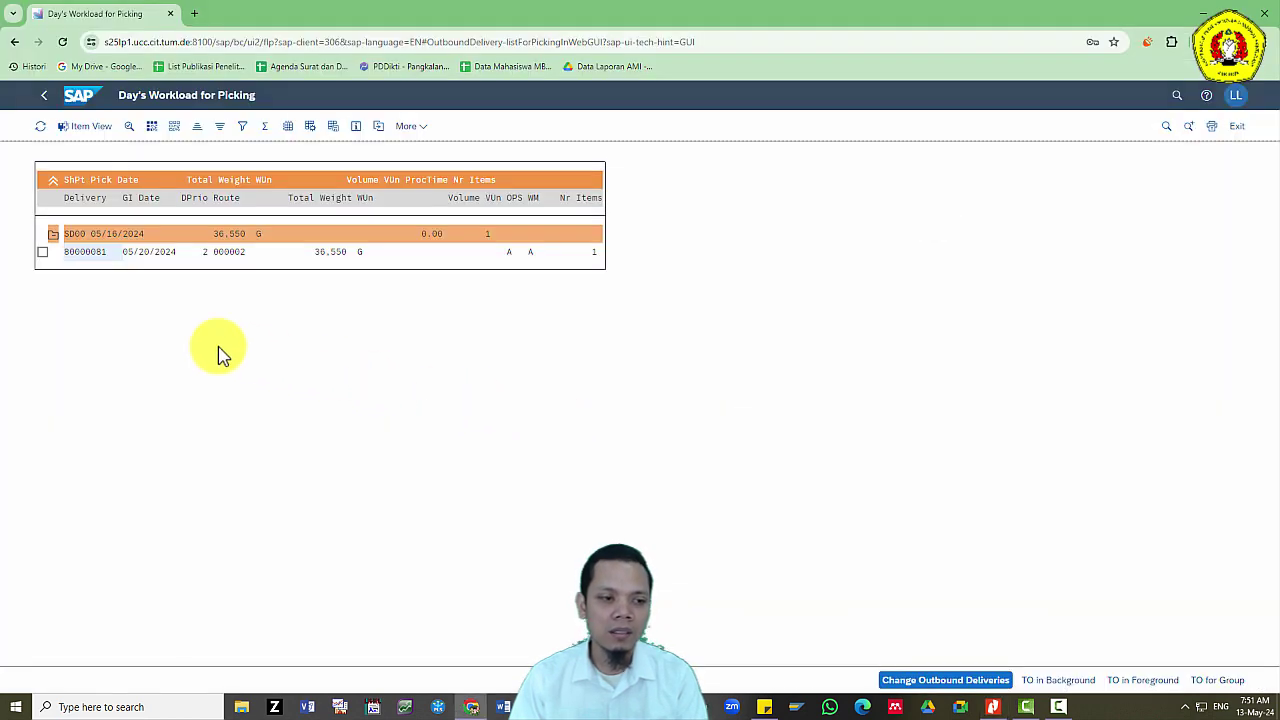
left_click(43, 253)
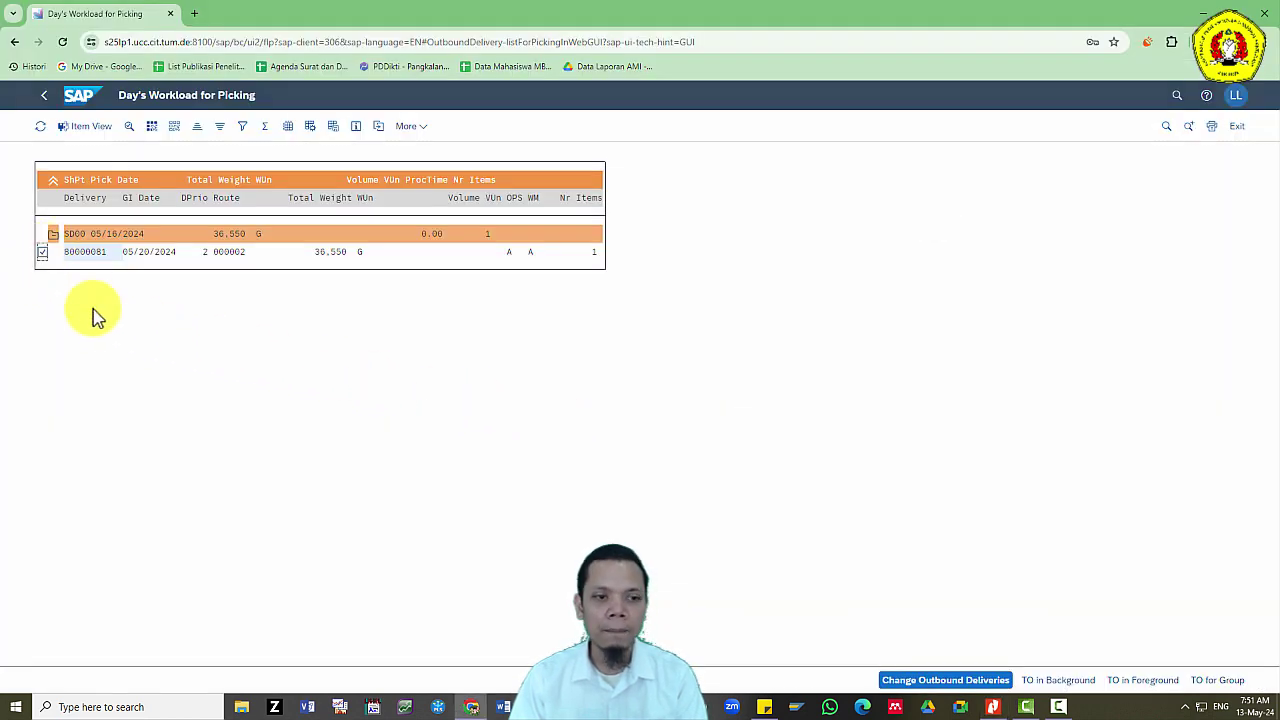
left_click(418, 128)
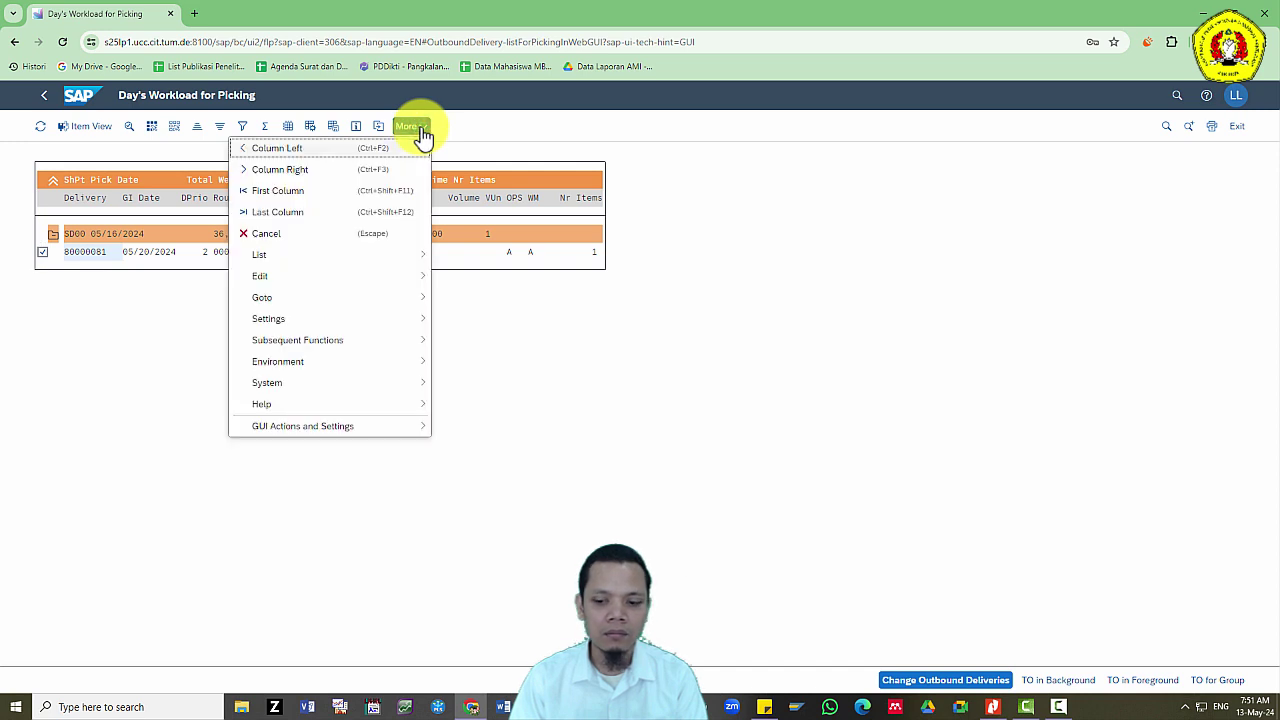
left_click(983, 297)
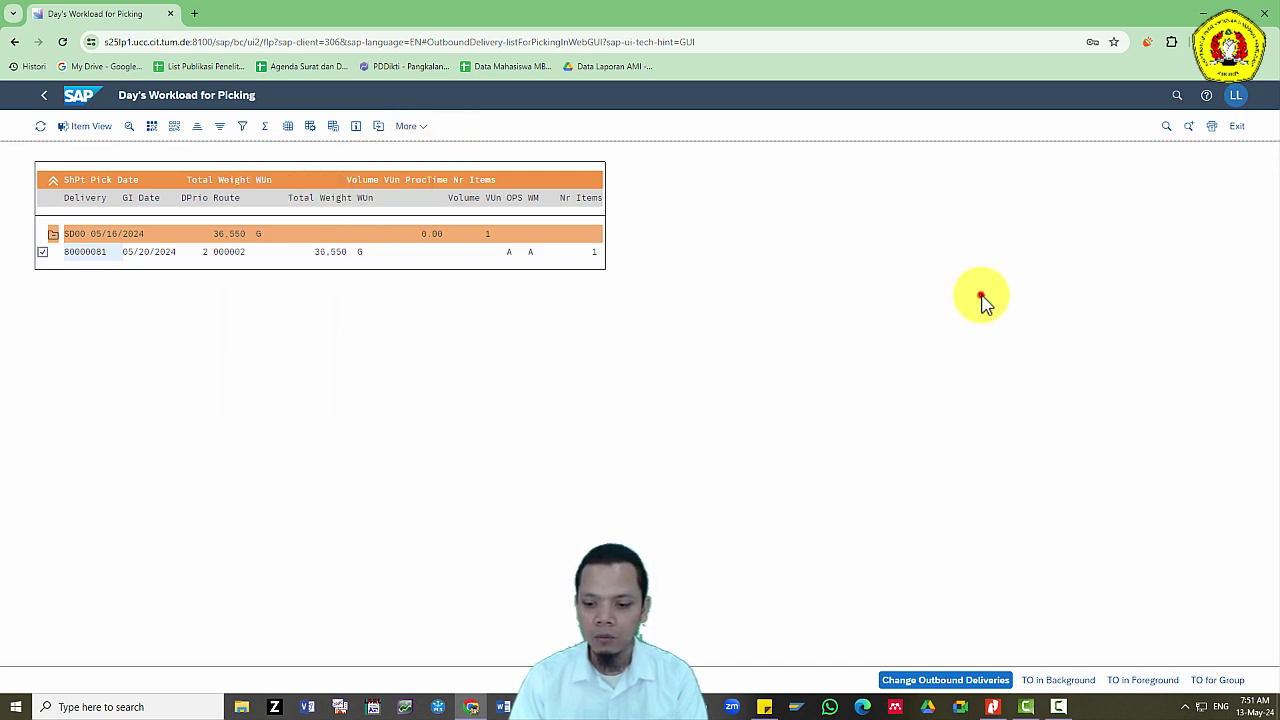
left_click(1146, 680)
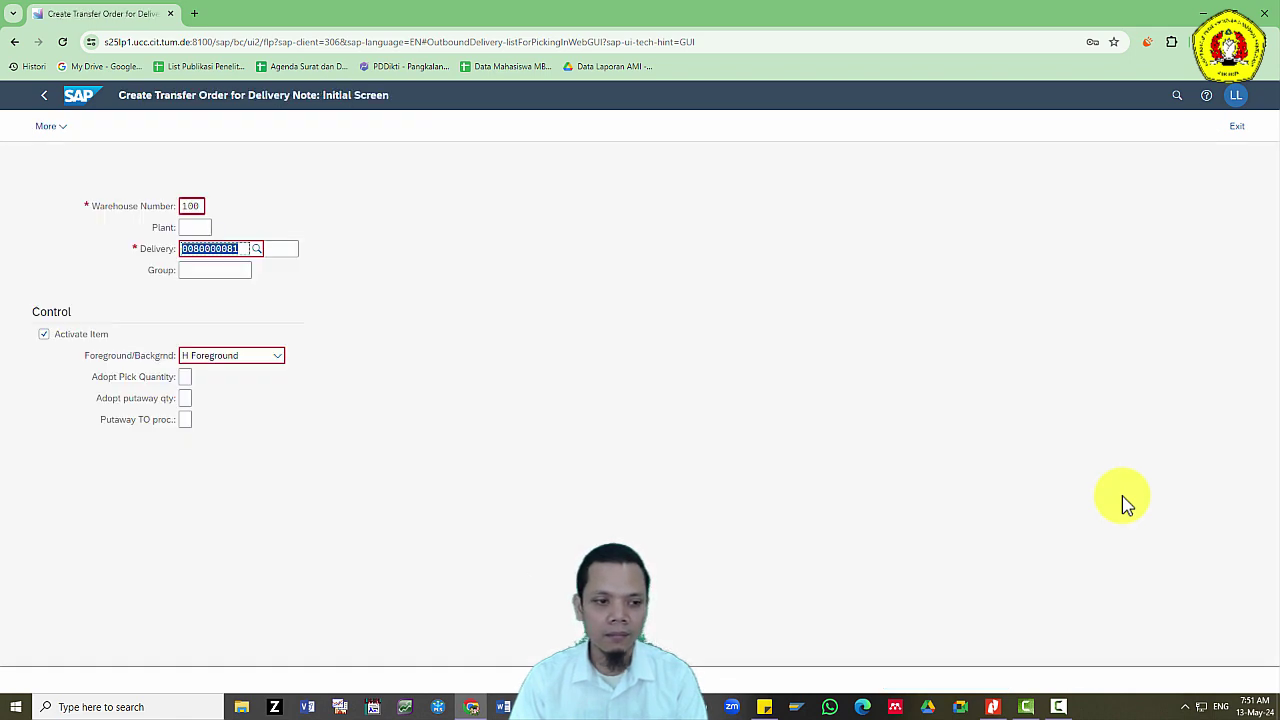
Read the PDF's Create Transfer Order for Delivery Note instructions and look at the case study progress in the Global Bike Monitor.
key("alt+Tab")
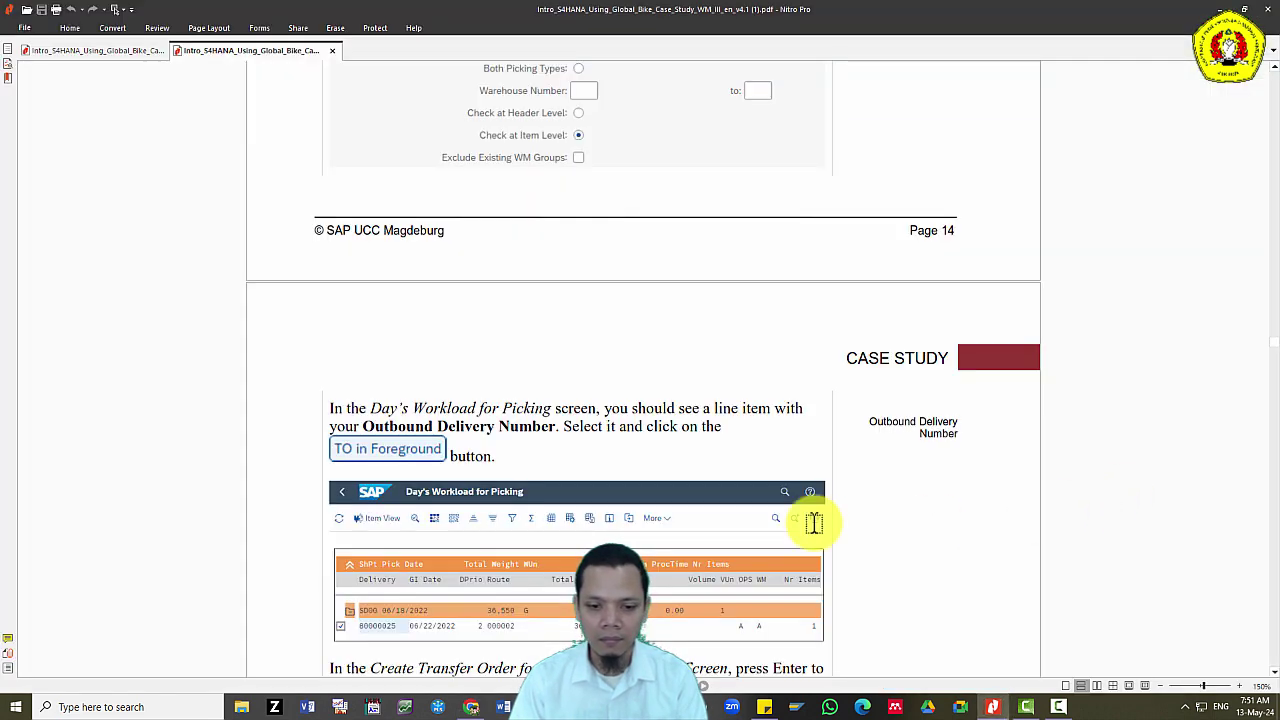
scroll(684, 527, "down", 3)
scroll(676, 532, "down", 2)
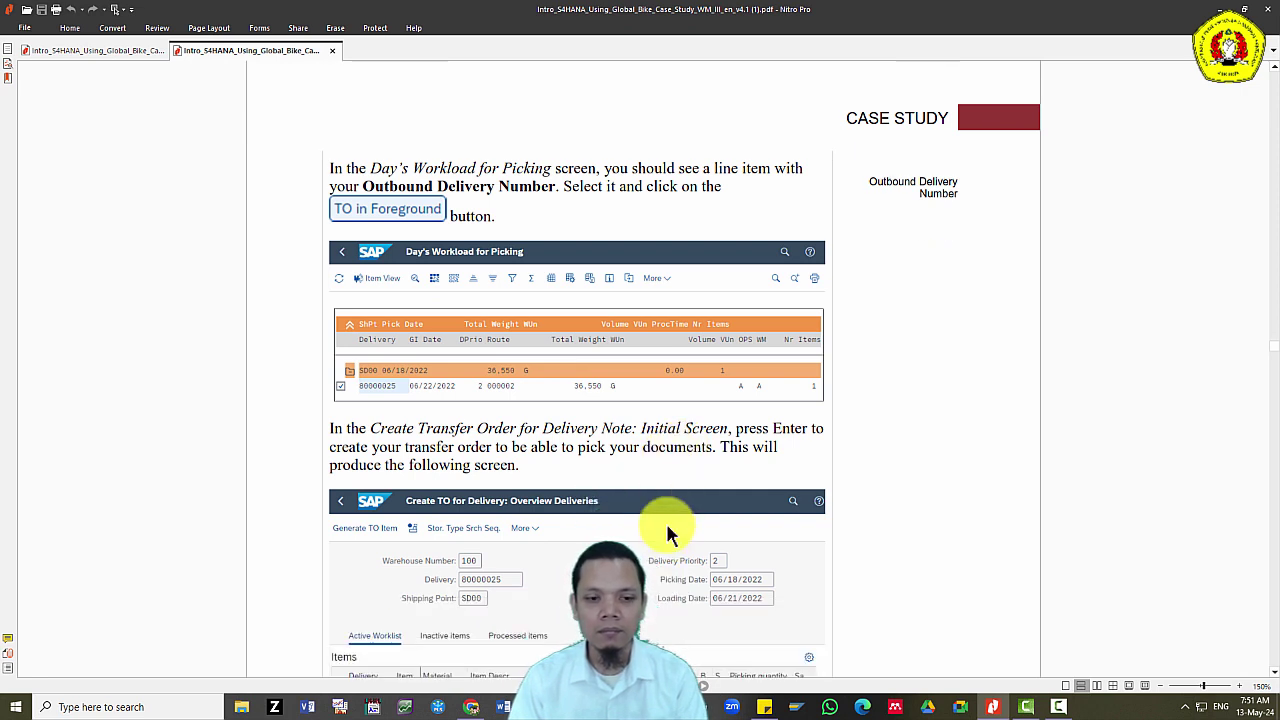
scroll(471, 465, "down", 2)
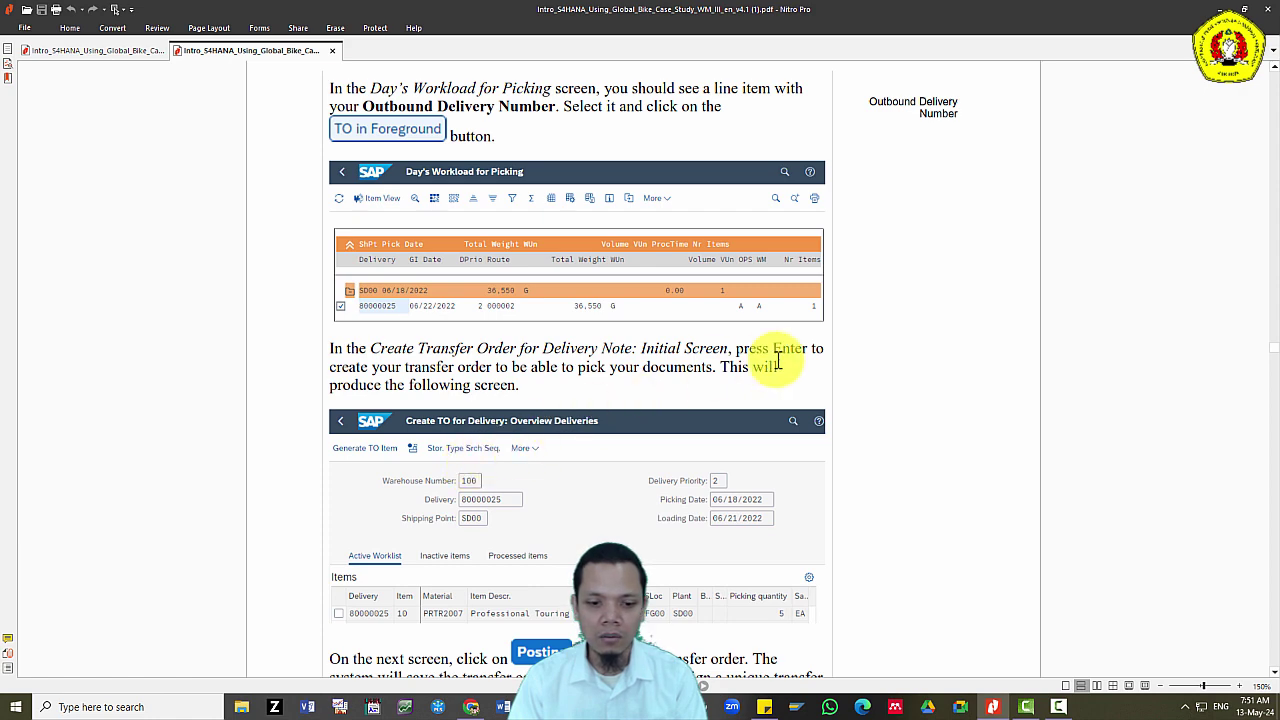
key("alt+Tab")
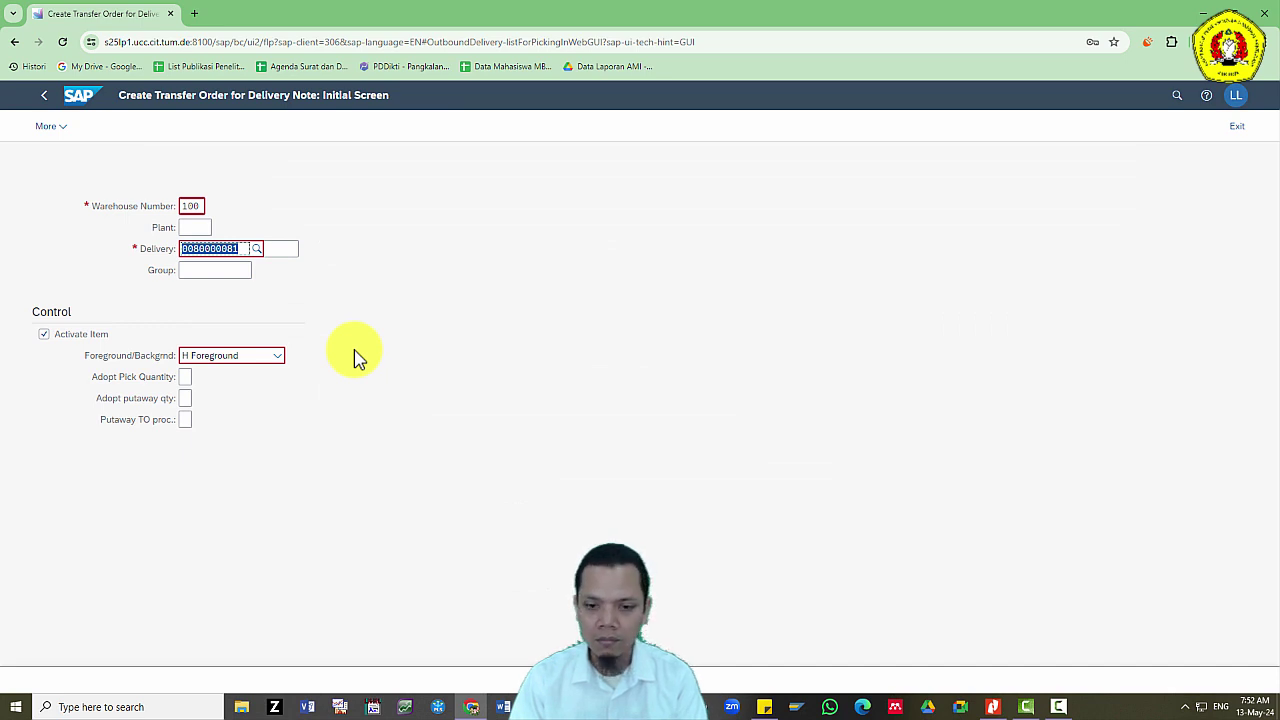
key("alt+Tab")
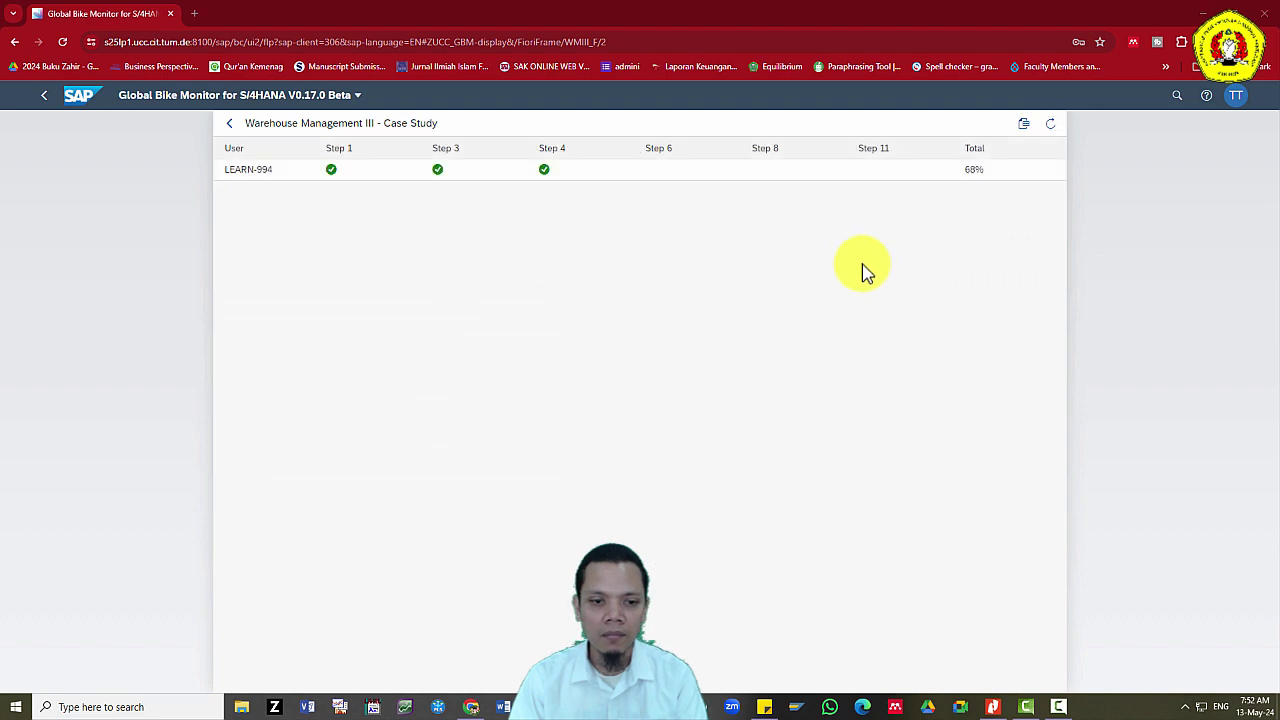
key("alt+Tab")
key("alt+Tab")
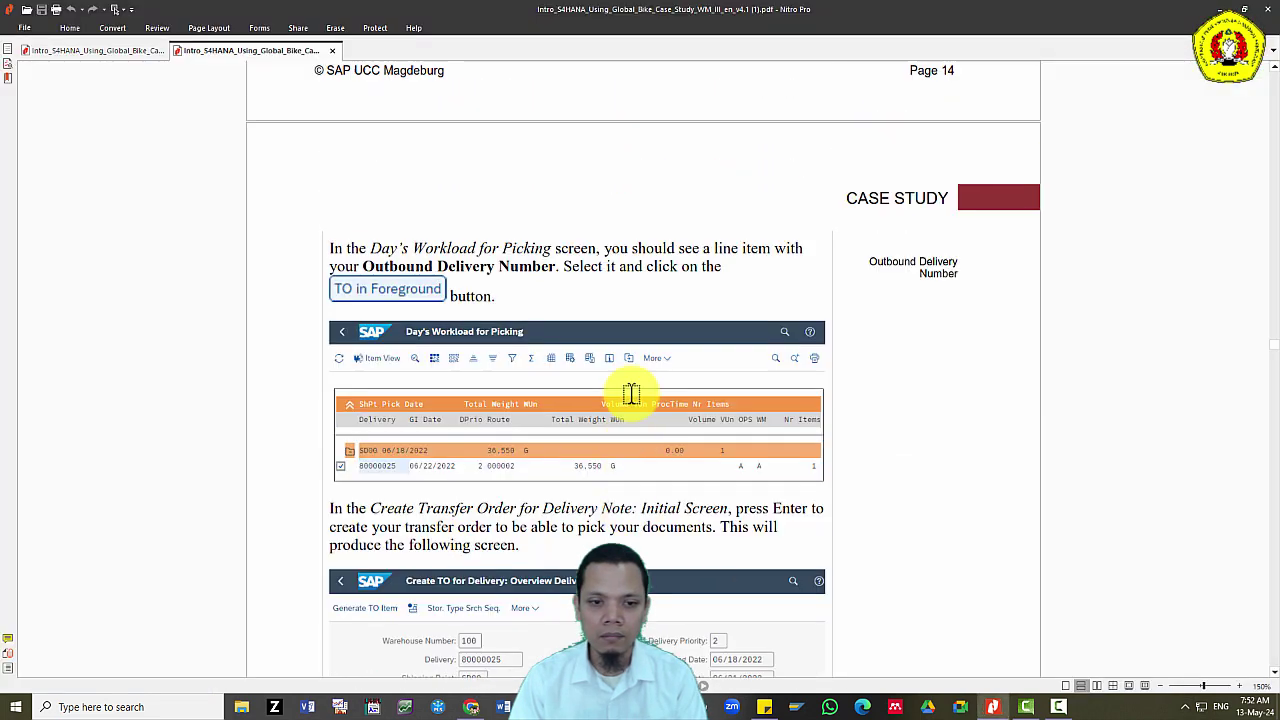
Recheck the Step 6 instructions in the PDF, and in SAP confirm the transfer order's initial screen to open the delivery overview.
scroll(631, 393, "up", 10)
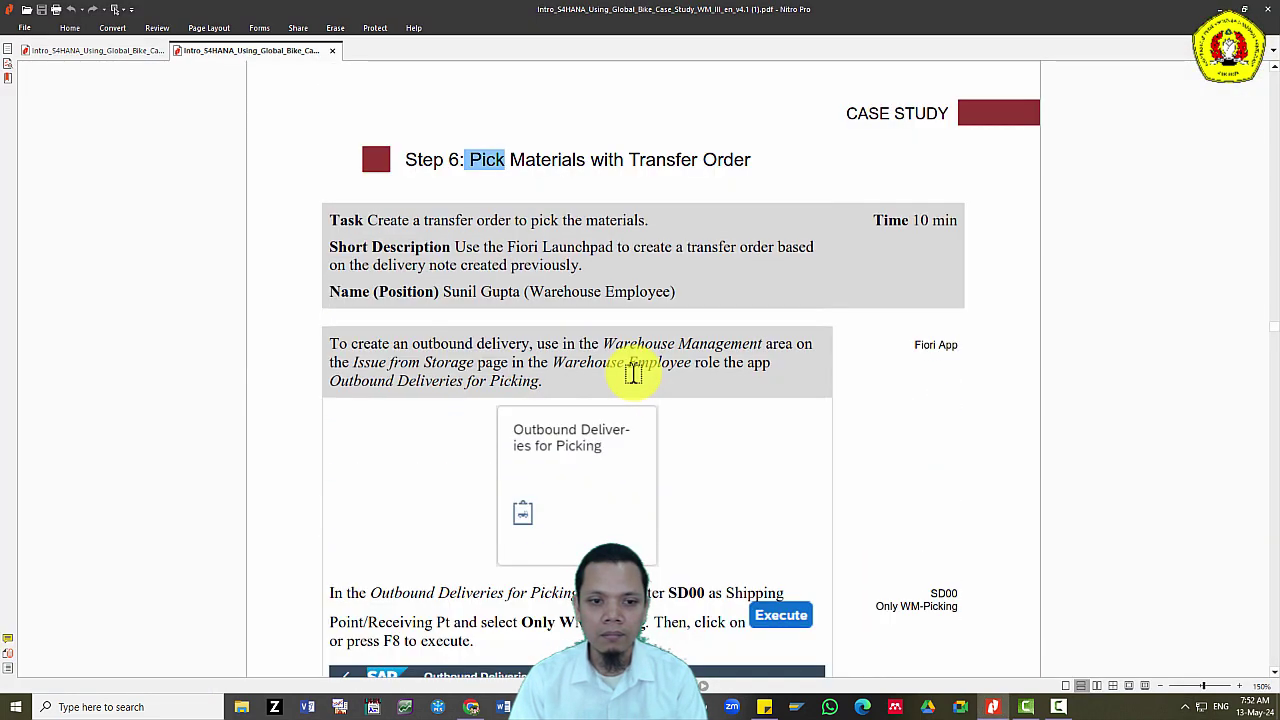
scroll(633, 373, "down", 10)
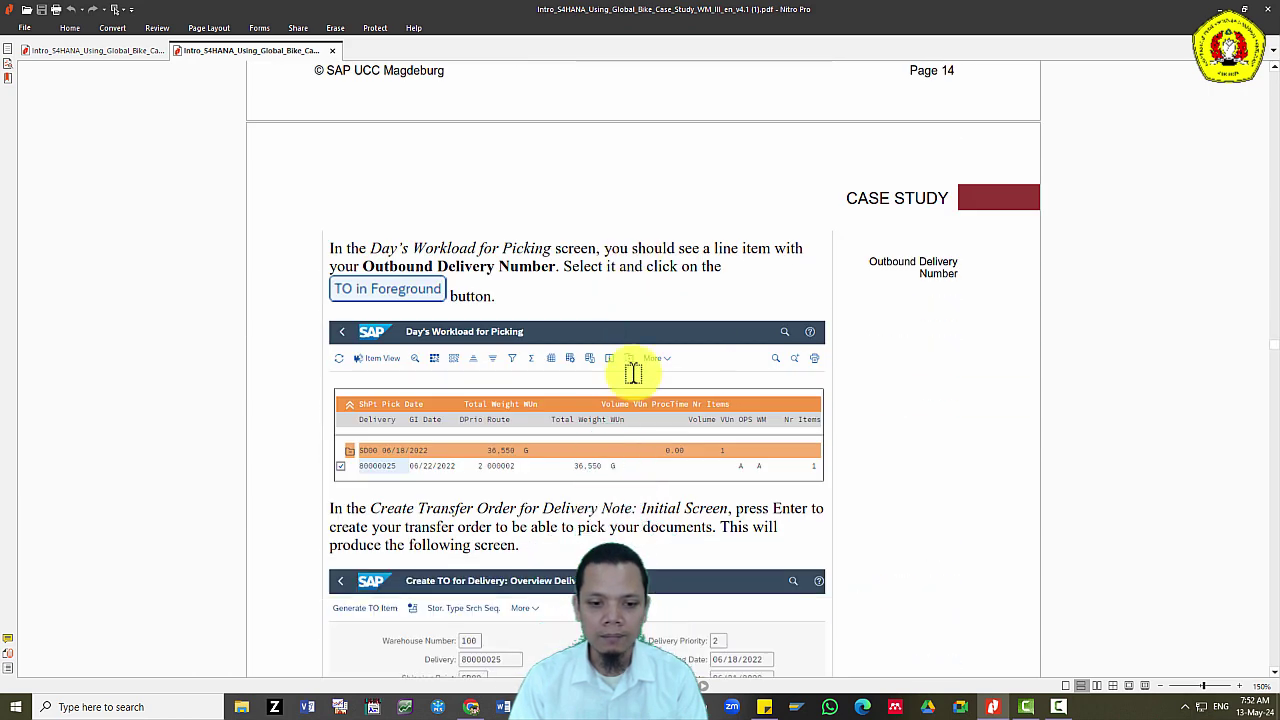
scroll(633, 373, "down", 3)
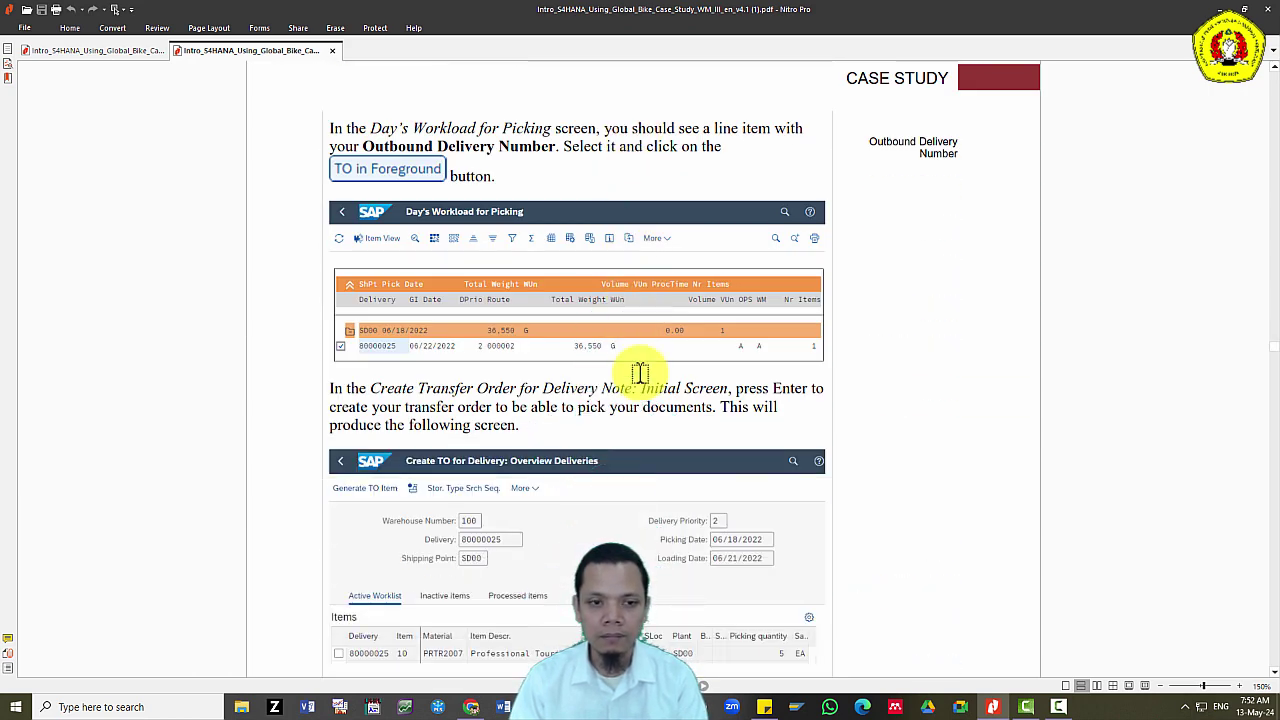
key("alt+Tab")
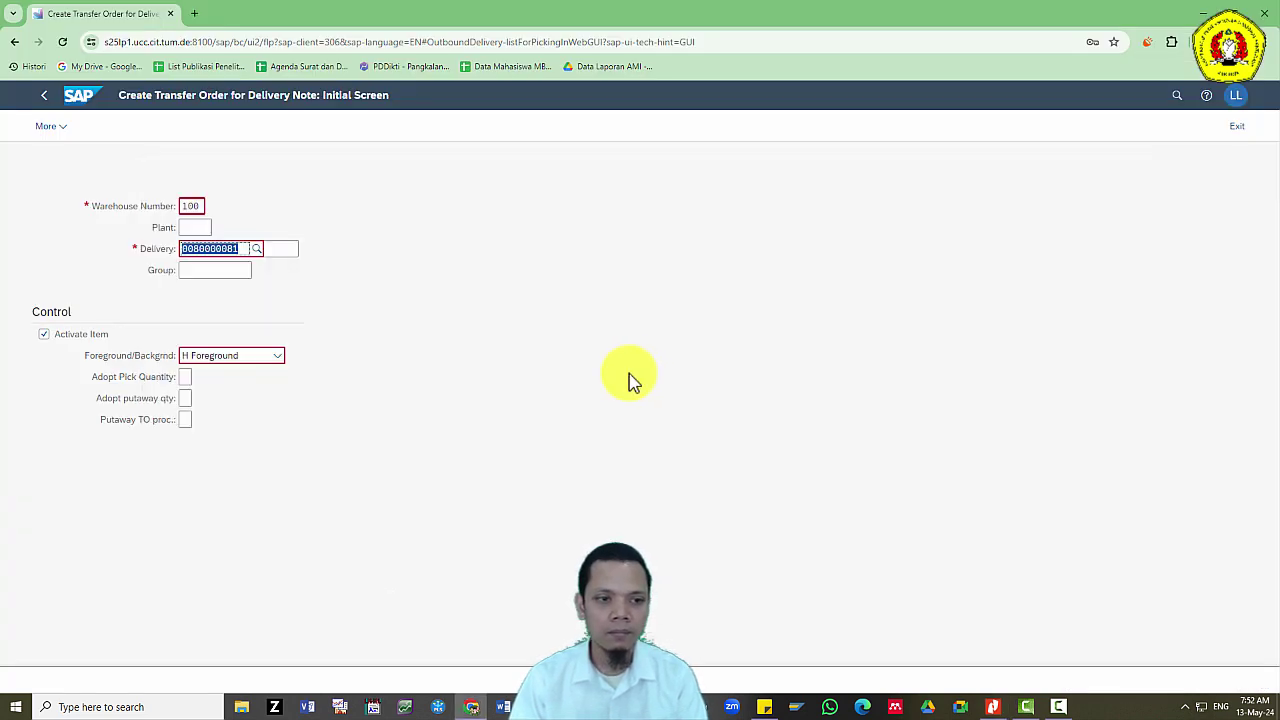
key("Return")
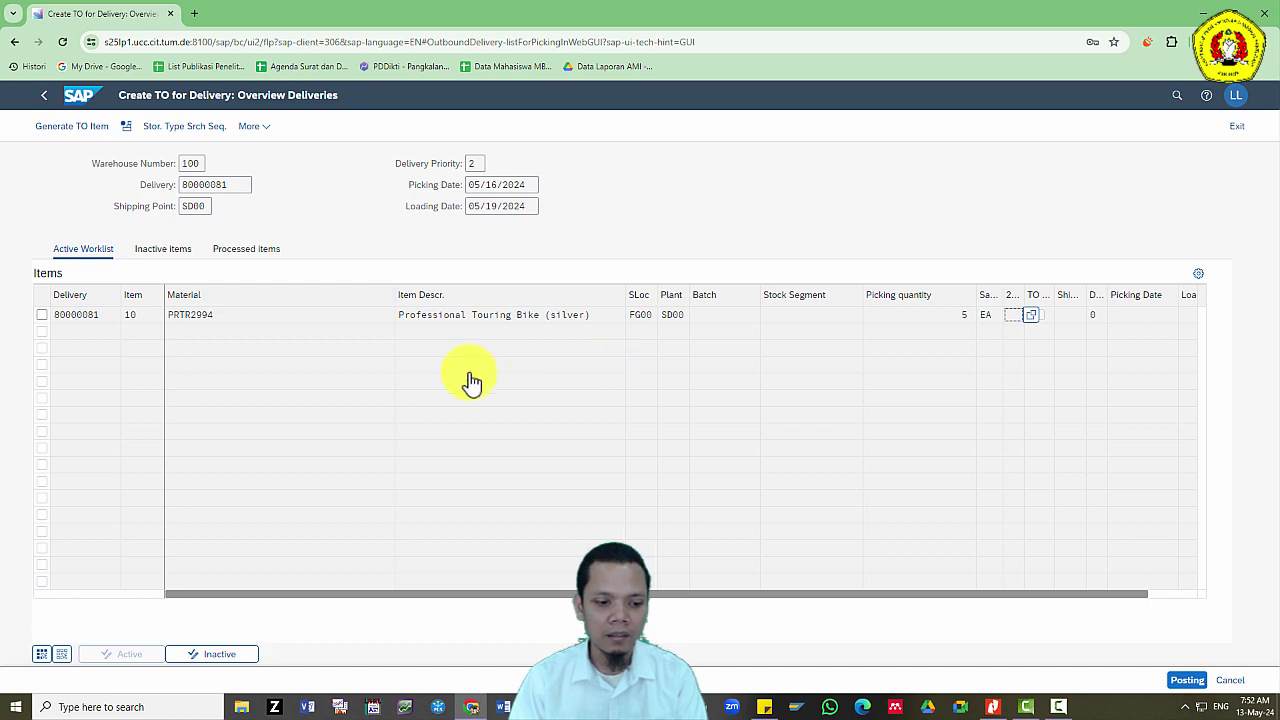
Read the PDF's instructions for posting the transfer order and compare its Create TO for Delivery example with the SAP overview.
key("alt+Tab")
scroll(629, 413, "down", 3)
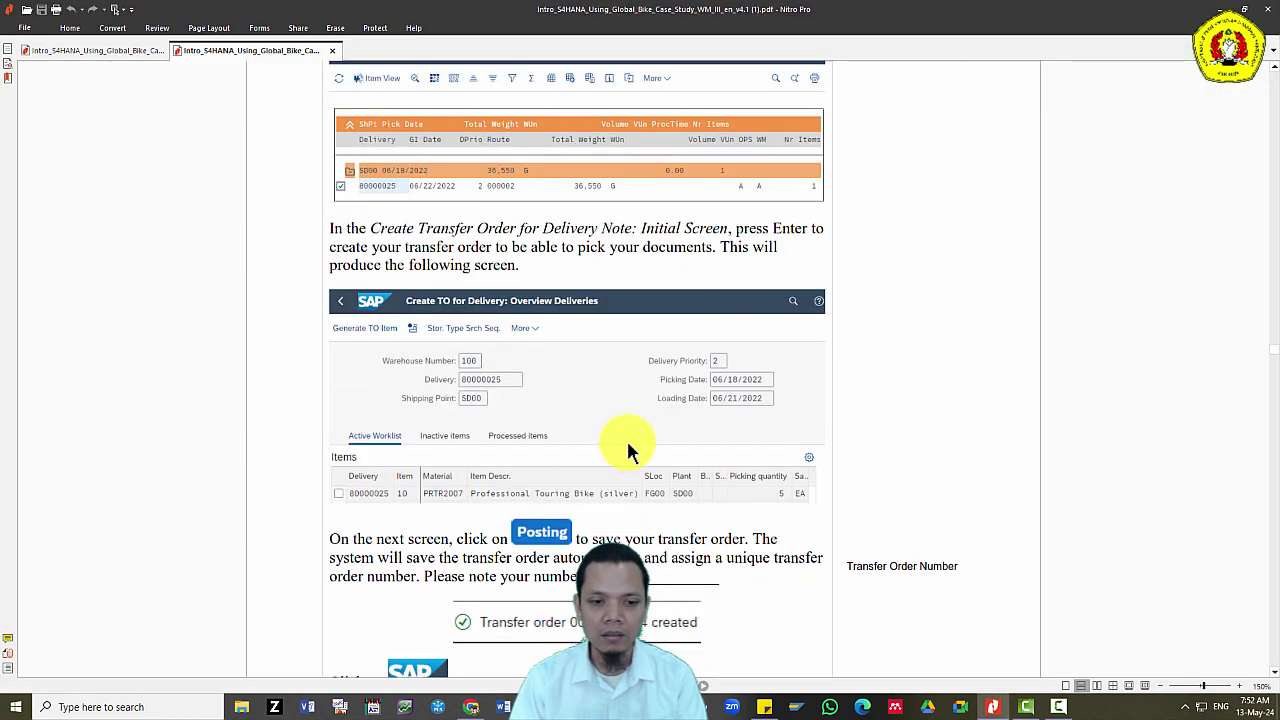
key("alt+Tab")
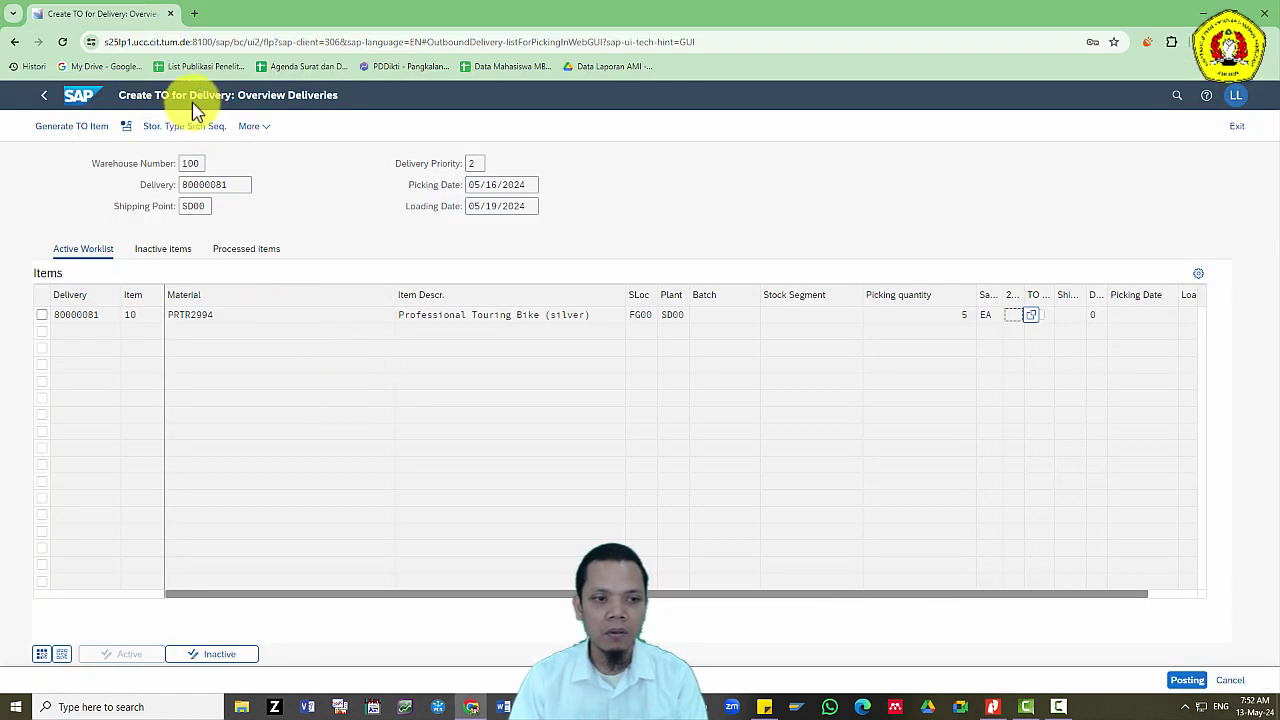
key("alt+Tab")
scroll(565, 530, "down", 3)
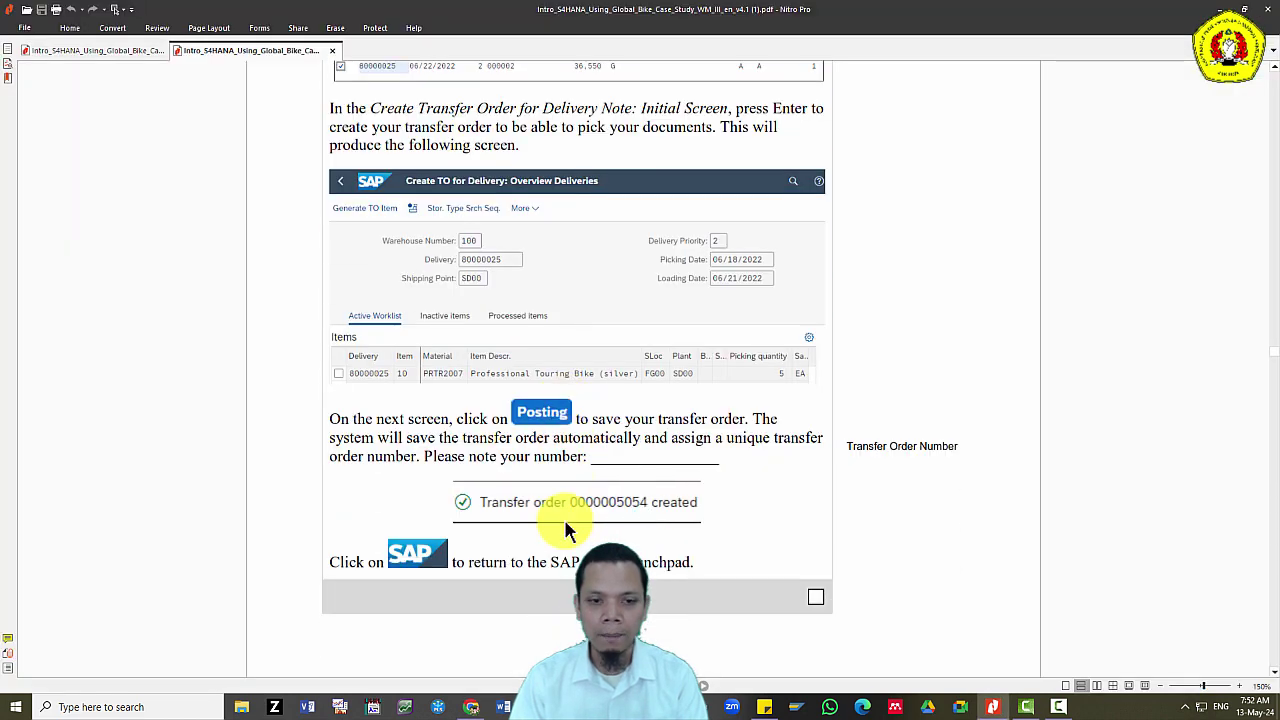
scroll(565, 528, "up", 2)
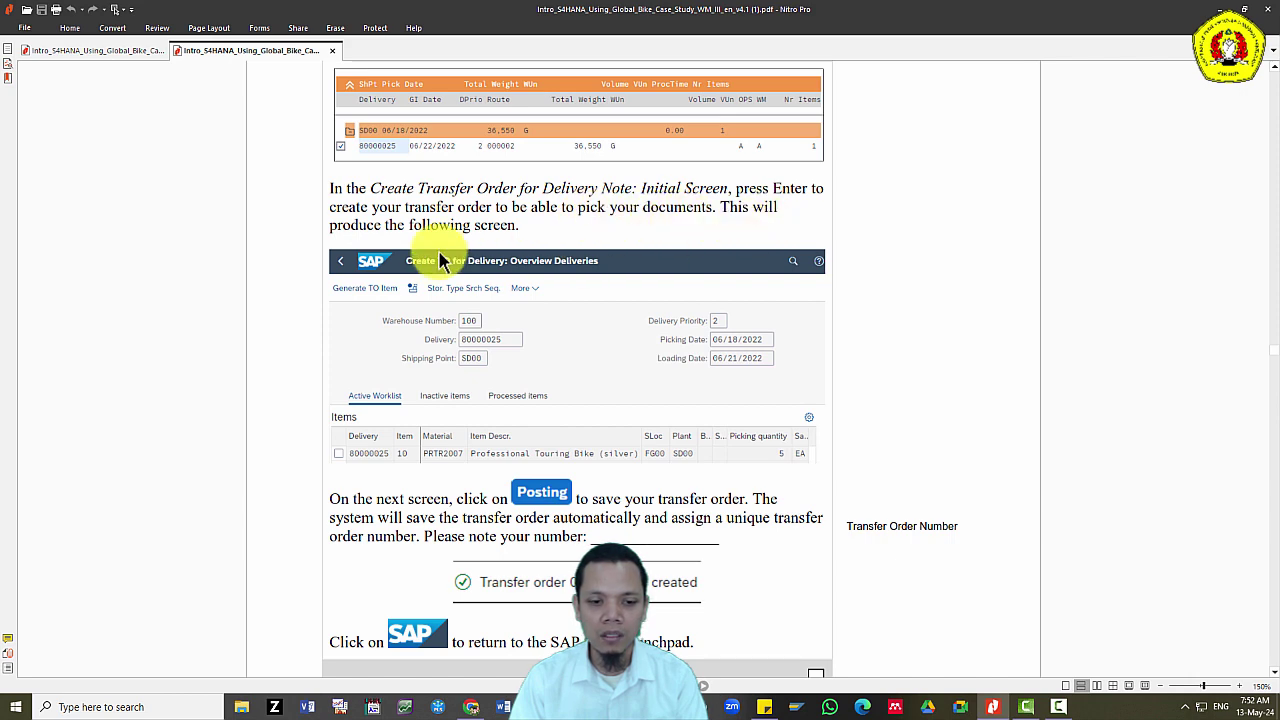
key("alt+Tab")
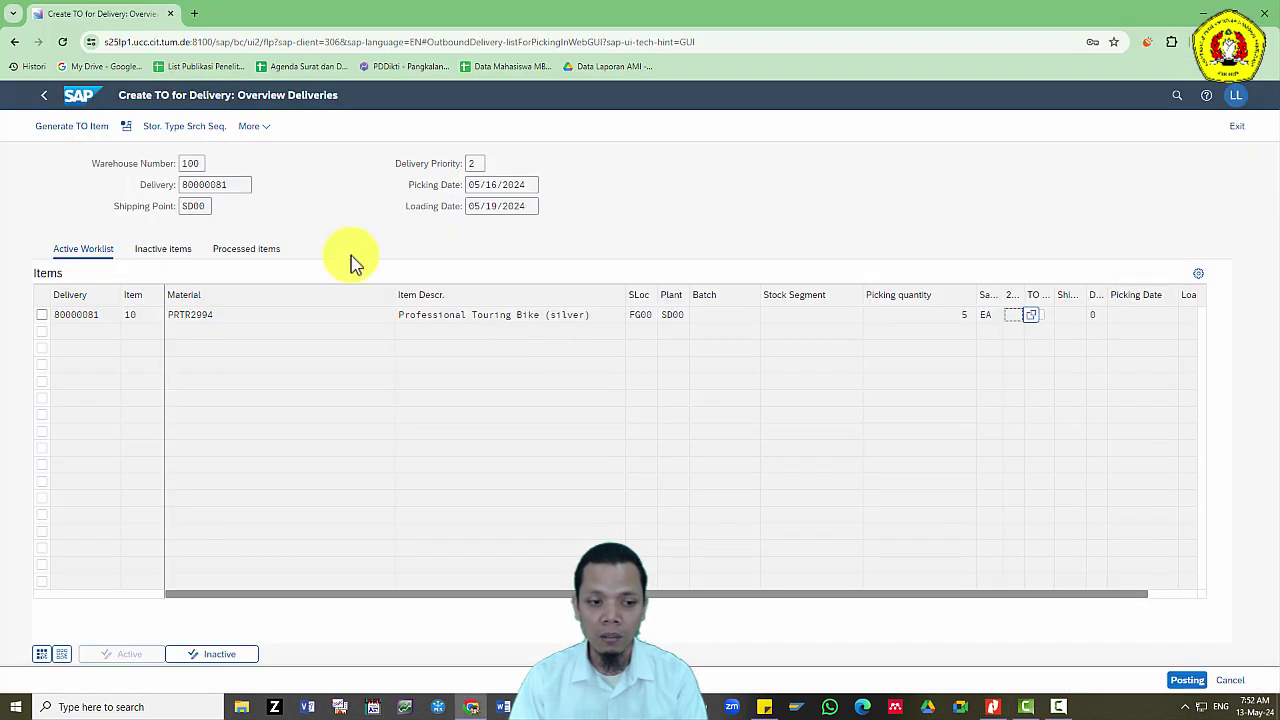
key("alt+Tab")
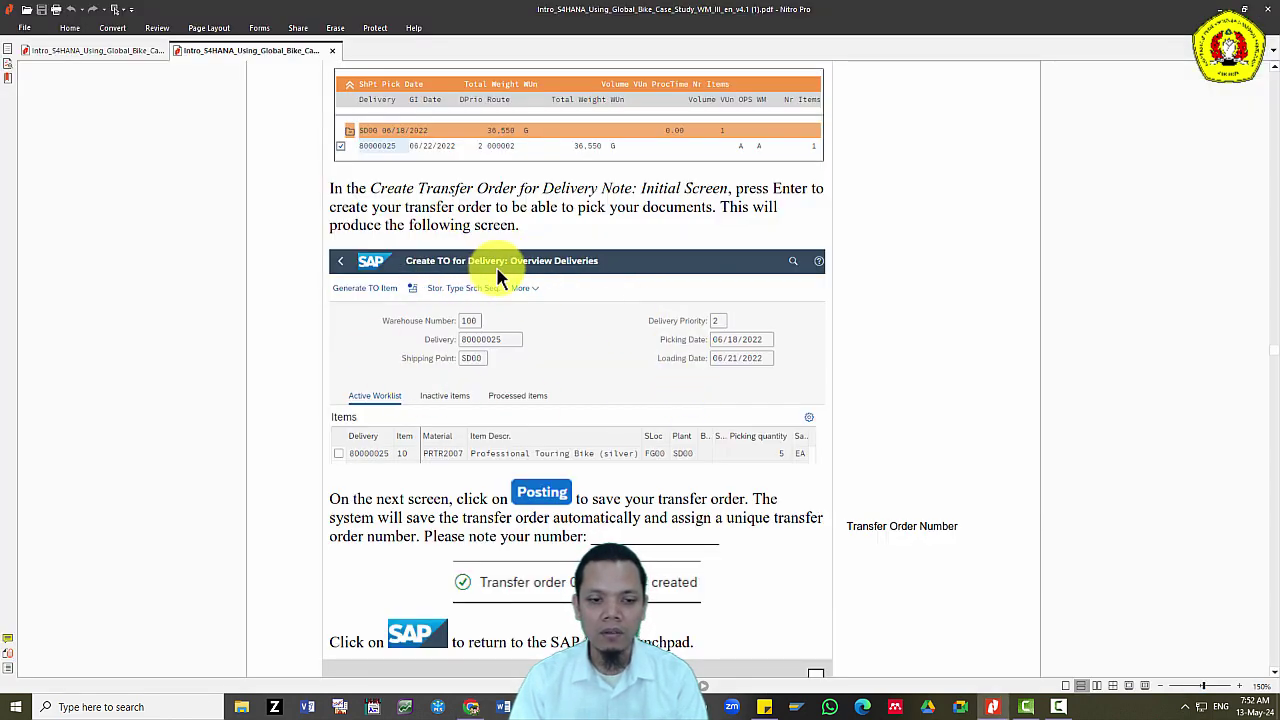
key("alt")
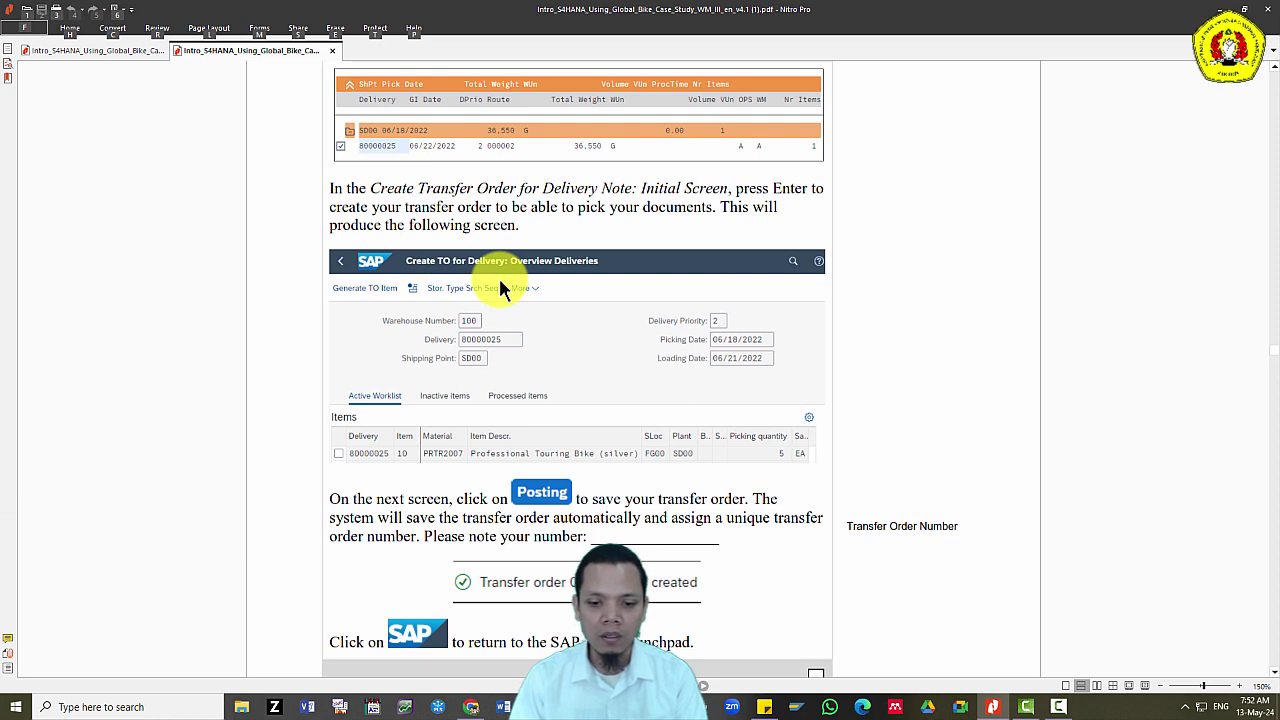
Switch to SAP in Chrome, post the transfer order for the delivery, and select the new transfer order number in the status message.
key("alt+Tab")
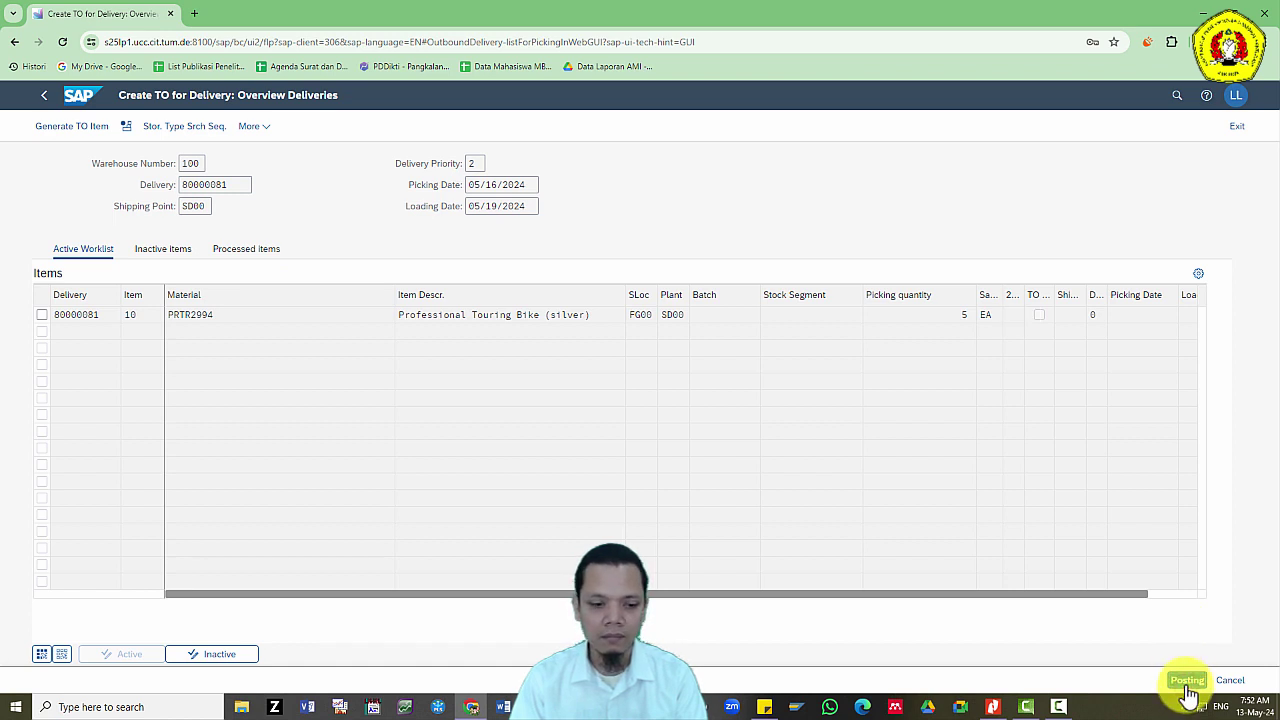
left_click(1188, 684)
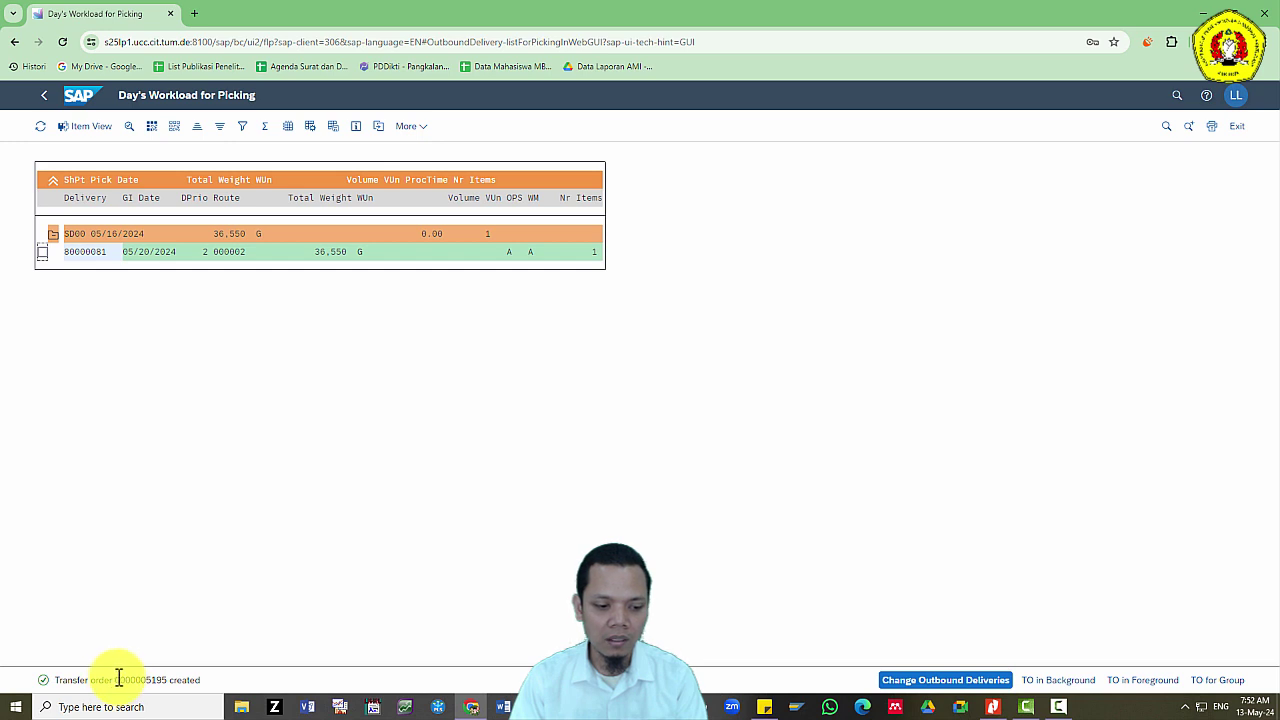
left_click_drag(118, 680, 169, 681)
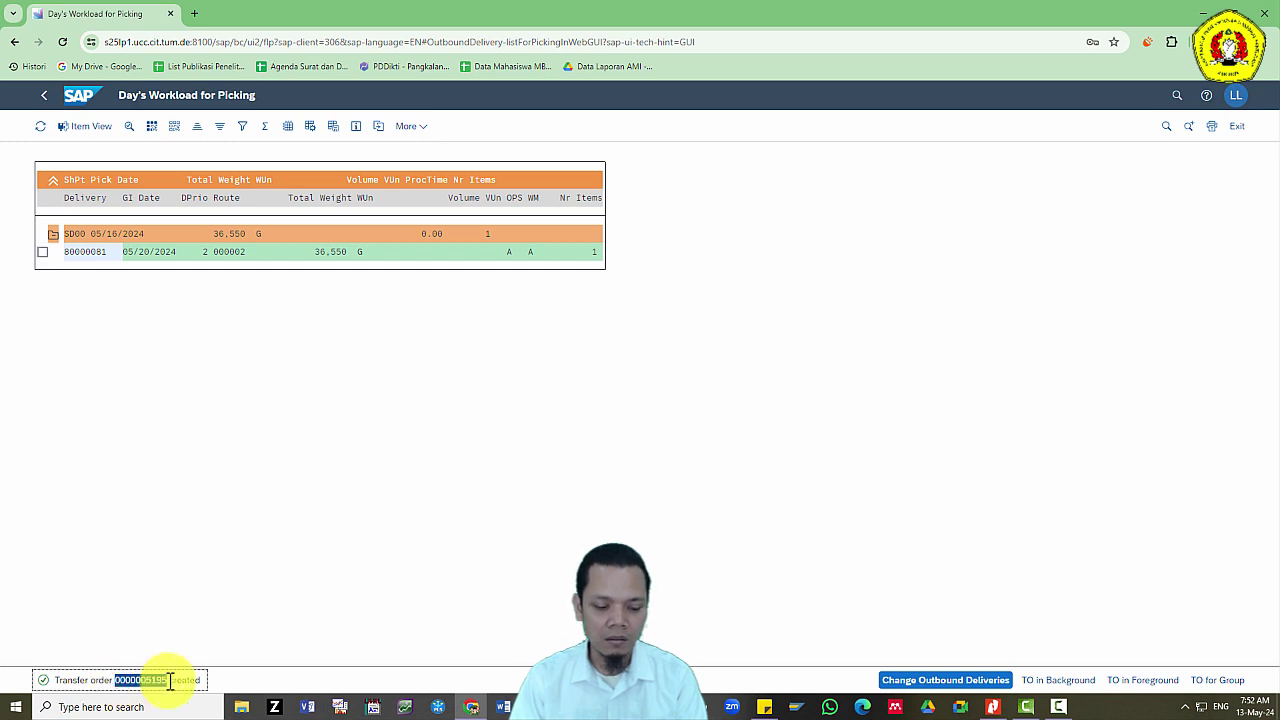
Switch to Sticky Notes and record the copied transfer order number after TO in the note.
key("alt+Tab")
key("Tab")
key("Tab")
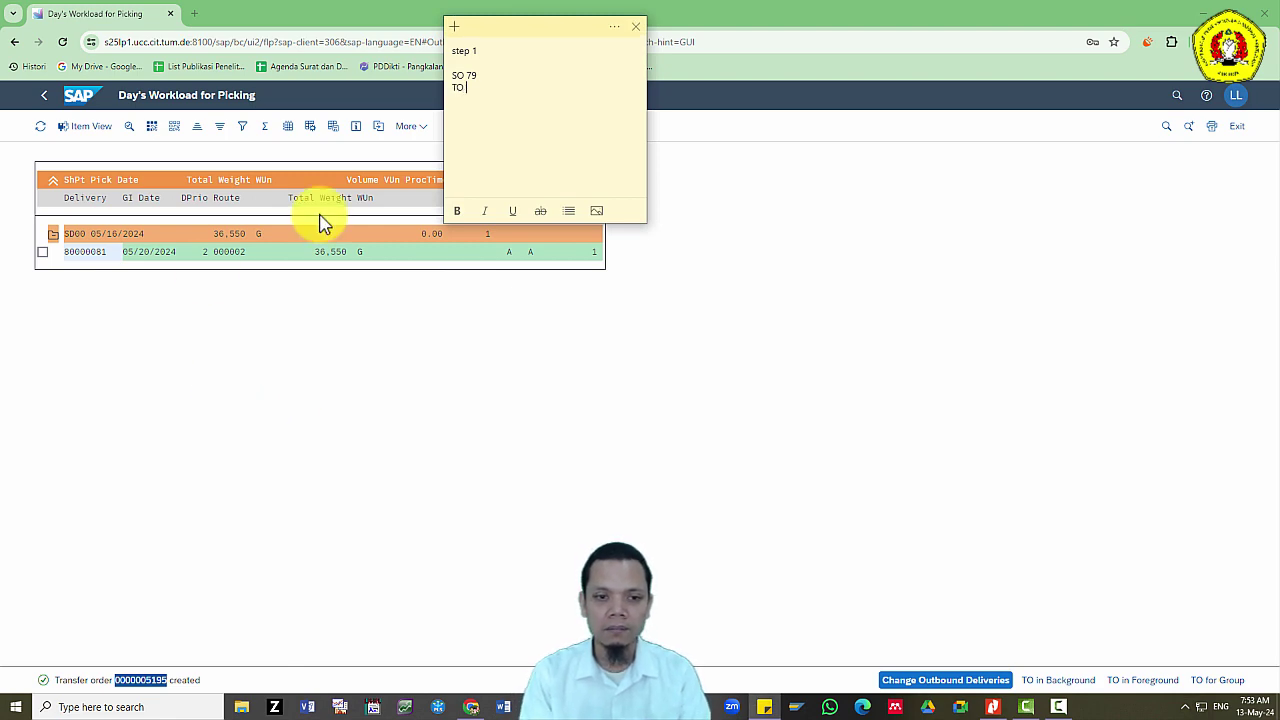
Read the end of Step 6 in the PDF and refresh the case study progress in the Global Bike Monitor.
key("alt+Tab")
key("Tab")
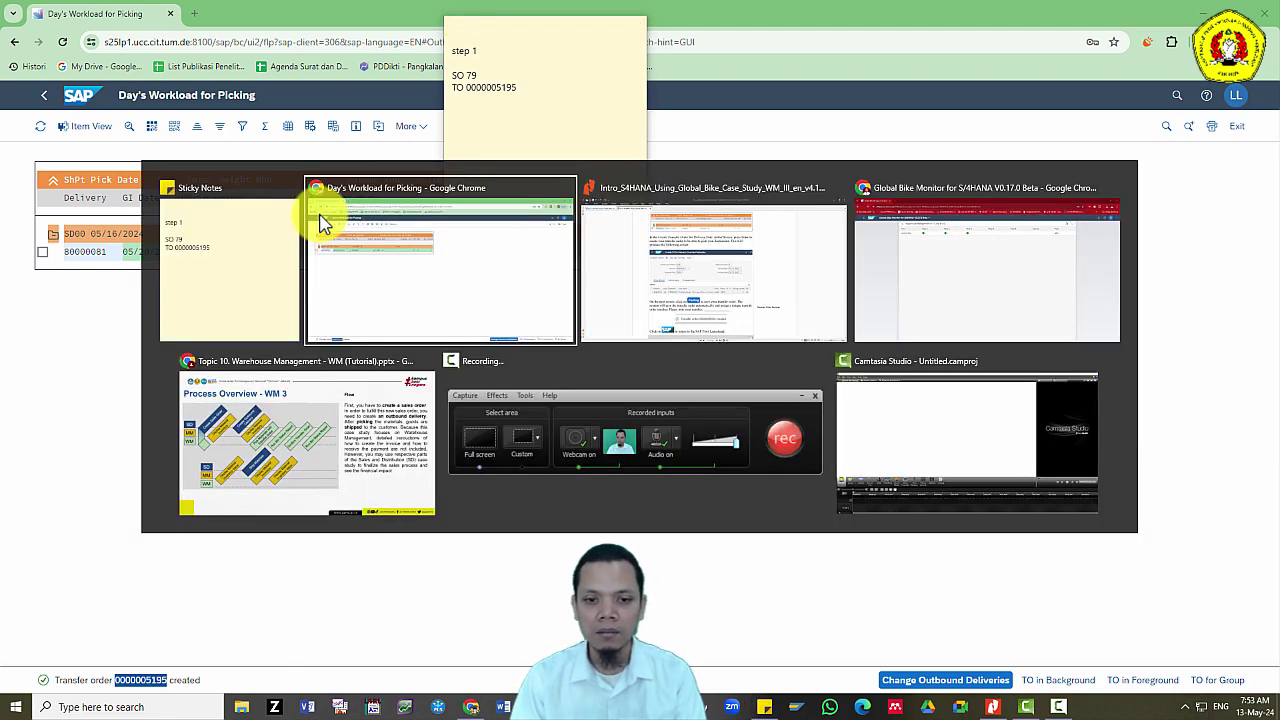
scroll(505, 425, "down", 10)
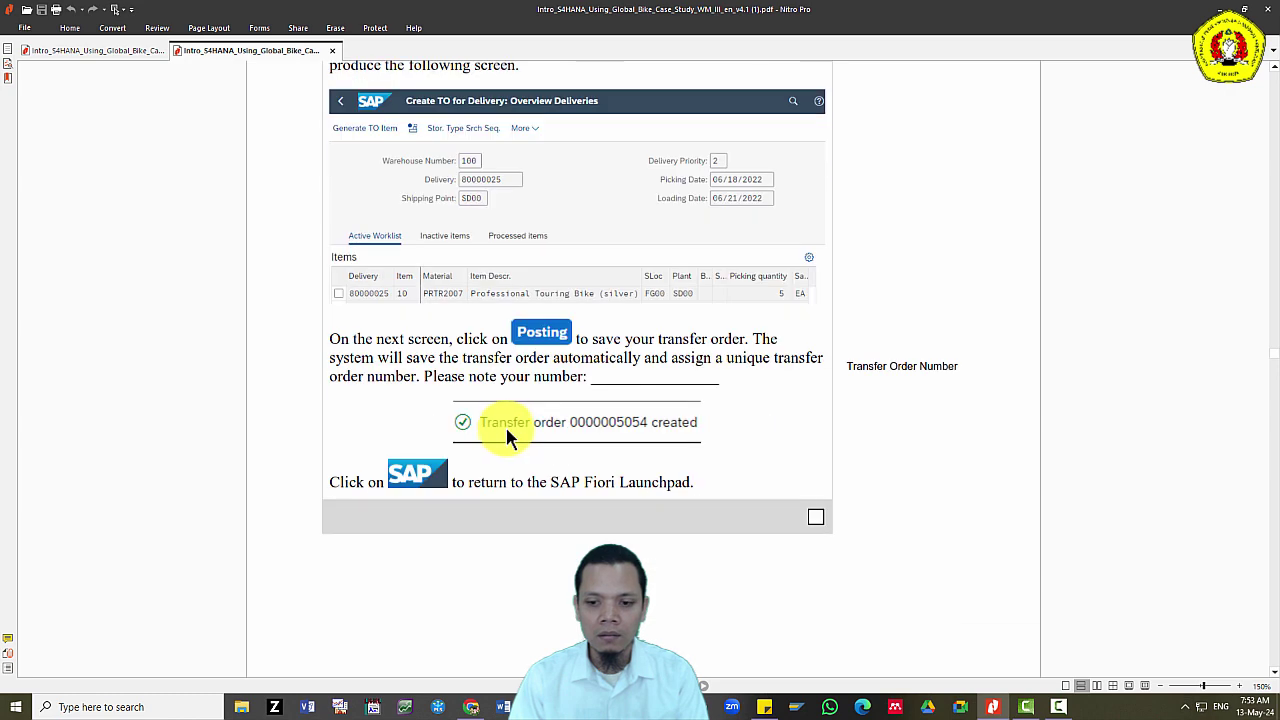
scroll(505, 425, "down", 2)
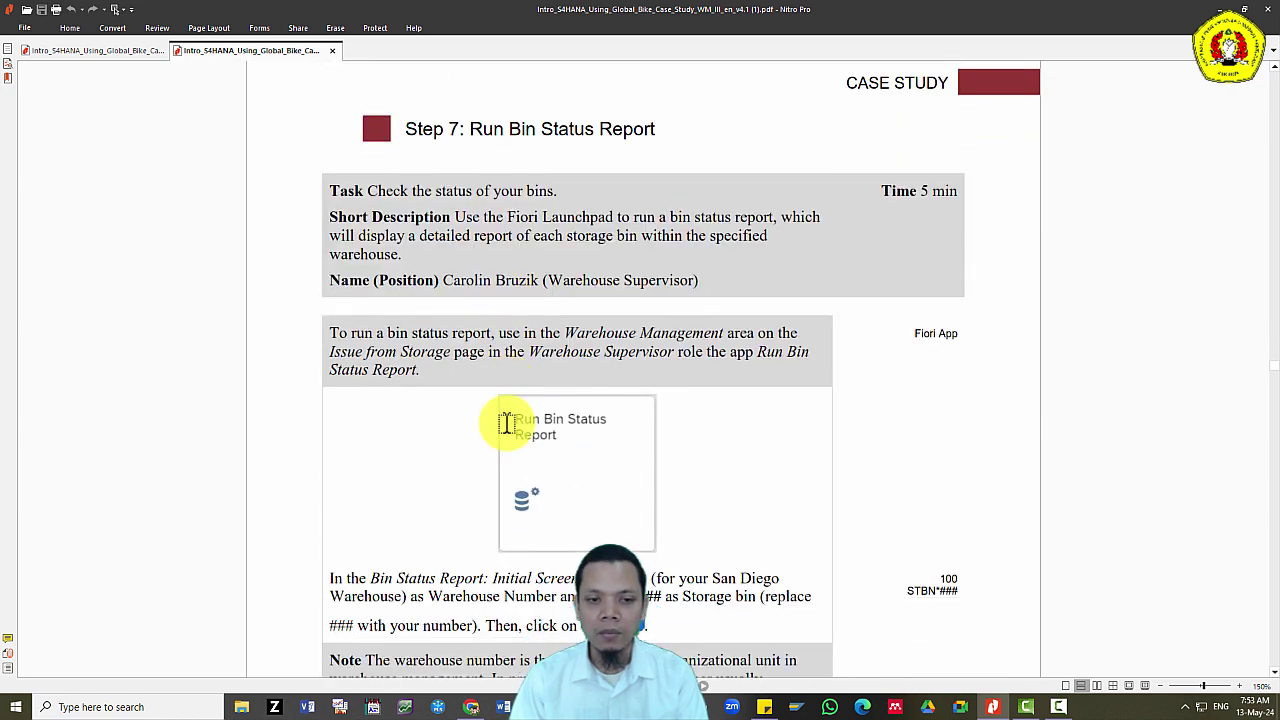
key("alt+Tab")
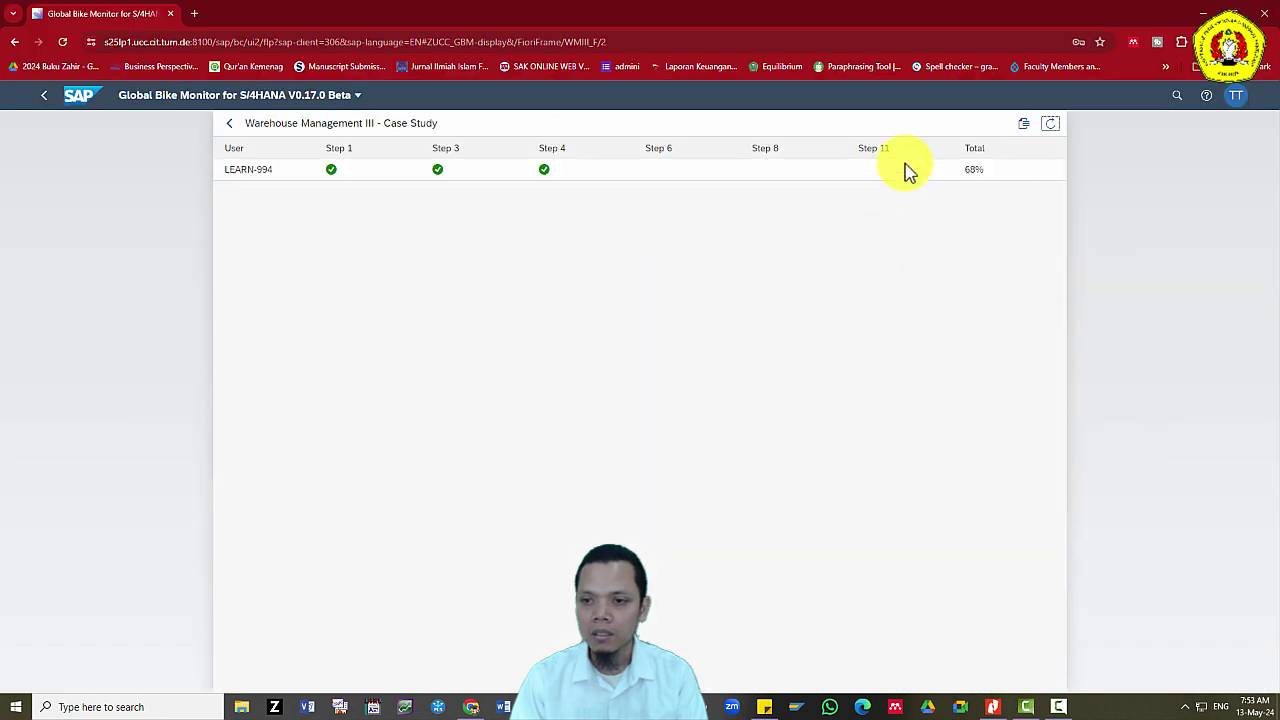
left_click(1050, 123)
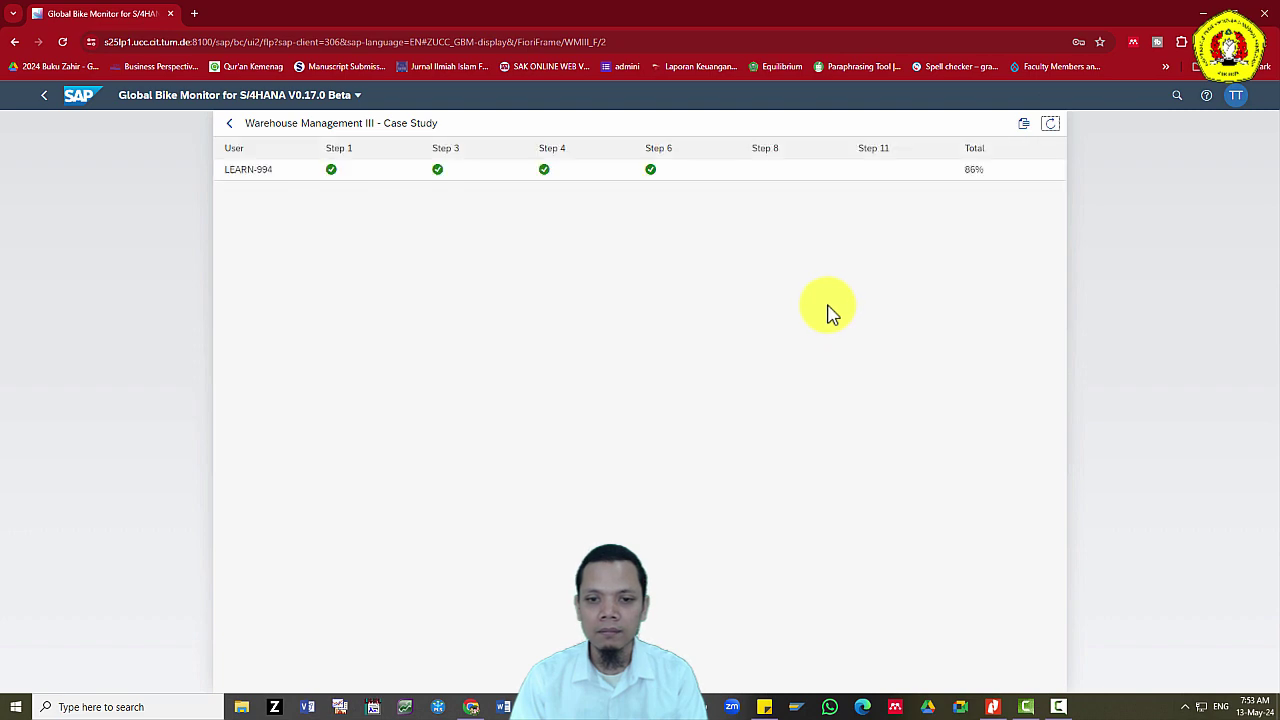
Switch to the PDF and read the Step 7 instructions for running the bin status report.
key("alt+Tab")
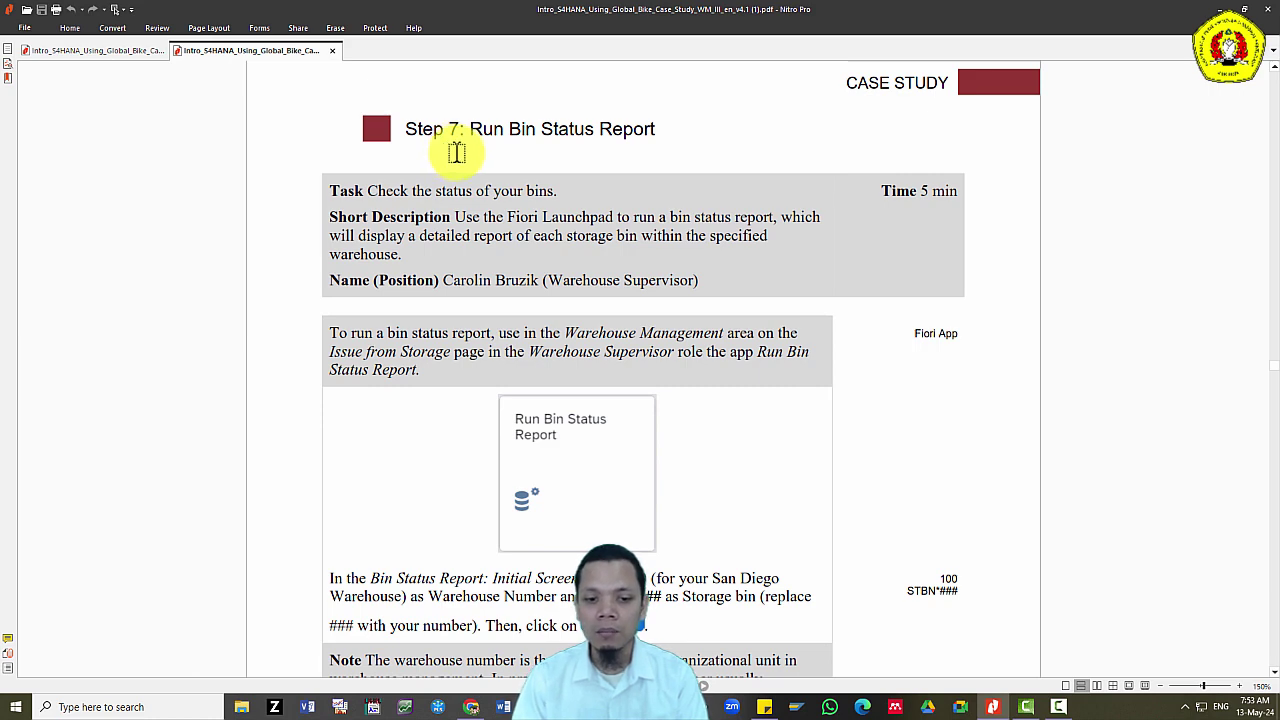
scroll(657, 337, "down", 3)
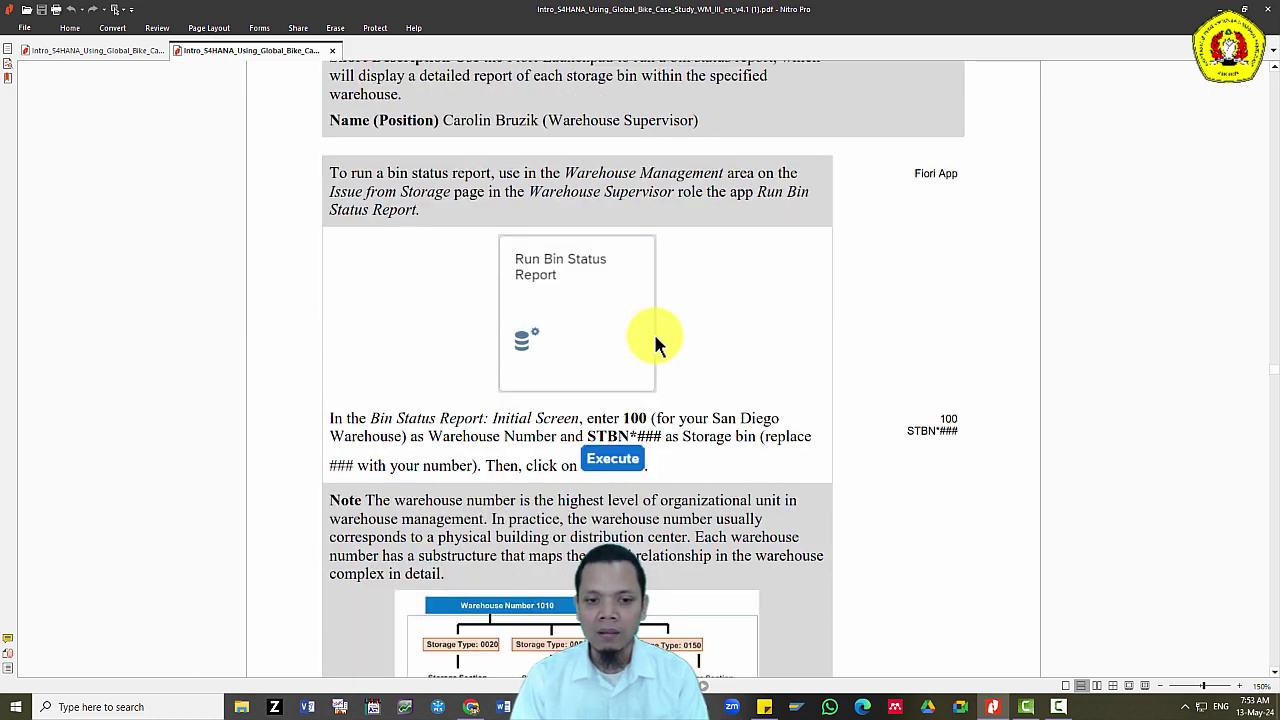
scroll(655, 343, "down", 2)
In SAP, leave the picking workload for the launchpad and open Run Bin Status Report from the Warehouse Management Issue from Storage page.
key("alt+Tab")
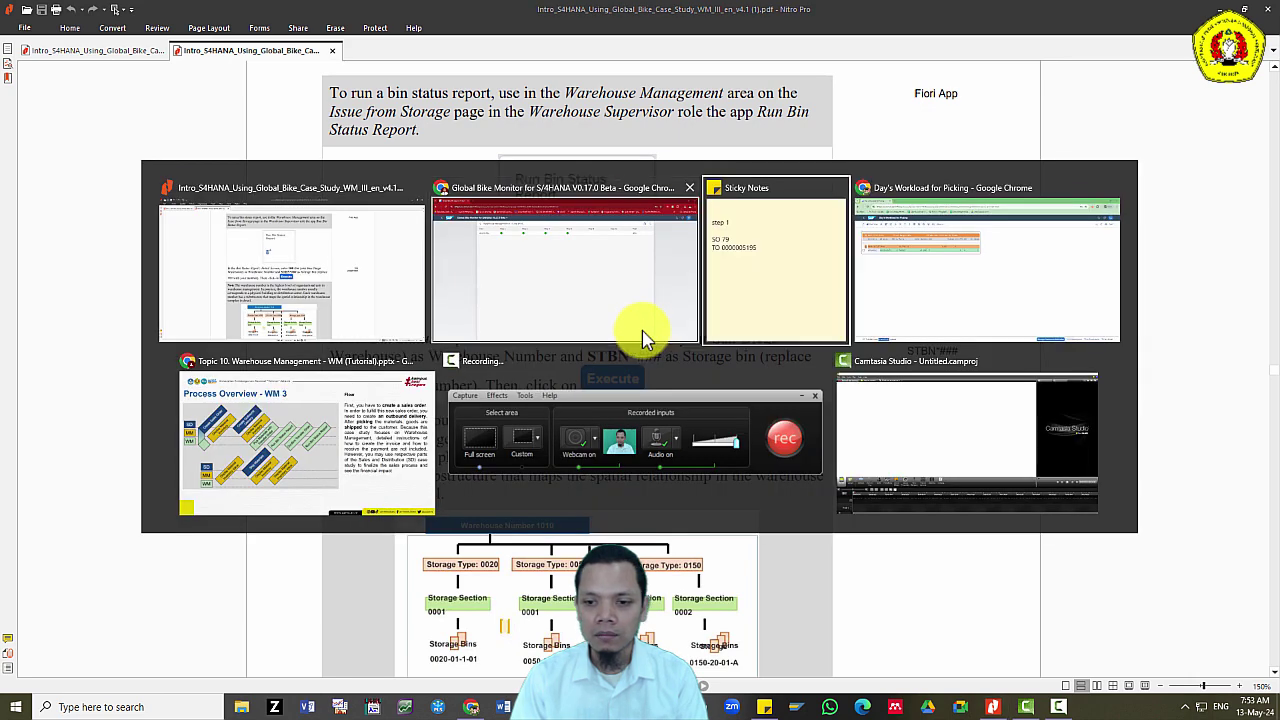
key("alt+Tab")
left_click(86, 100)
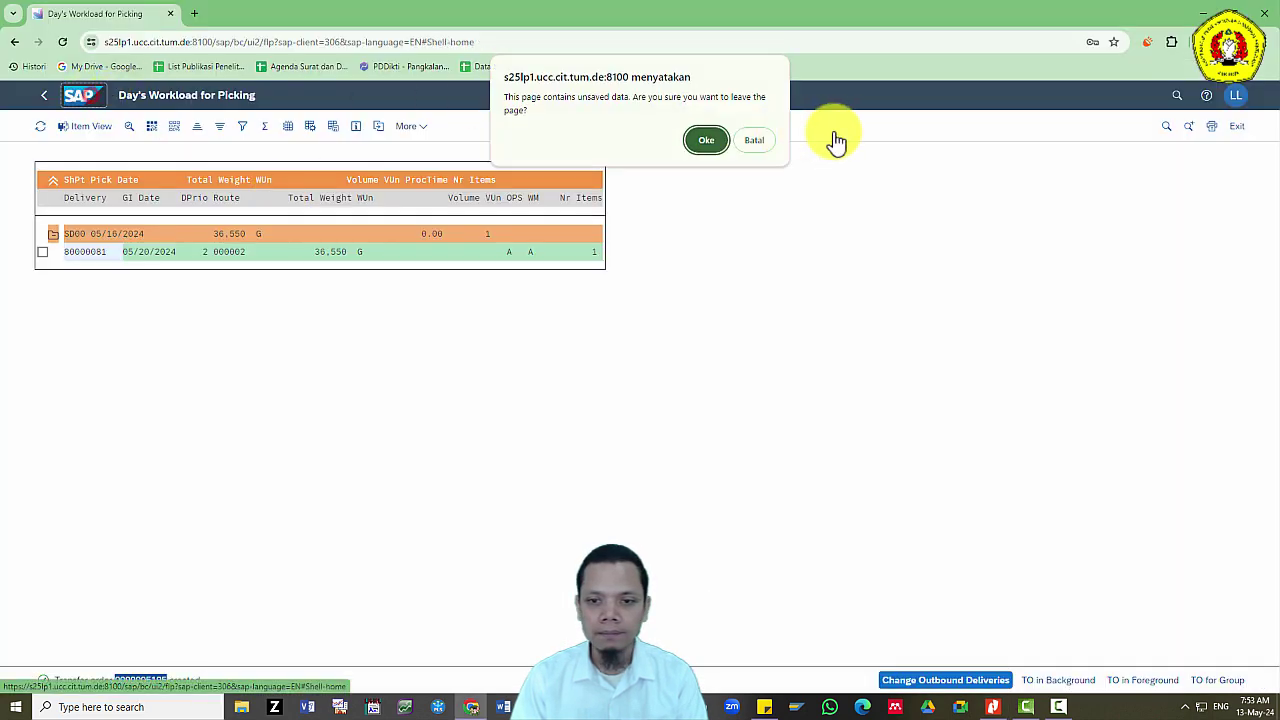
left_click(712, 145)
left_click(912, 125)
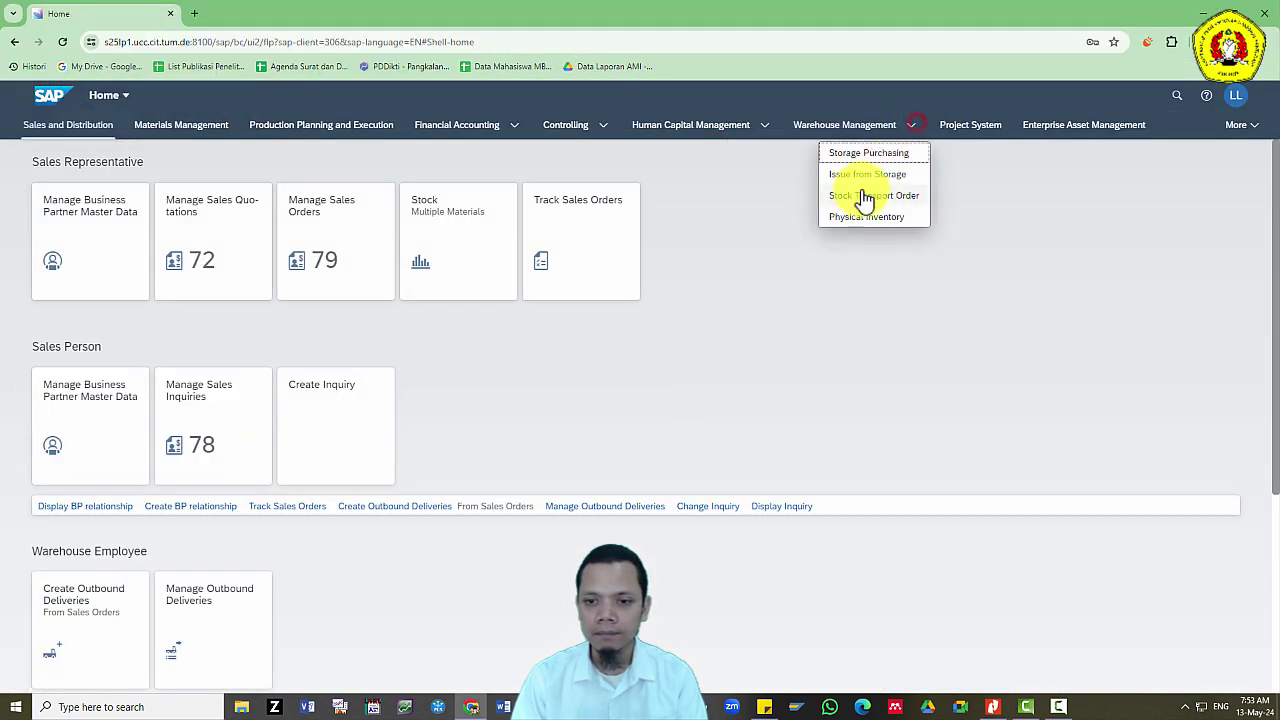
left_click(865, 196)
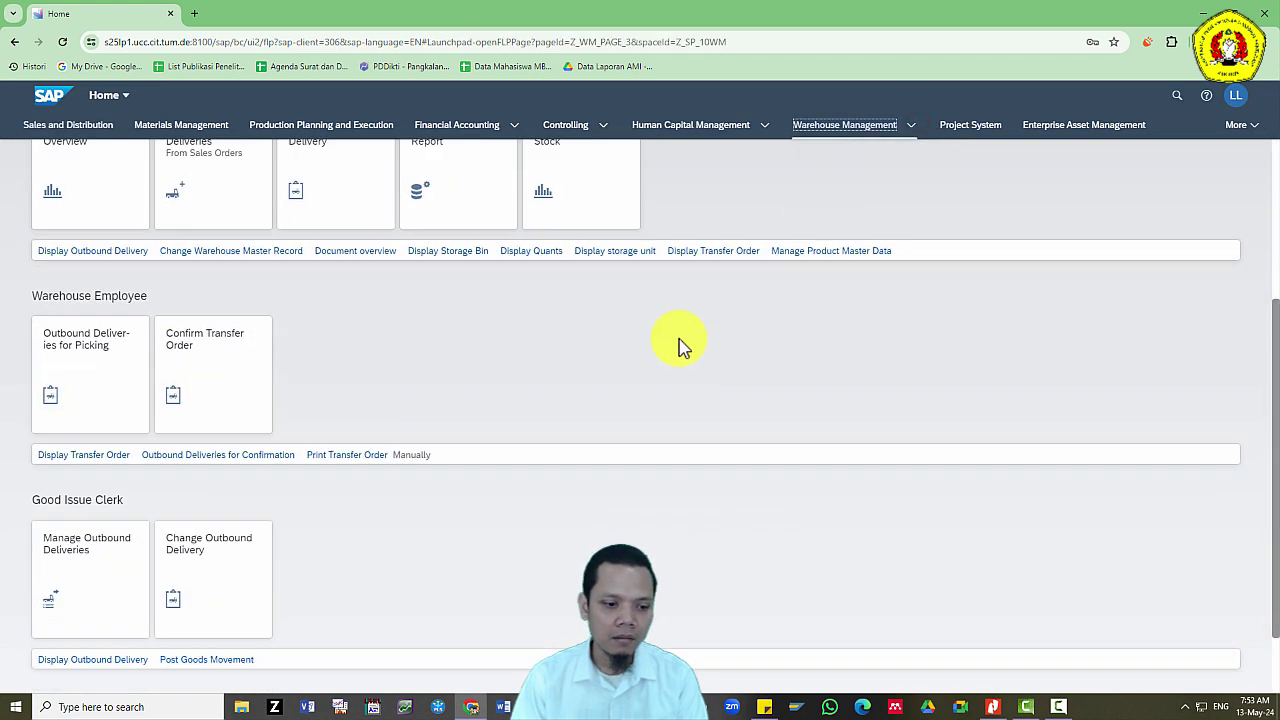
scroll(680, 345, "up", 3)
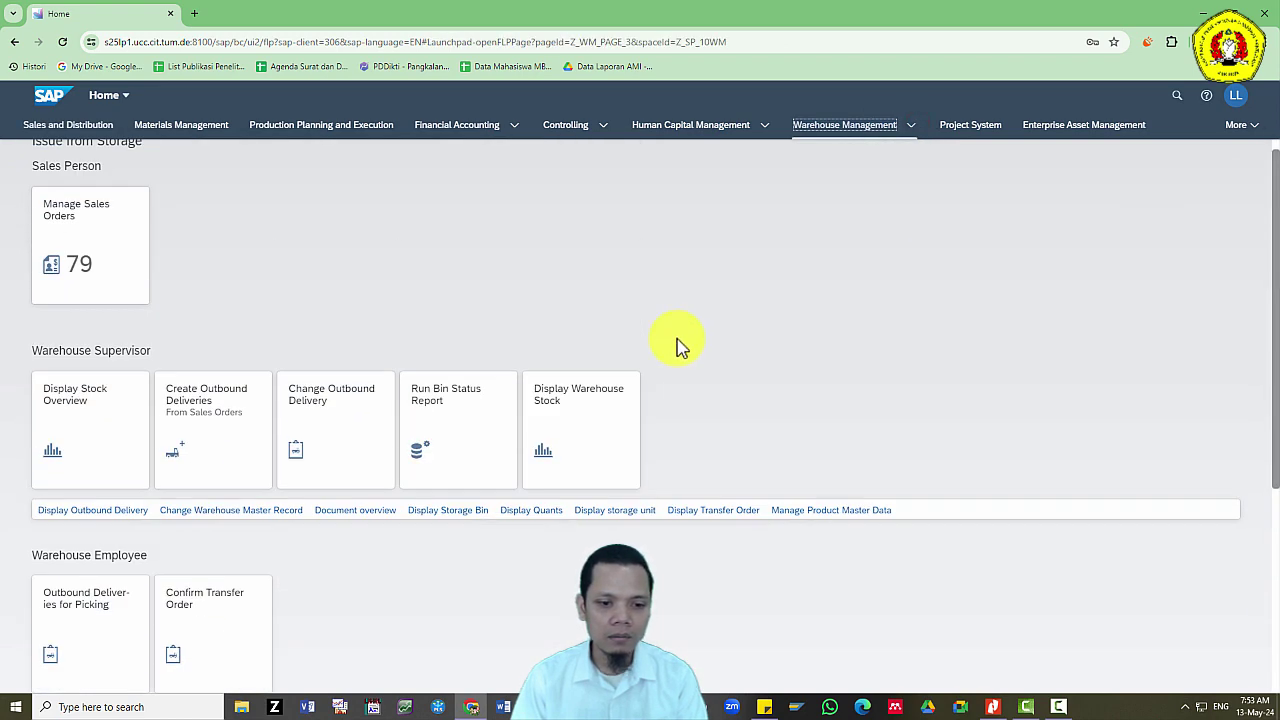
left_click(471, 403)
Check the required criteria in the PDF, and in SAP run the bin status report for warehouse 100 with storage bin stbn*994.
key("alt+Tab")
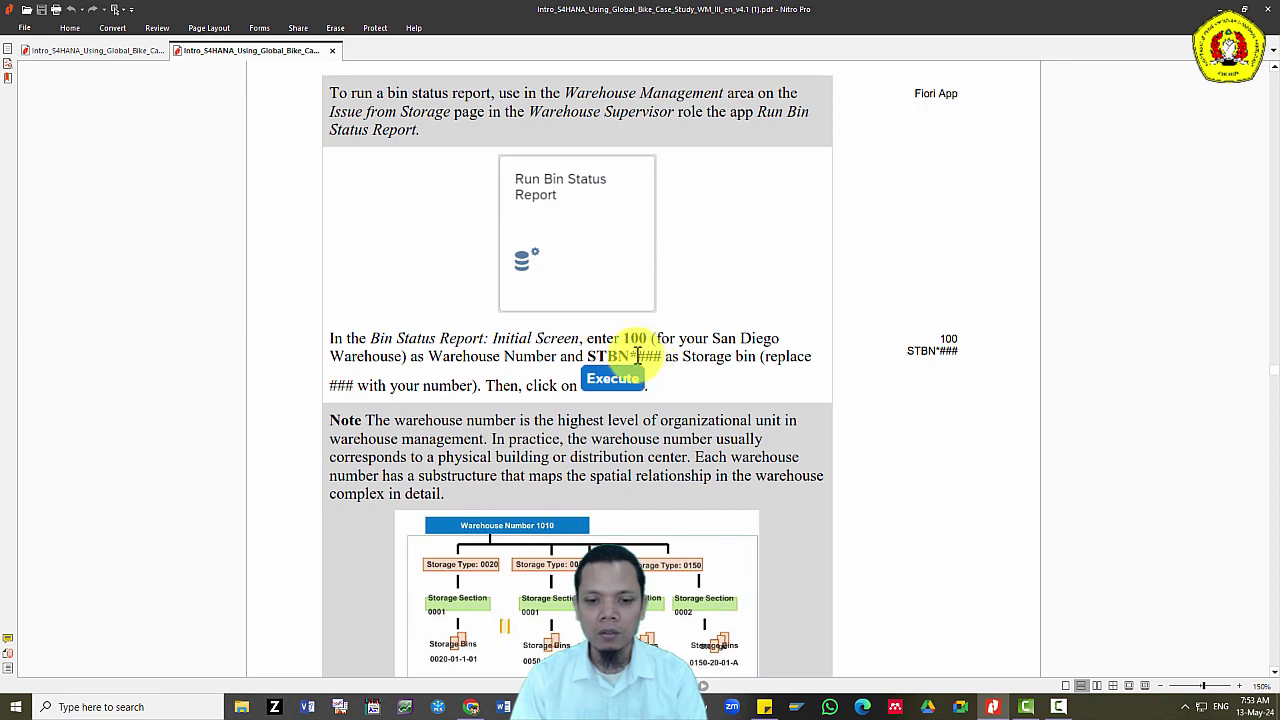
key("alt+Tab")
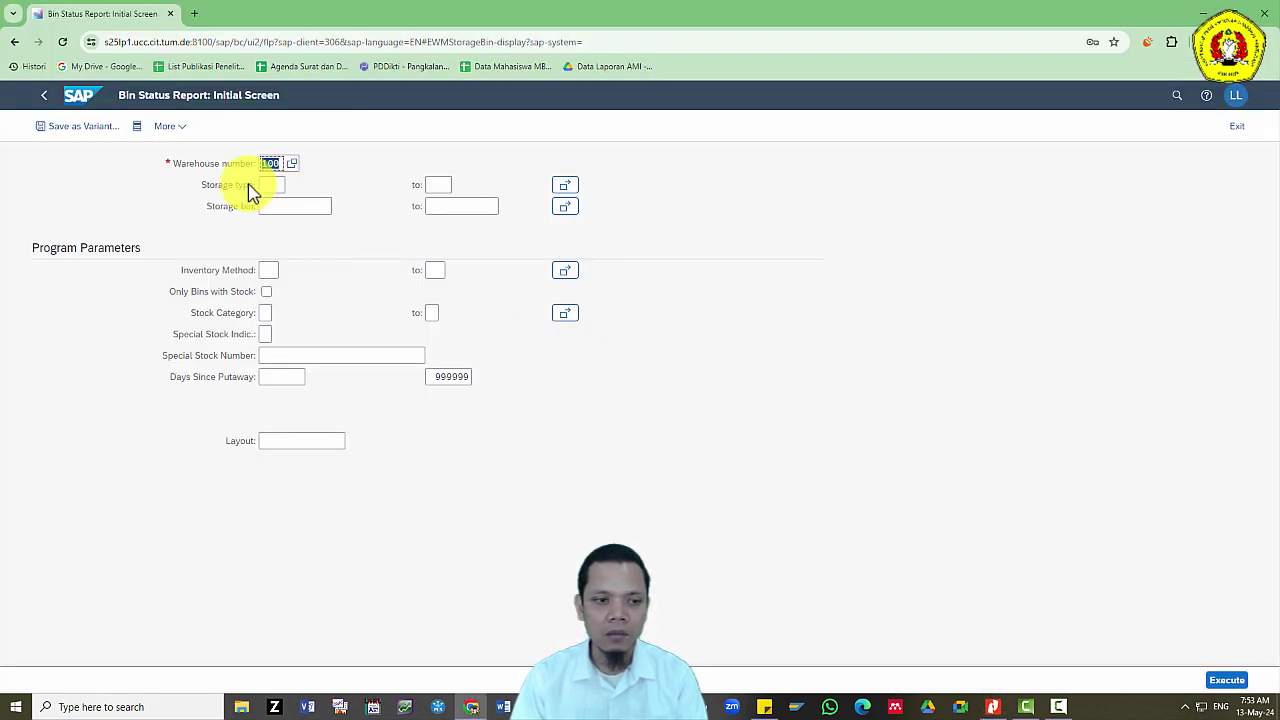
left_click(274, 206)
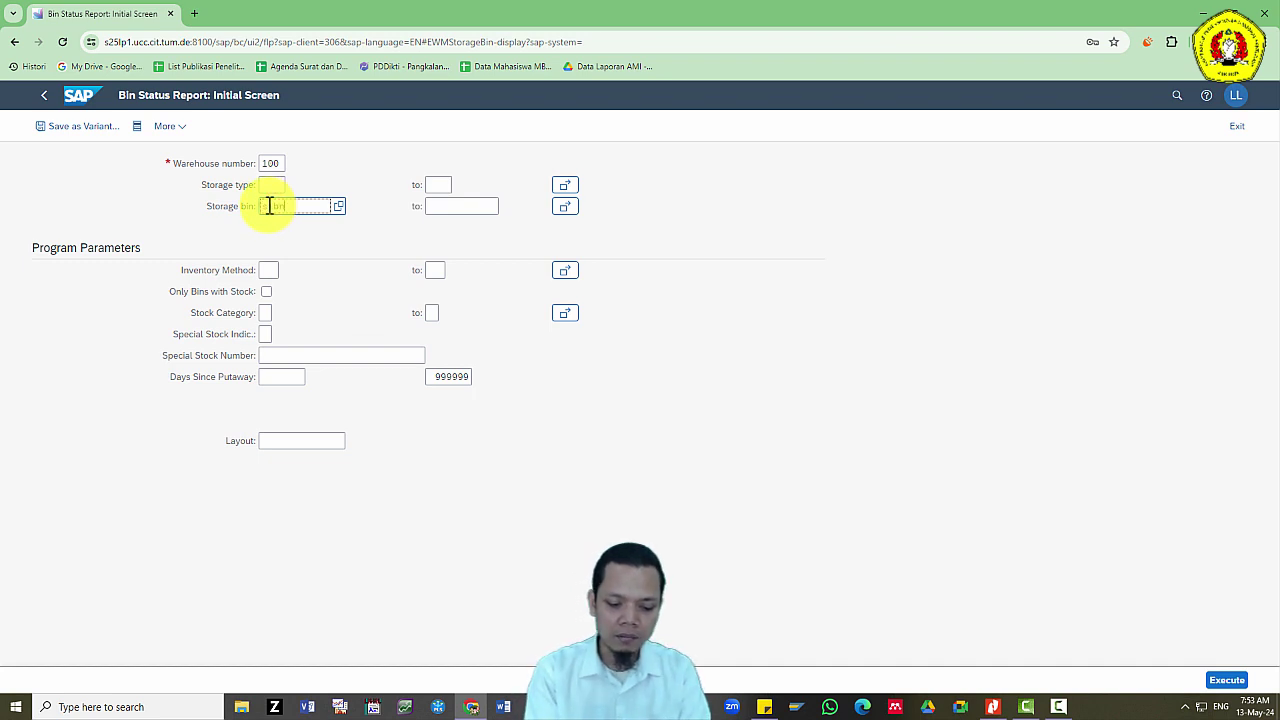
left_click(269, 206)
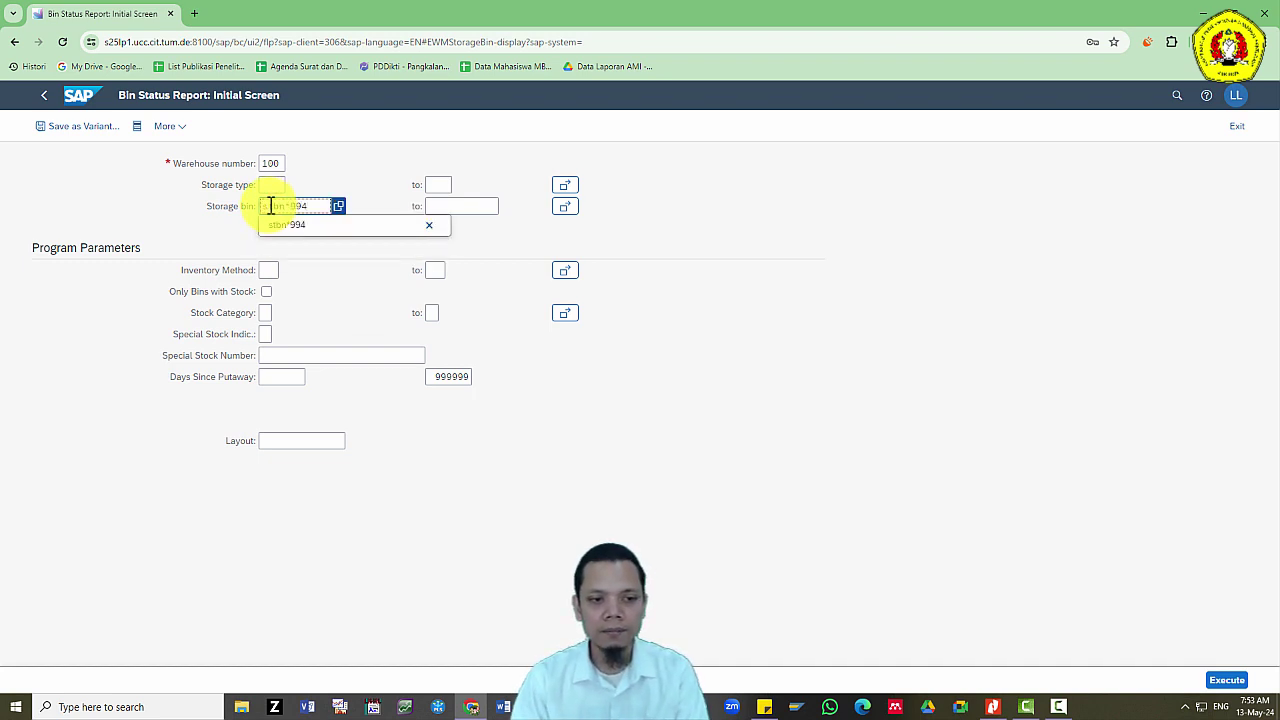
key("Return")
left_click(1212, 680)
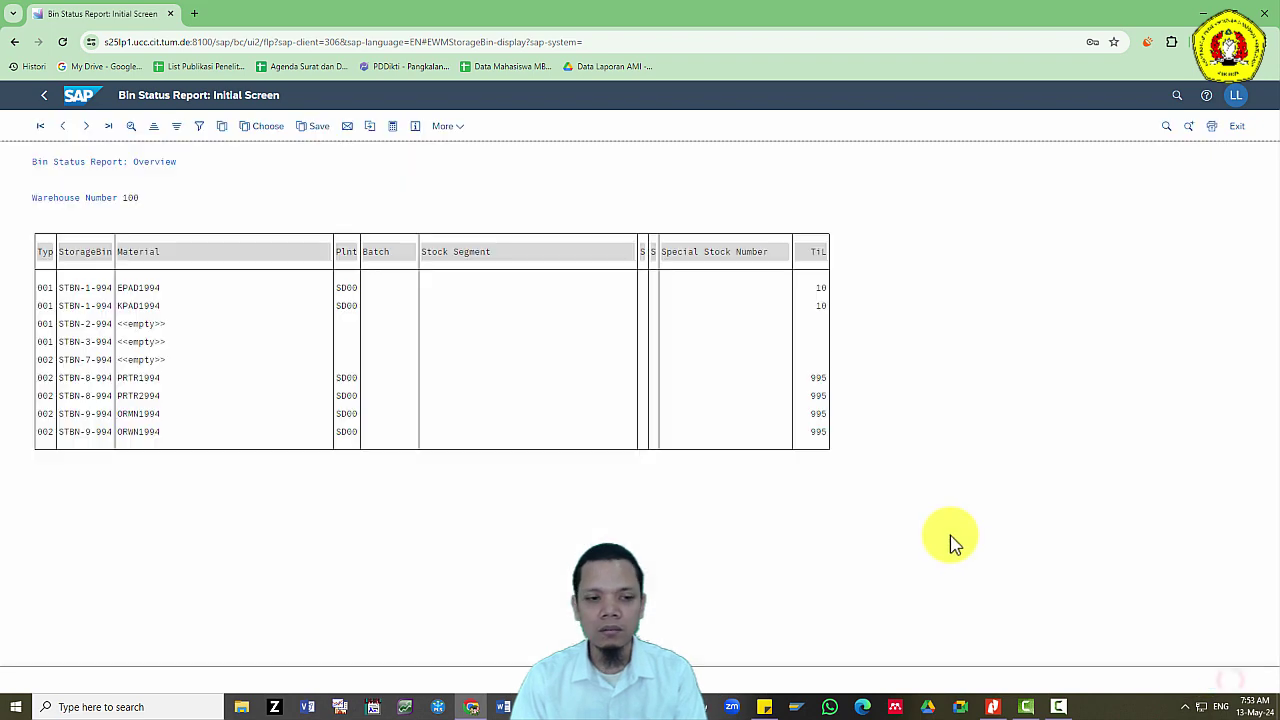
Compare the SAP bin status overview with the PDF's example and read the instructions on displaying the material's quant and stock quantities.
key("alt+Tab")
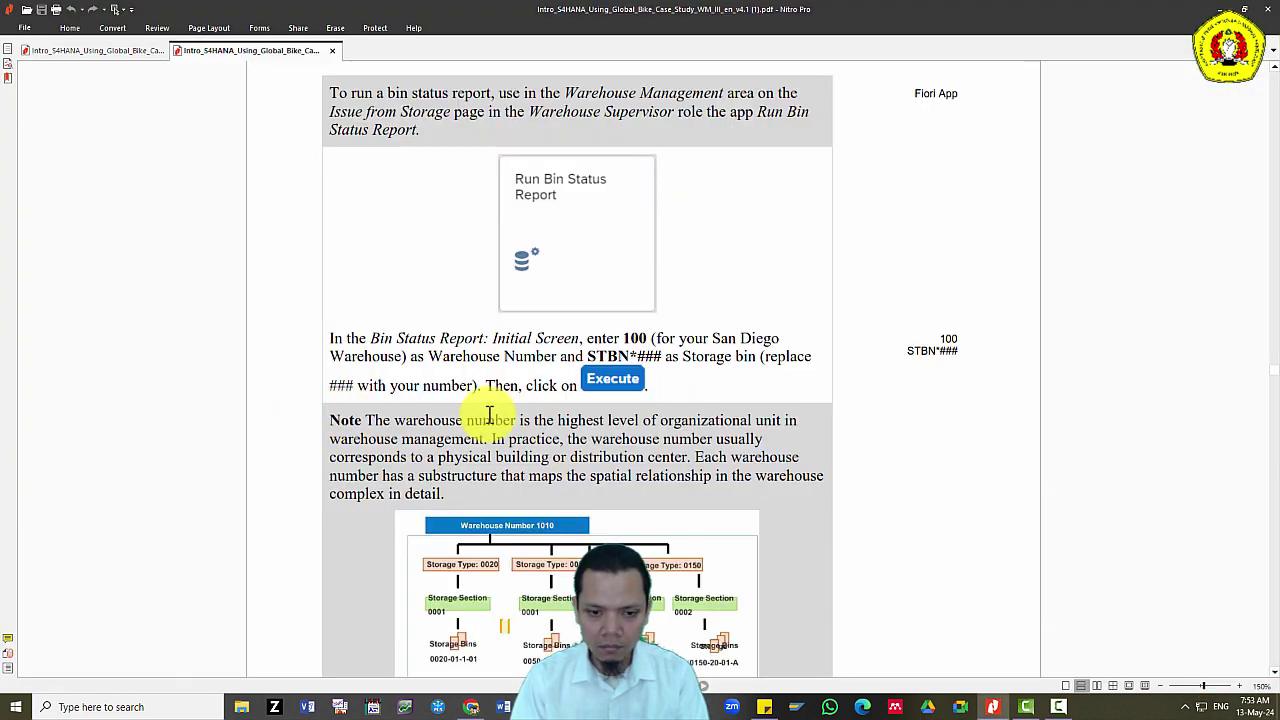
scroll(496, 413, "down", 10)
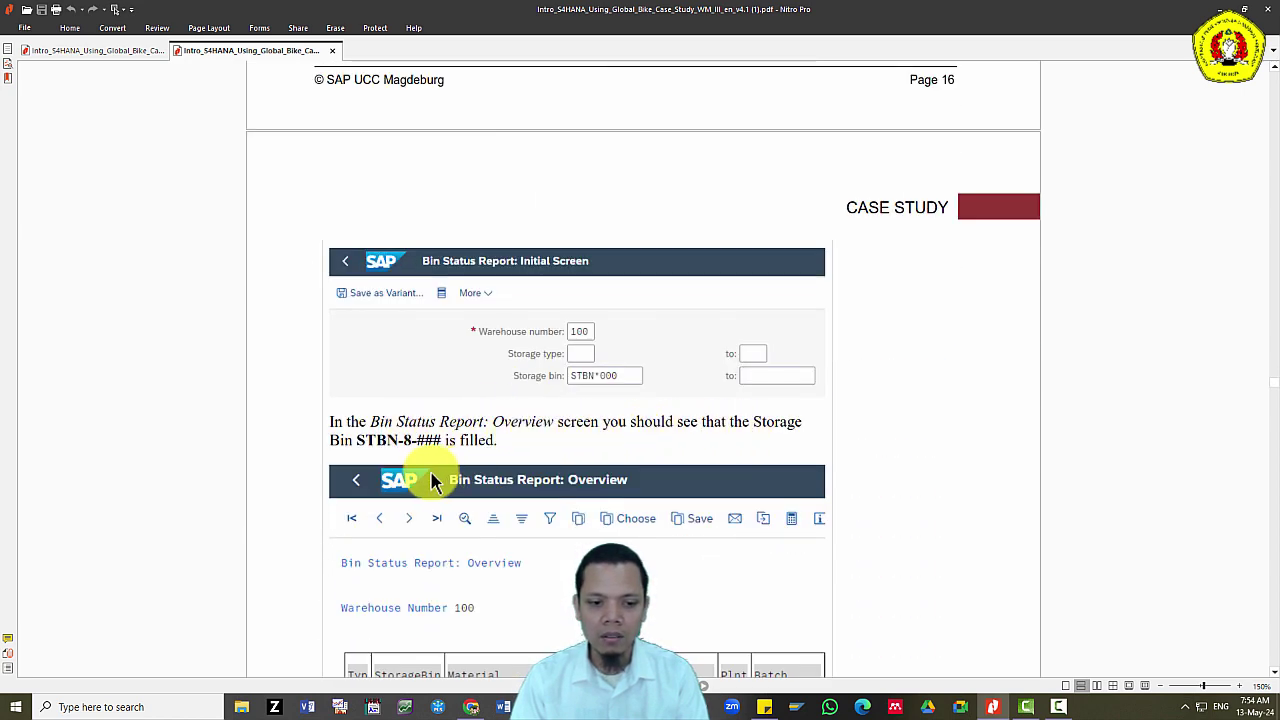
key("alt+Tab")
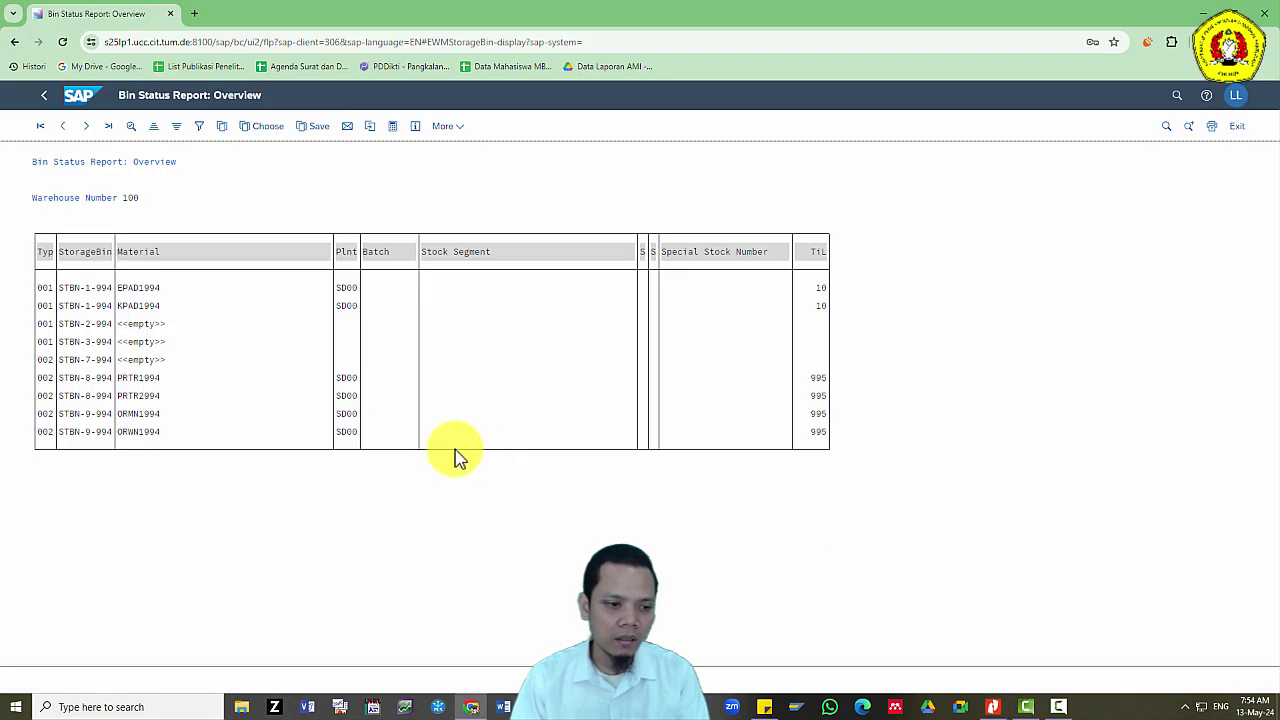
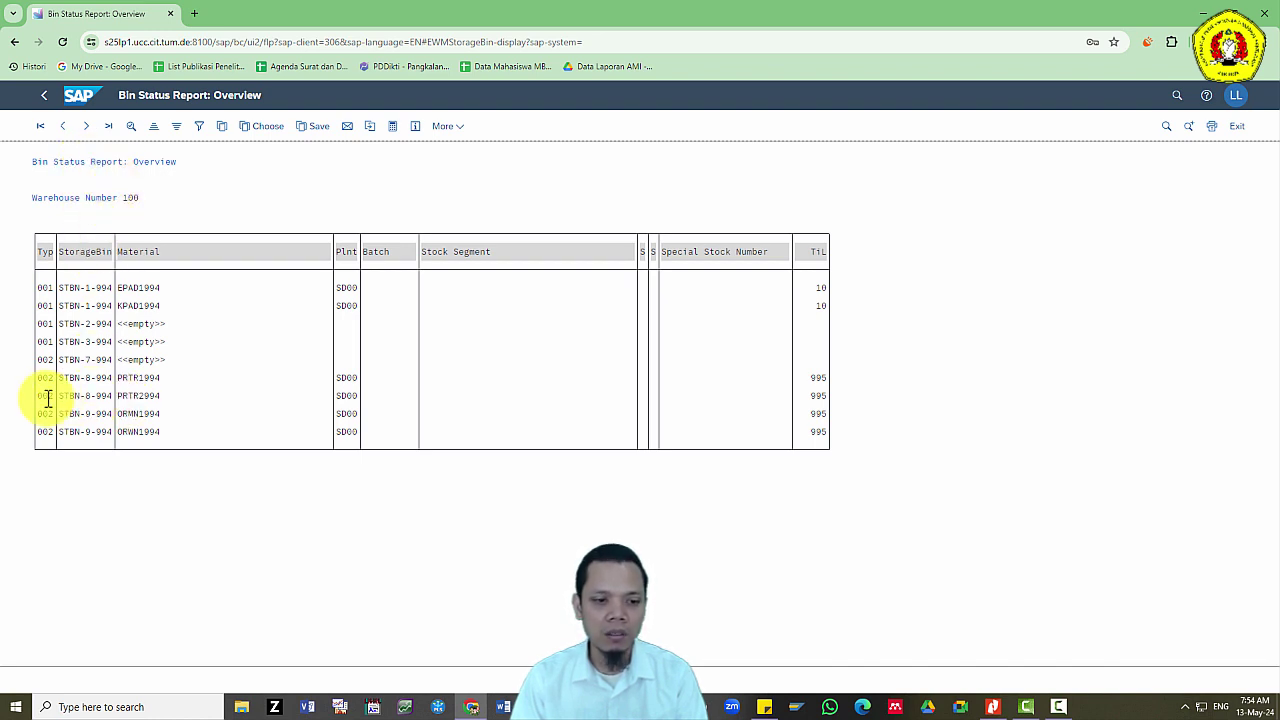
key("alt+Tab")
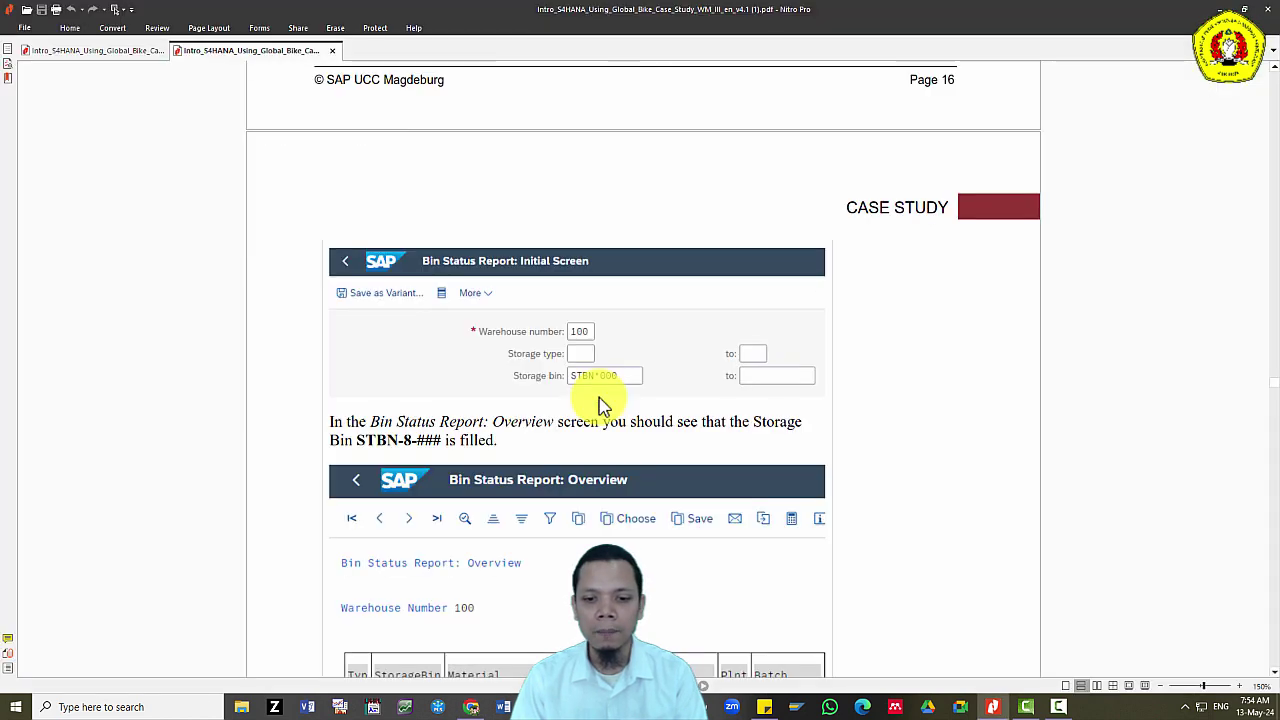
scroll(586, 449, "down", 3)
scroll(591, 451, "down", 6)
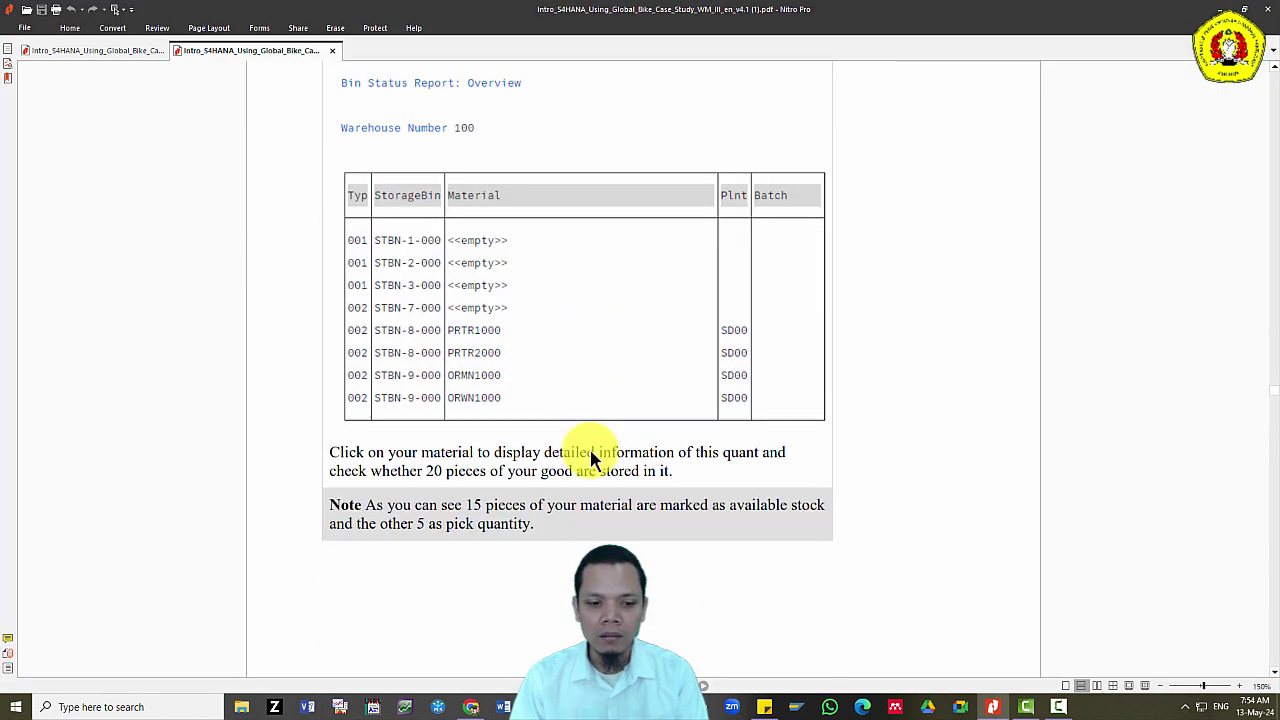
scroll(591, 458, "down", 2)
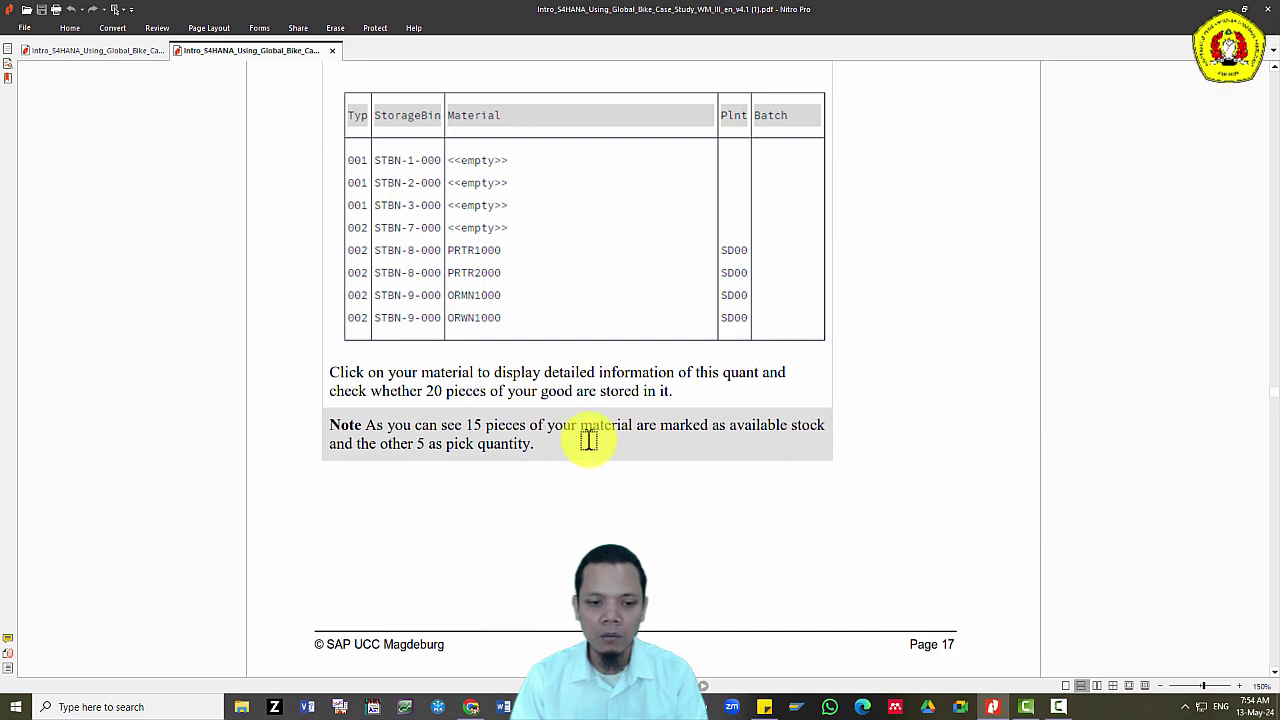
scroll(588, 441, "down", 12)
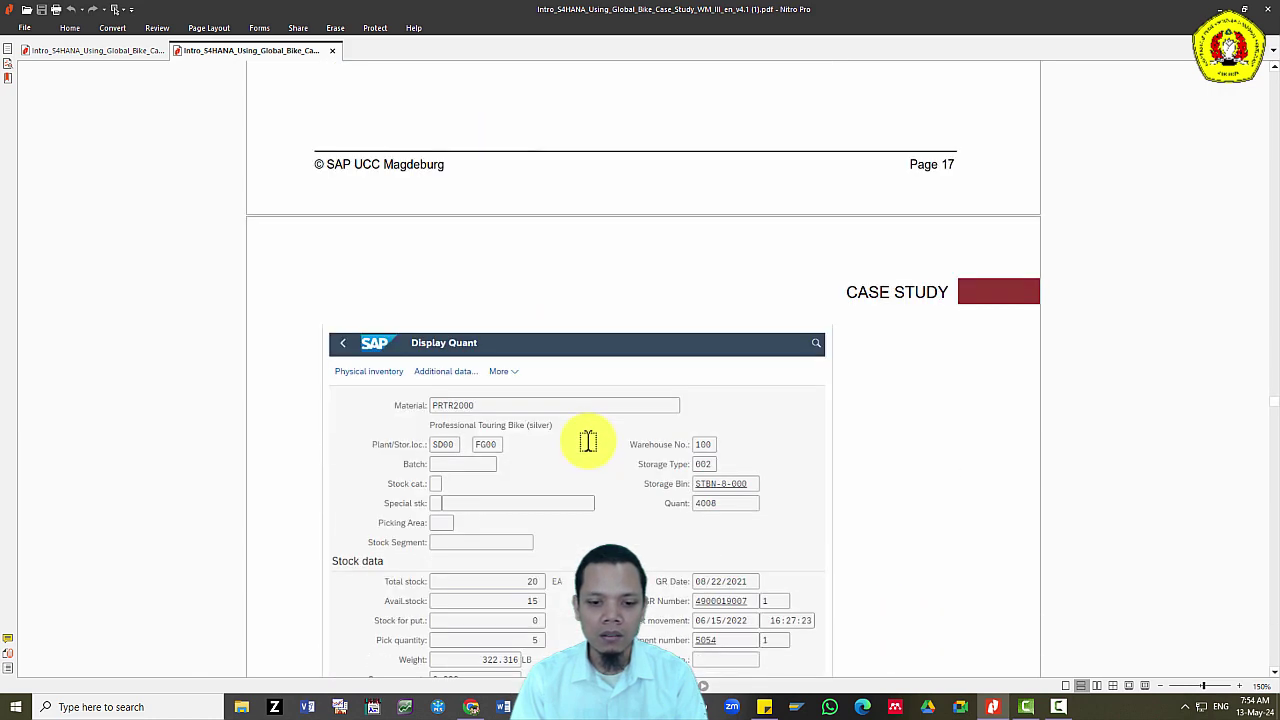
Switch to SAP and display the storage bin details of STBN-8-994 from the report line for material PRTR2994.
key("alt+Tab")
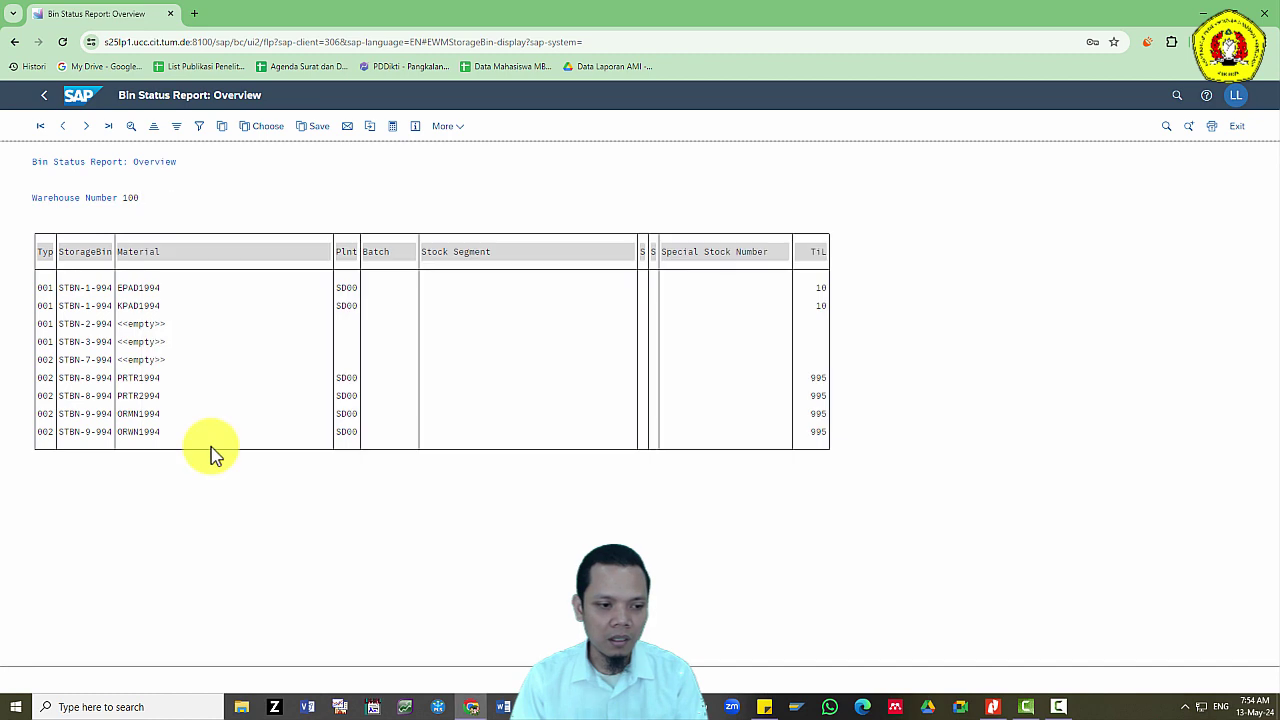
left_click(96, 400)
double_click(98, 403)
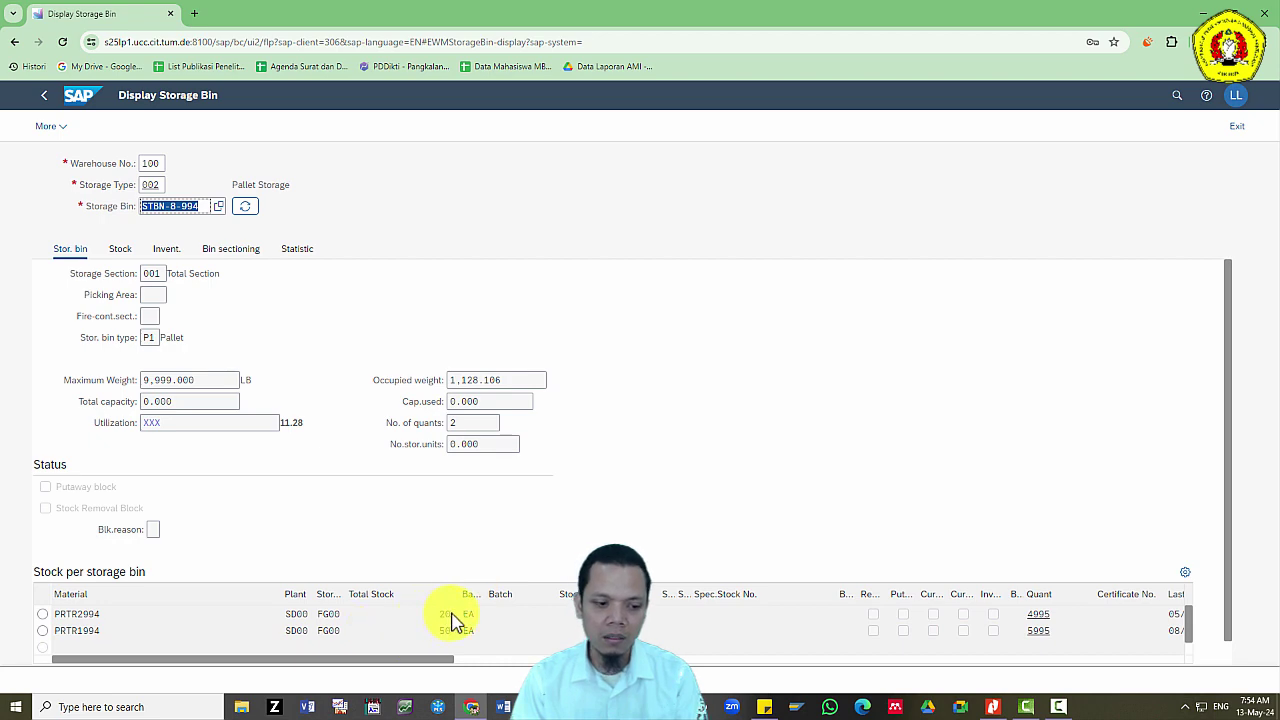
Switch to the PDF and read the Step 8 instructions for confirming the transfer order.
key("alt+Tab")
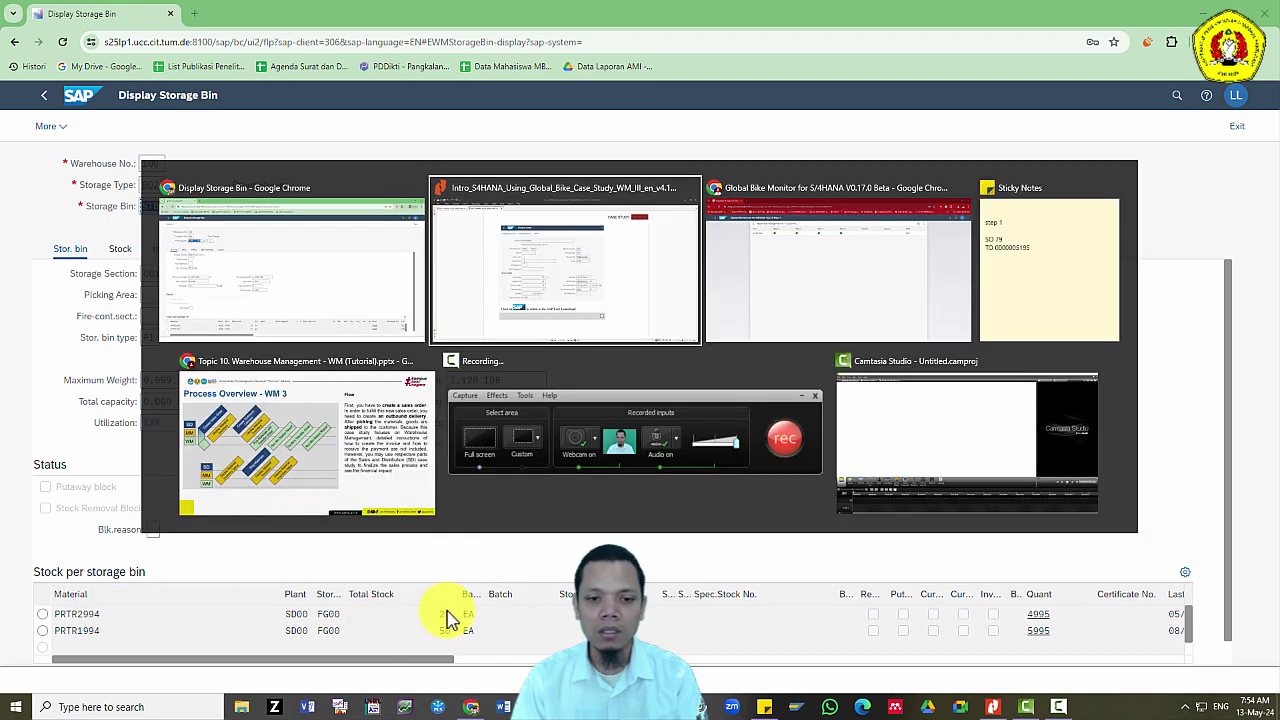
scroll(500, 511, "down", 10)
scroll(501, 508, "down", 5)
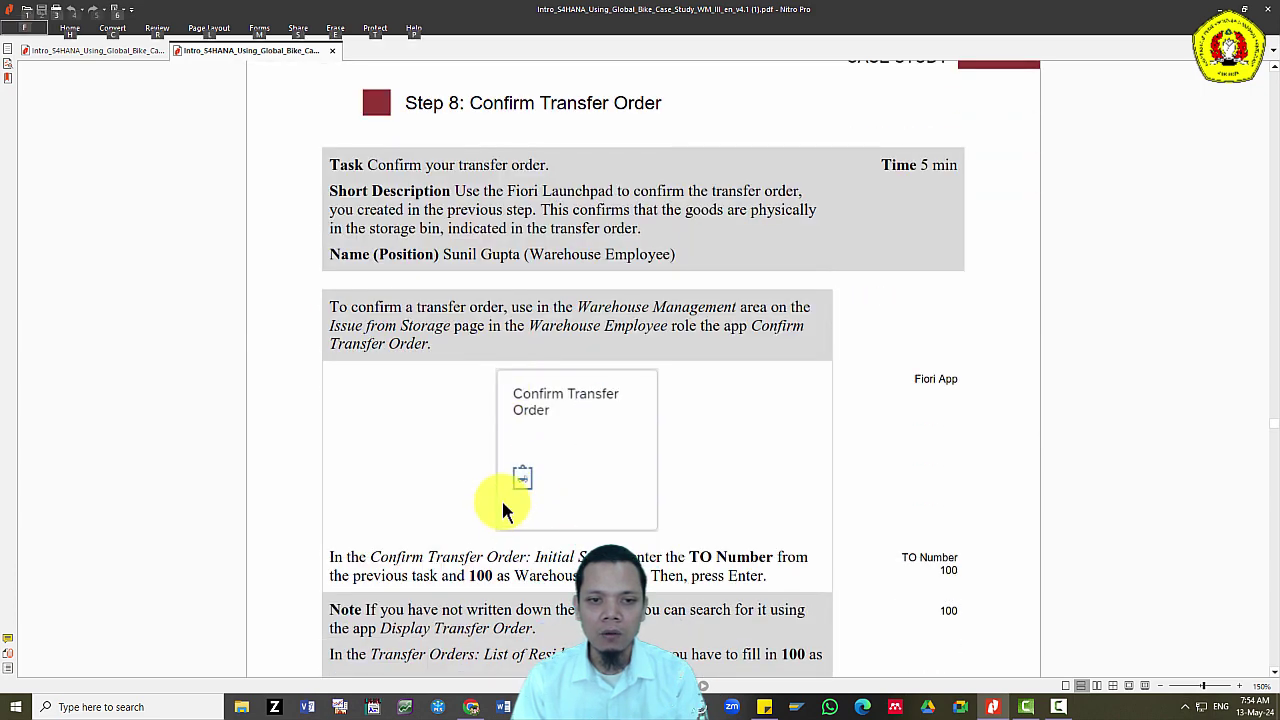
Switch to SAP and open the Confirm Transfer Order app on the Issue from Storage page of Warehouse Management.
key("alt+Tab")
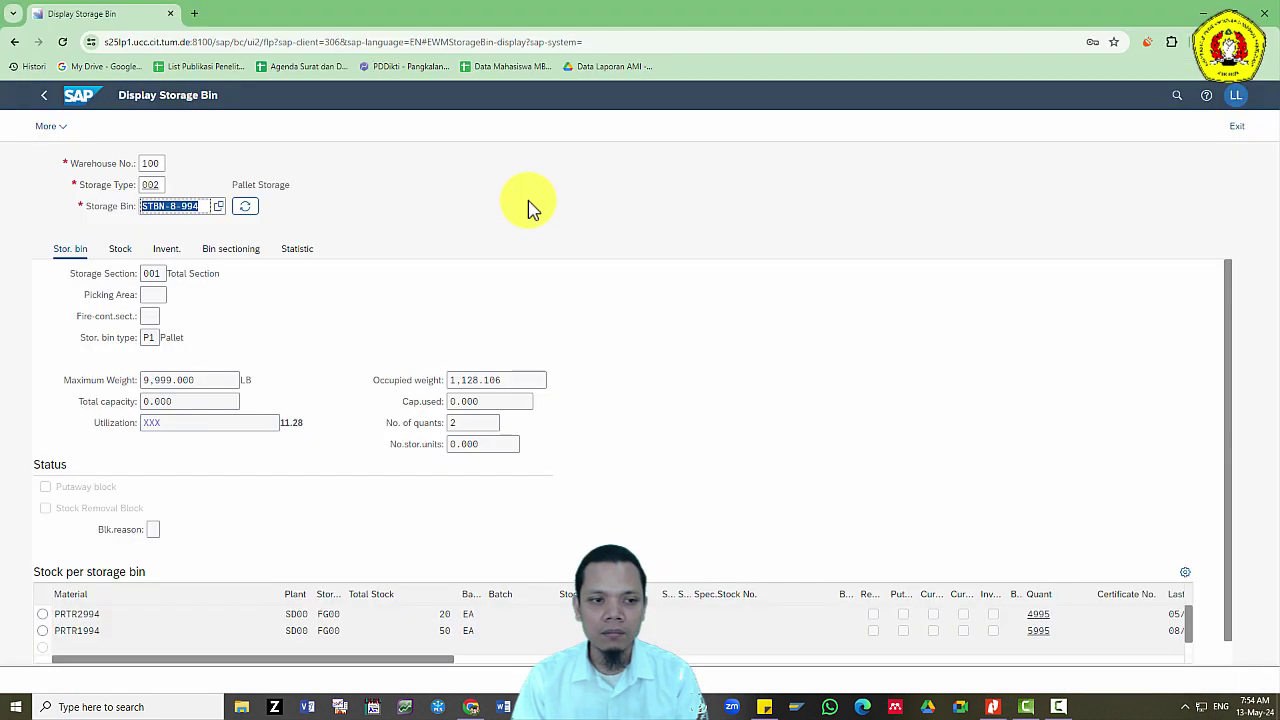
left_click(76, 99)
left_click(700, 134)
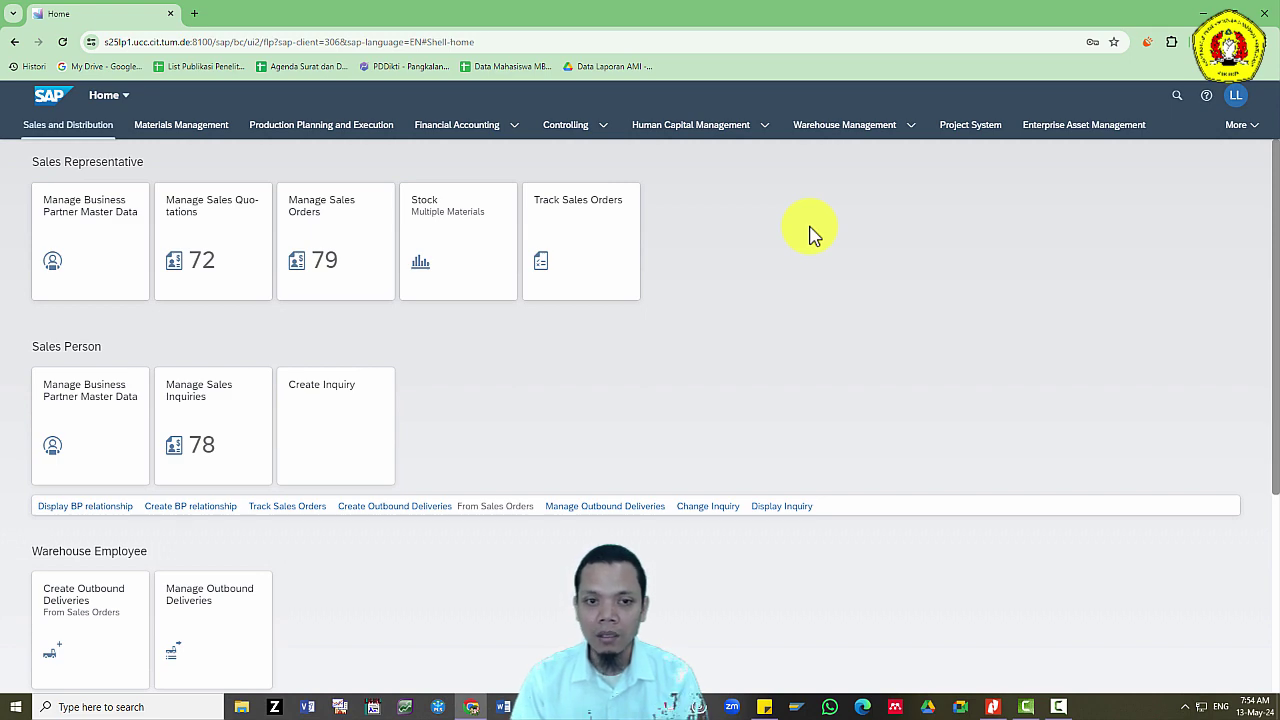
key("alt+Tab")
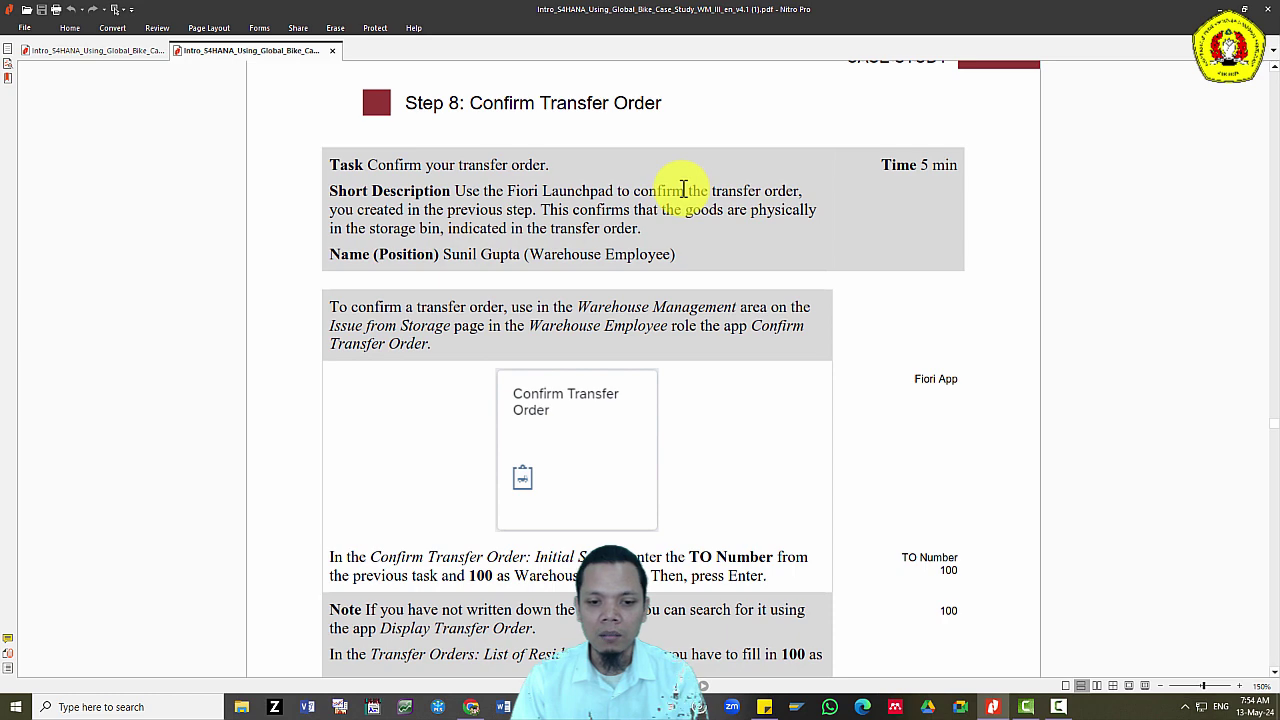
key("alt+Tab")
left_click(911, 125)
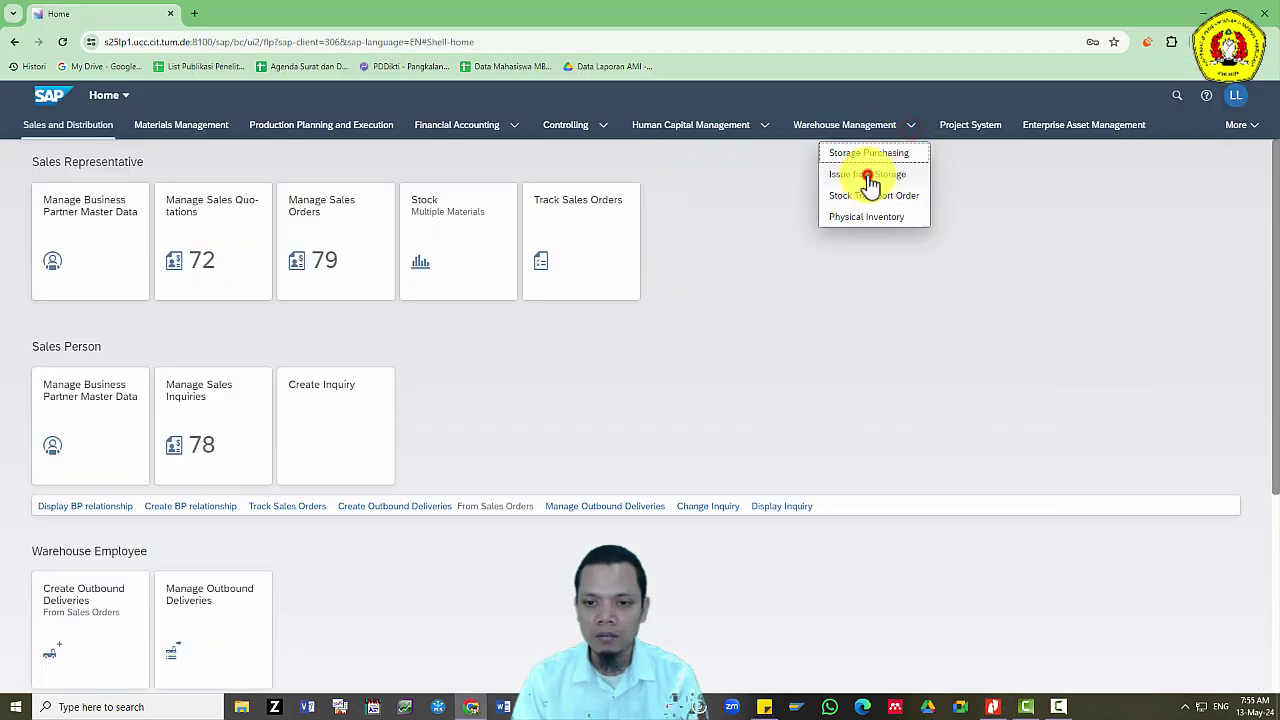
left_click(868, 177)
scroll(423, 486, "down", 10)
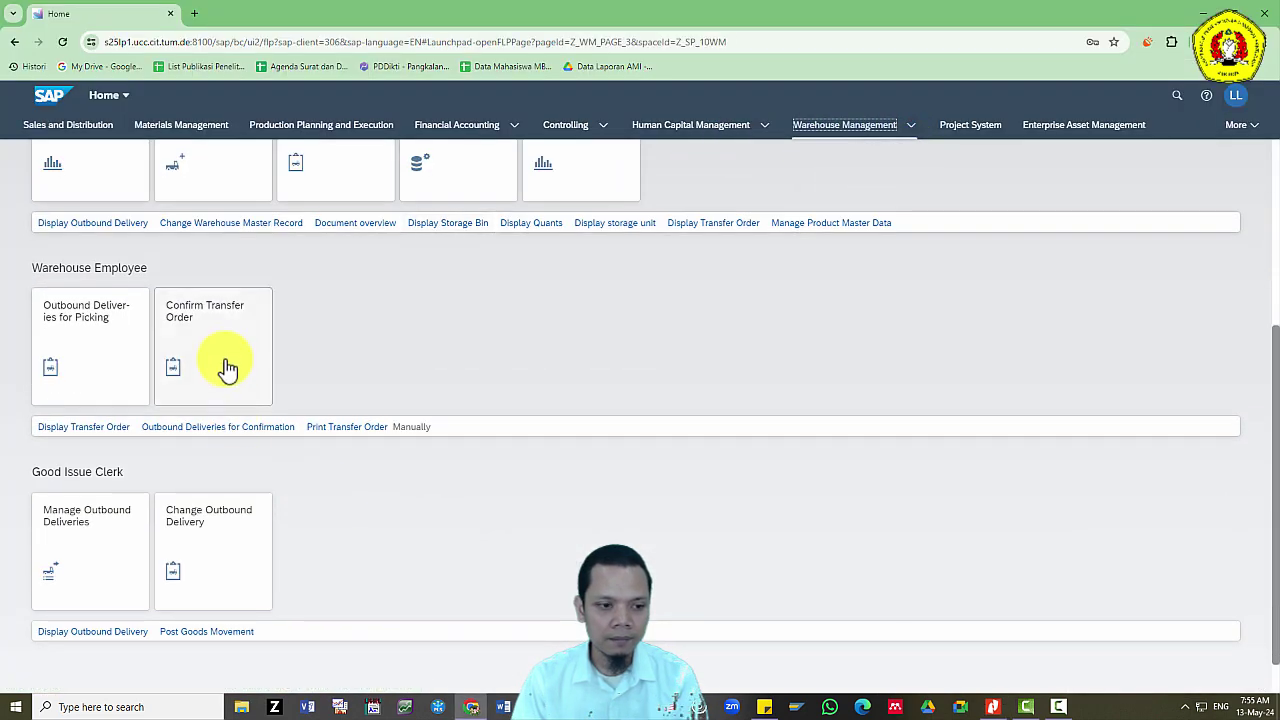
left_click(228, 370)
Read the PDF's instructions for the initial screen and compare the transfer order number in SAP with the one in the sticky note.
key("alt+Tab")
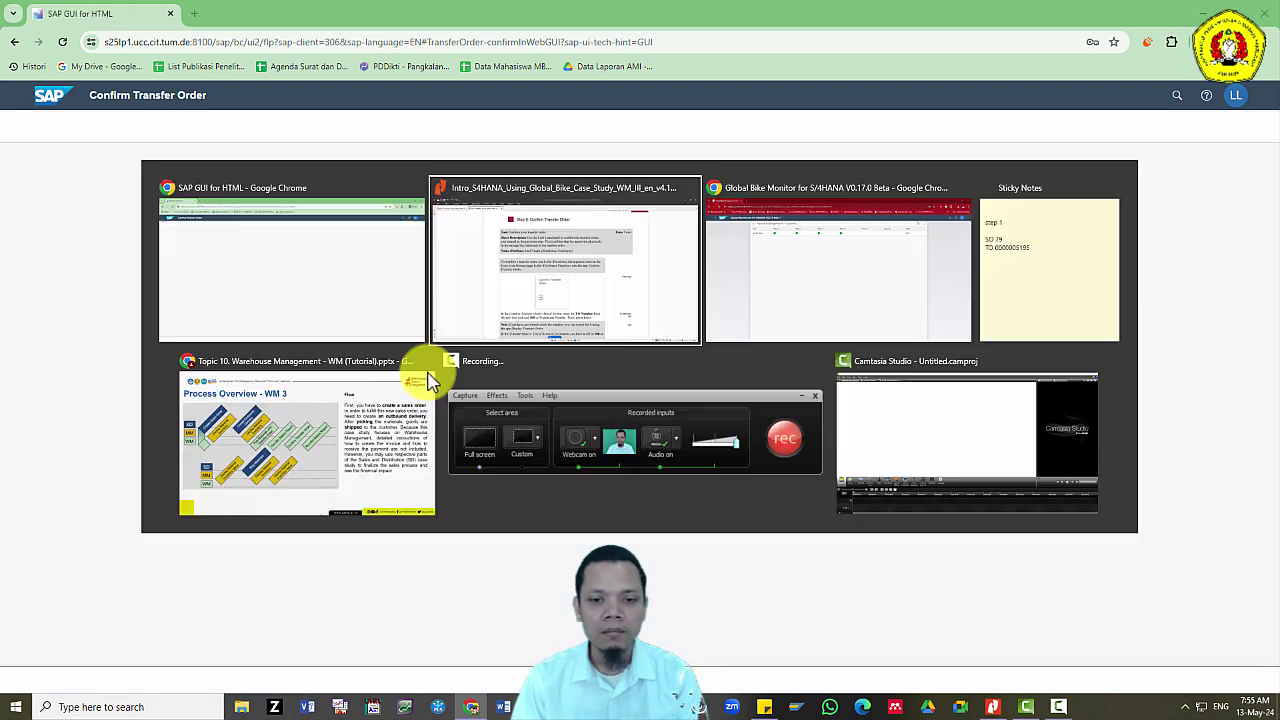
scroll(494, 390, "down", 4)
scroll(494, 390, "down", 2)
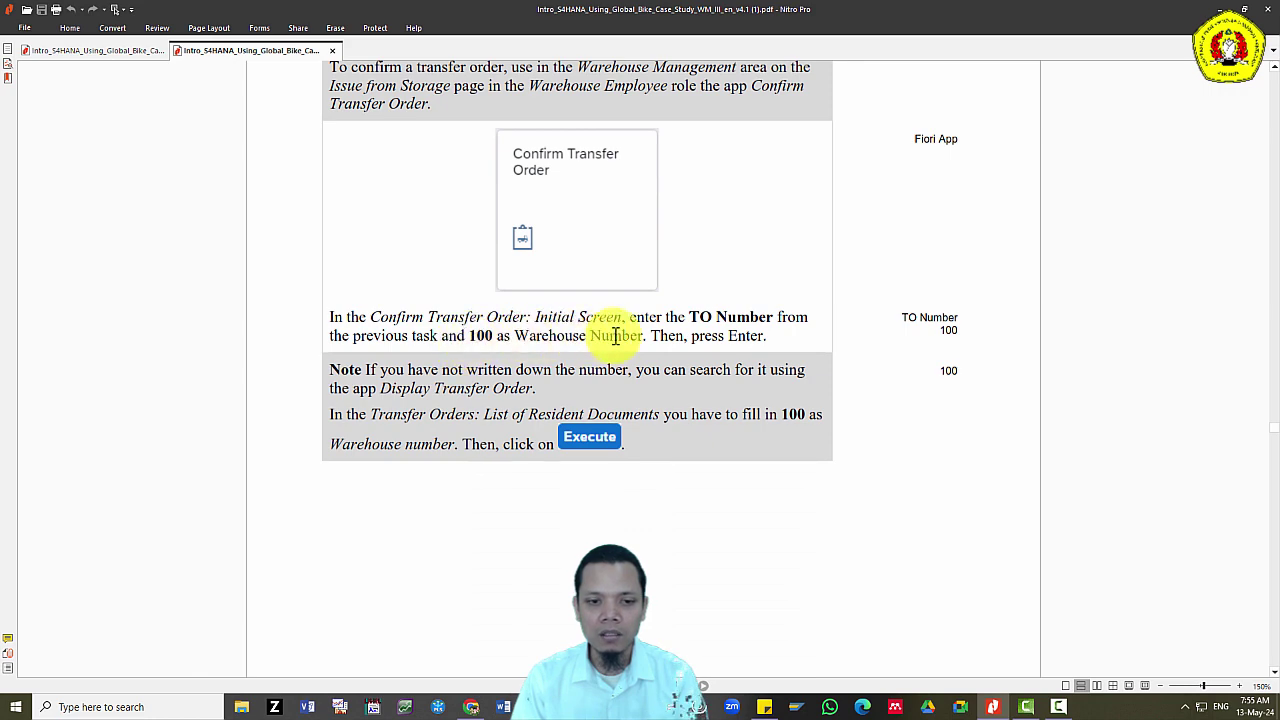
key("alt+Tab")
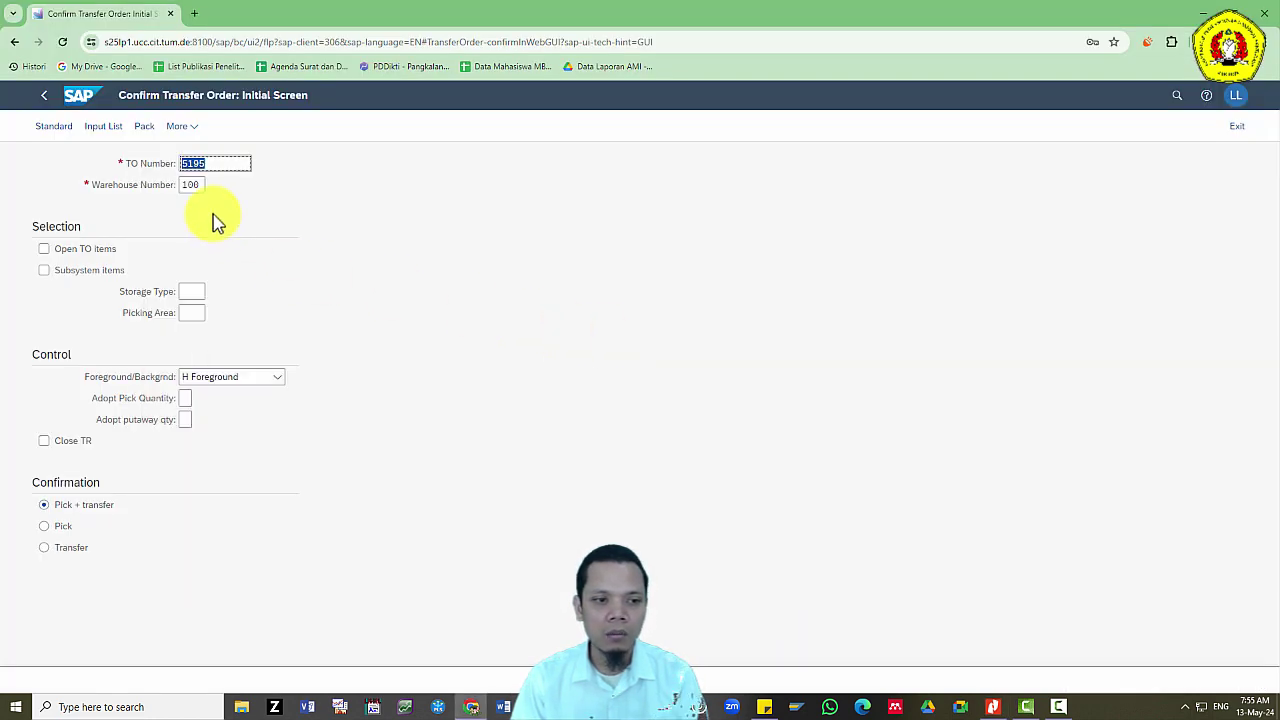
key("alt+Tab")
key("Tab")
key("Tab")
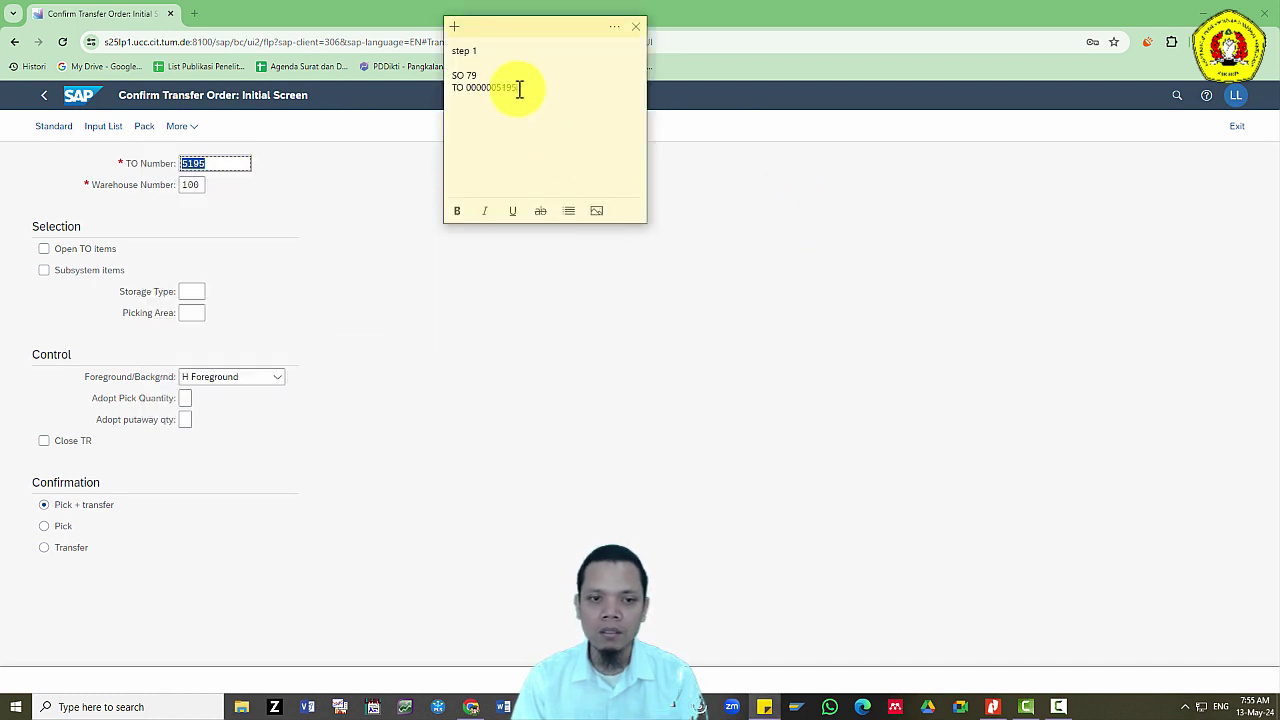
key("alt+Tab")
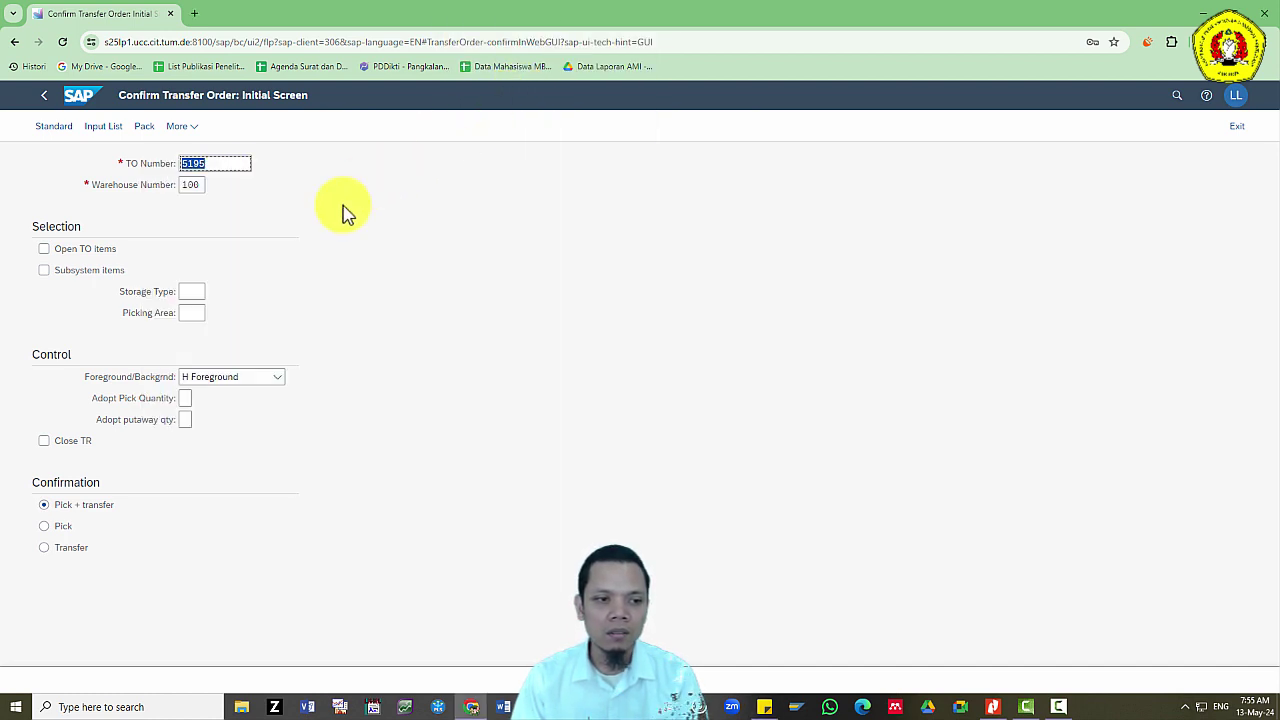
Recheck the PDF's entry instructions and display the items of the noted transfer order in SAP for warehouse 100.
key("alt+Tab")
key("Tab")
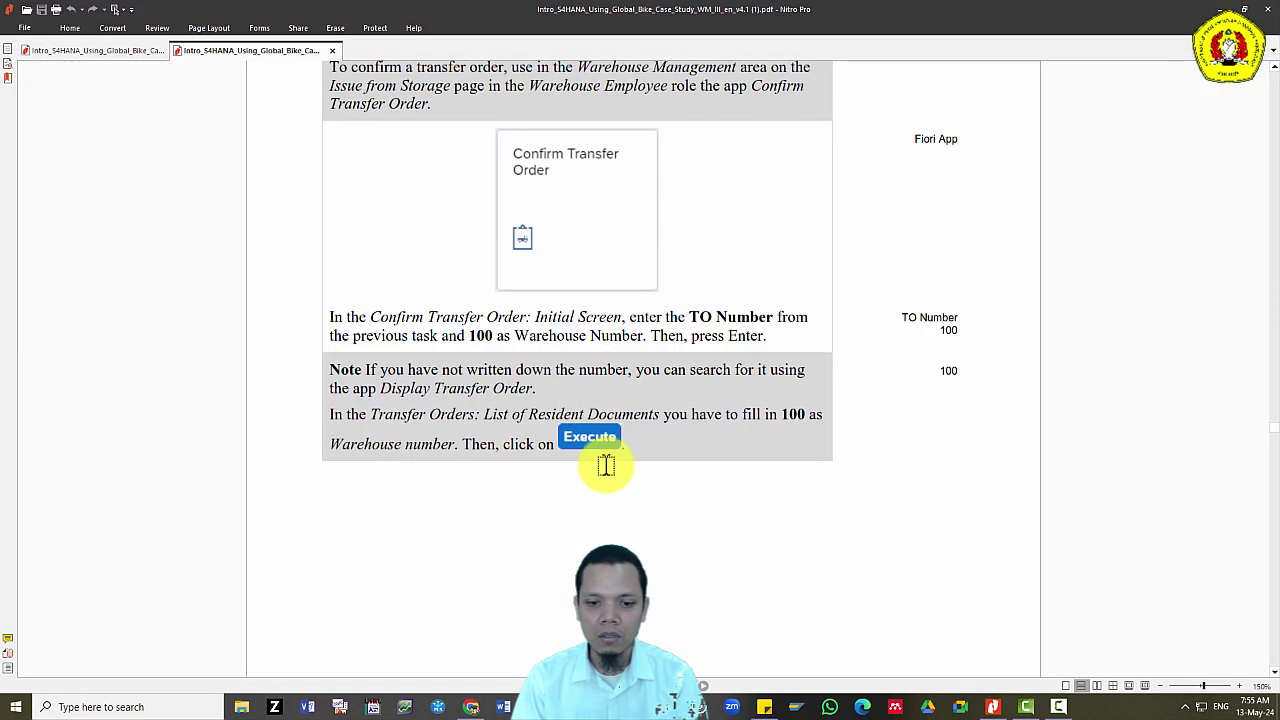
key("alt+Tab")
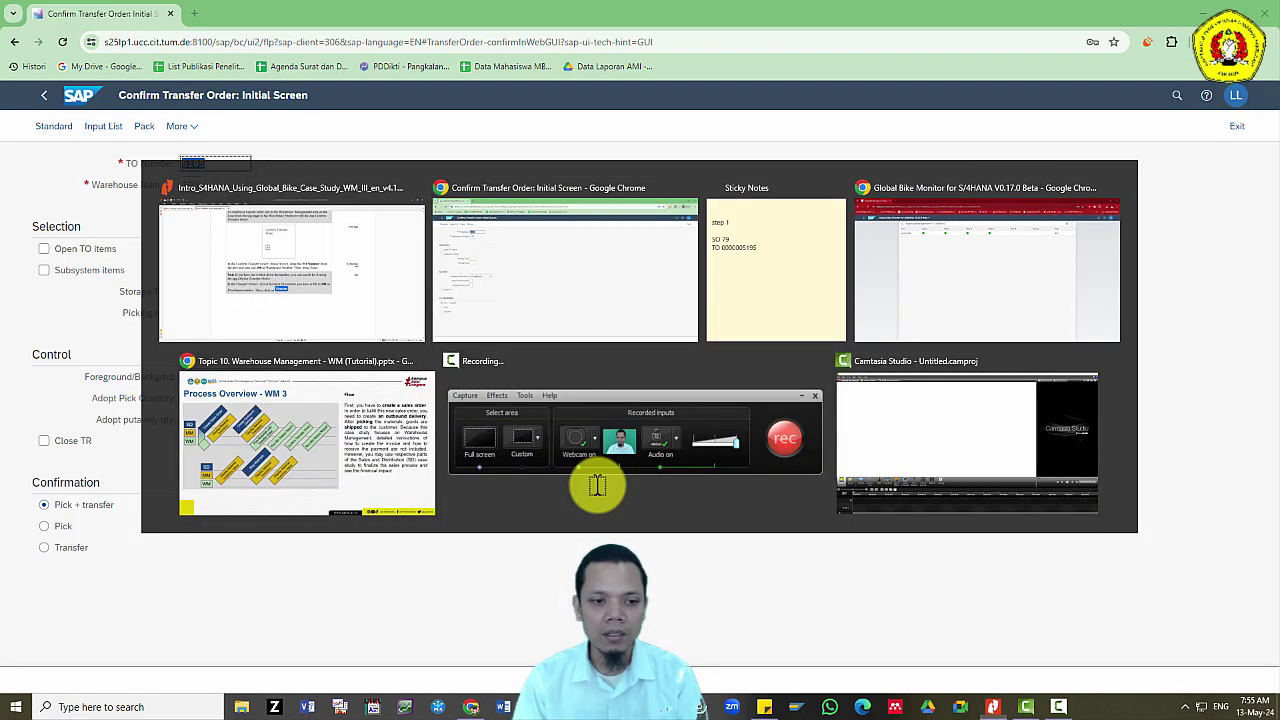
key("Return")
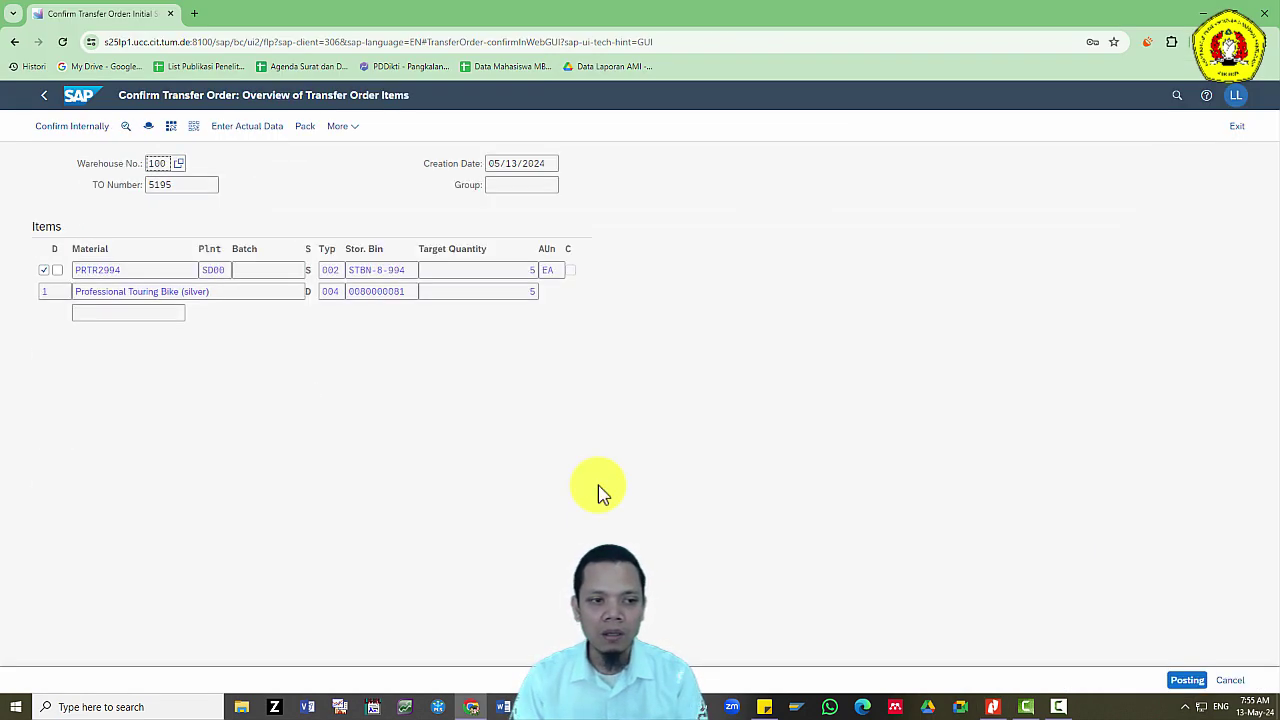
Read the PDF's instructions on the item overview and review the transfer order's quantity and storage bin in SAP.
key("alt+Tab")
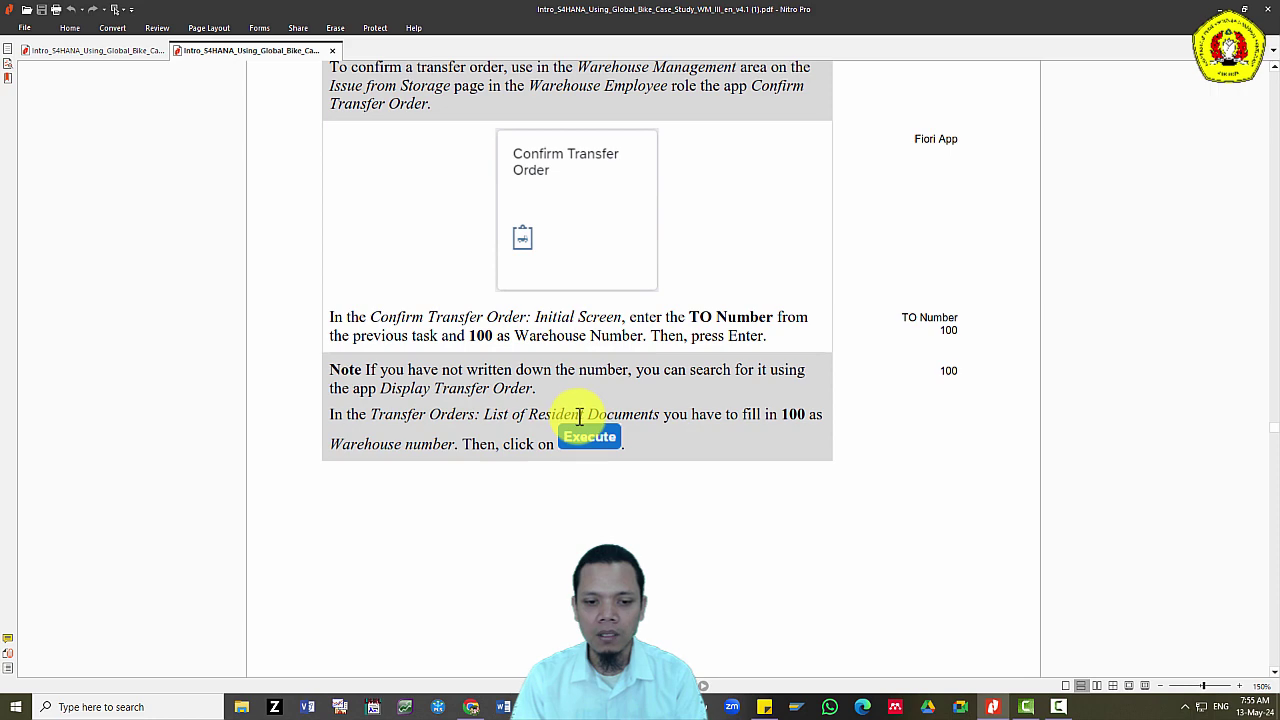
scroll(680, 412, "down", 8)
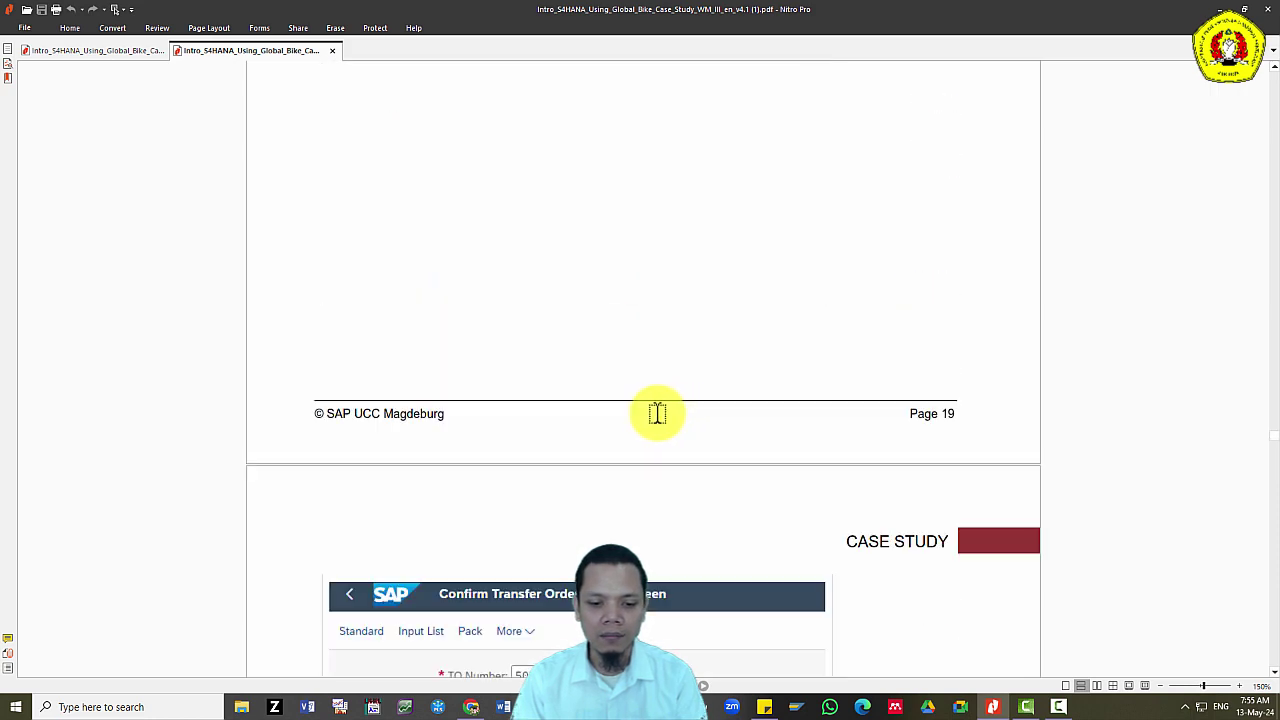
scroll(657, 413, "down", 8)
scroll(654, 418, "down", 3)
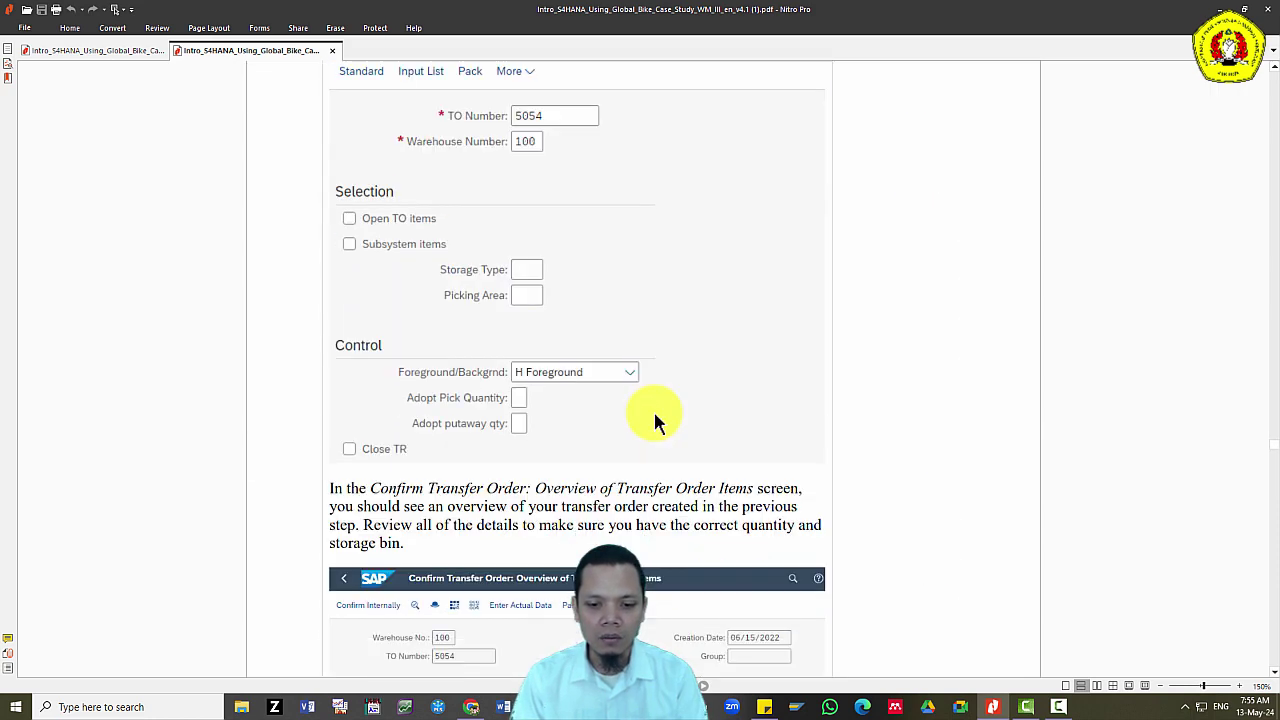
scroll(654, 420, "down", 3)
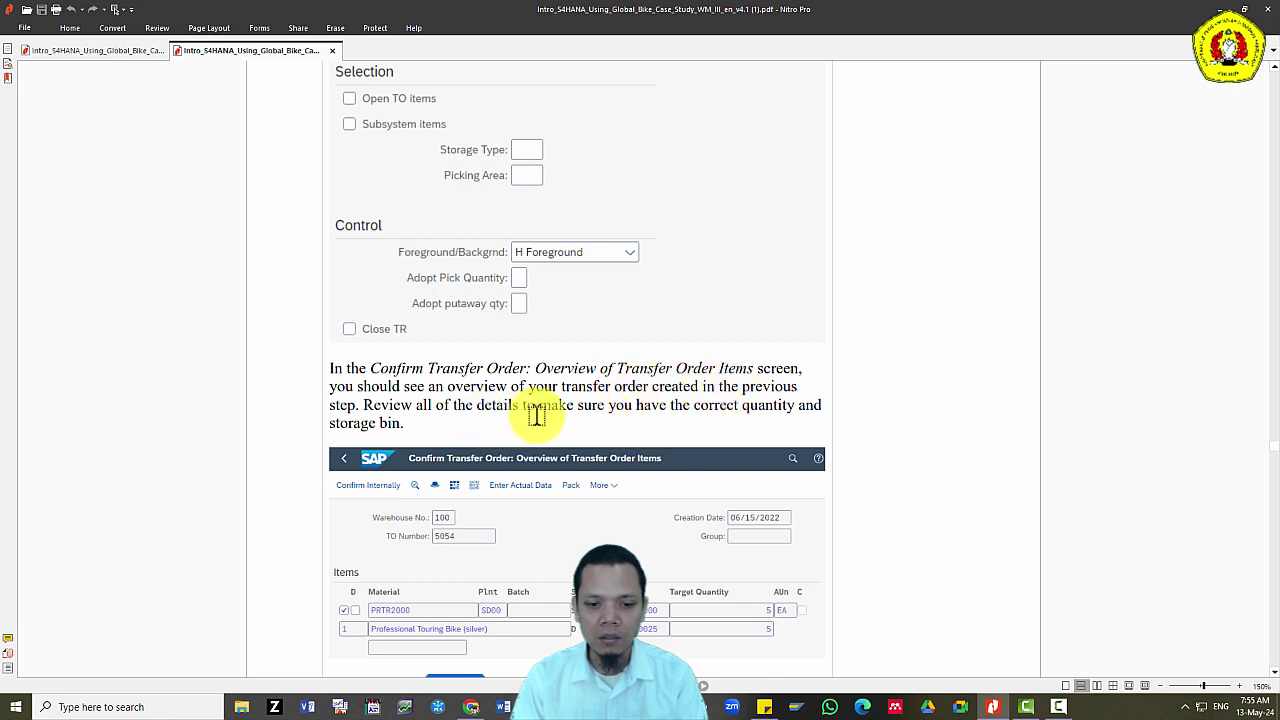
key("alt+Tab")
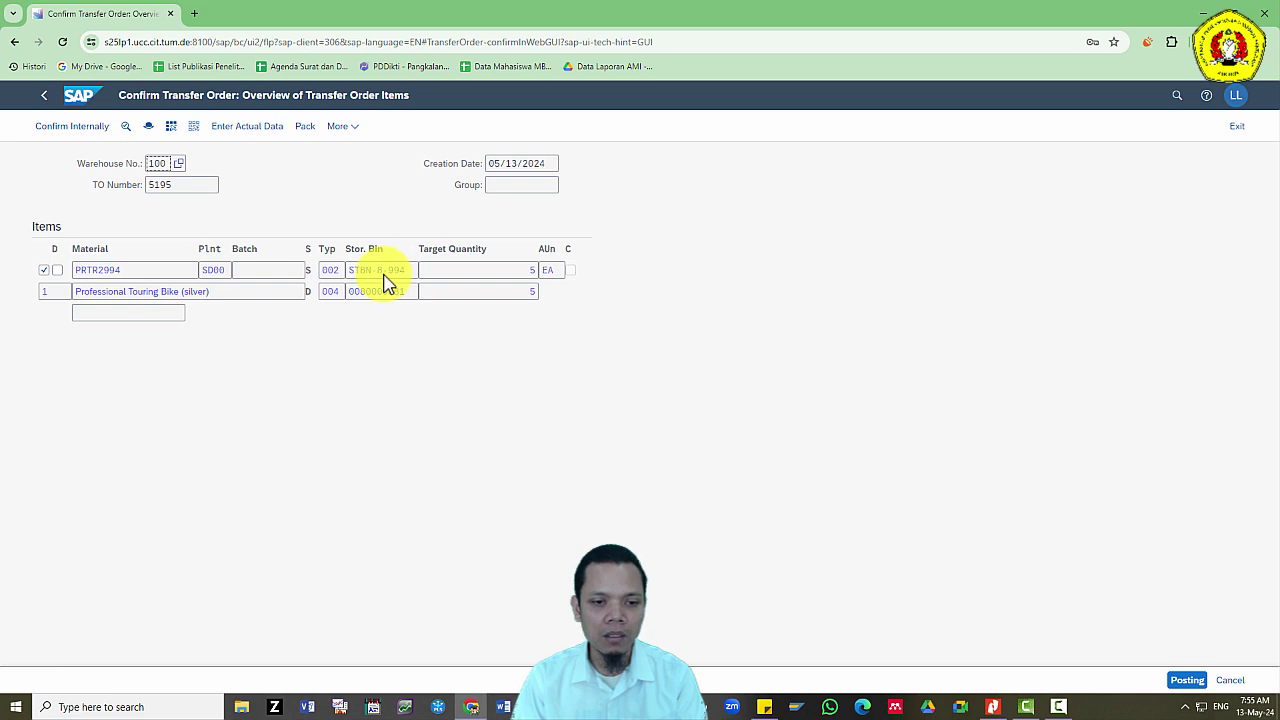
Check the posting instruction in the PDF and post the transfer order confirmation in SAP.
key("alt+Tab")
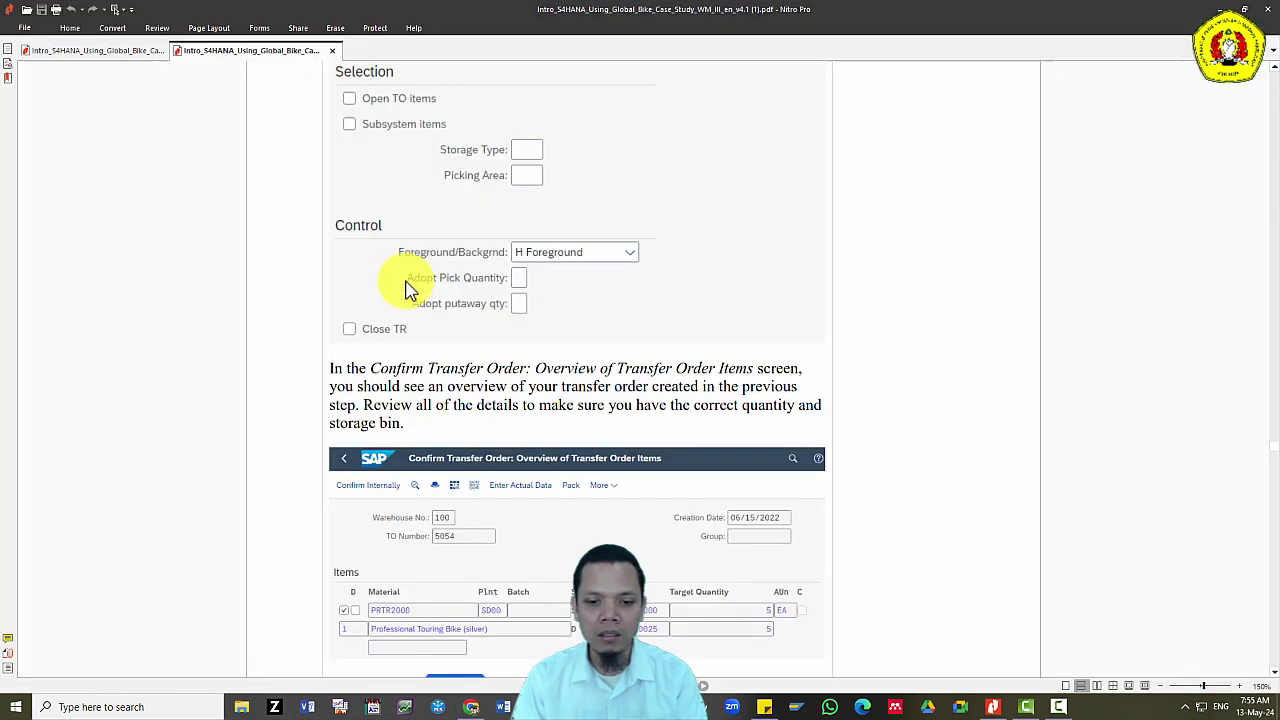
scroll(500, 423, "down", 4)
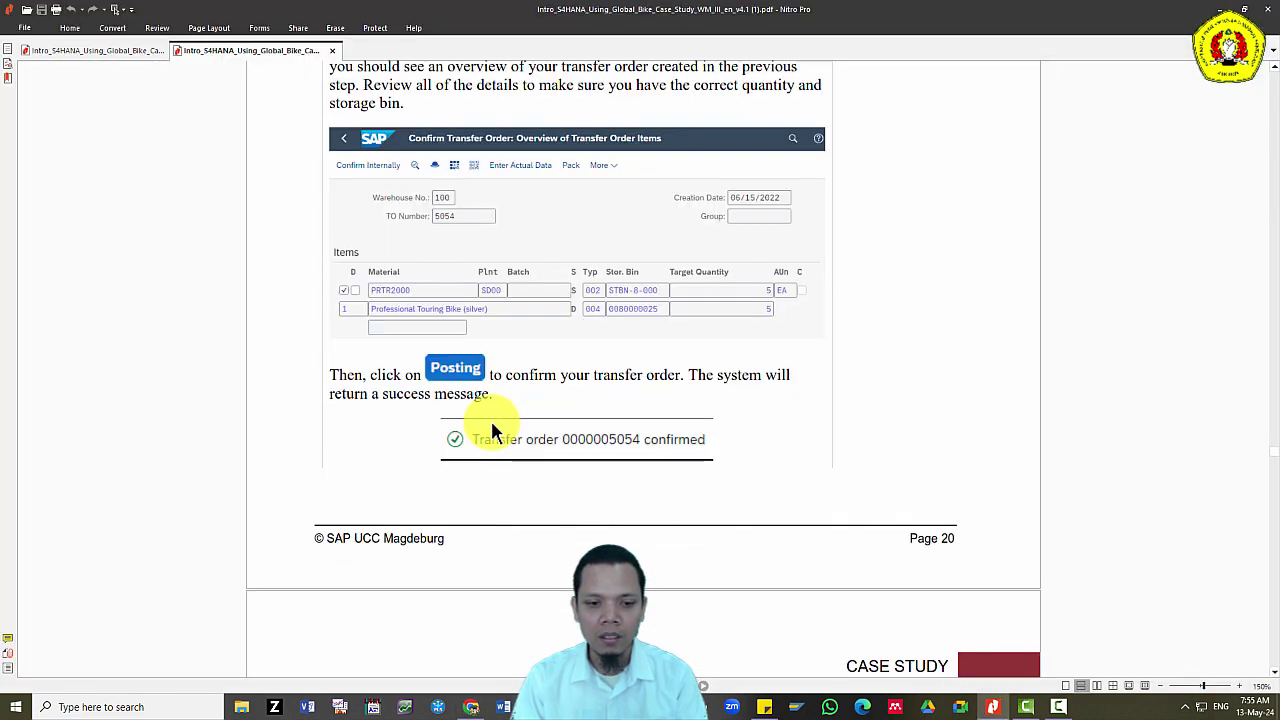
key("alt+Tab")
left_click(1188, 680)
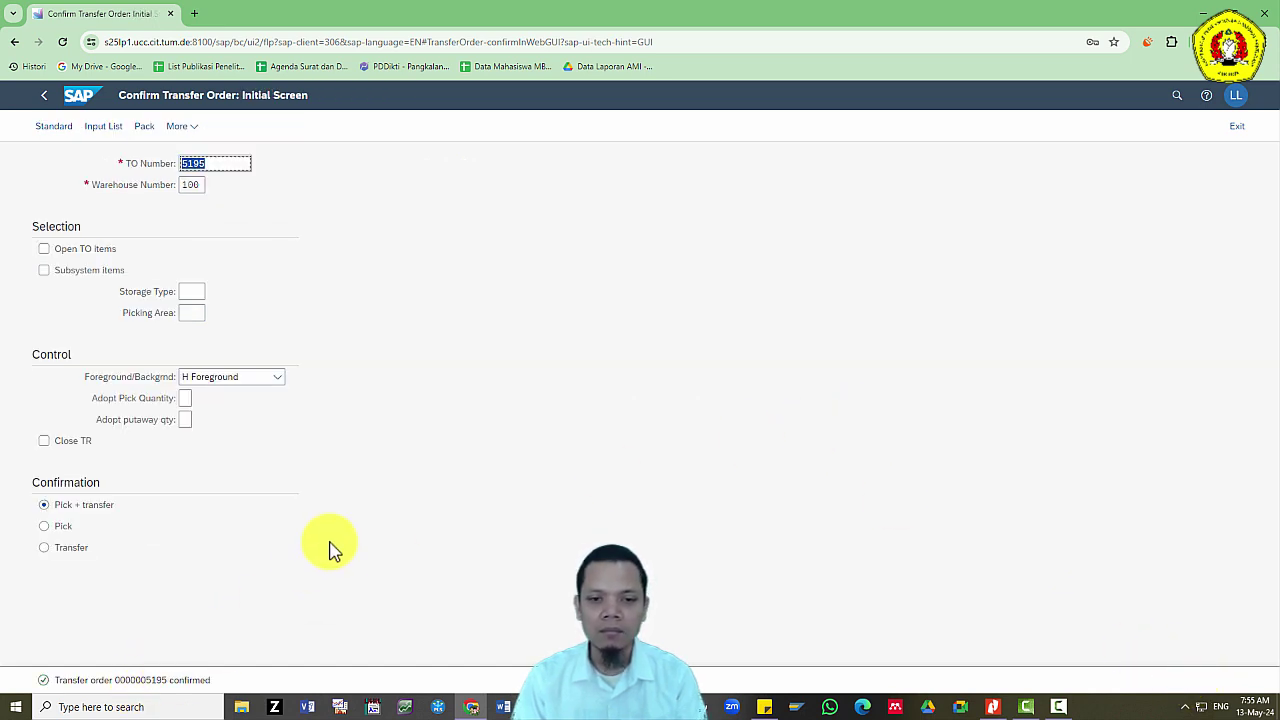
Switch to Global Bike Monitor and refresh the Warehouse Management III case study progress to check Step 8.
key("alt+Tab")
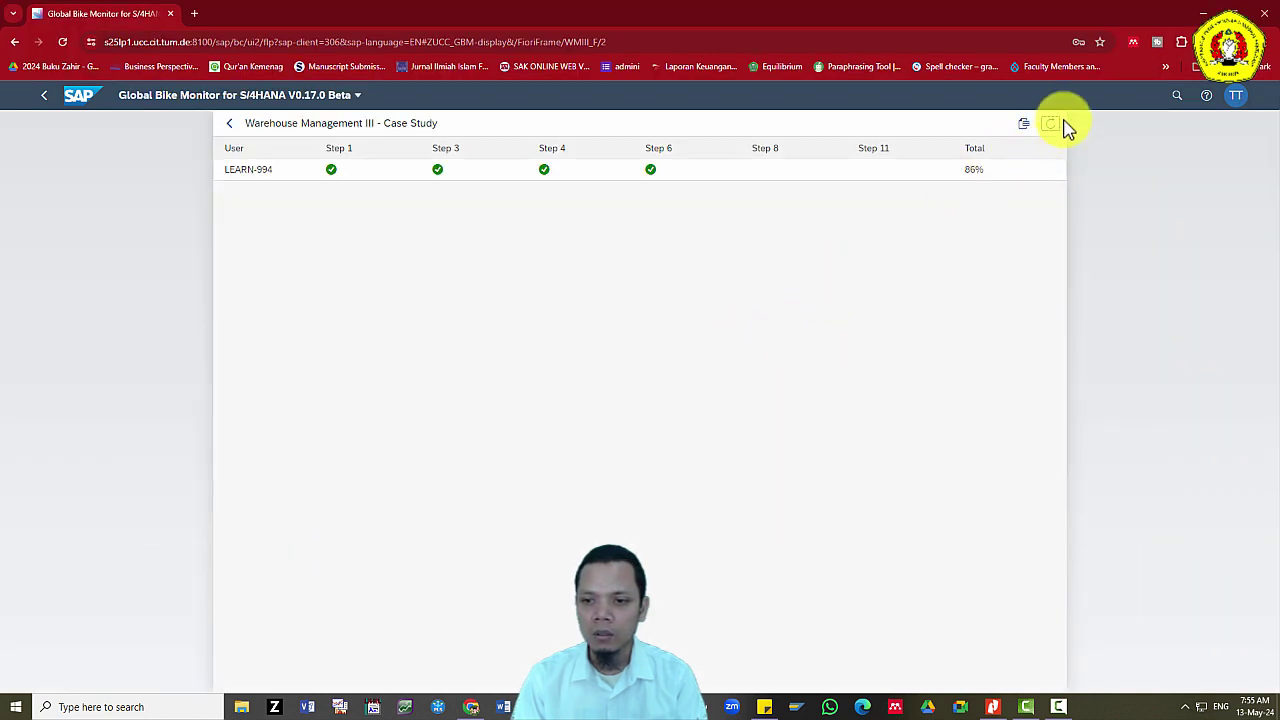
left_click(1051, 124)
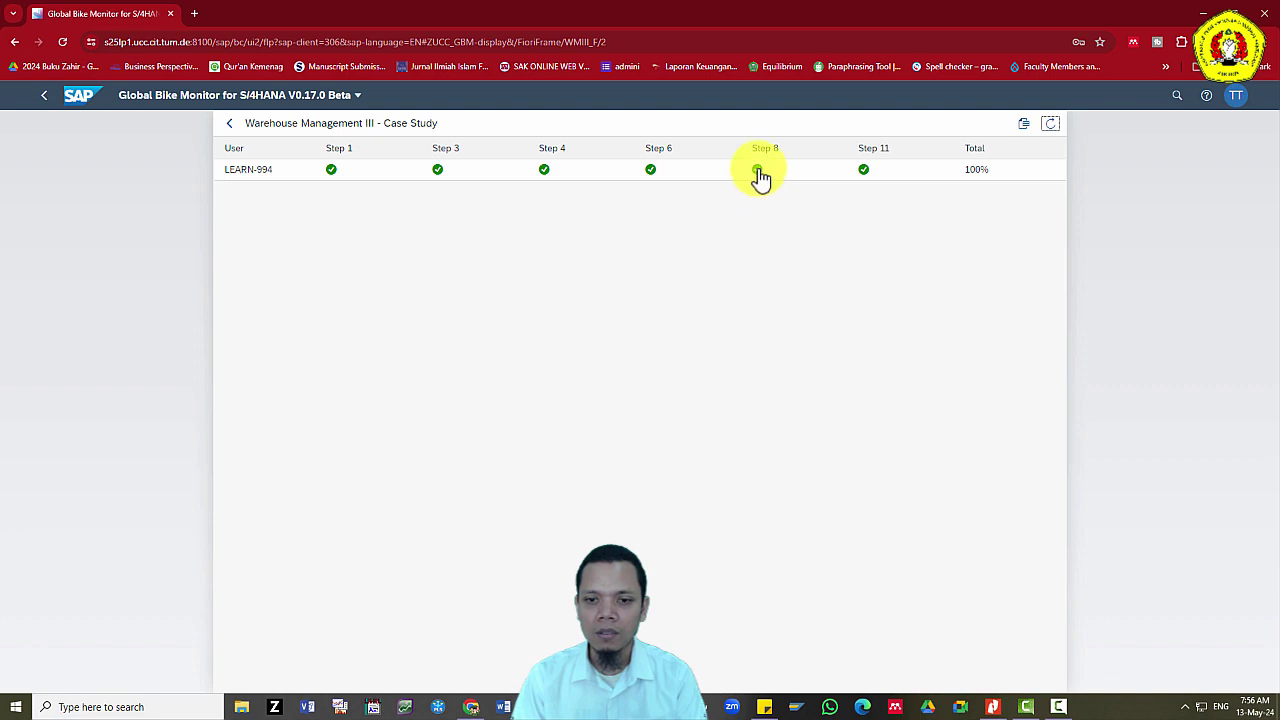
key("alt+Tab")
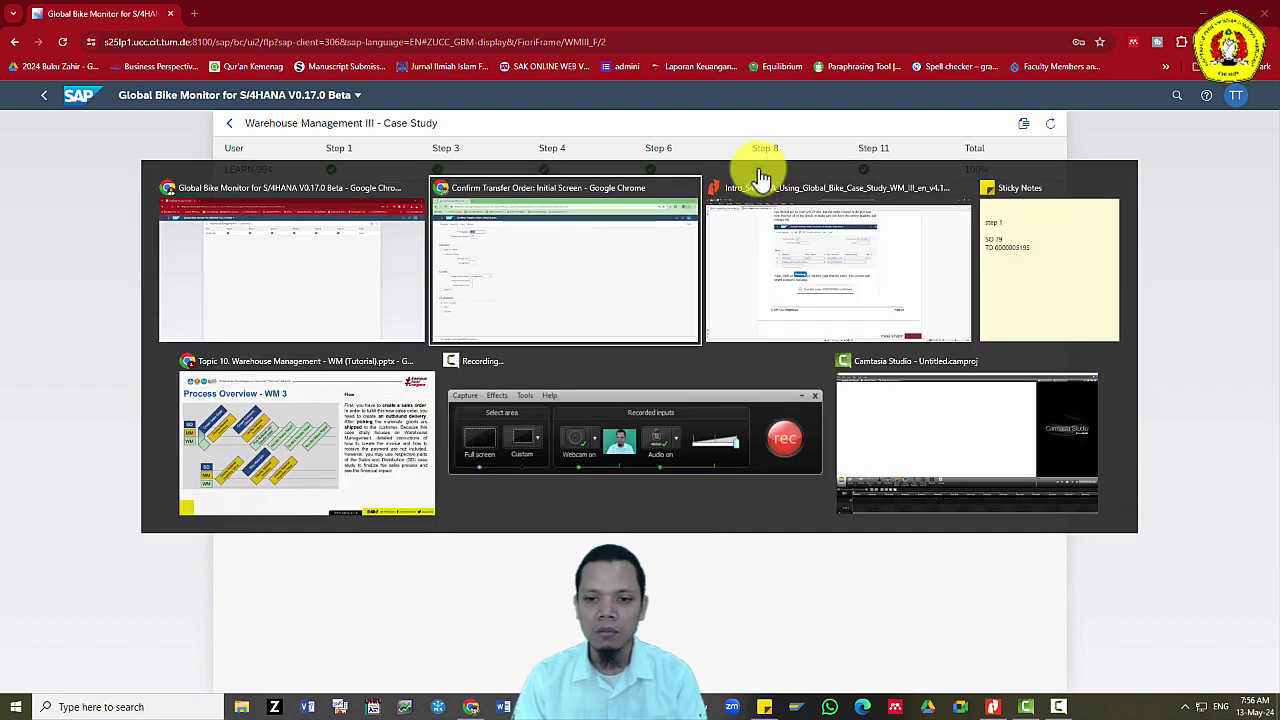
key("alt+Tab")
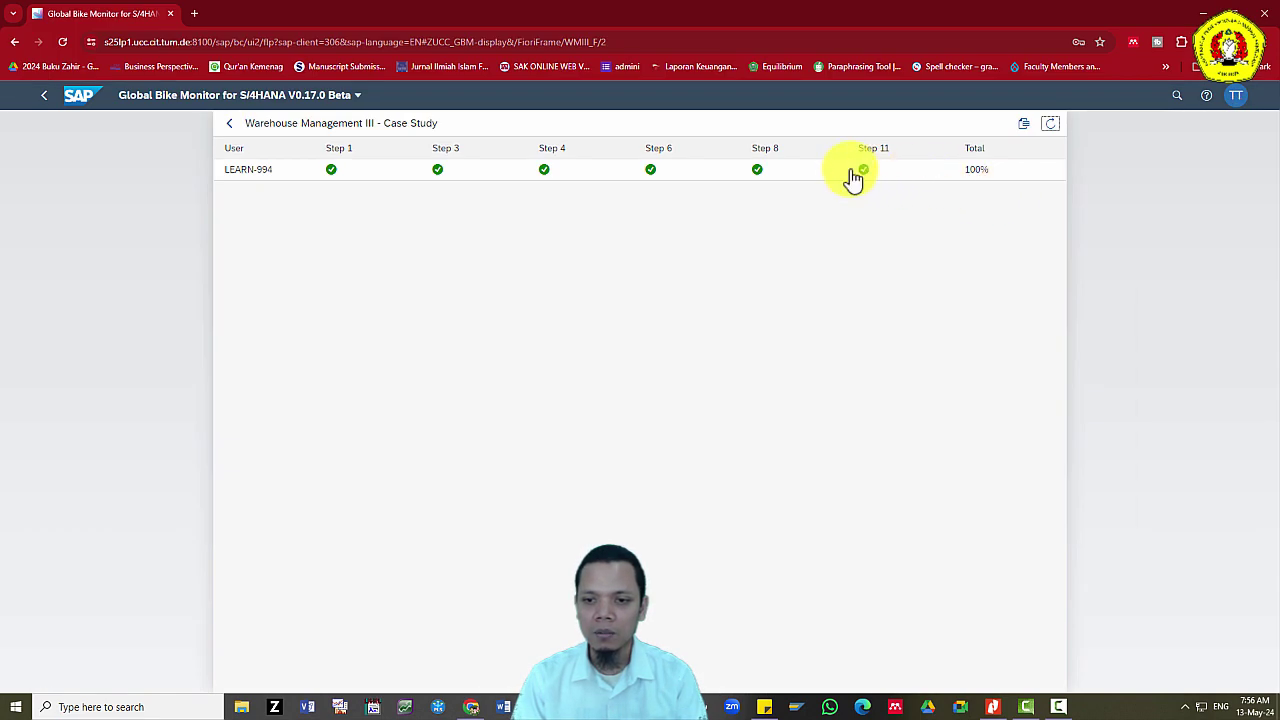
Switch to the PDF and read the Step 9 instructions for running the bin status report.
key("alt+Tab")
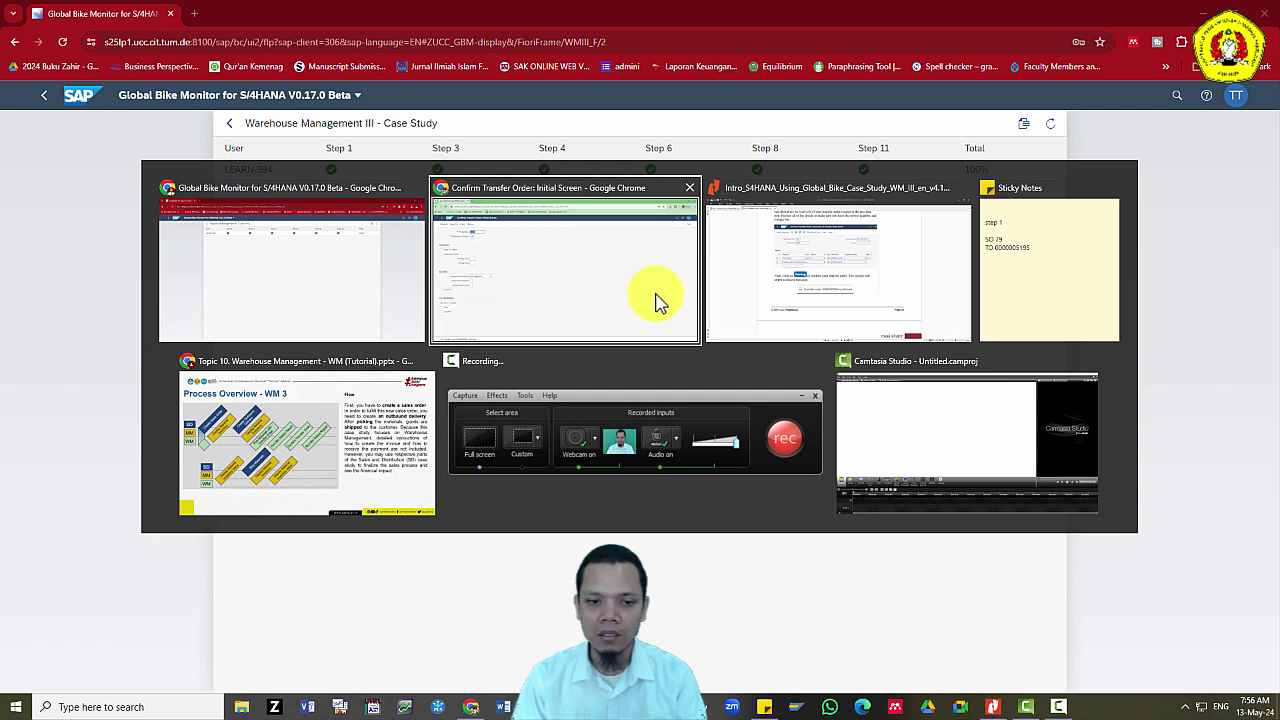
key("alt+Tab")
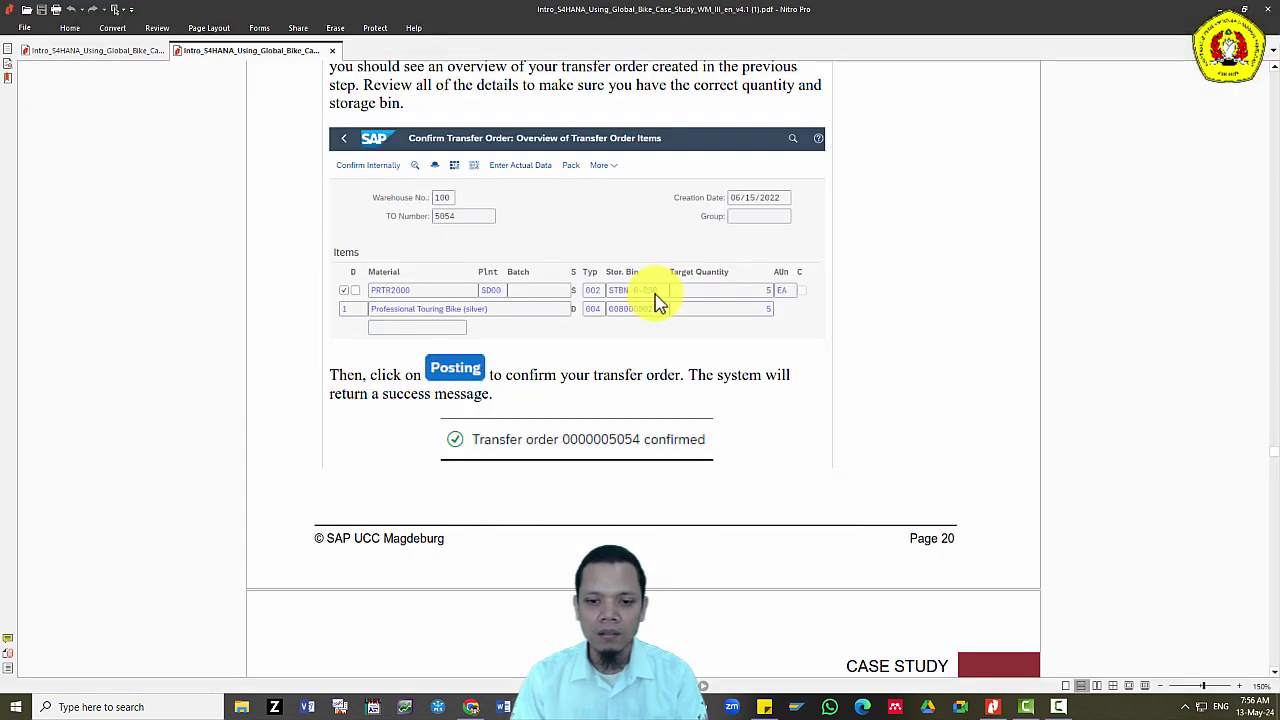
scroll(612, 505, "down", 15)
scroll(607, 502, "down", 10)
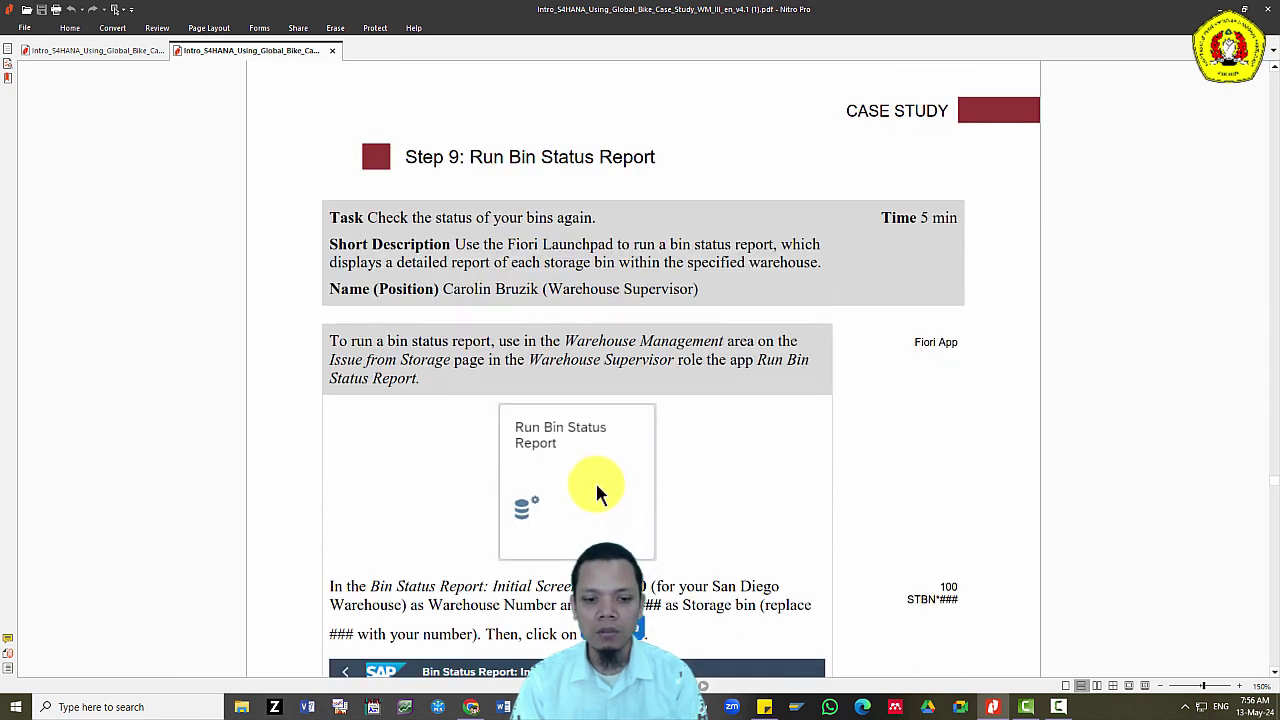
scroll(597, 488, "down", 3)
Switch to SAP and open the Run Bin Status Report app from the Issue from Storage page of Warehouse Management.
key("alt+Tab")
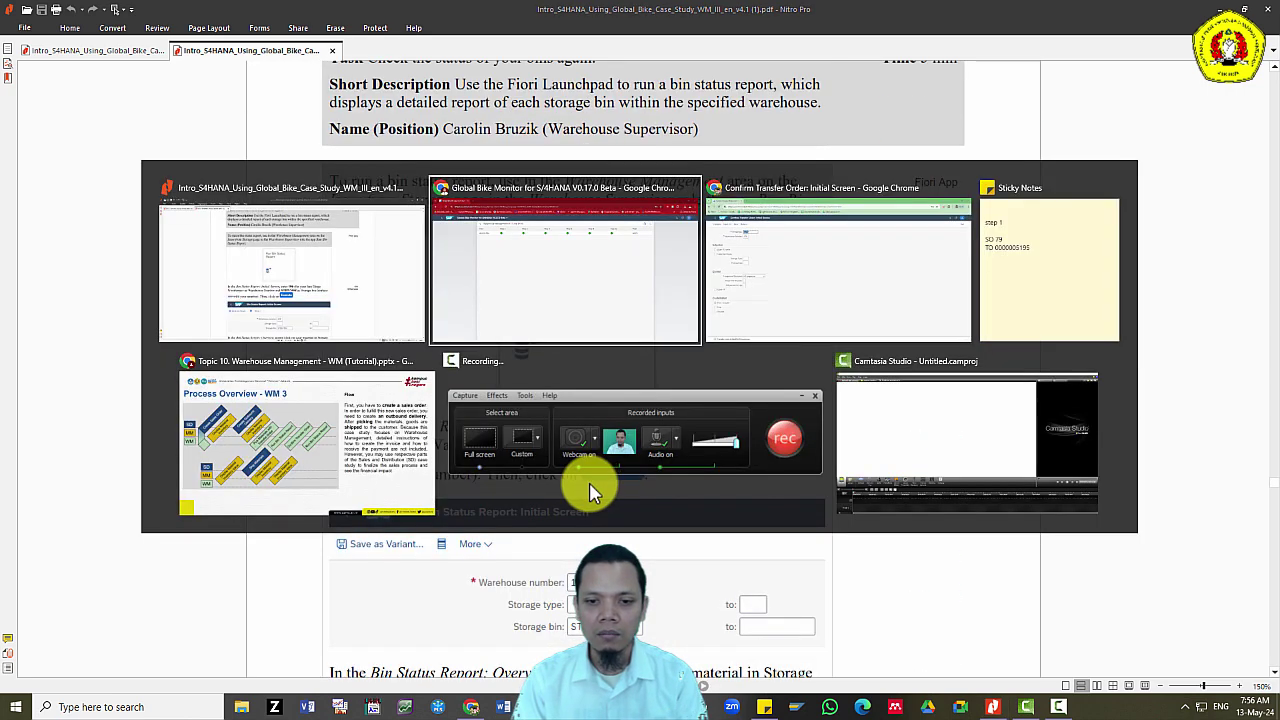
left_click(838, 265)
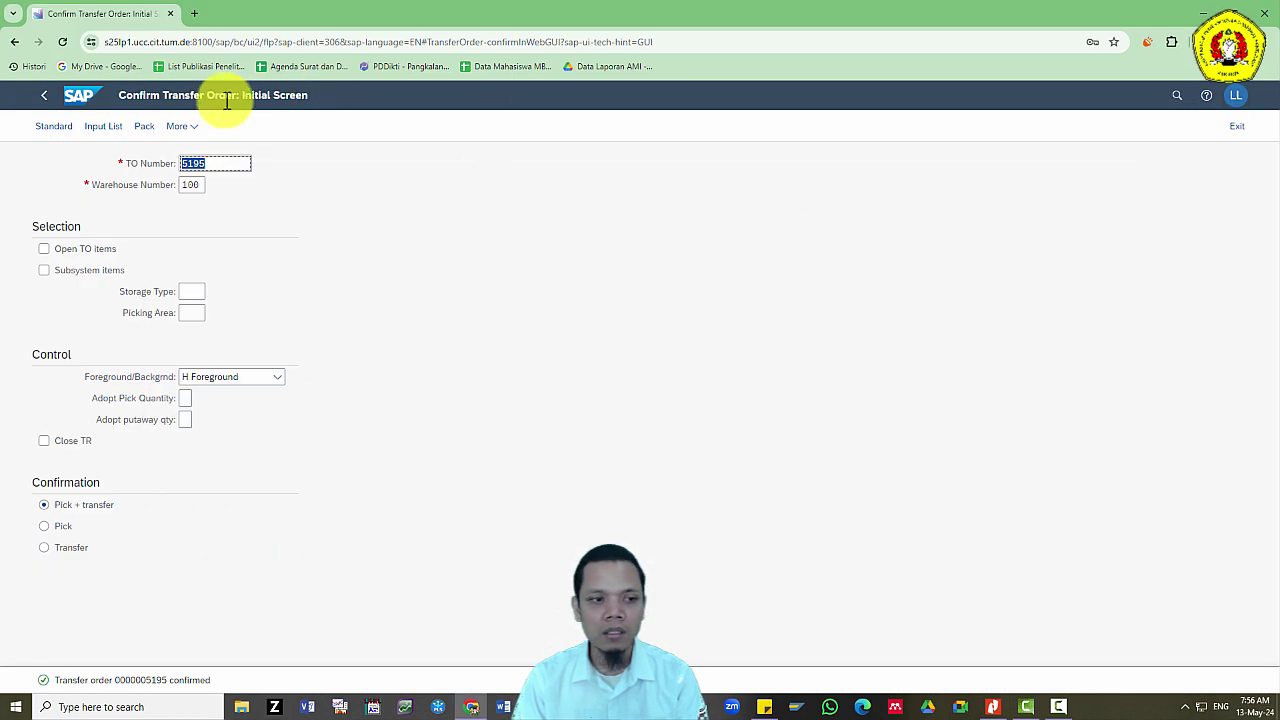
left_click(100, 100)
left_click(910, 128)
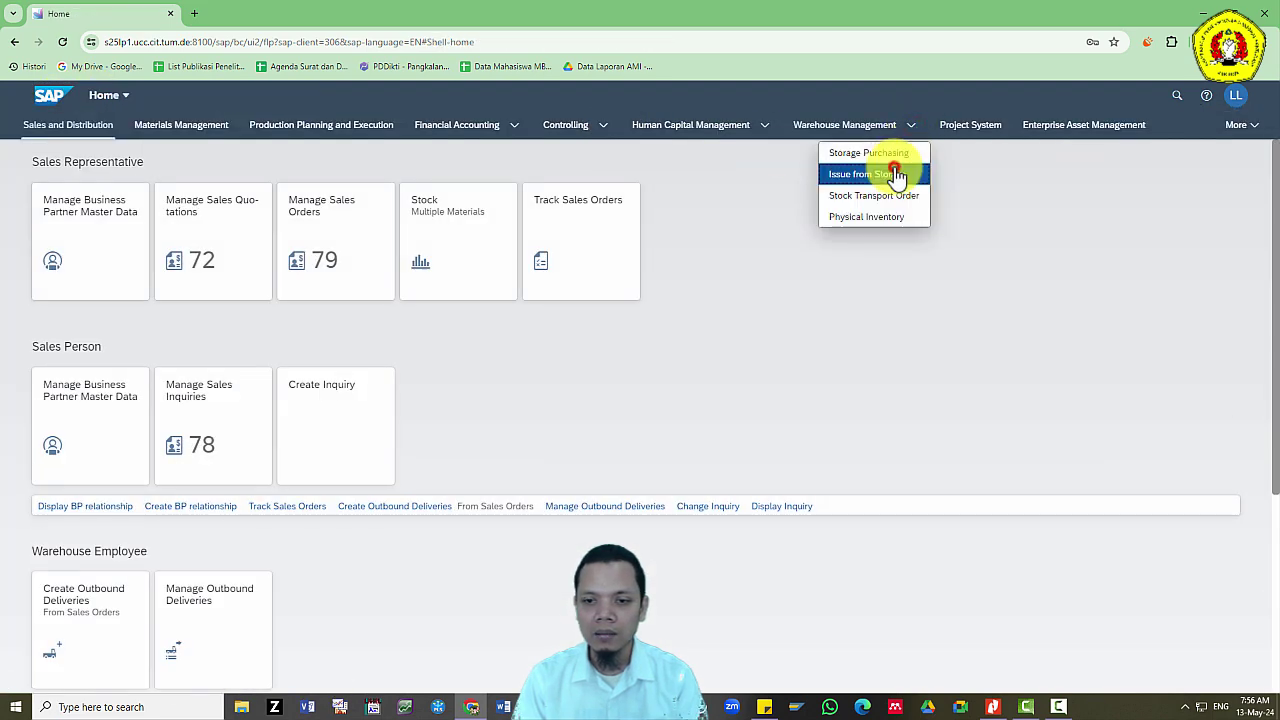
left_click(895, 175)
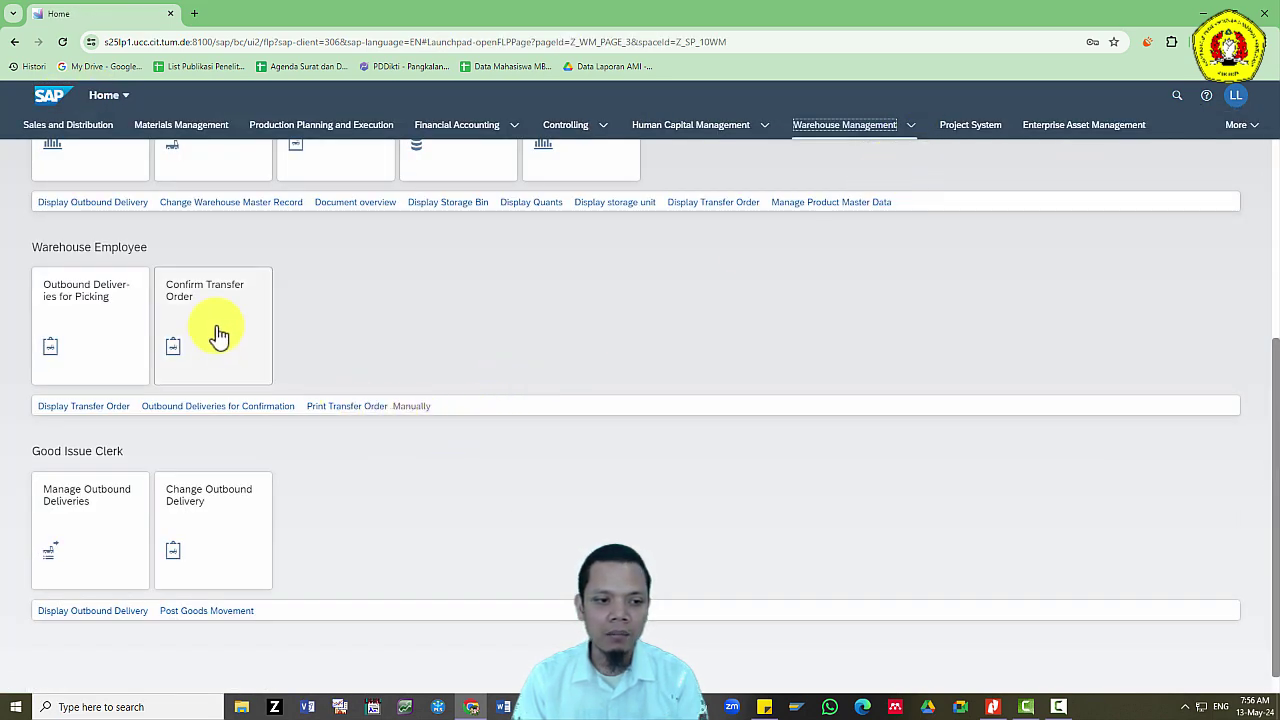
scroll(240, 350, "up", 4)
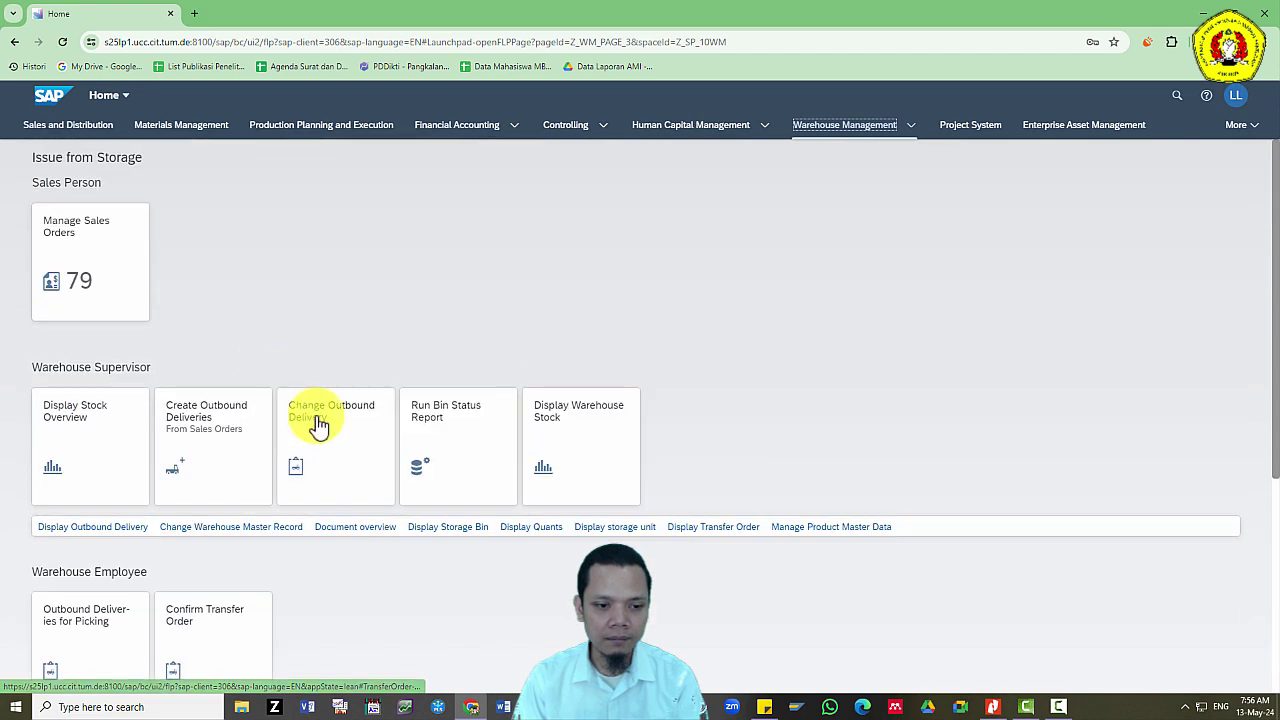
left_click(463, 450)
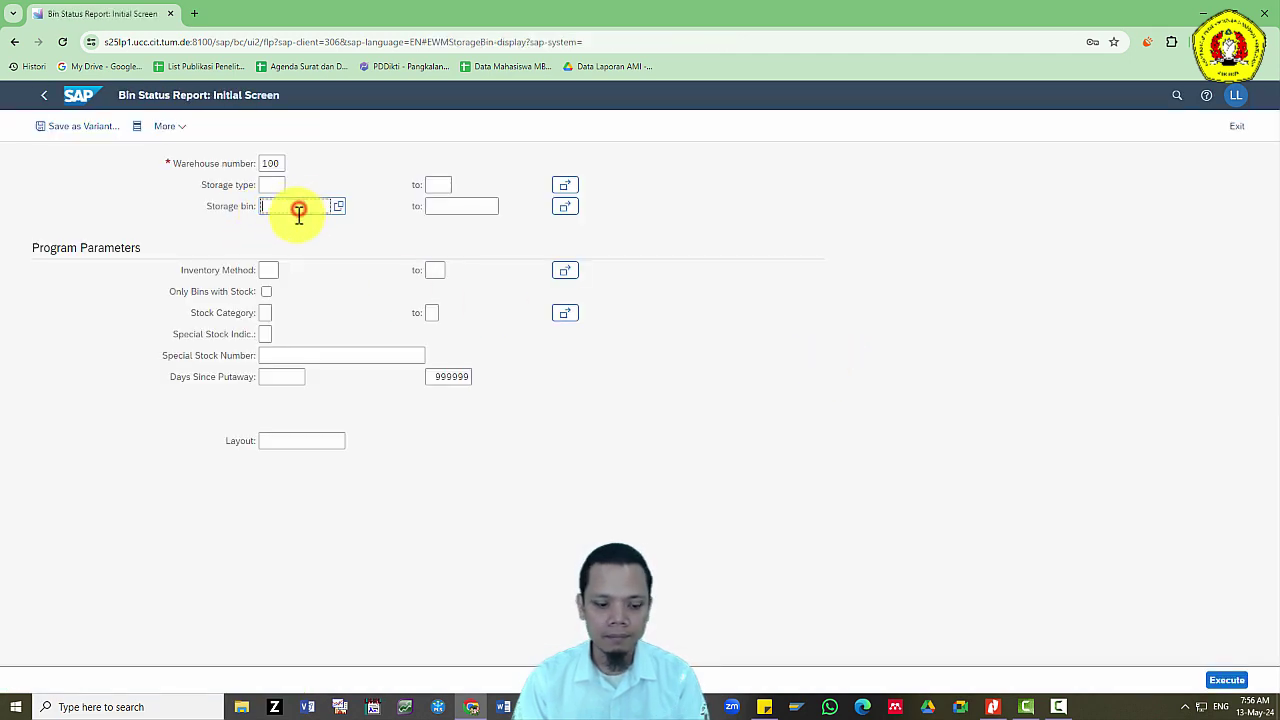
Run the bin status report for storage bins stbn*994 in warehouse 100 and open the details of bin STBN-8-994.
left_click(298, 214)
type("stbn*")
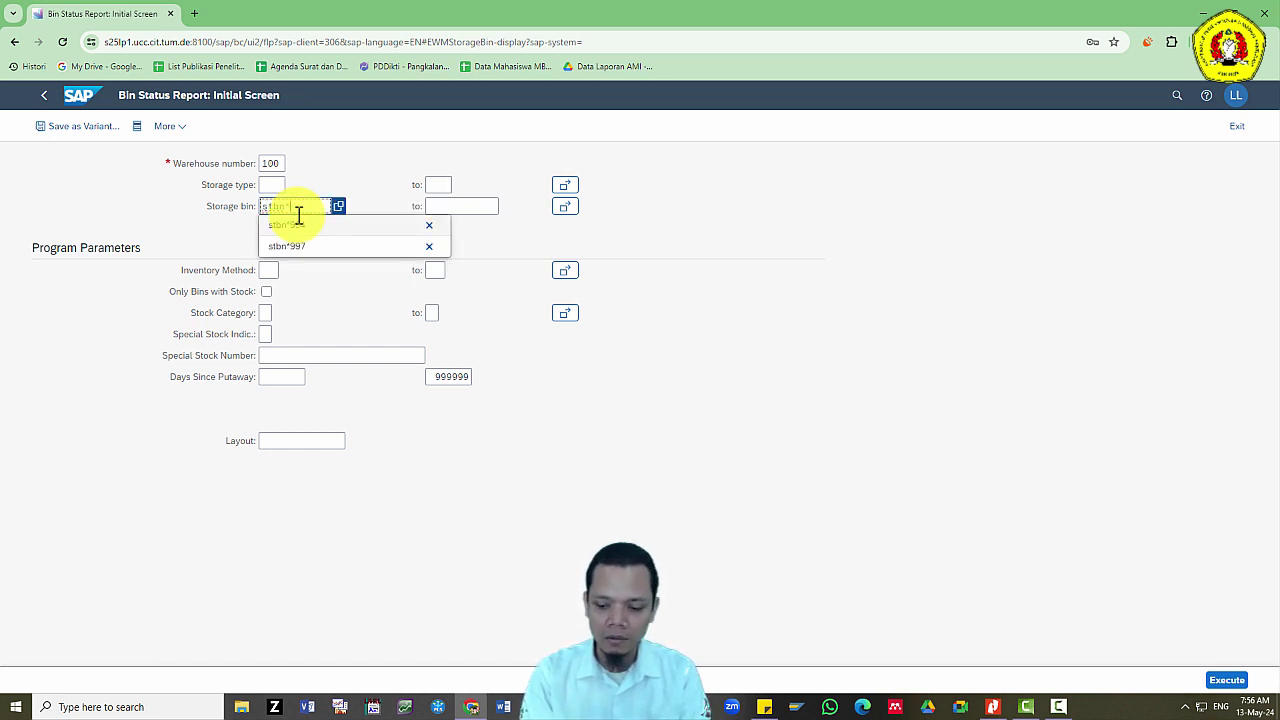
type("994")
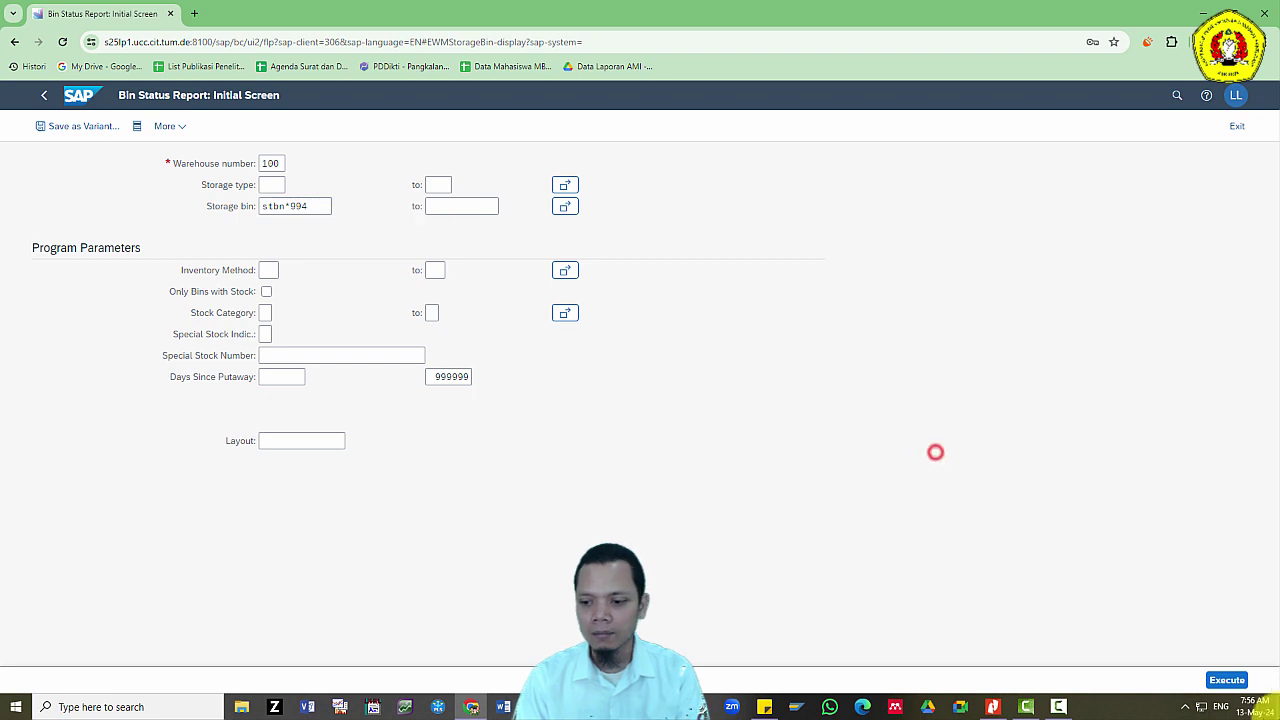
left_click(1216, 688)
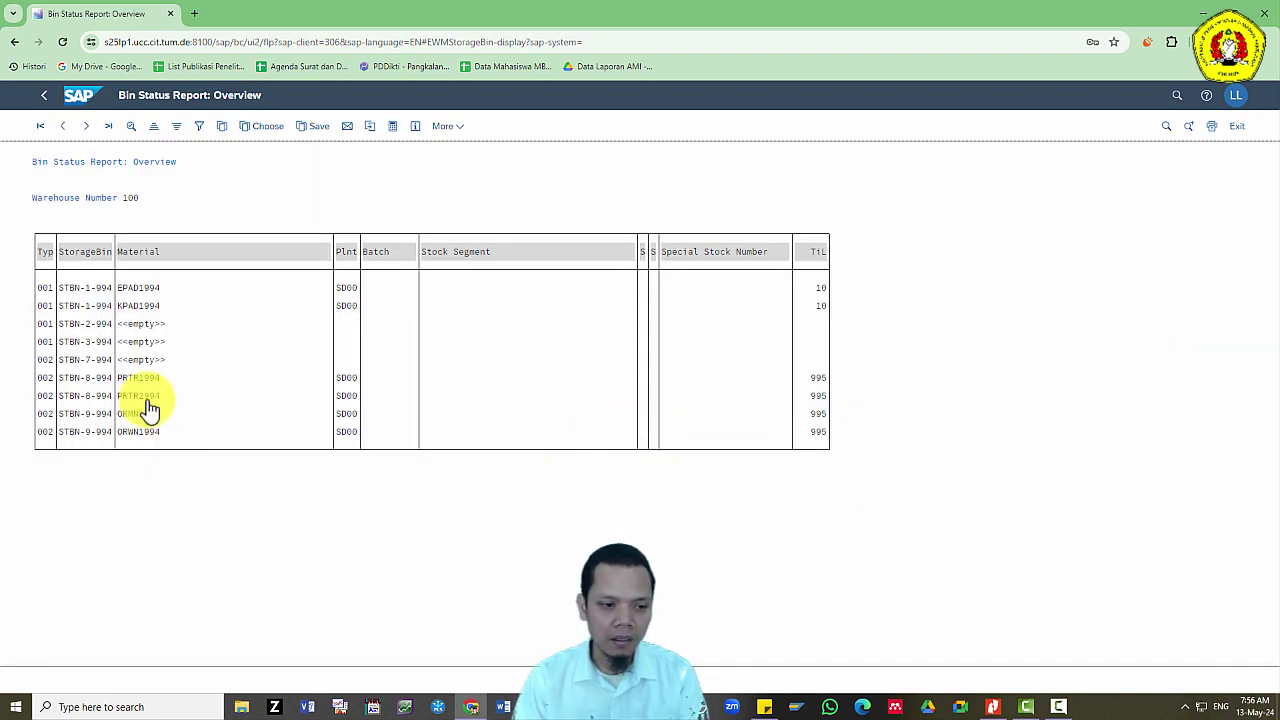
left_click(79, 397)
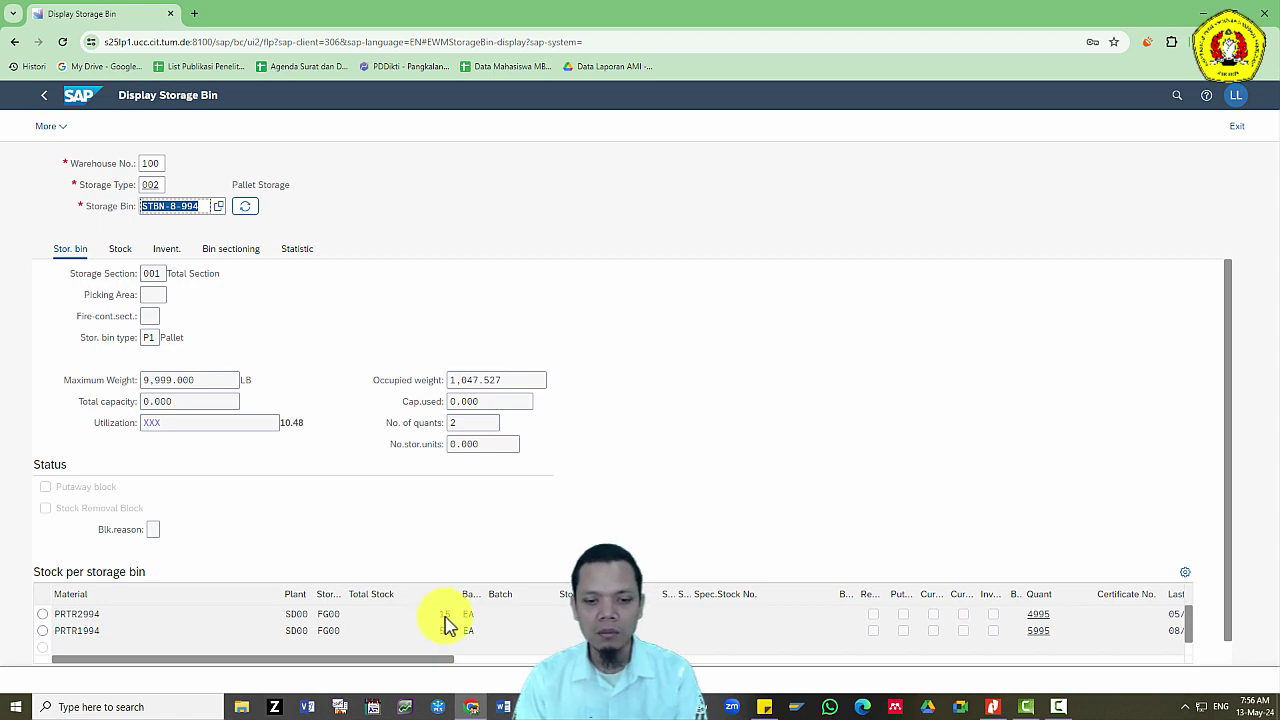
Switch to the PDF and read the Step 10 instructions for displaying the material inventory value.
key("alt+Tab")
scroll(837, 505, "down", 10)
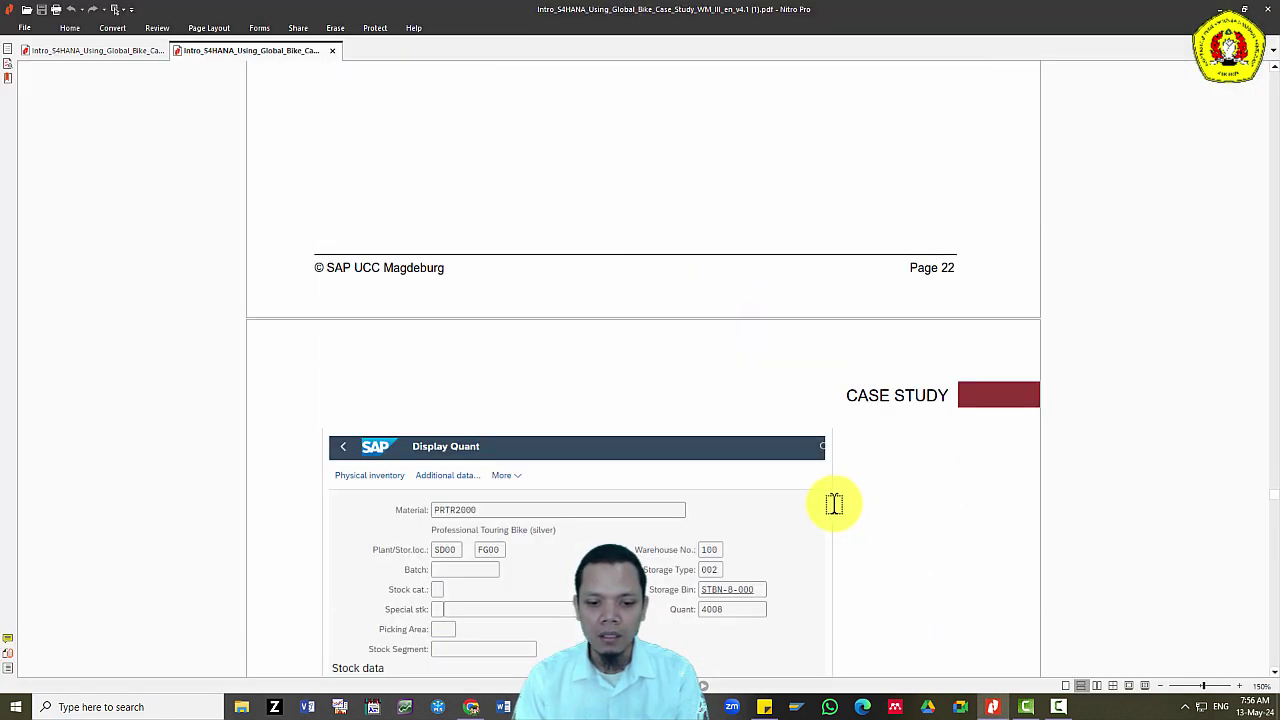
scroll(834, 503, "down", 15)
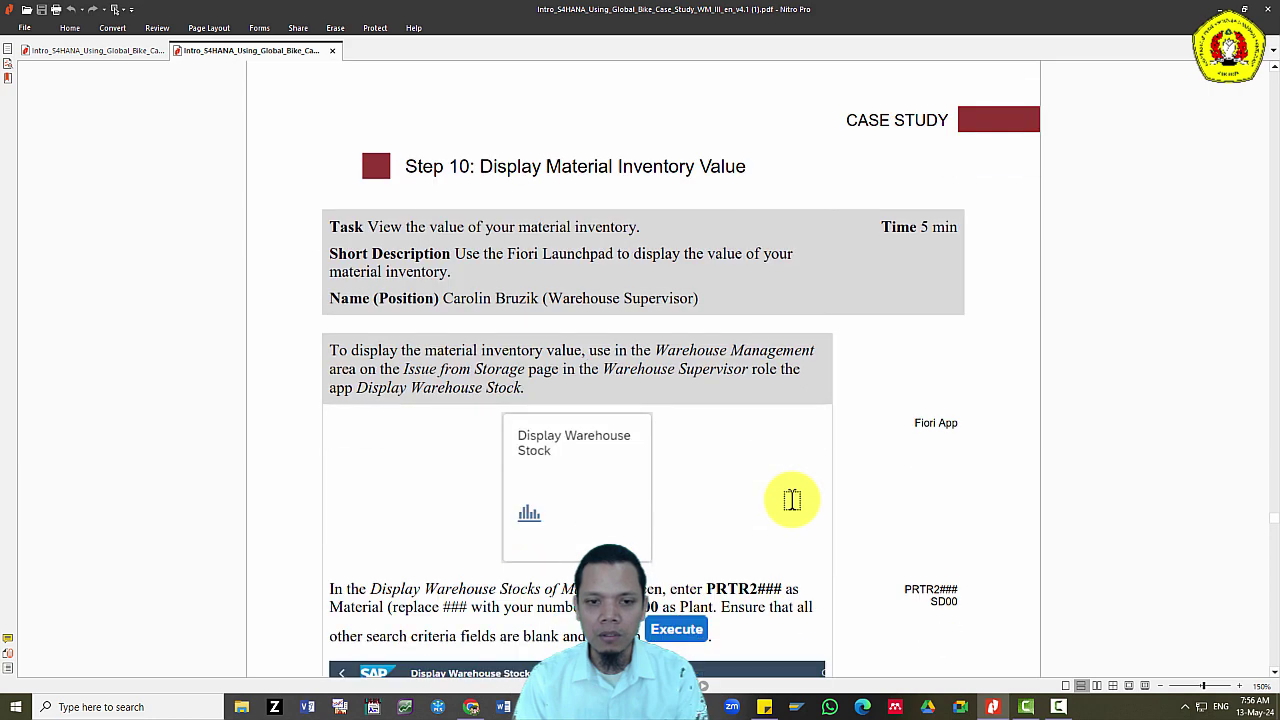
Return to SAP, leave the storage bin display and open the Display Warehouse Stock app from the Issue from Storage page.
key("alt+Tab")
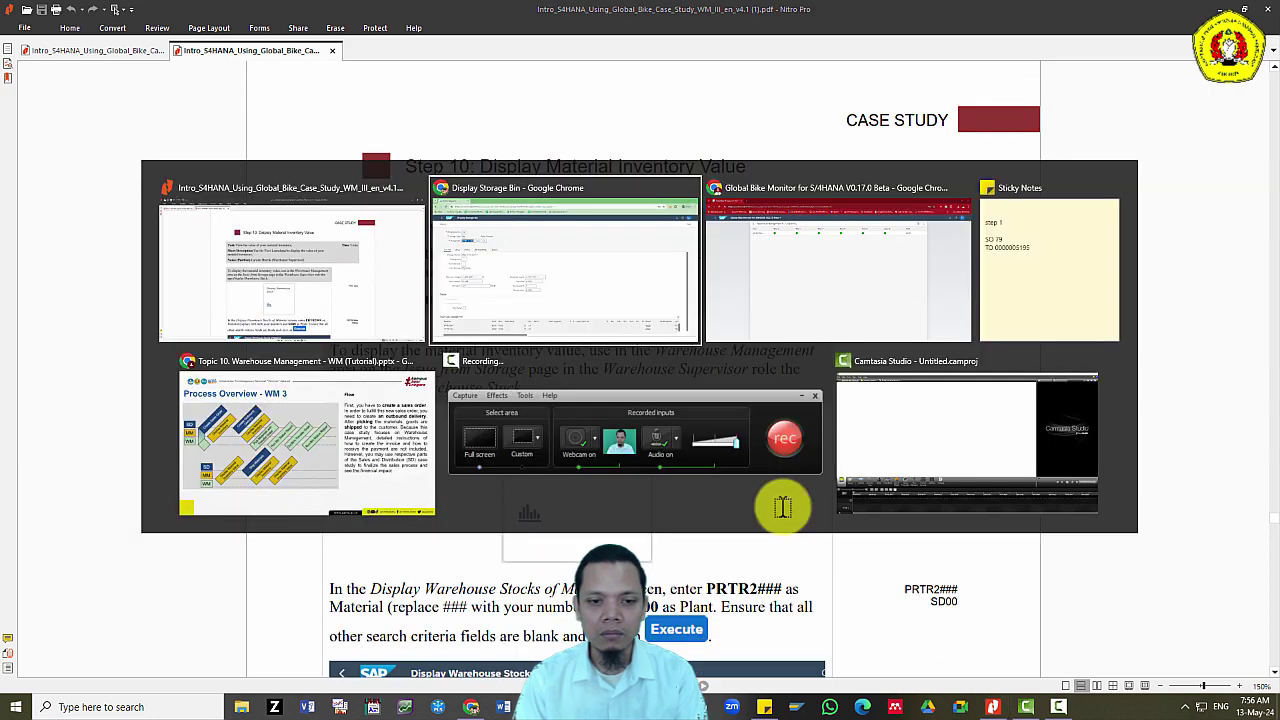
left_click(80, 102)
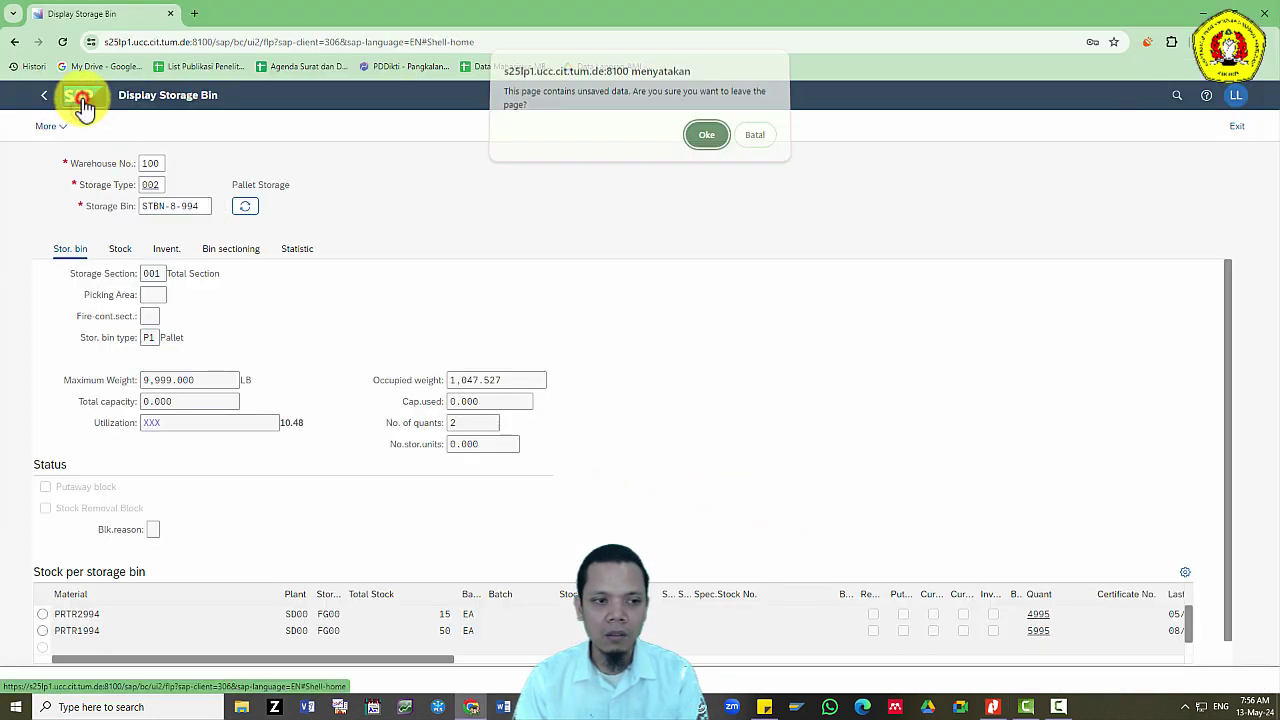
left_click(708, 142)
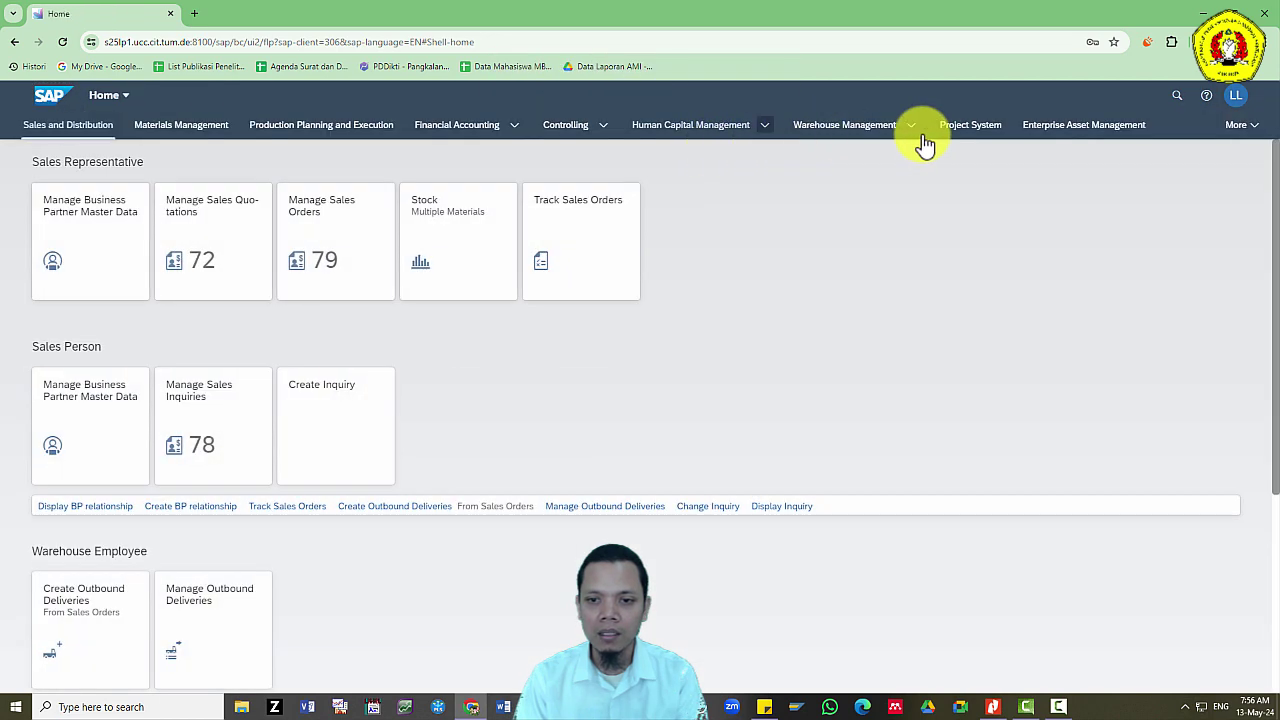
left_click(913, 127)
left_click(893, 173)
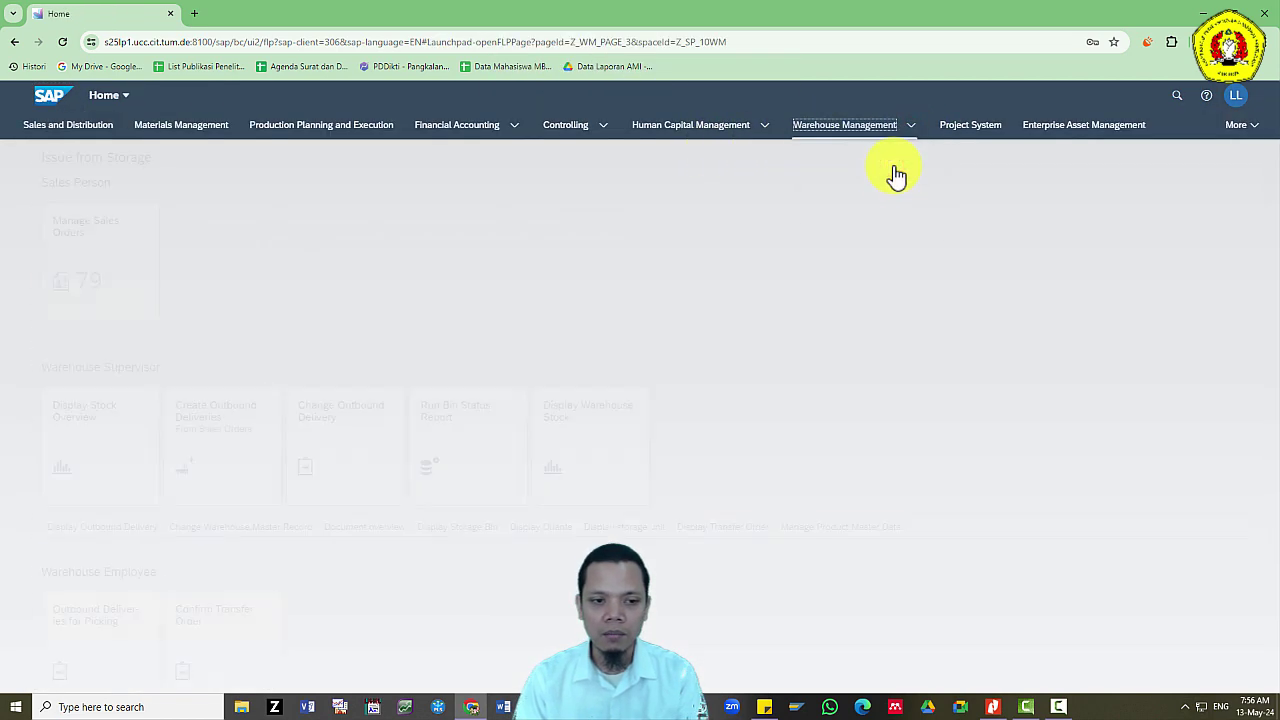
key("alt+Tab")
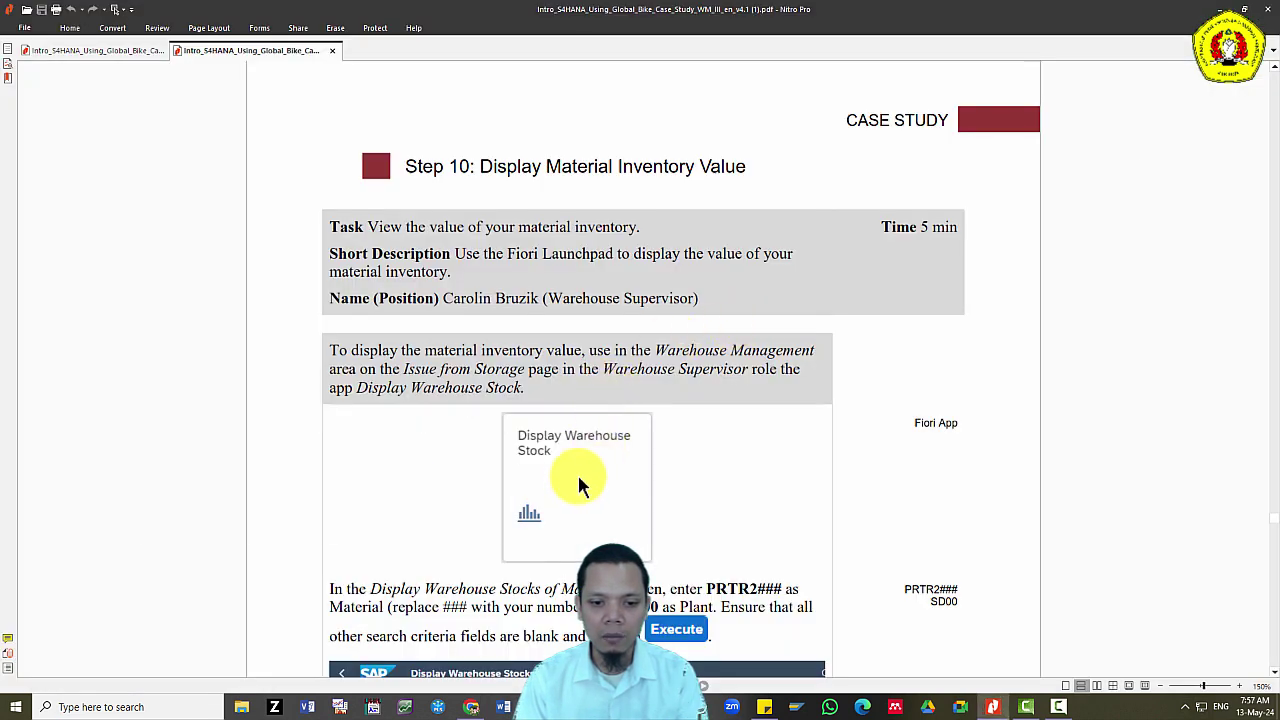
key("alt+Tab")
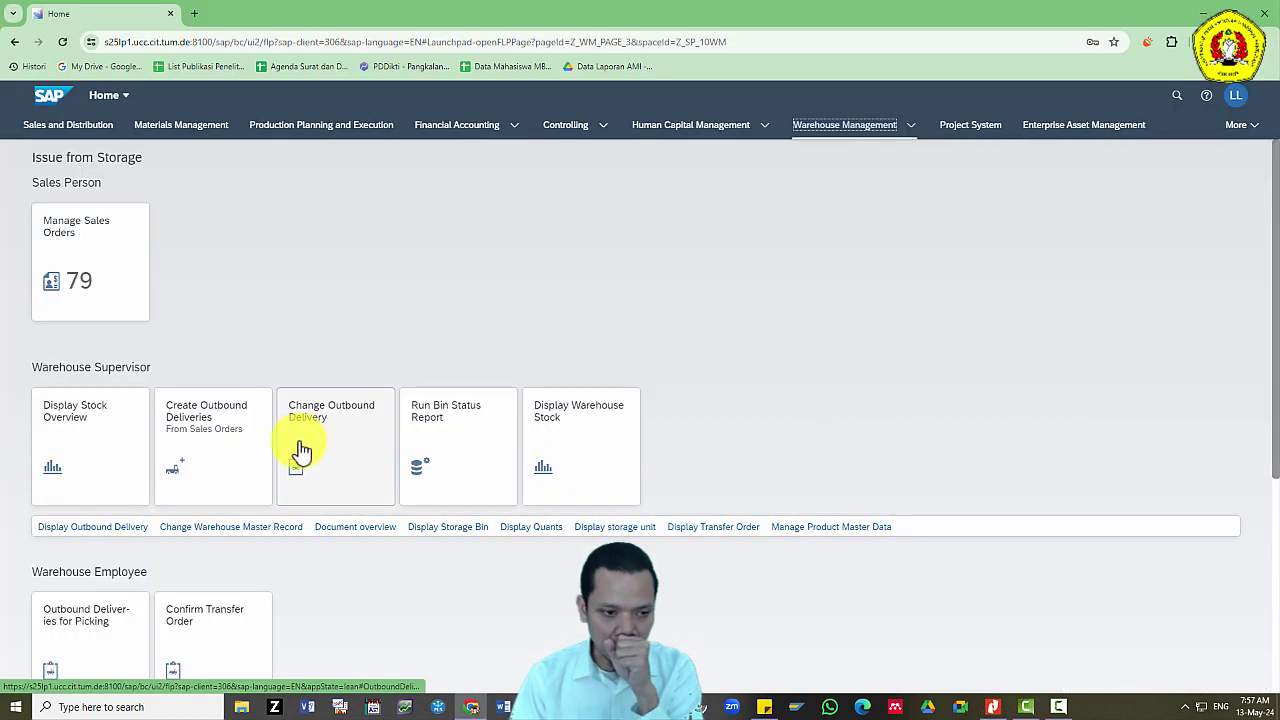
left_click(546, 449)
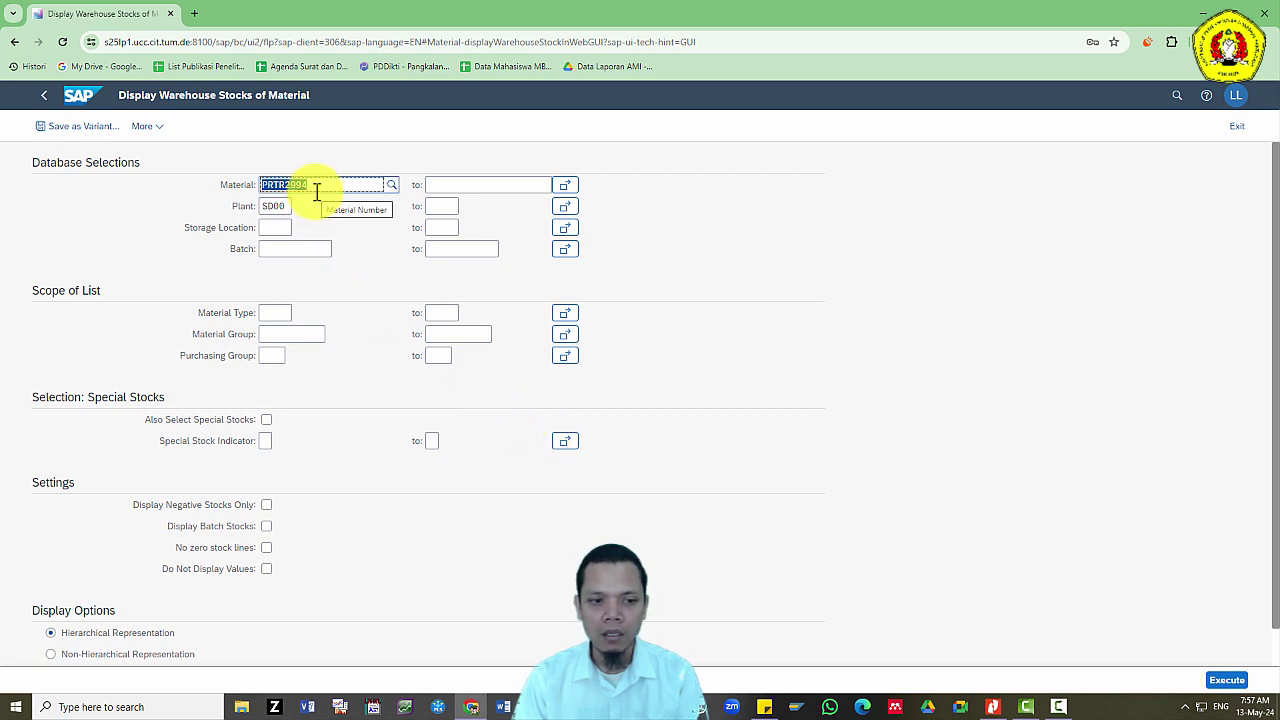
Display the warehouse stock of material PRTR2994 in plant SD00 and compare it with the PDF's example.
left_click(1222, 680)
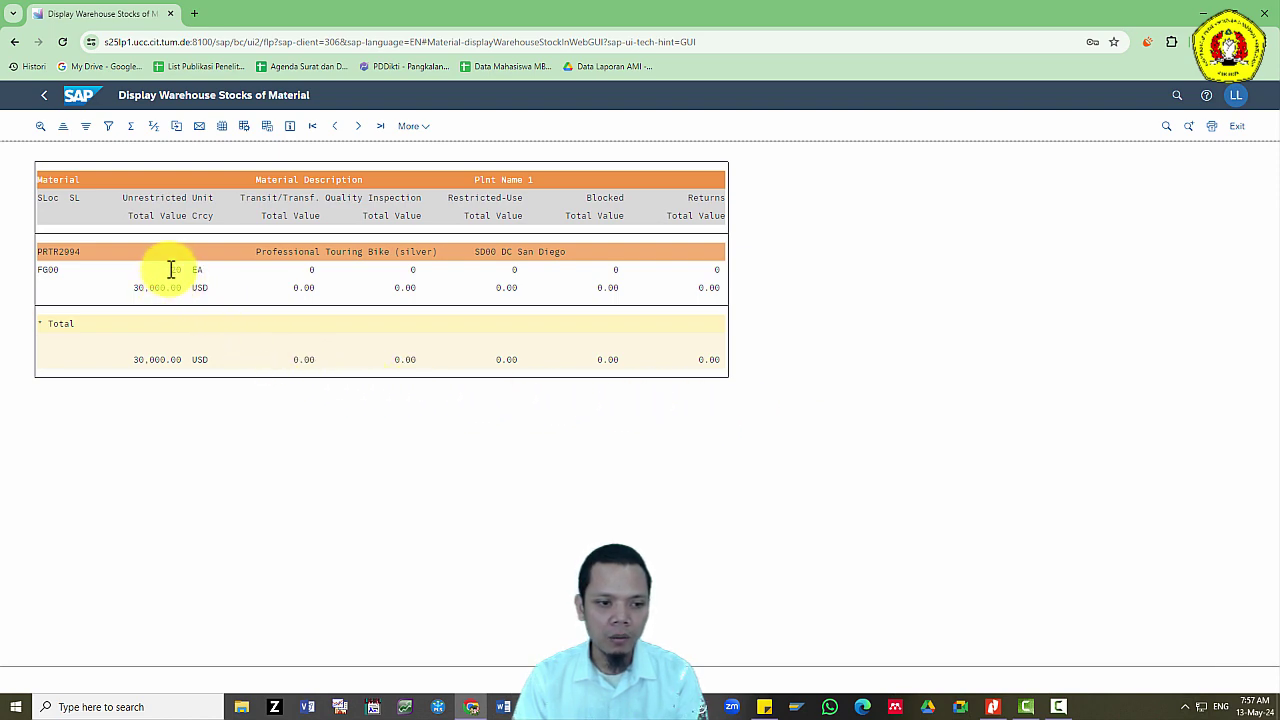
key("alt+Tab")
scroll(514, 443, "down", 5)
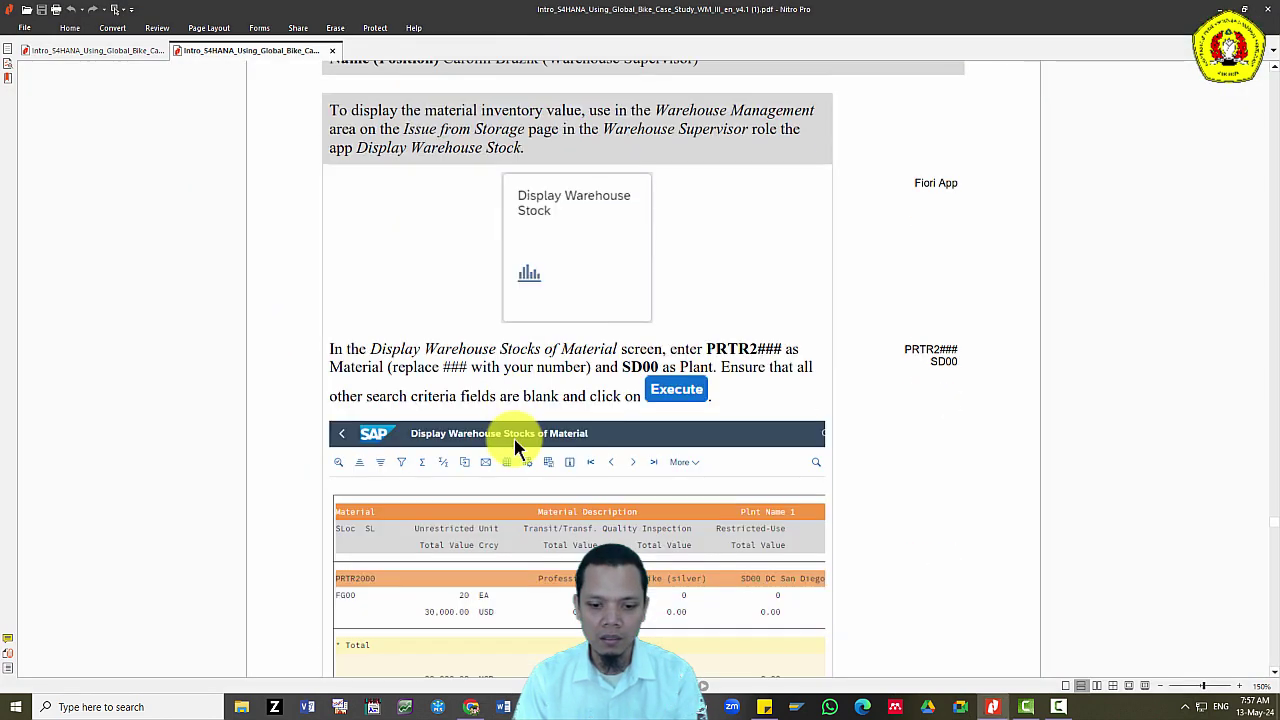
key("alt+Tab")
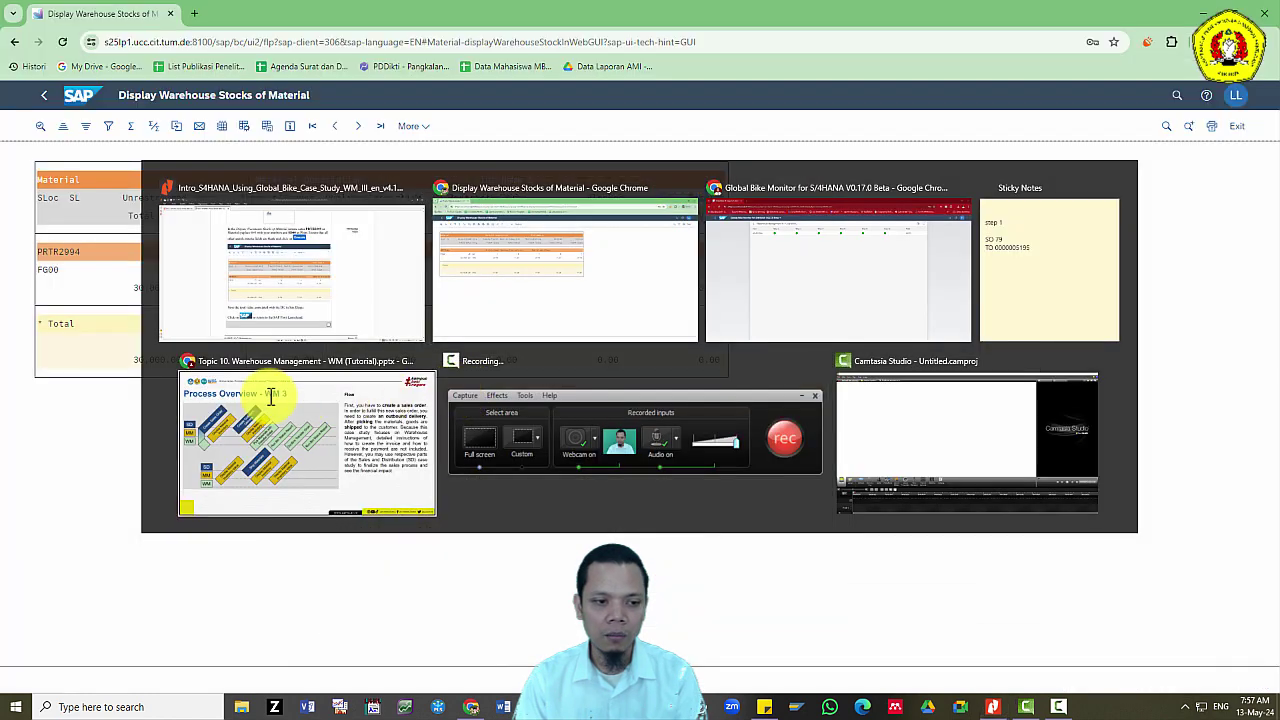
Switch to the PDF and read the Step 11 instructions for shipping the materials.
key("alt+Tab")
scroll(661, 498, "down", 7)
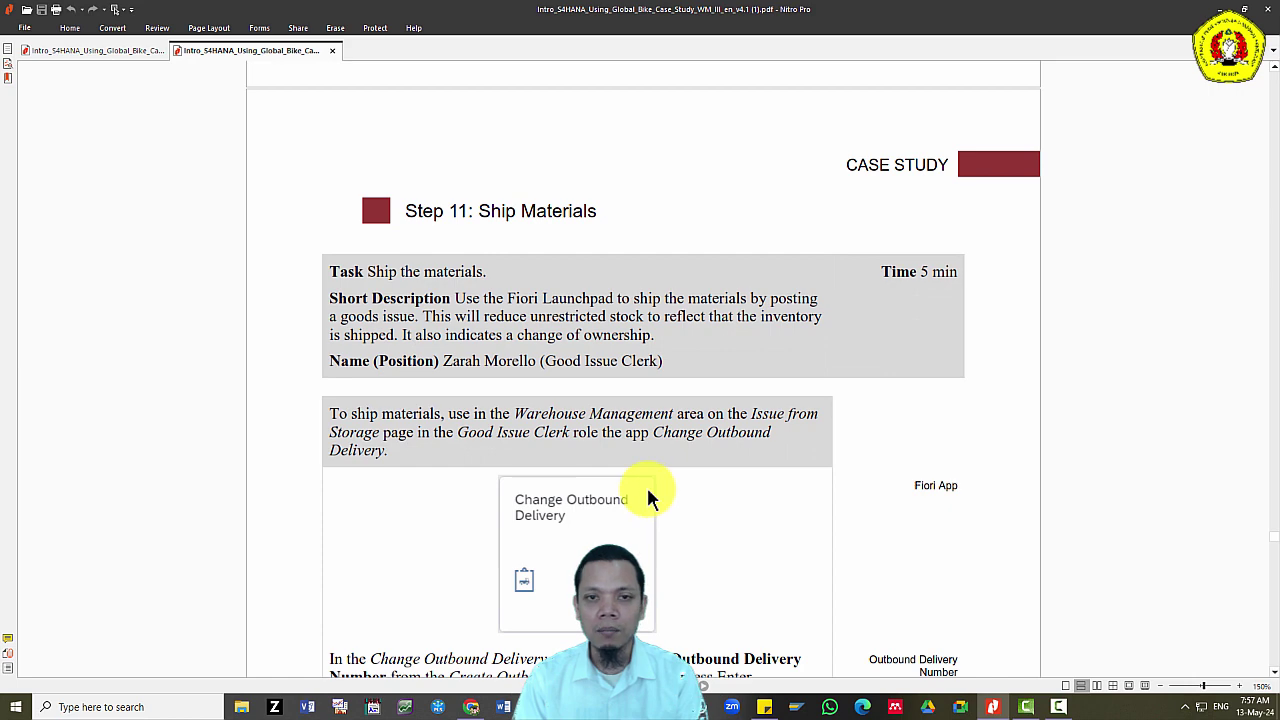
scroll(643, 500, "down", 1)
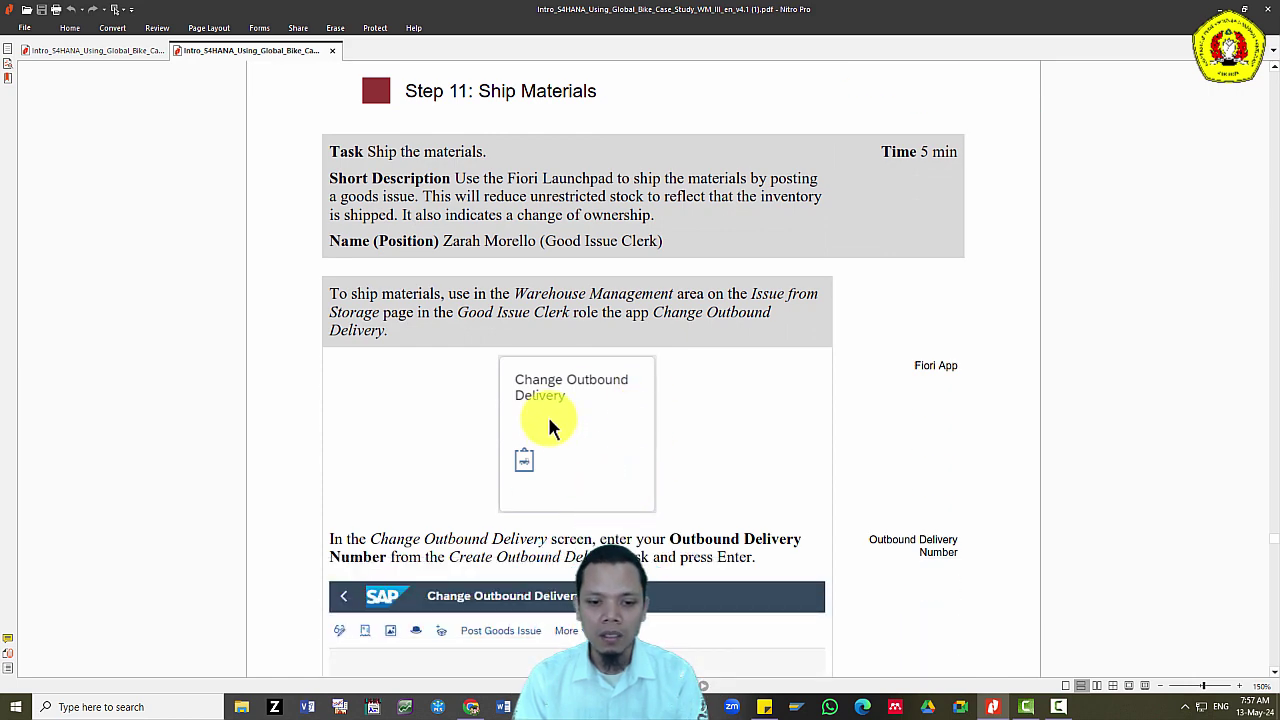
Return to SAP and open the Change Outbound Delivery app from the Issue from Storage page of Warehouse Management.
key("alt+Tab")
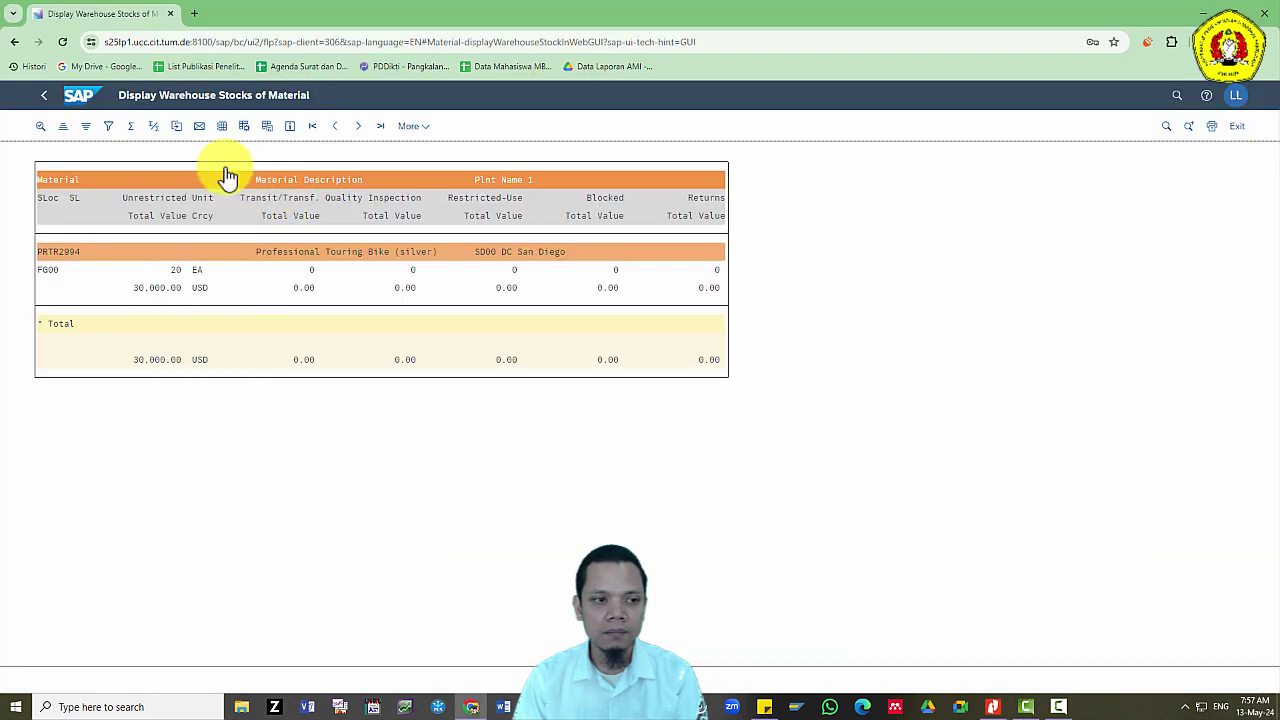
left_click(88, 100)
left_click(906, 126)
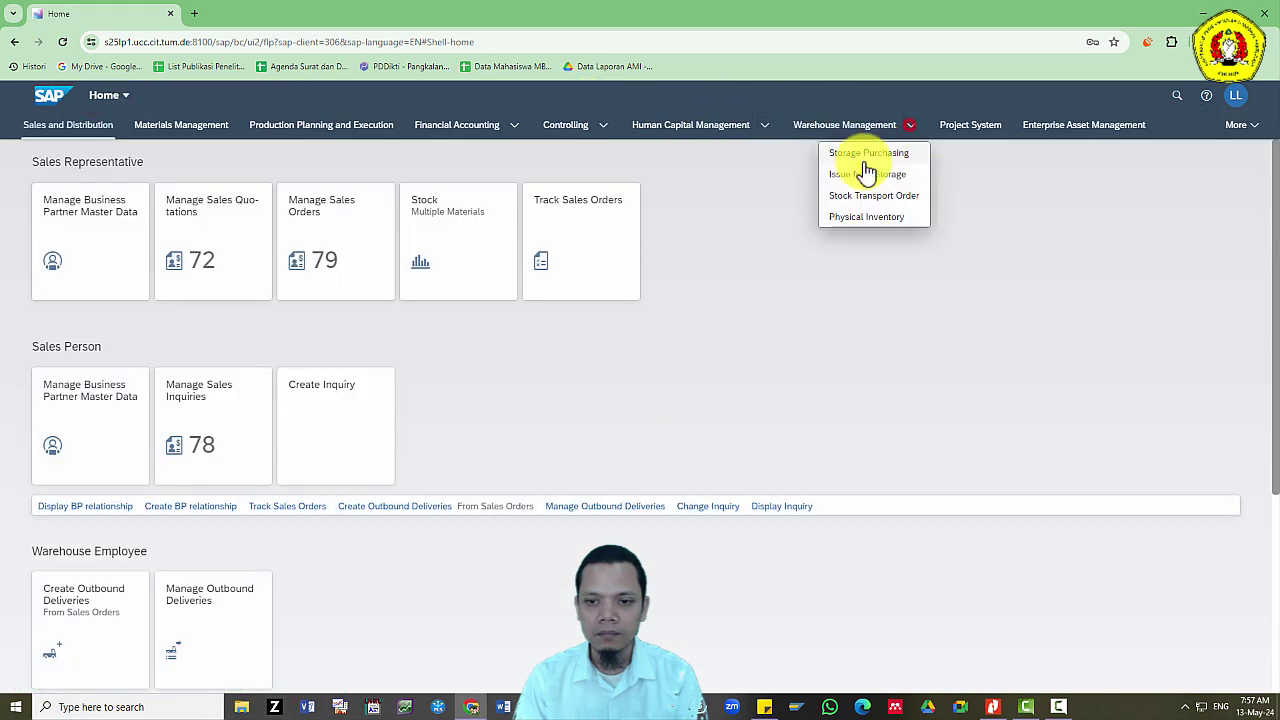
left_click(863, 172)
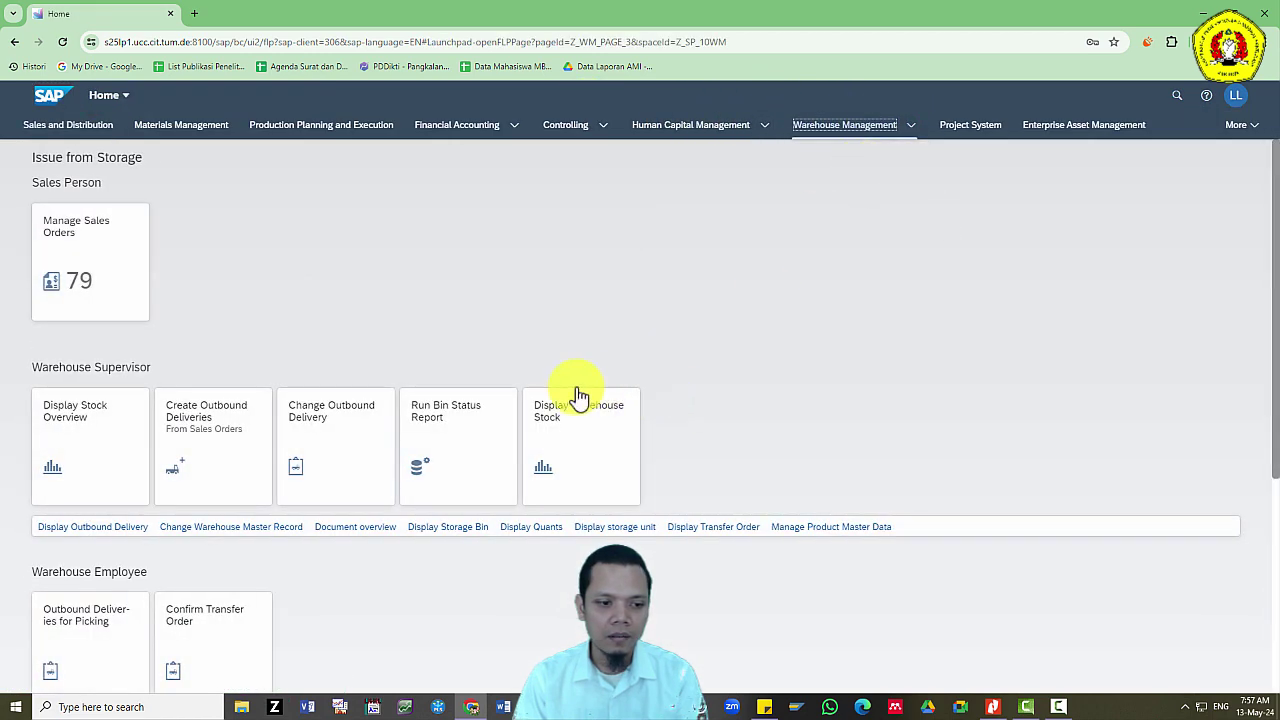
left_click(337, 434)
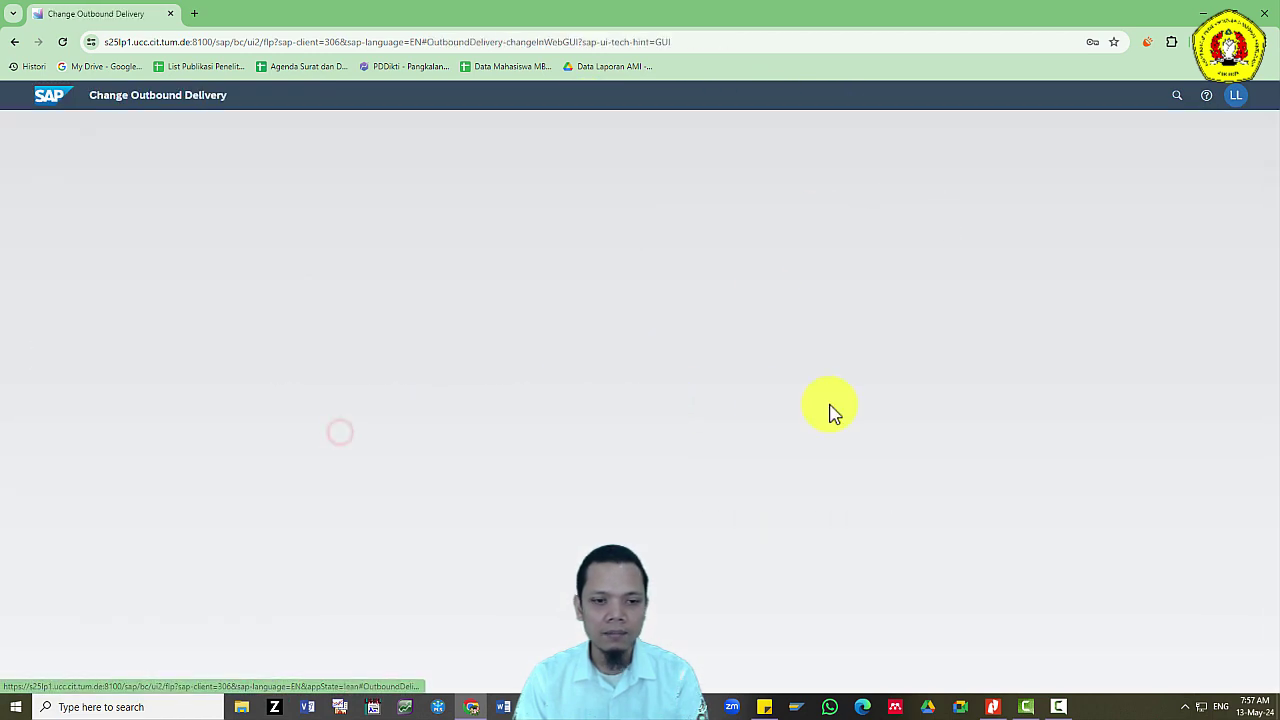
Read the PDF's instructions on entering the outbound delivery number and check the number in SAP against the sticky note.
key("alt+Tab")
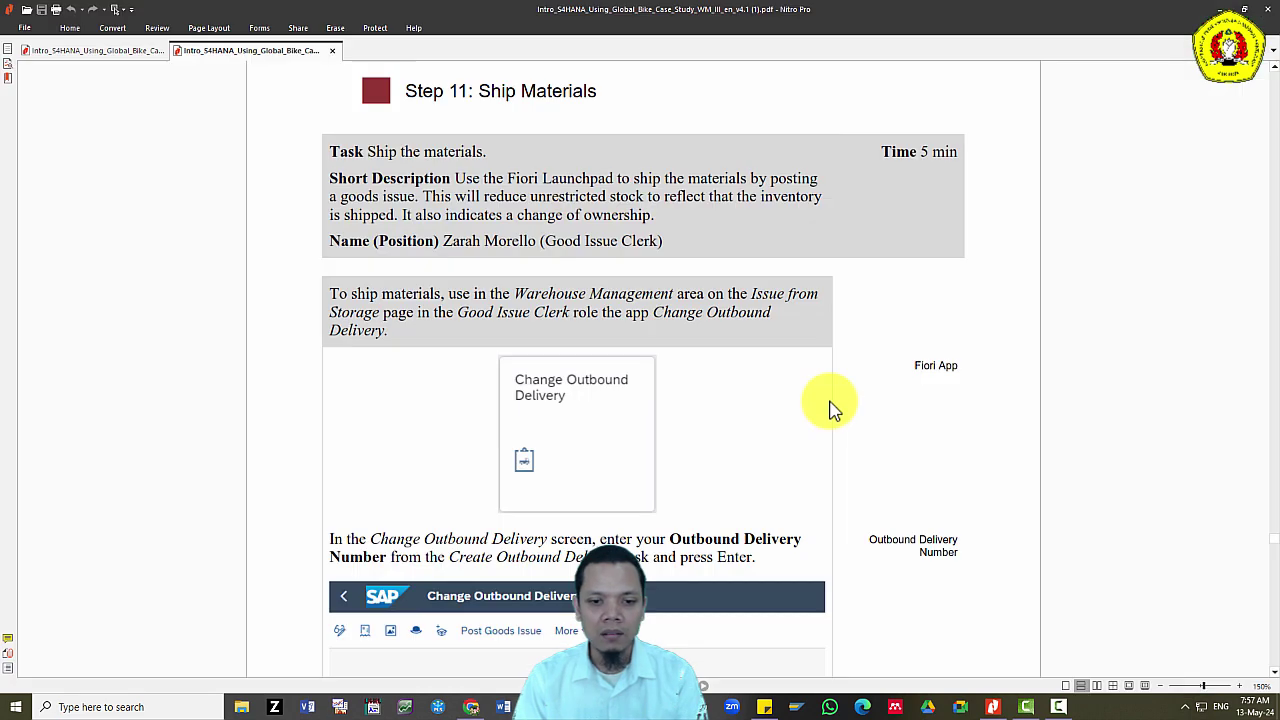
scroll(694, 434, "down", 3)
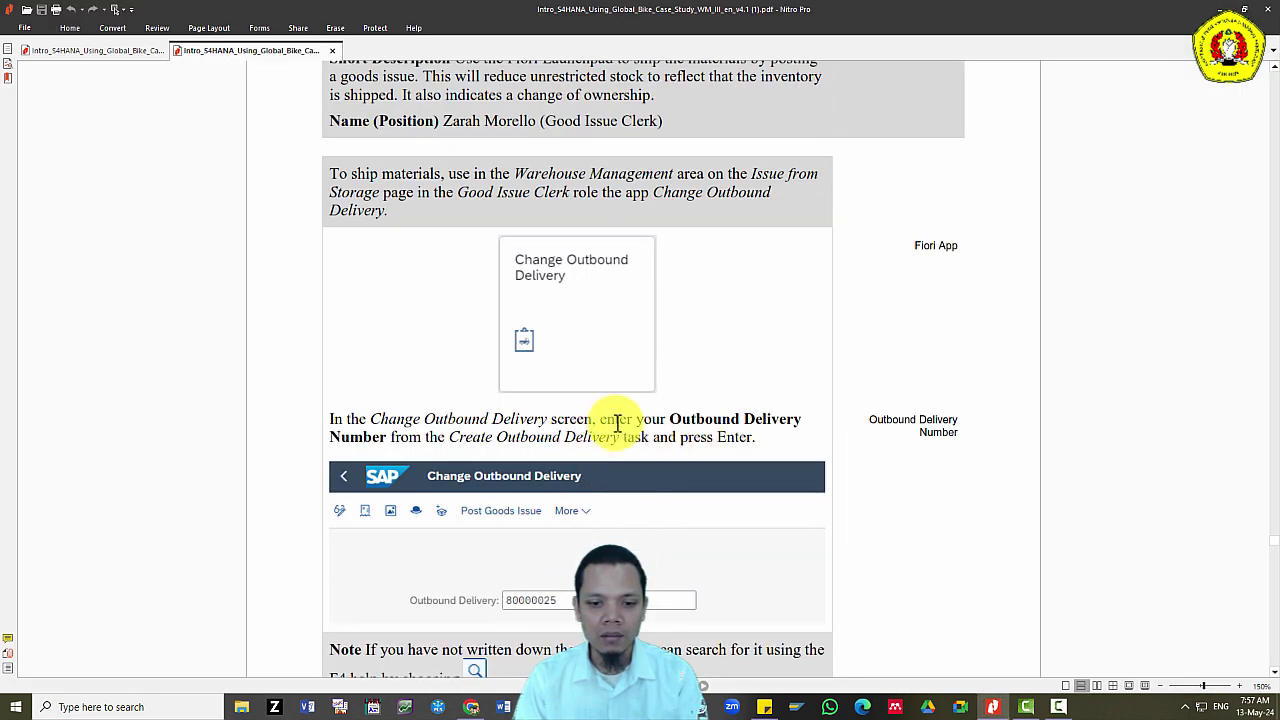
key("alt+Tab")
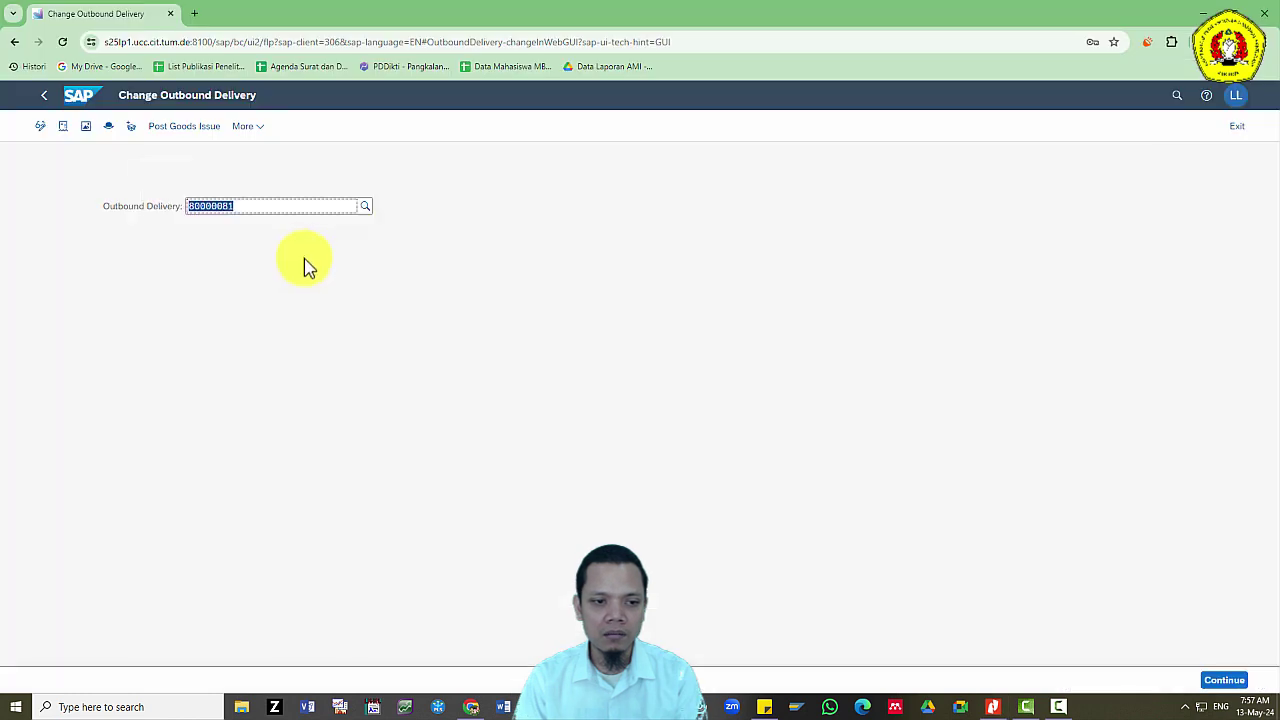
key("alt+Tab")
key("alt+Tab")
key("alt+Tab")
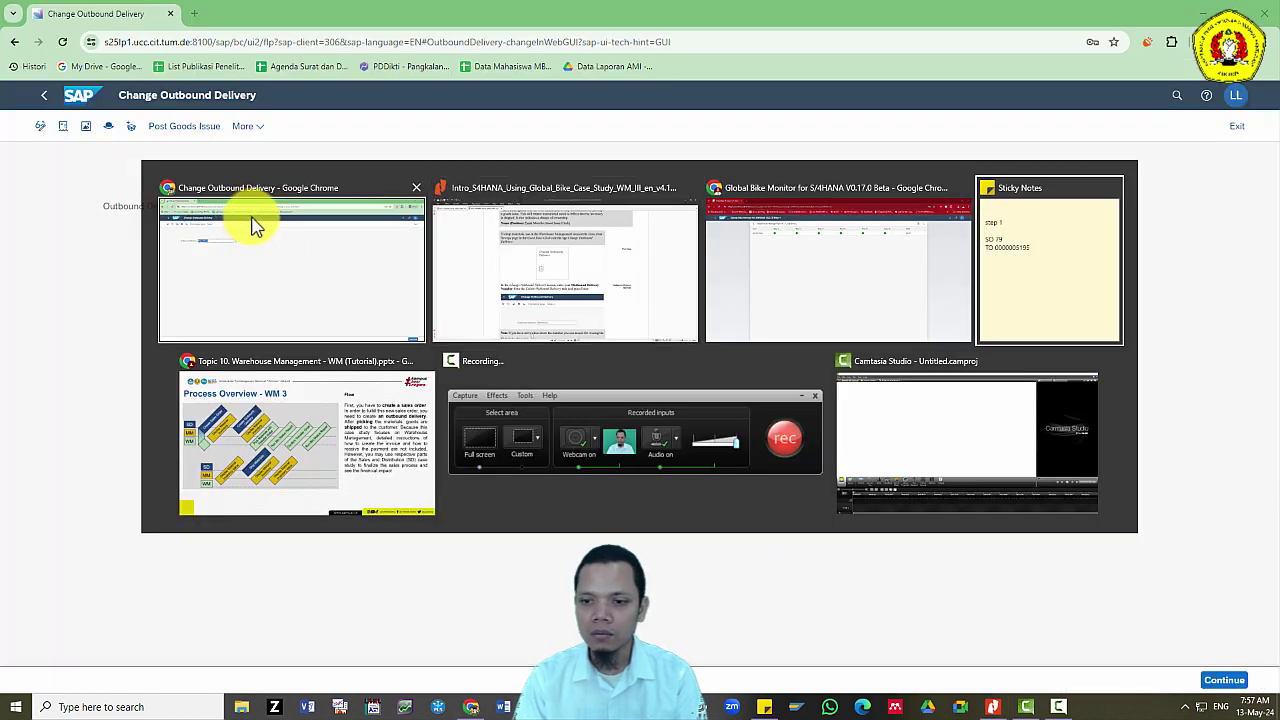
left_click(328, 266)
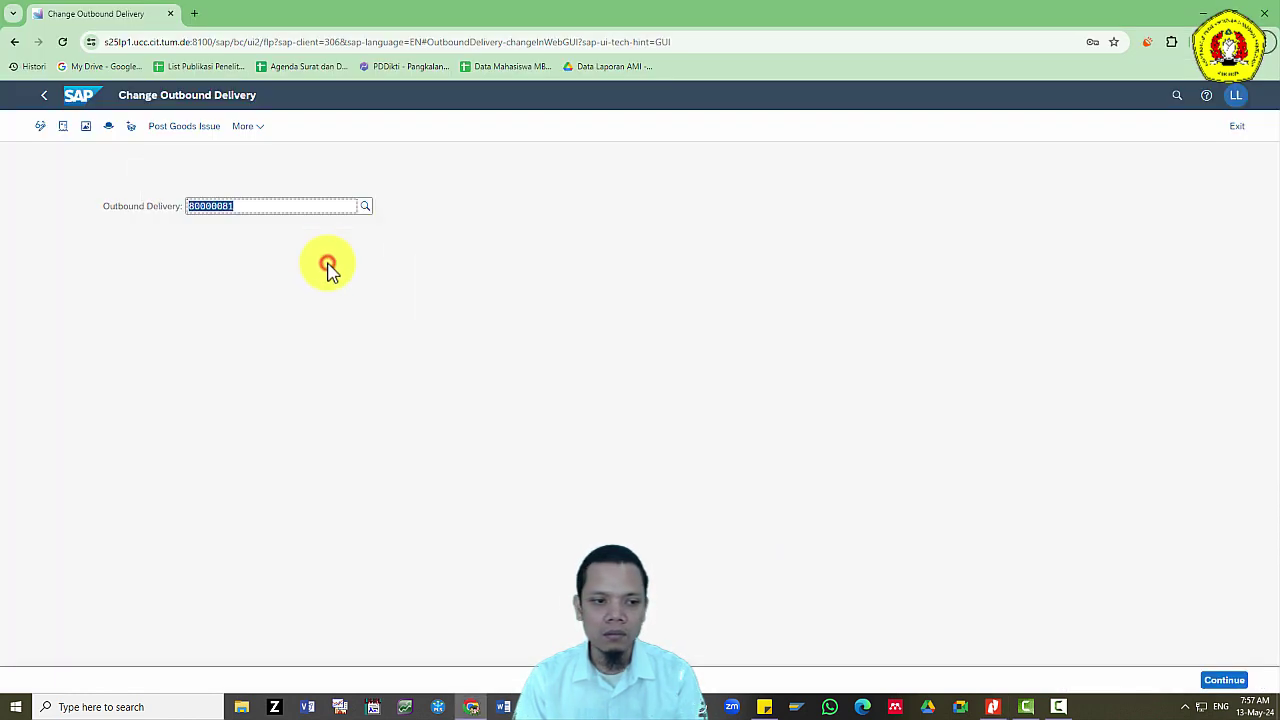
key("alt+Tab")
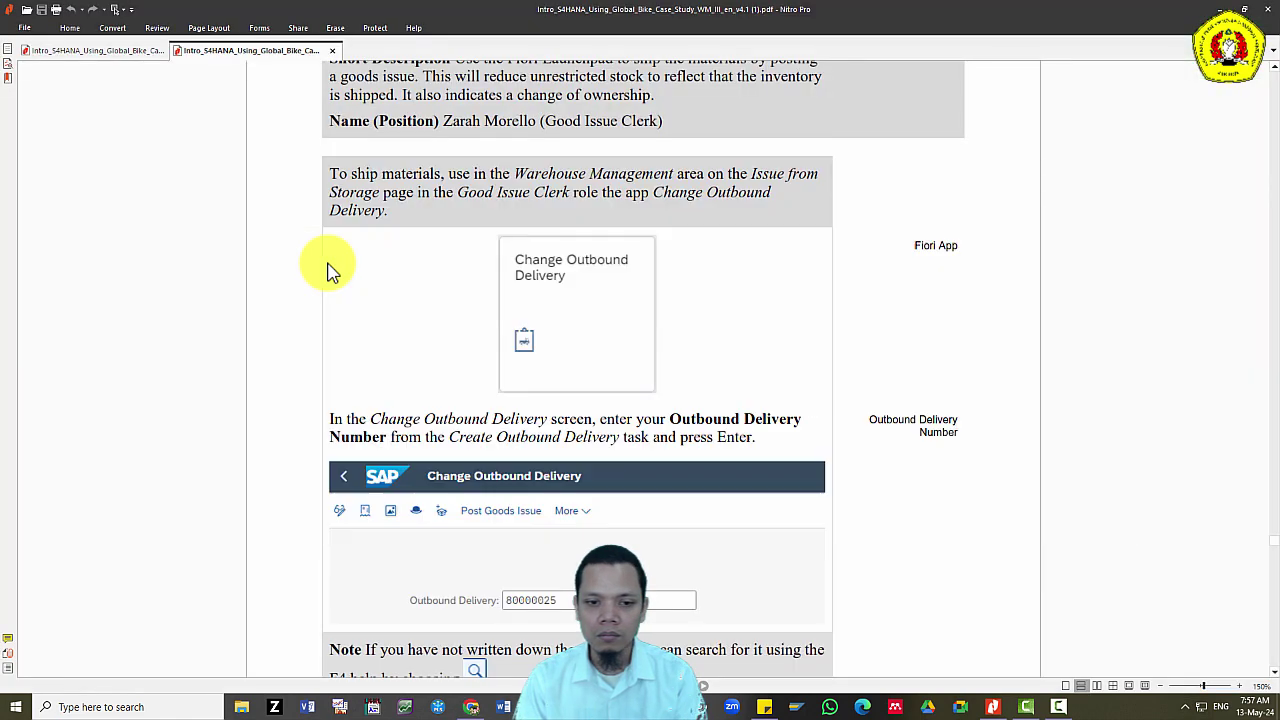
scroll(482, 418, "down", 2)
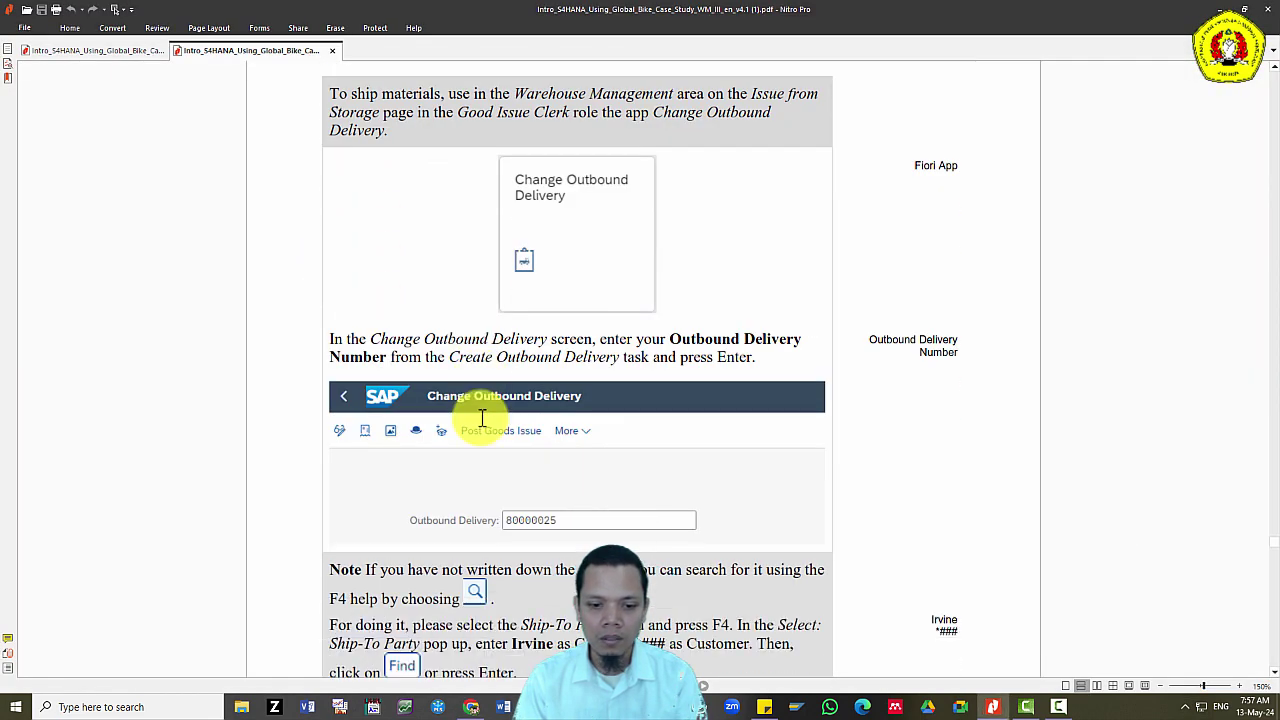
Read the PDF's note on finding the delivery number, and open the prefilled outbound delivery in SAP for changing.
scroll(482, 418, "down", 4)
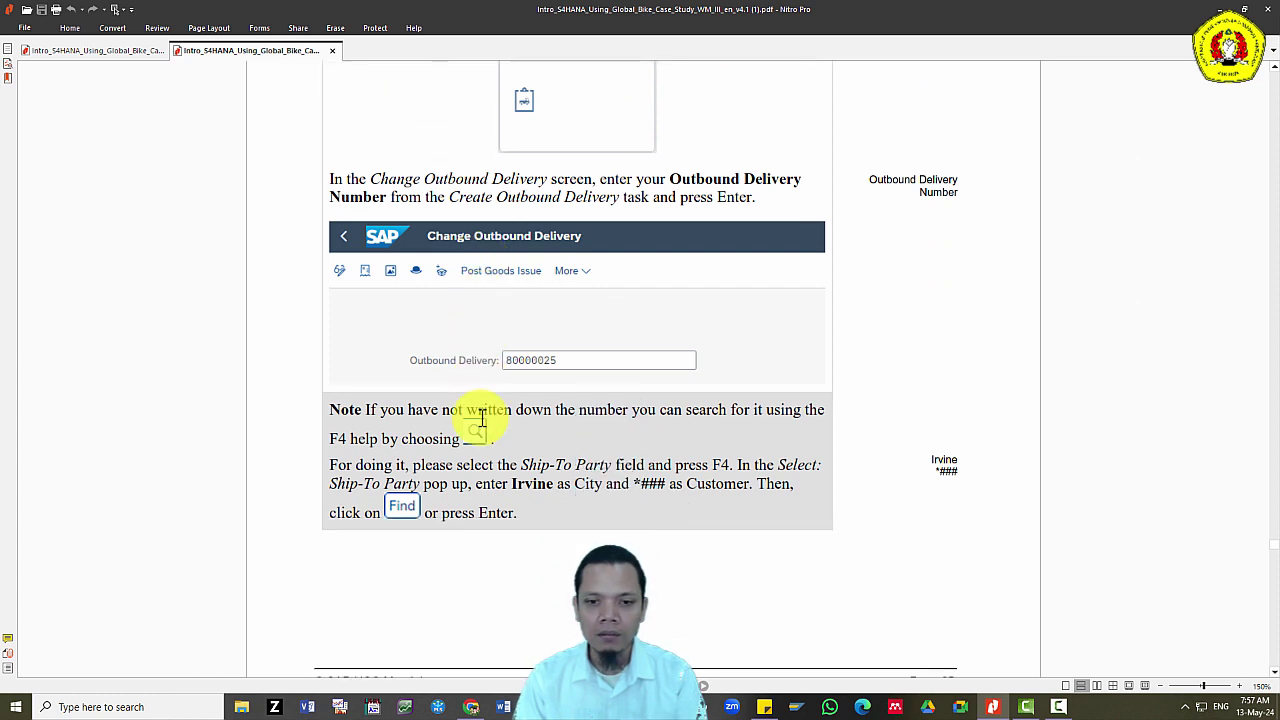
key("alt+Tab")
left_click(348, 312)
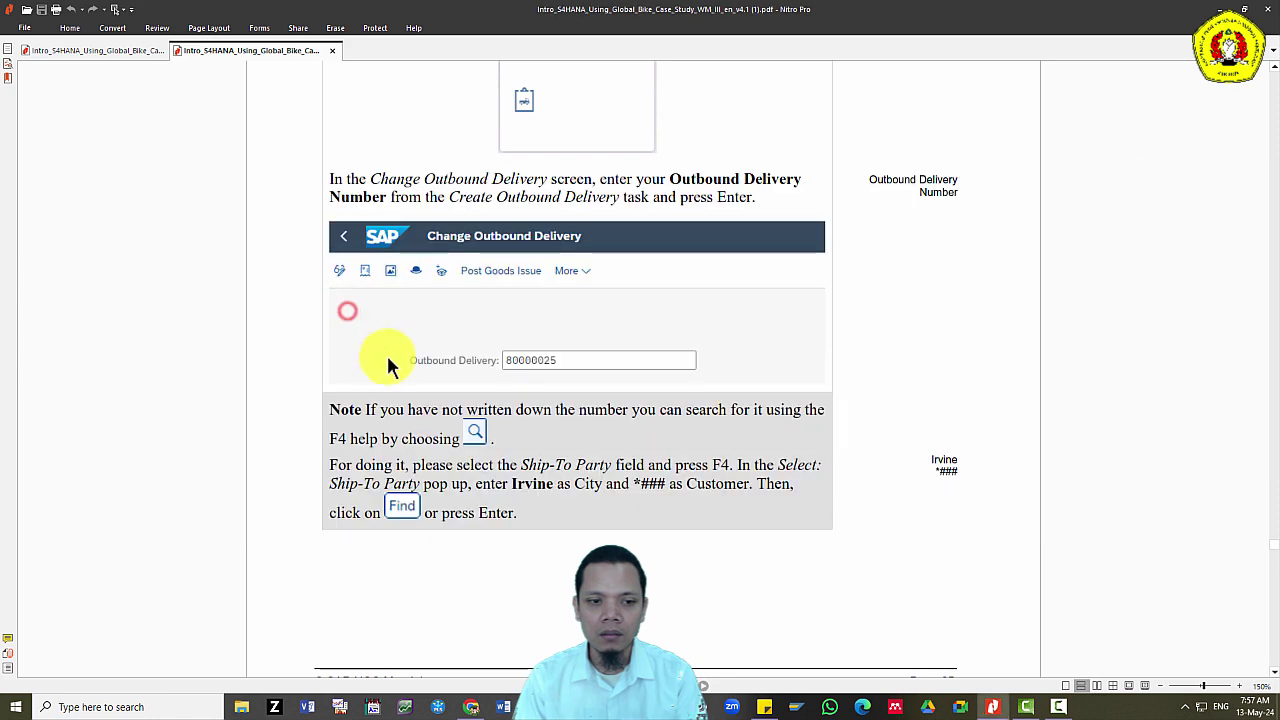
key("alt+Tab")
left_click(543, 334)
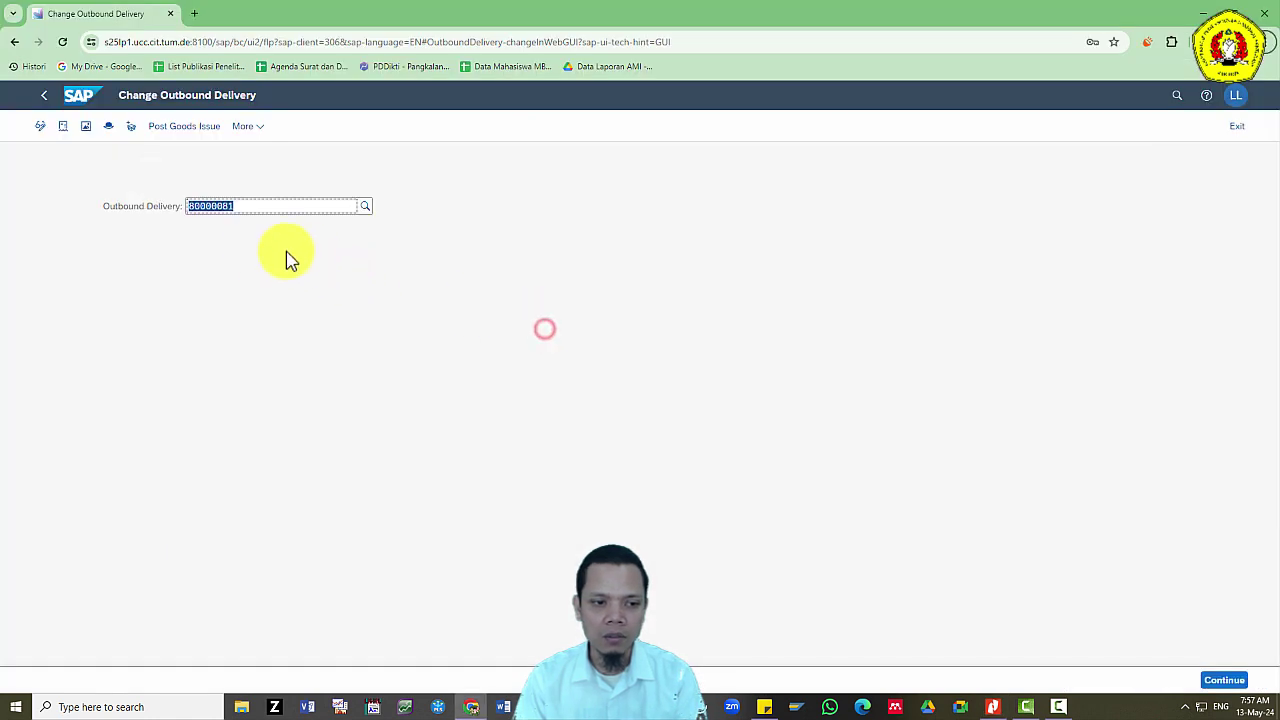
left_click(257, 251)
key("alt+Tab")
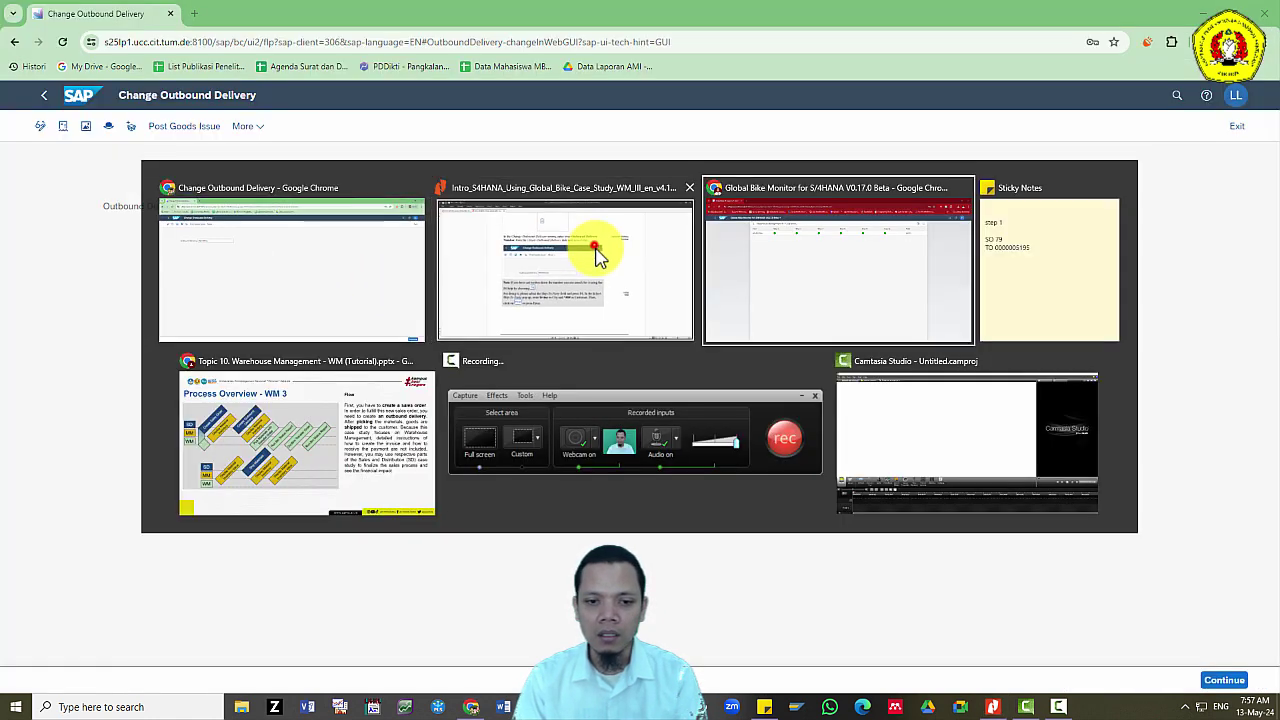
left_click(594, 251)
key("alt+Tab")
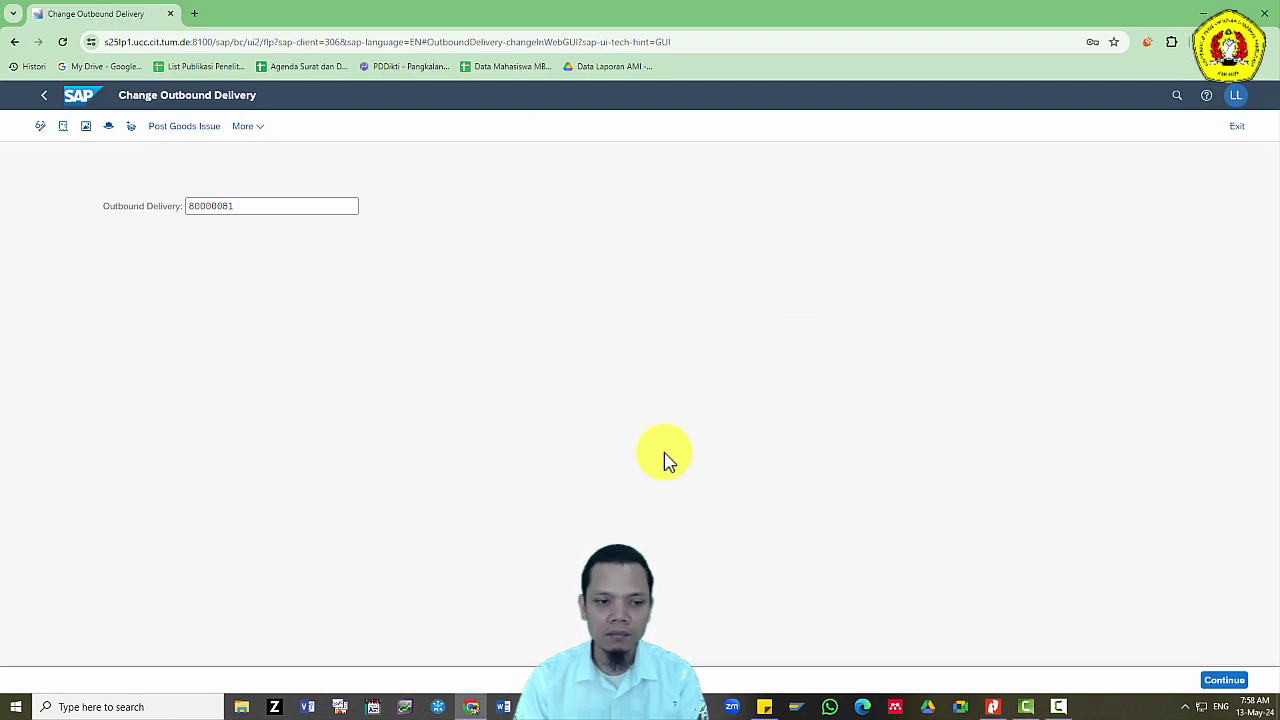
left_click(247, 205)
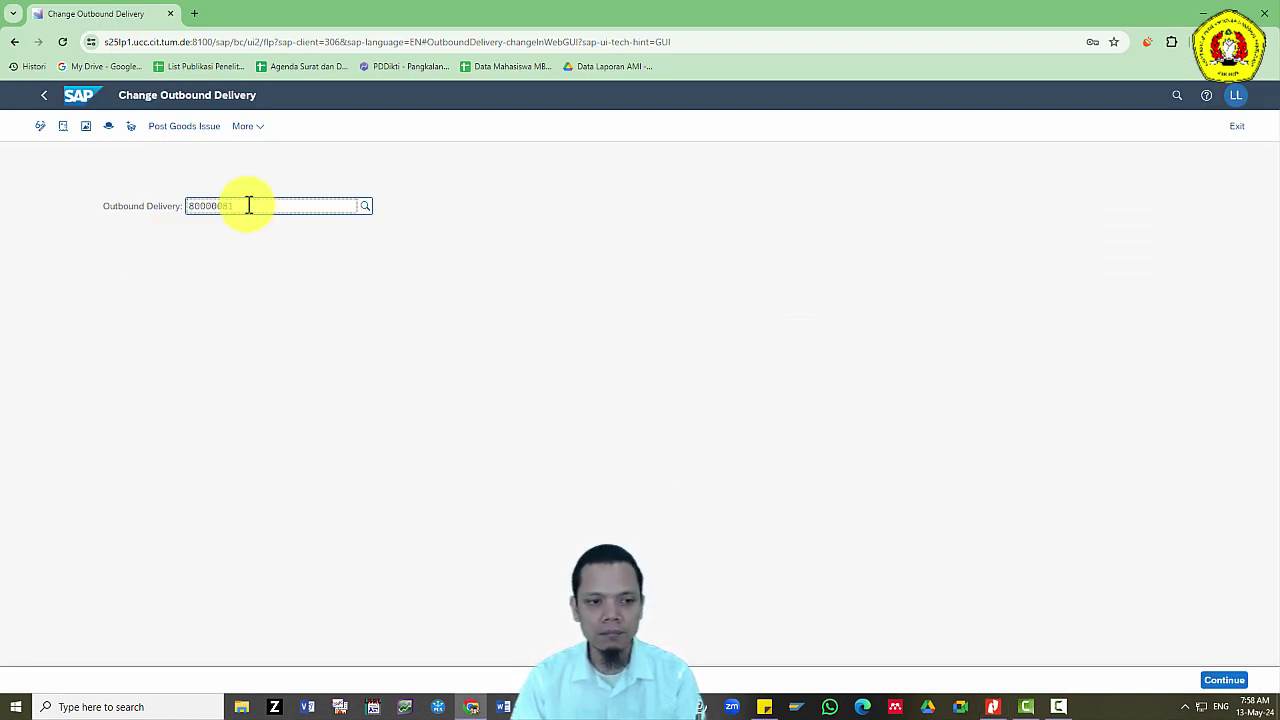
key("Return")
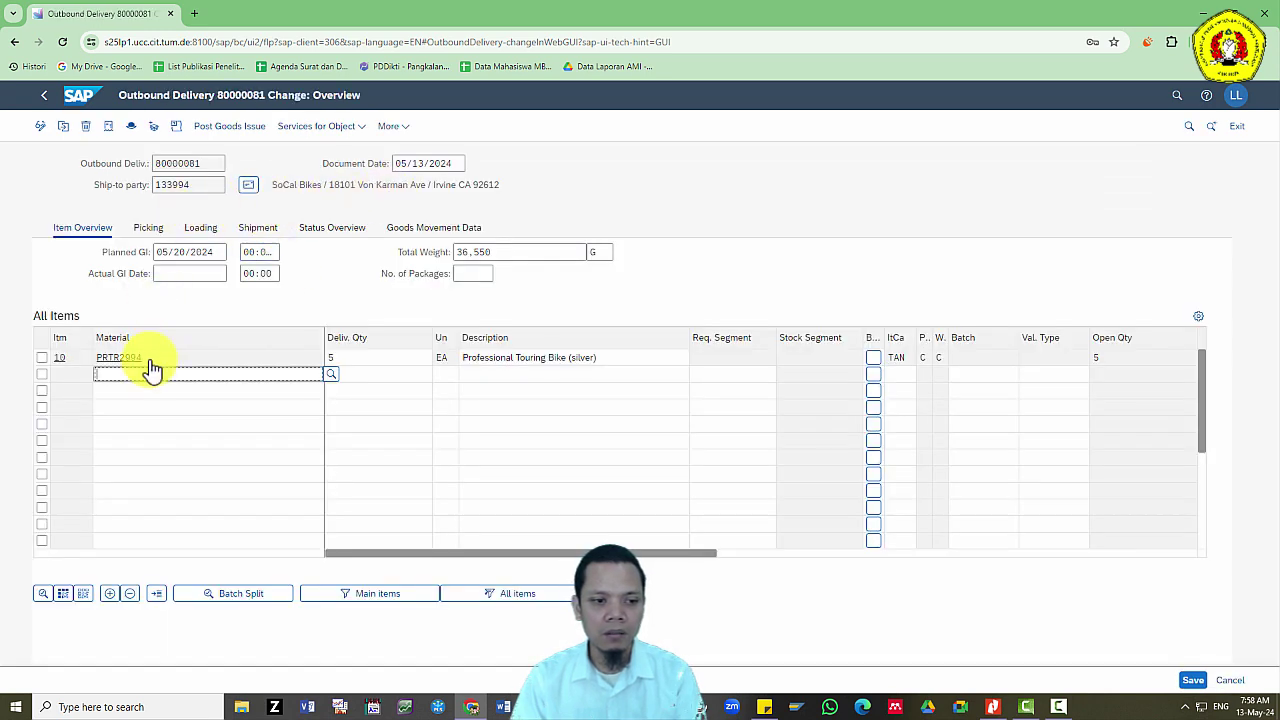
Read the PDF's Item Overview instructions and bring the Picked Qty column of the outbound delivery's items into view in SAP.
key("alt+Tab")
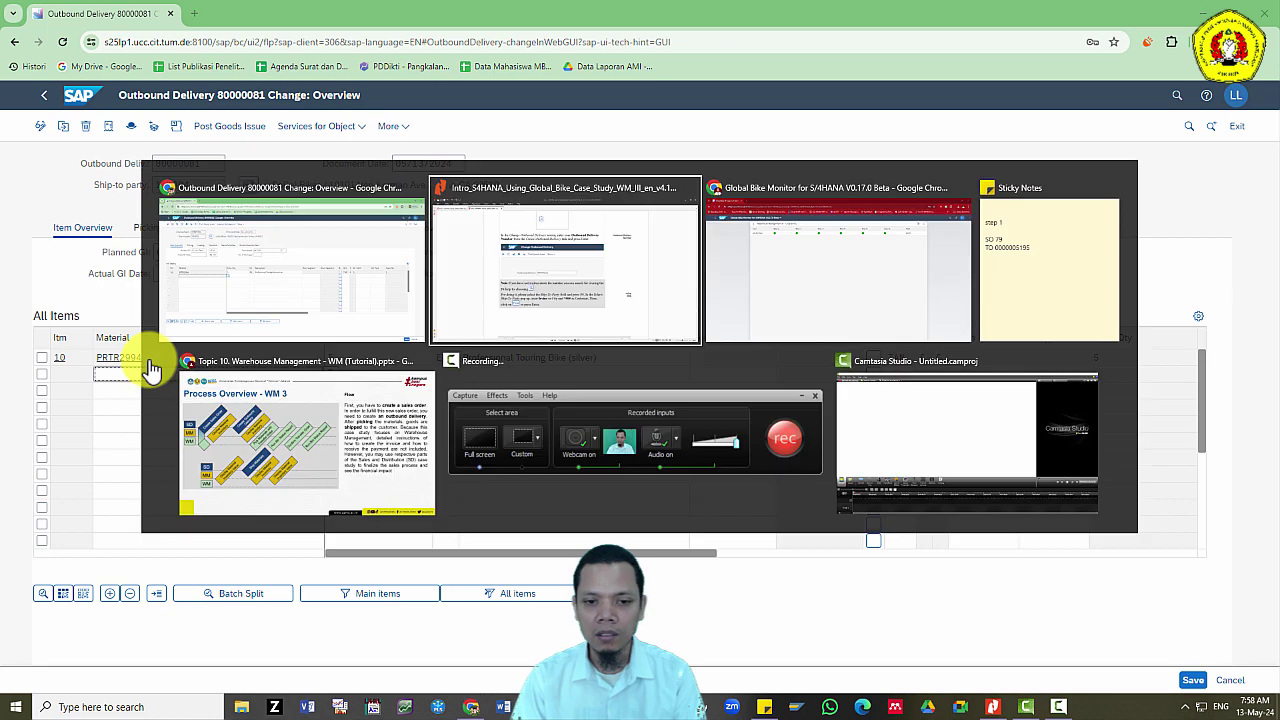
scroll(529, 360, "down", 5)
scroll(529, 363, "down", 6)
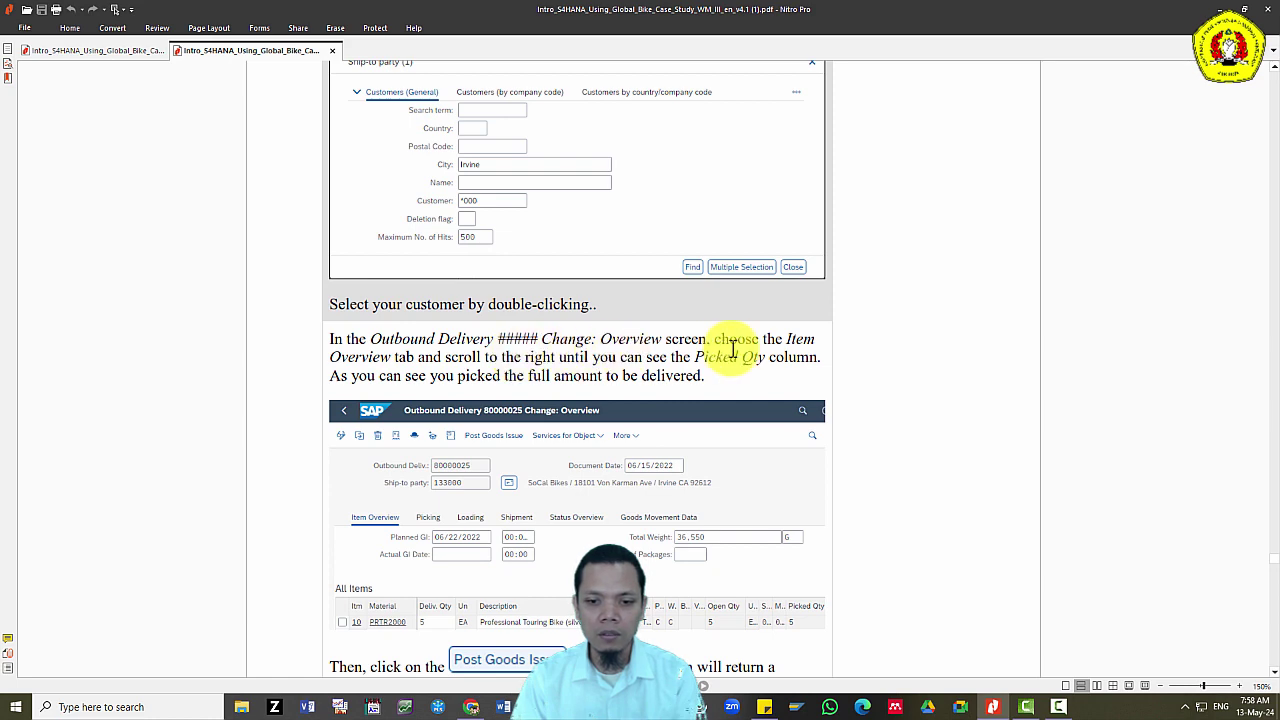
key("alt+Tab")
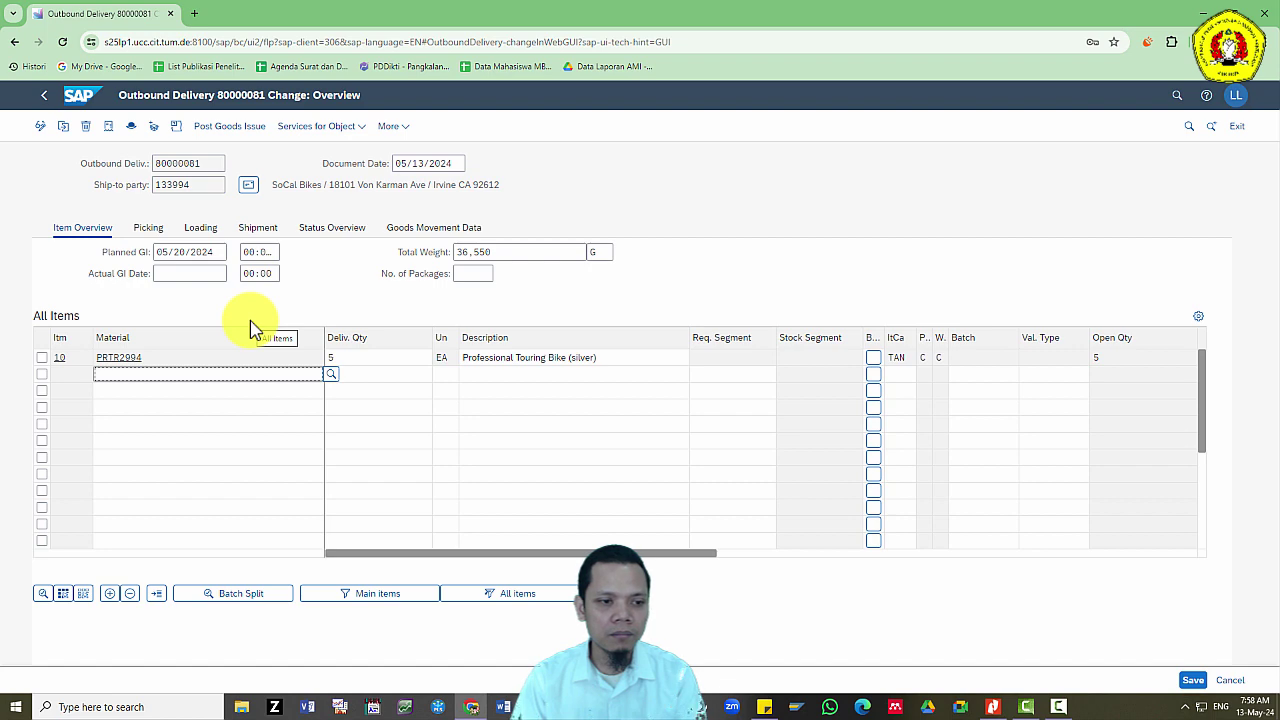
key("alt+Tab")
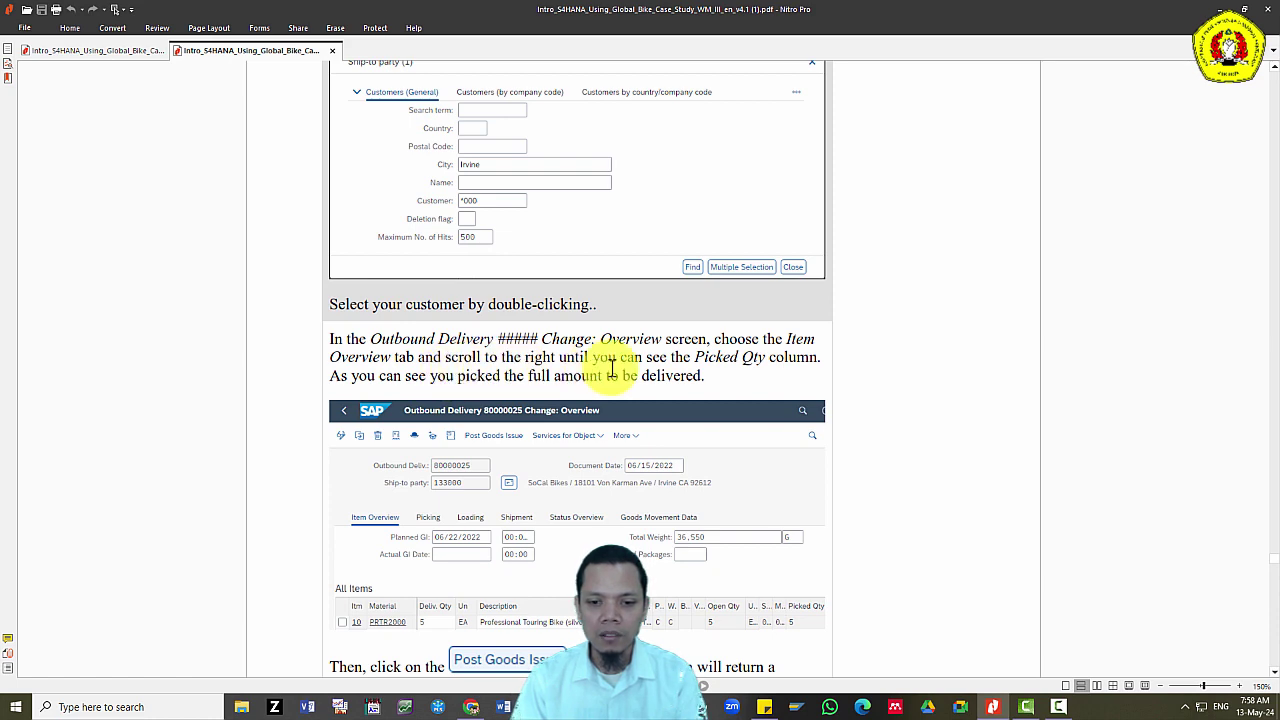
key("alt+Tab")
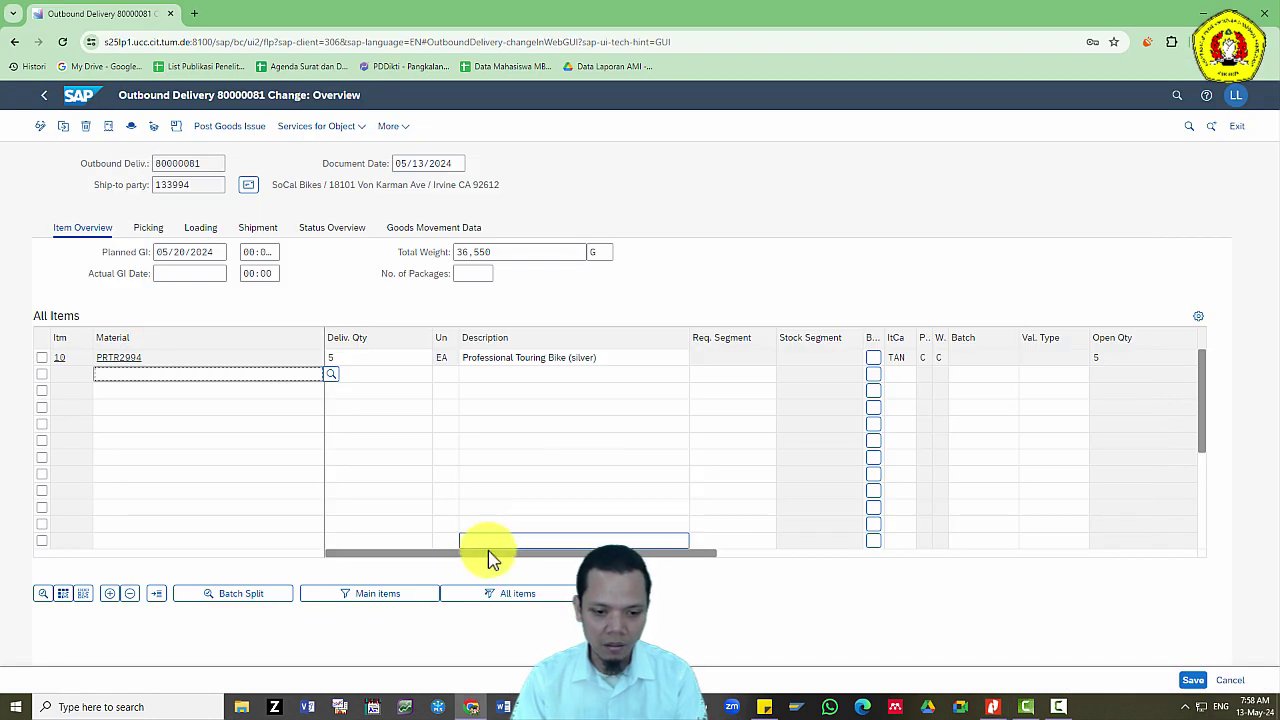
left_click_drag(489, 557, 792, 571)
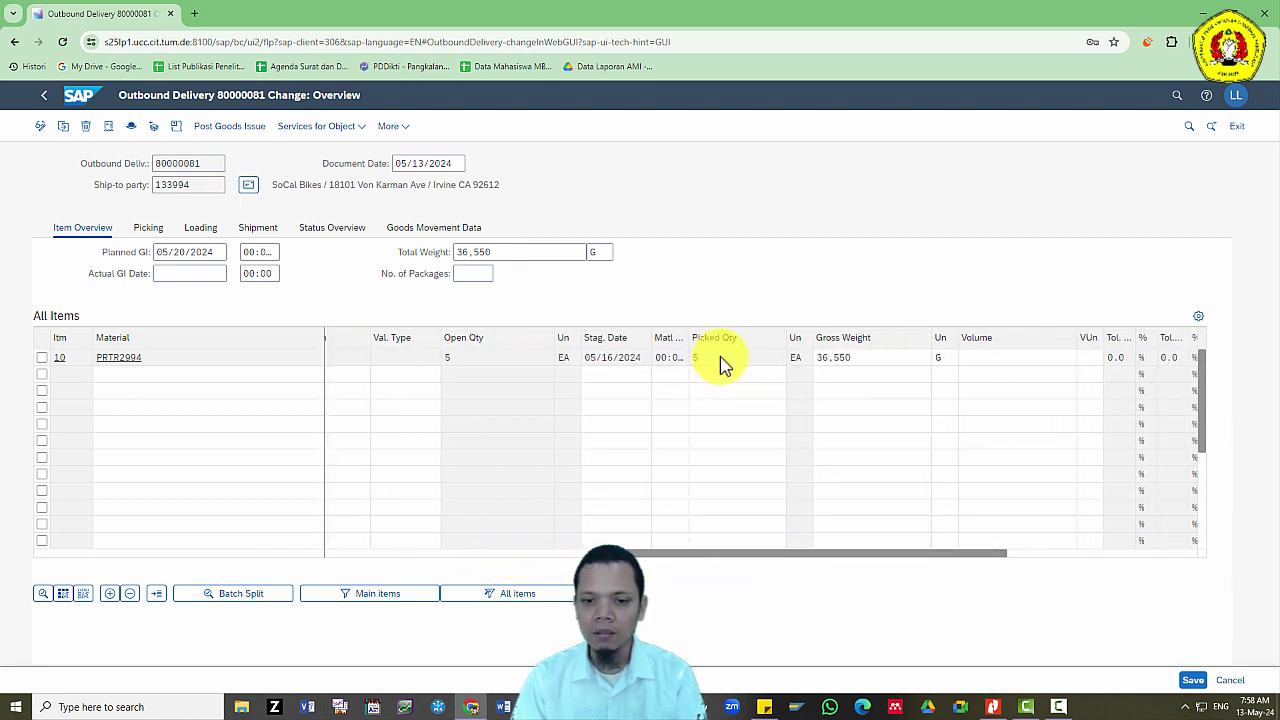
Check the PDF's instruction on completing the shipment and post the goods issue for the outbound delivery in SAP.
key("alt+Tab")
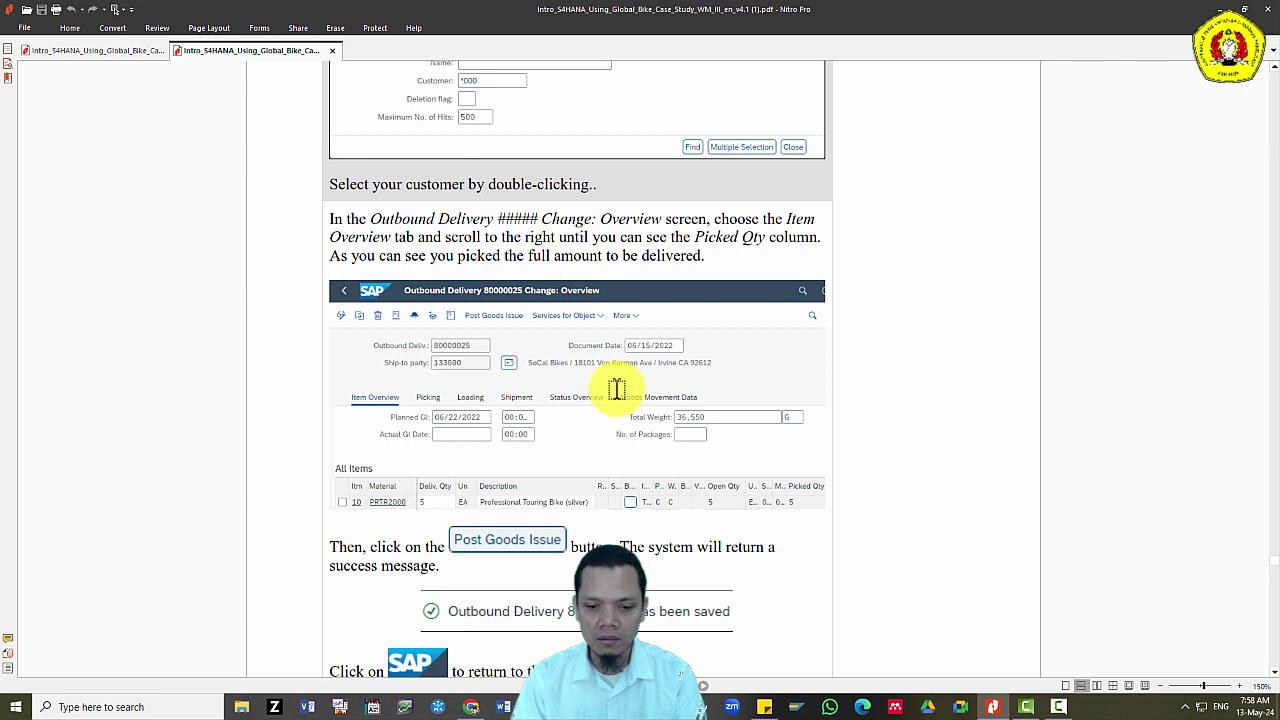
scroll(618, 398, "down", 2)
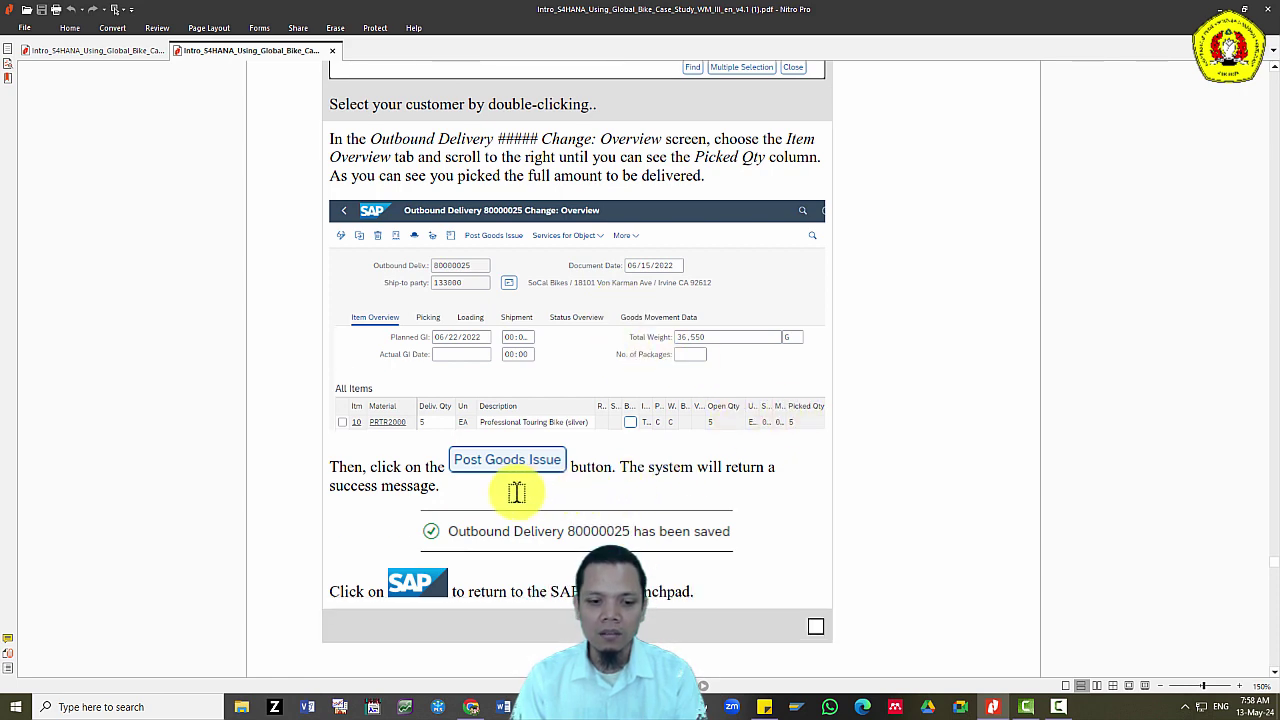
key("alt+Tab")
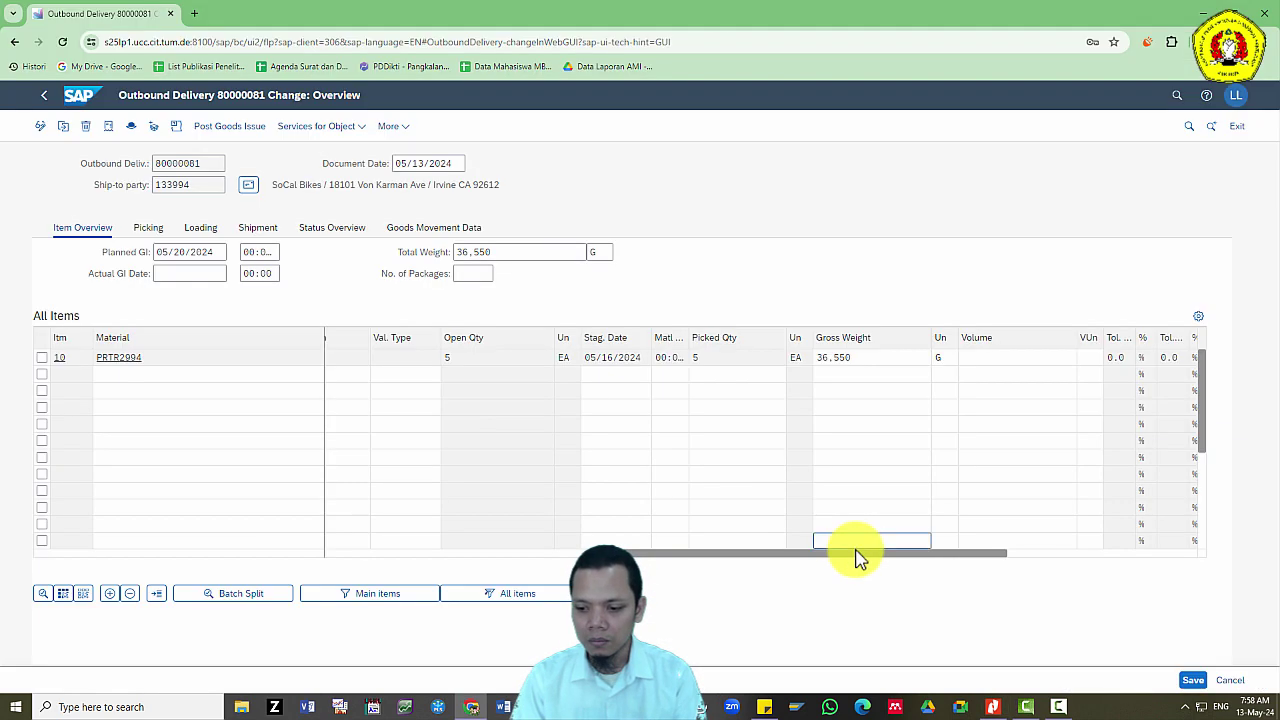
left_click(228, 130)
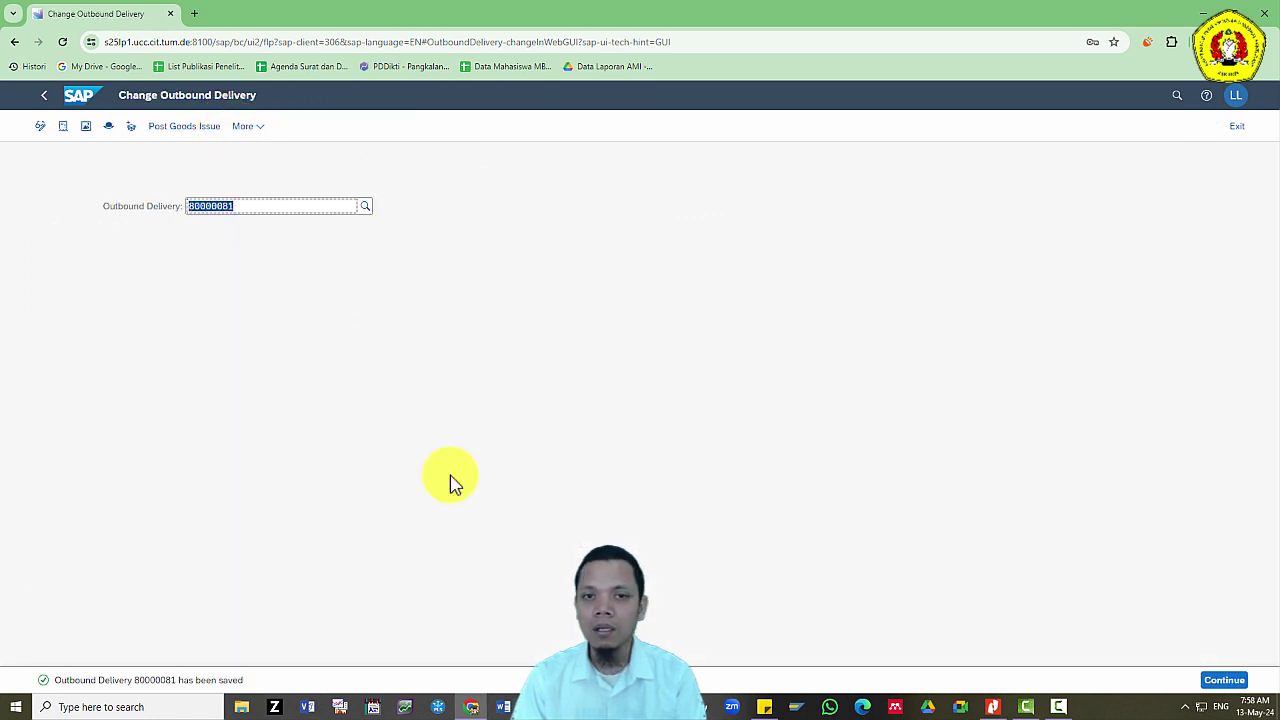
Switch to the PDF and read the Step 12 instructions for displaying the material inventory.
key("alt+Tab")
scroll(450, 476, "down", 3)
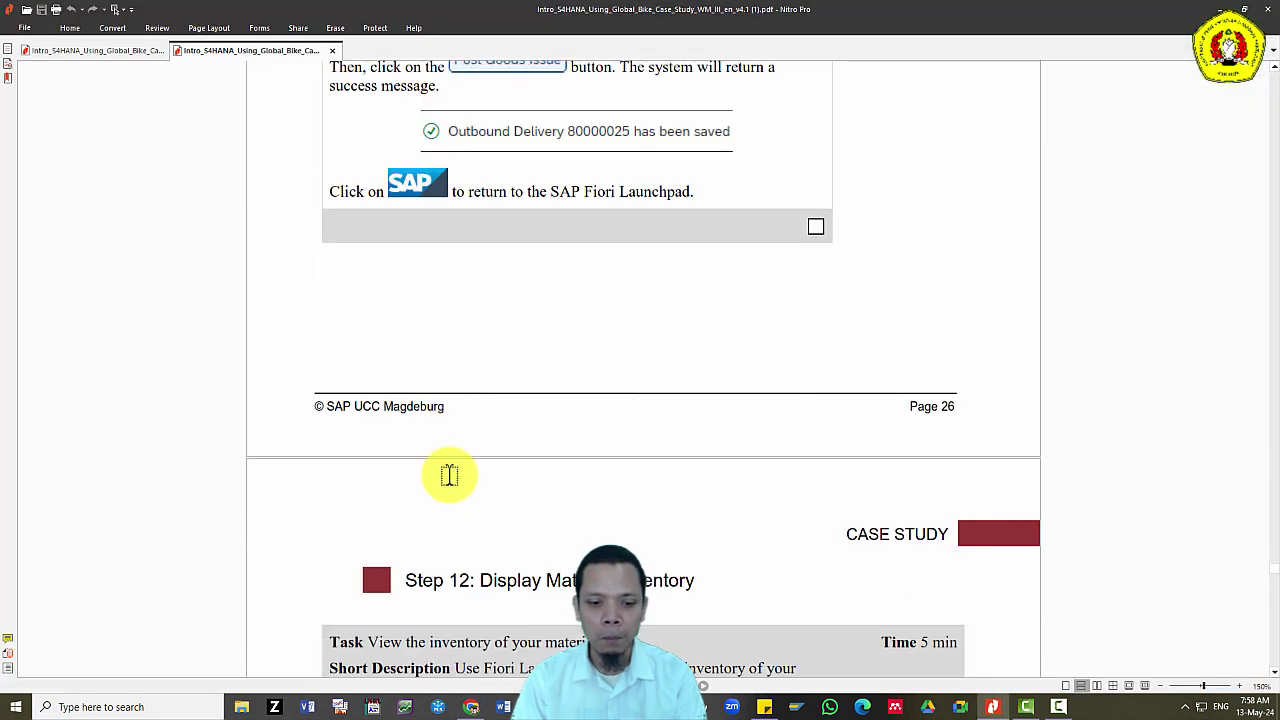
scroll(450, 476, "down", 8)
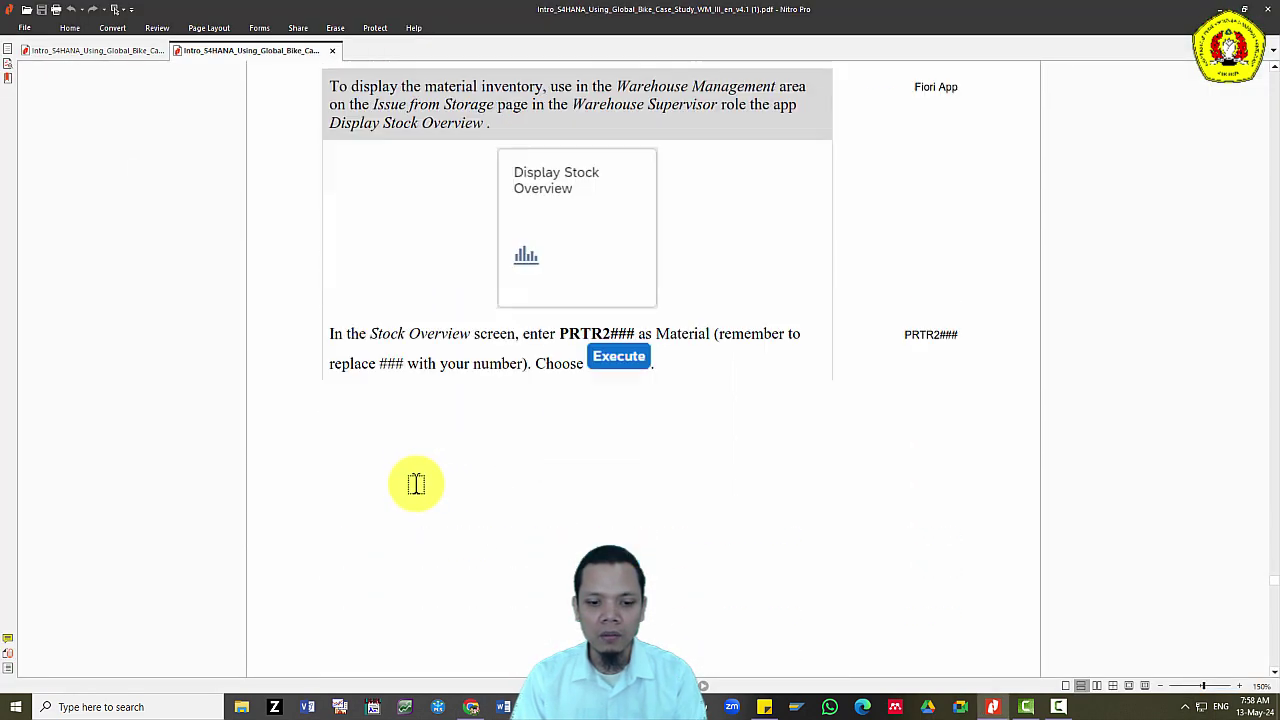
scroll(416, 484, "up", 3)
key("alt+Tab")
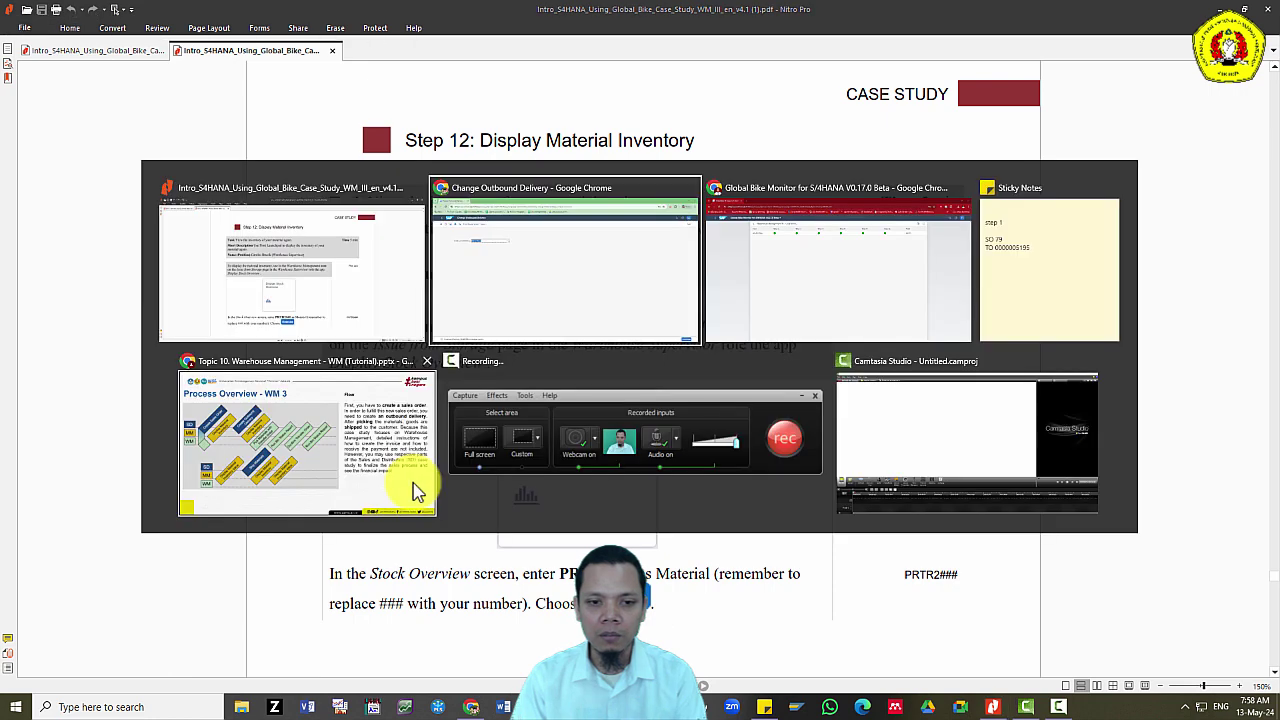
Return to the SAP launchpad and display the stock overview of material PRTR2994 from Warehouse Management's Issue from Storage page.
left_click(79, 97)
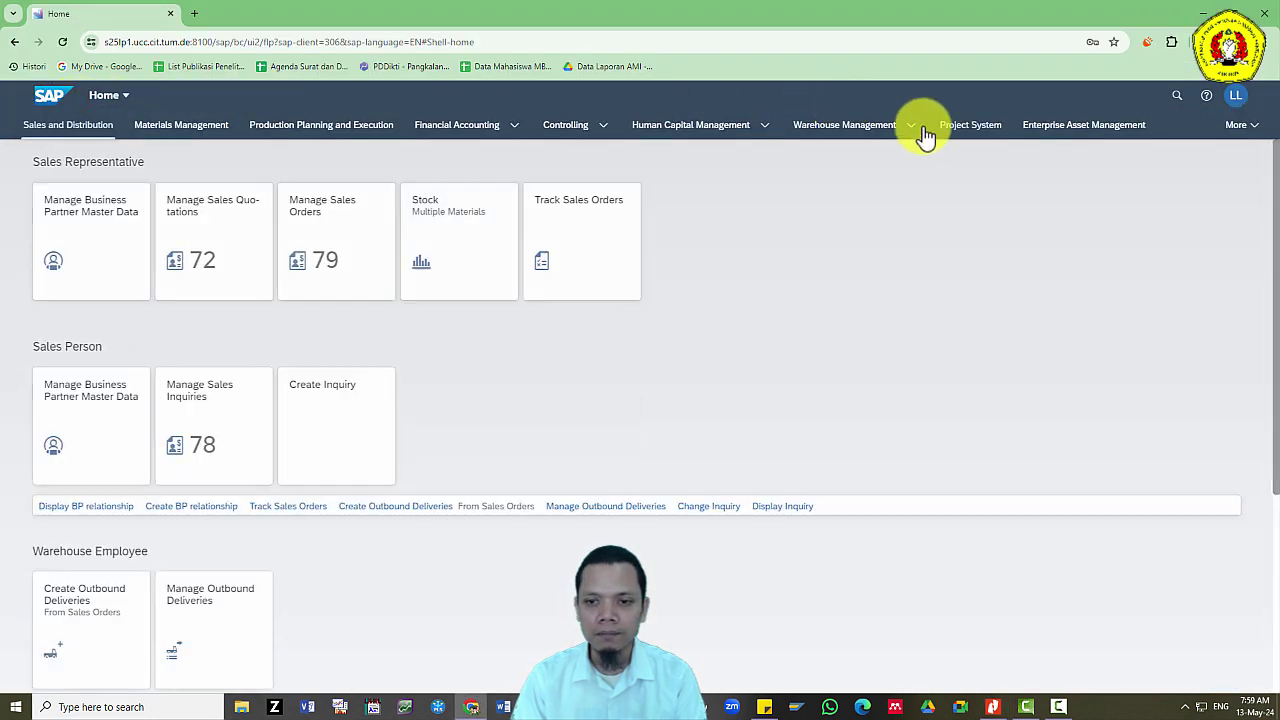
left_click(914, 126)
left_click(868, 174)
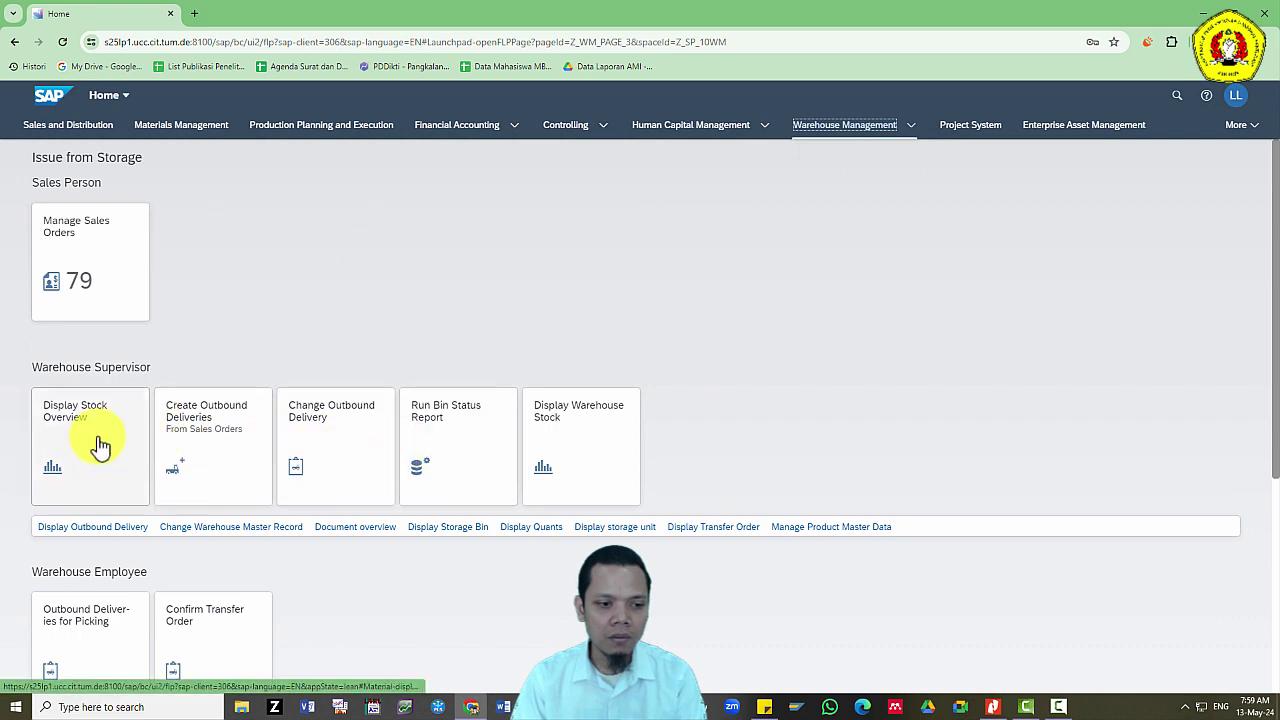
key("alt+Tab")
key("alt+Tab")
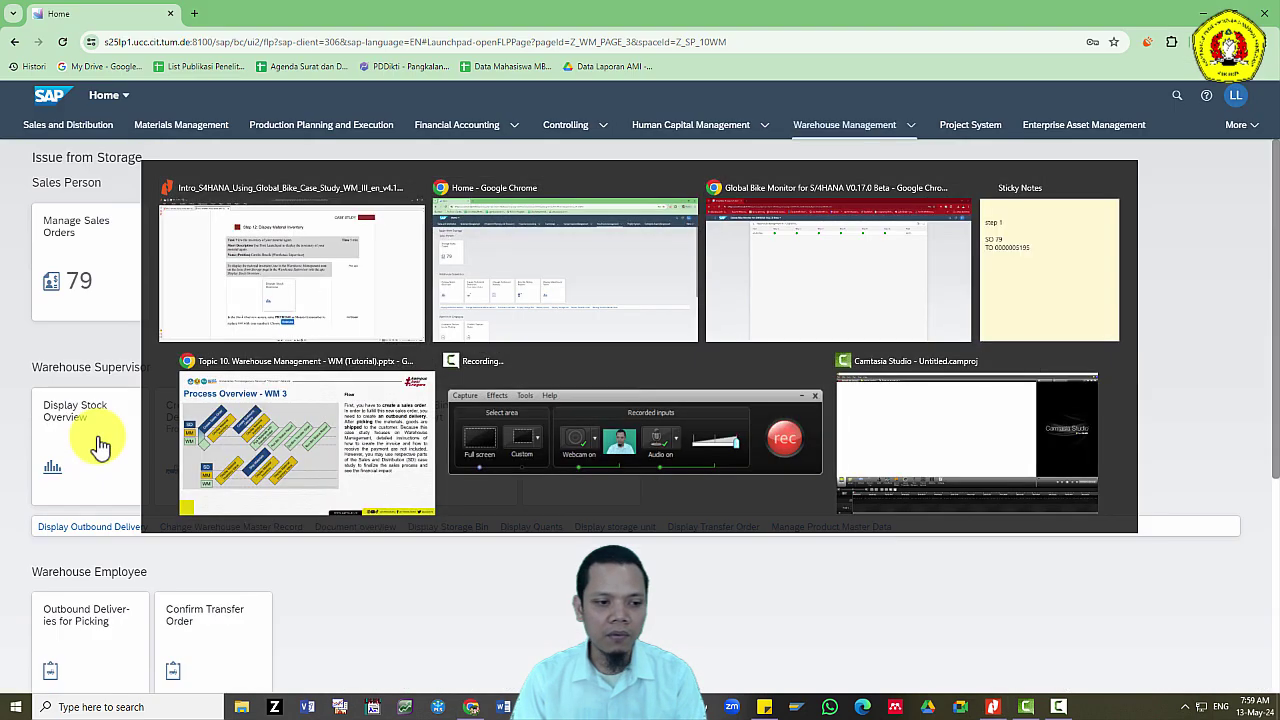
left_click(100, 422)
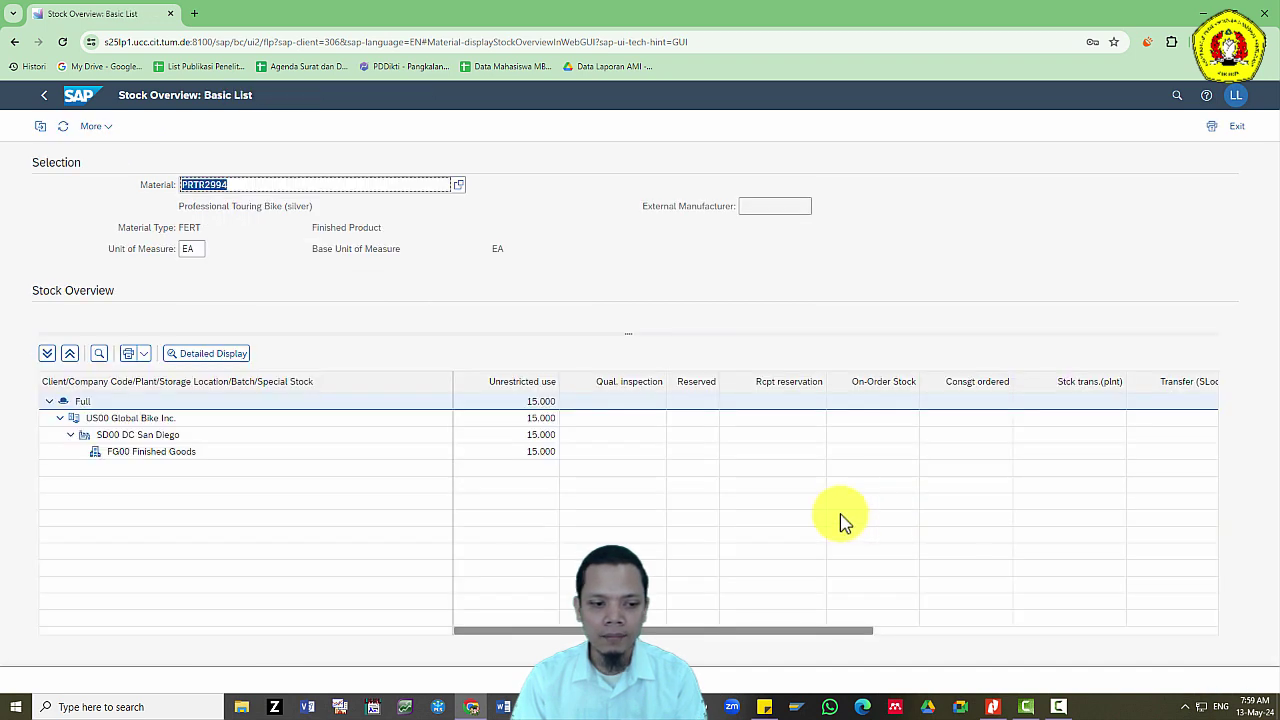
Examine the detailed stock display for storage location FG00 Finished Goods in plant SD00, and close it.
left_click(158, 453)
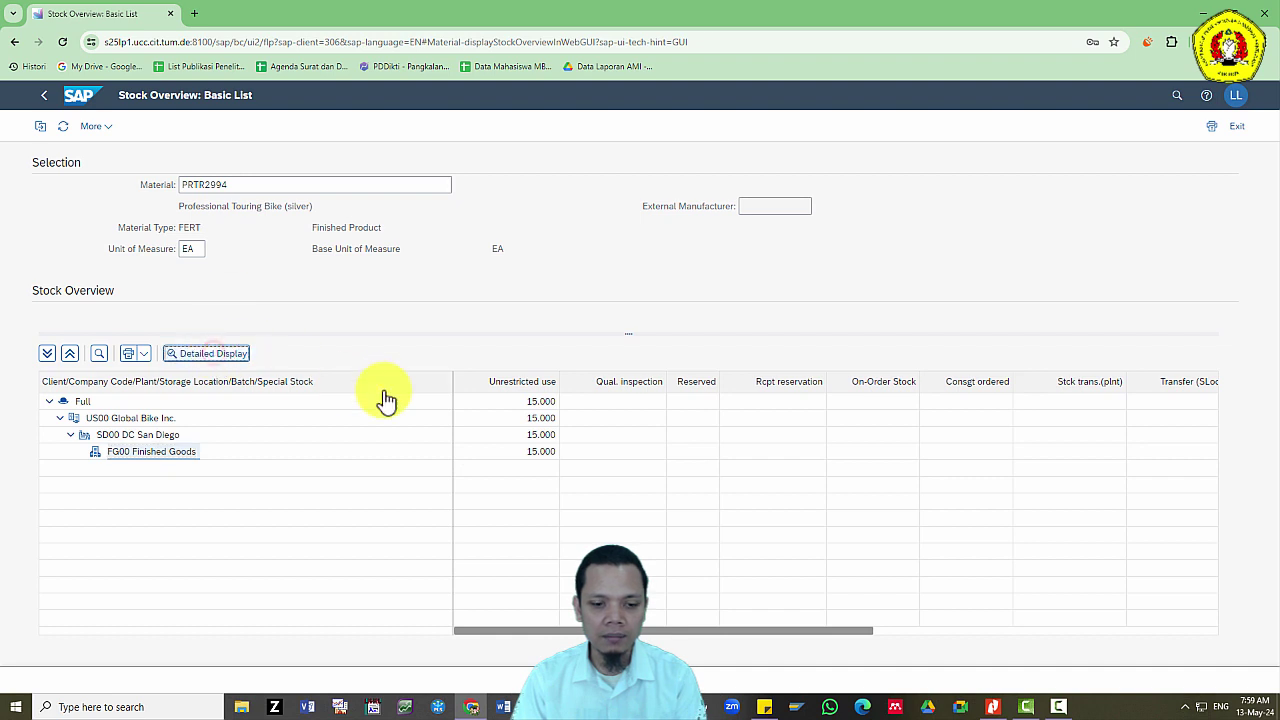
scroll(672, 466, "down", 7)
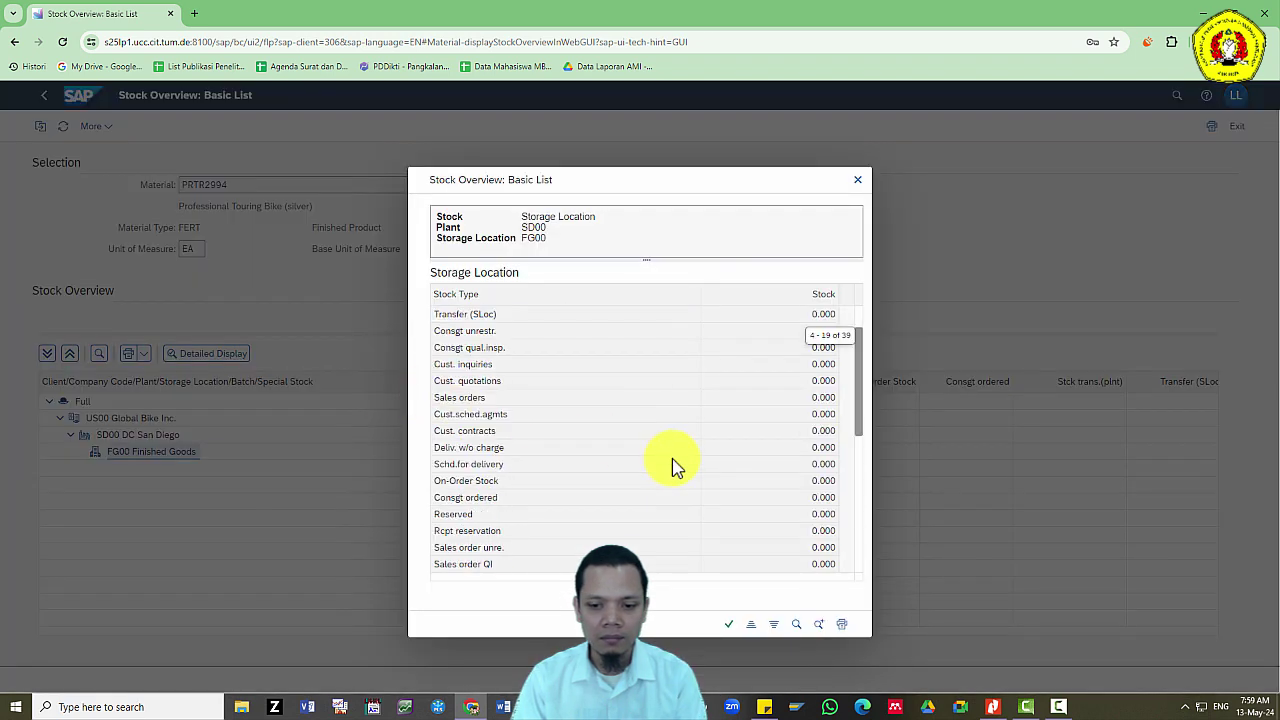
scroll(729, 406, "up", 7)
left_click(858, 180)
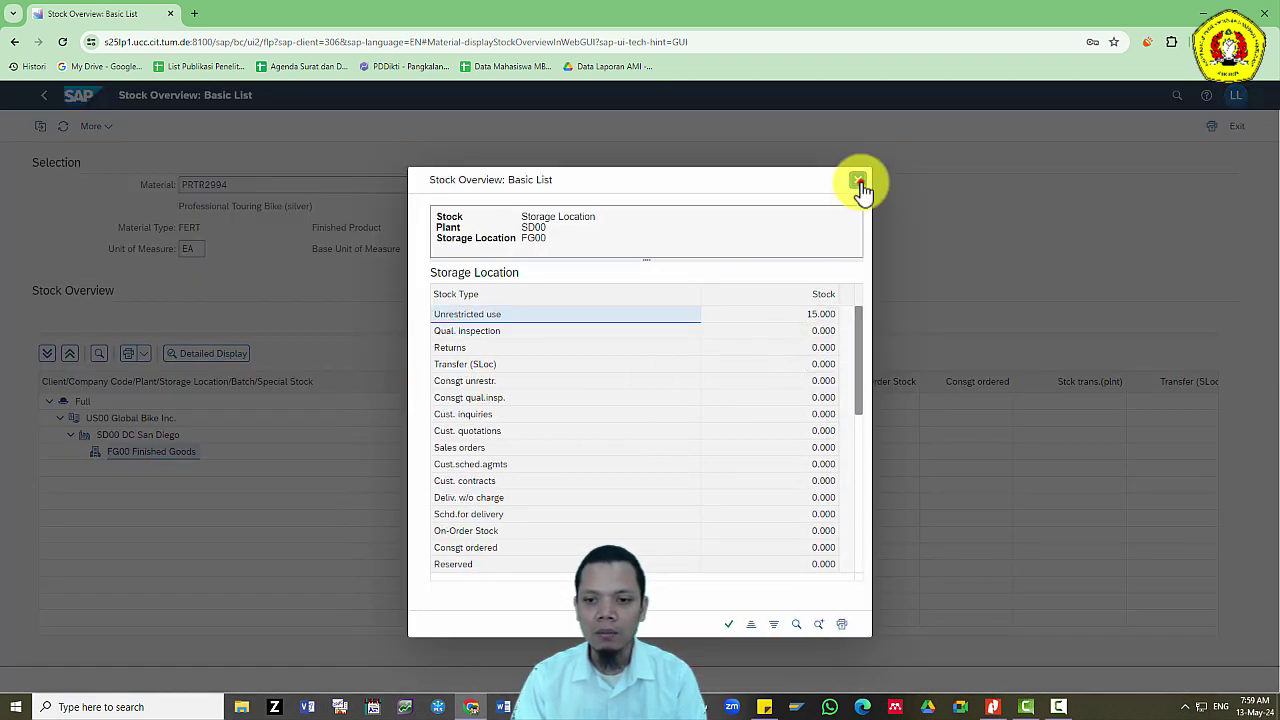
Compare the stock overview with the PDF's example, read the Step 13 instructions on inventory value, and return to SAP.
key("alt+Tab")
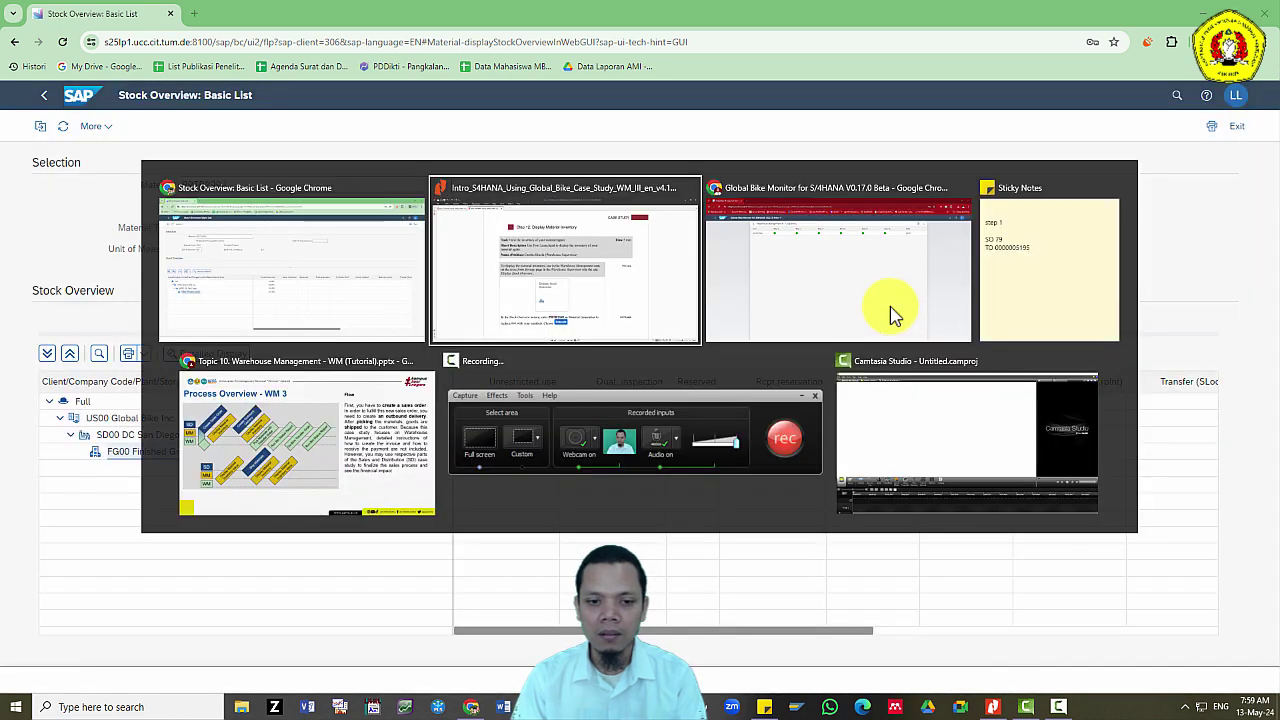
scroll(677, 411, "down", 3)
scroll(677, 417, "down", 15)
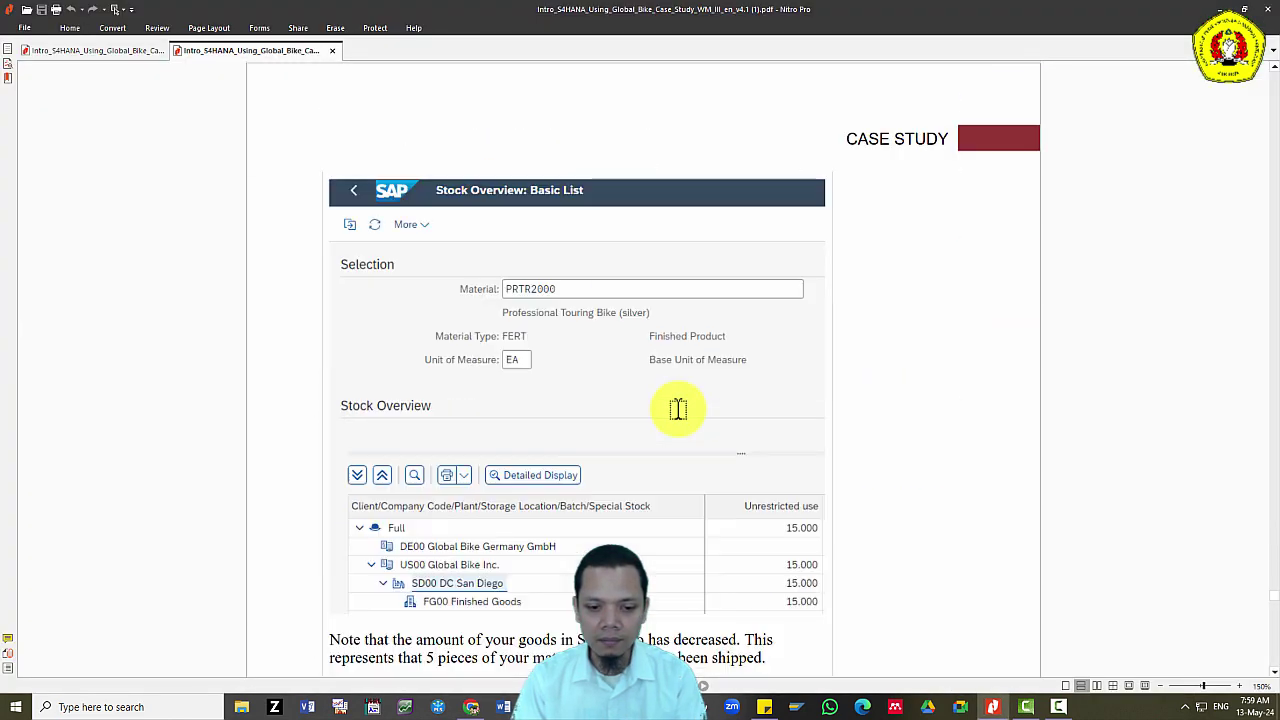
scroll(677, 408, "down", 10)
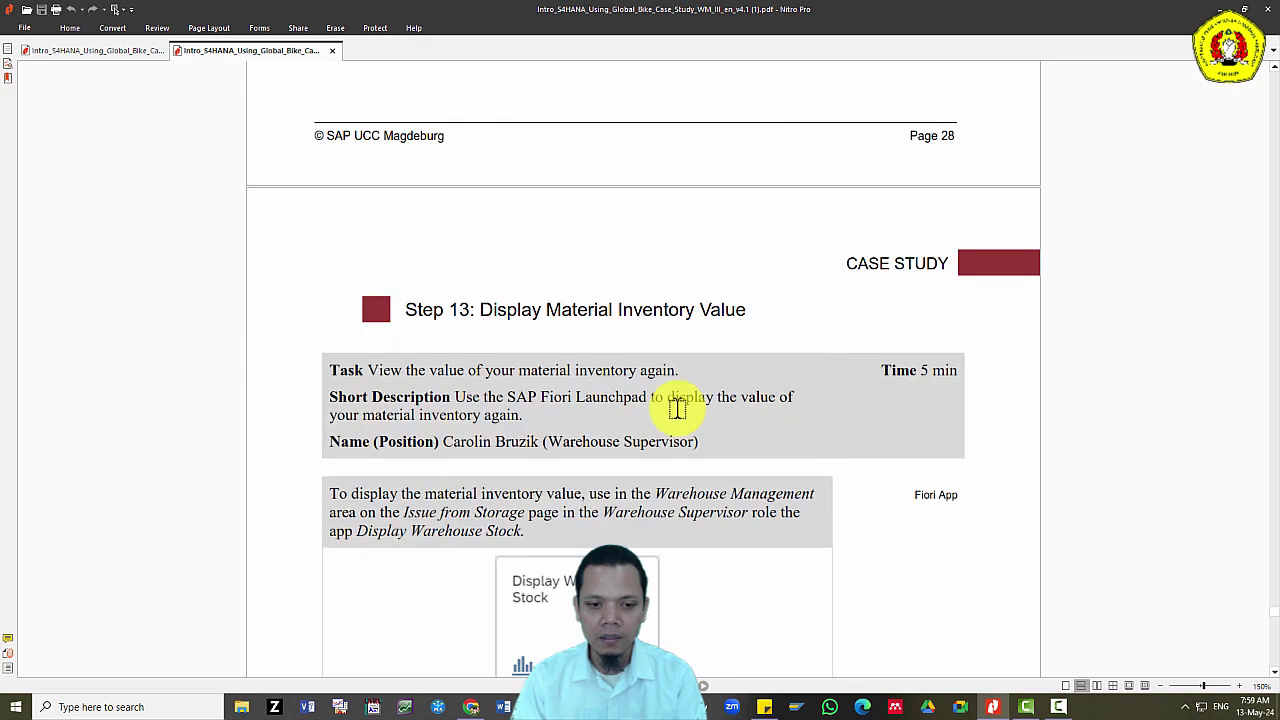
scroll(677, 407, "down", 15)
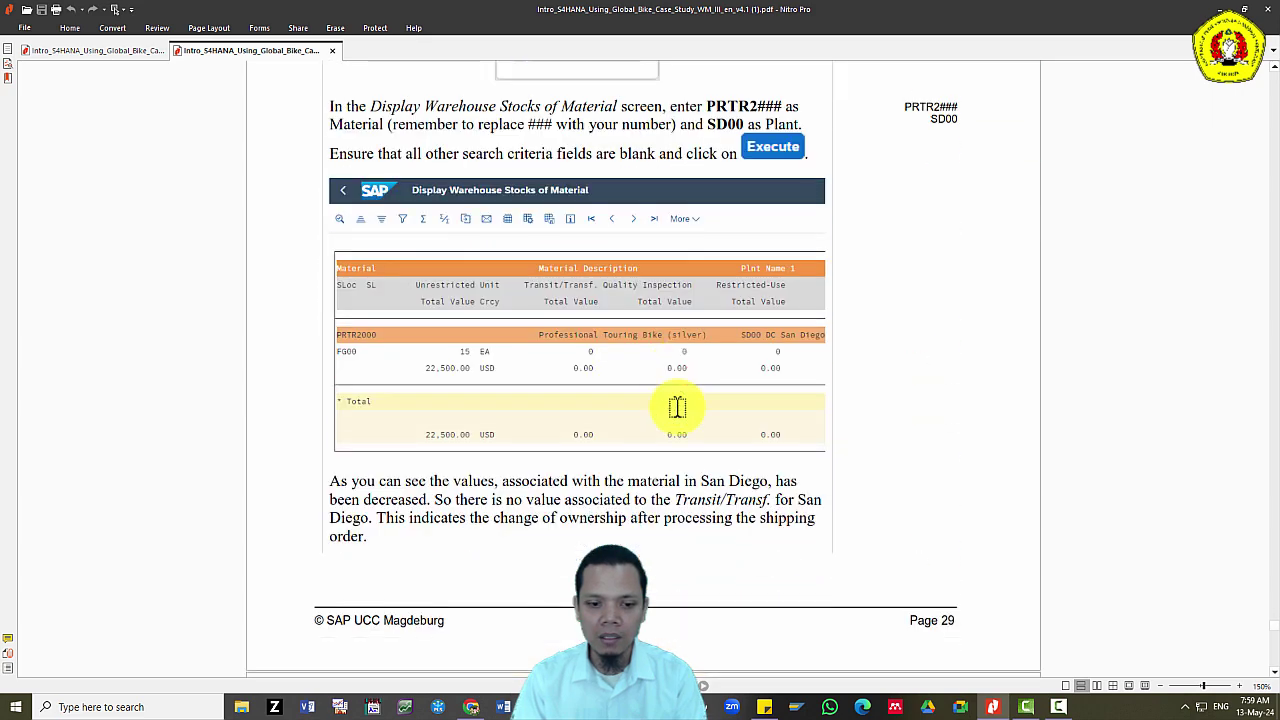
scroll(677, 407, "down", 15)
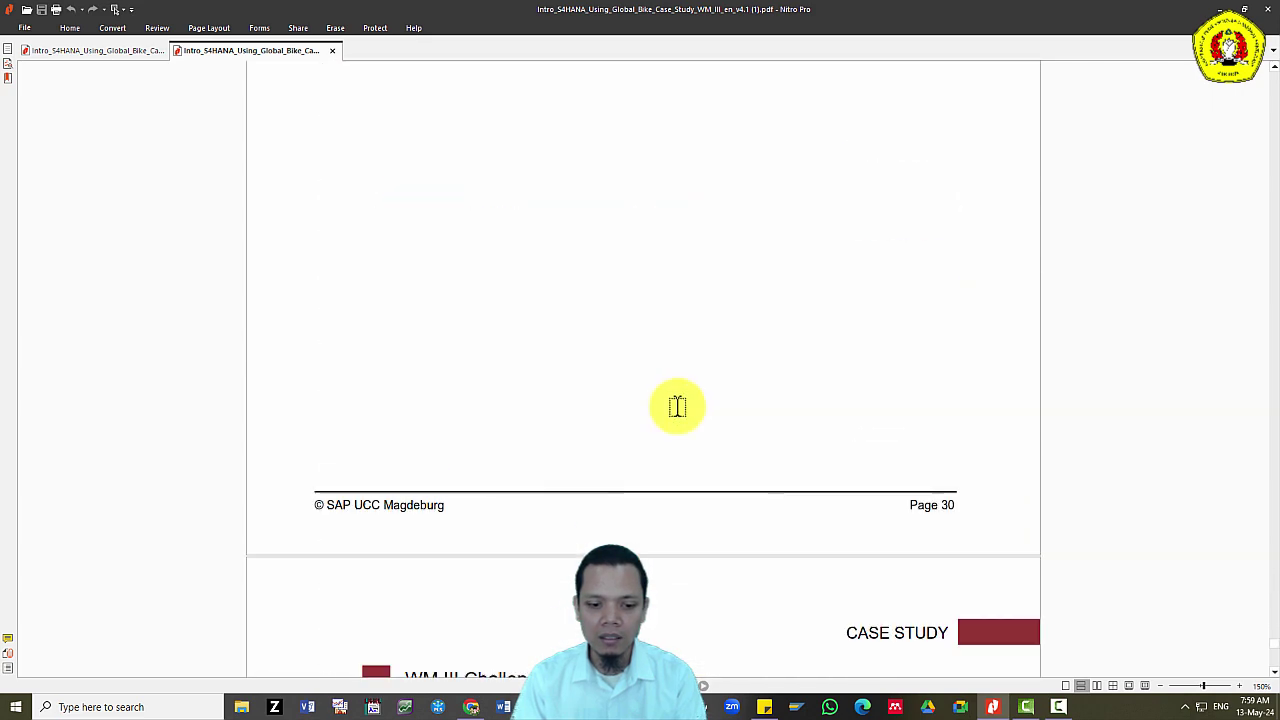
scroll(676, 406, "up", 15)
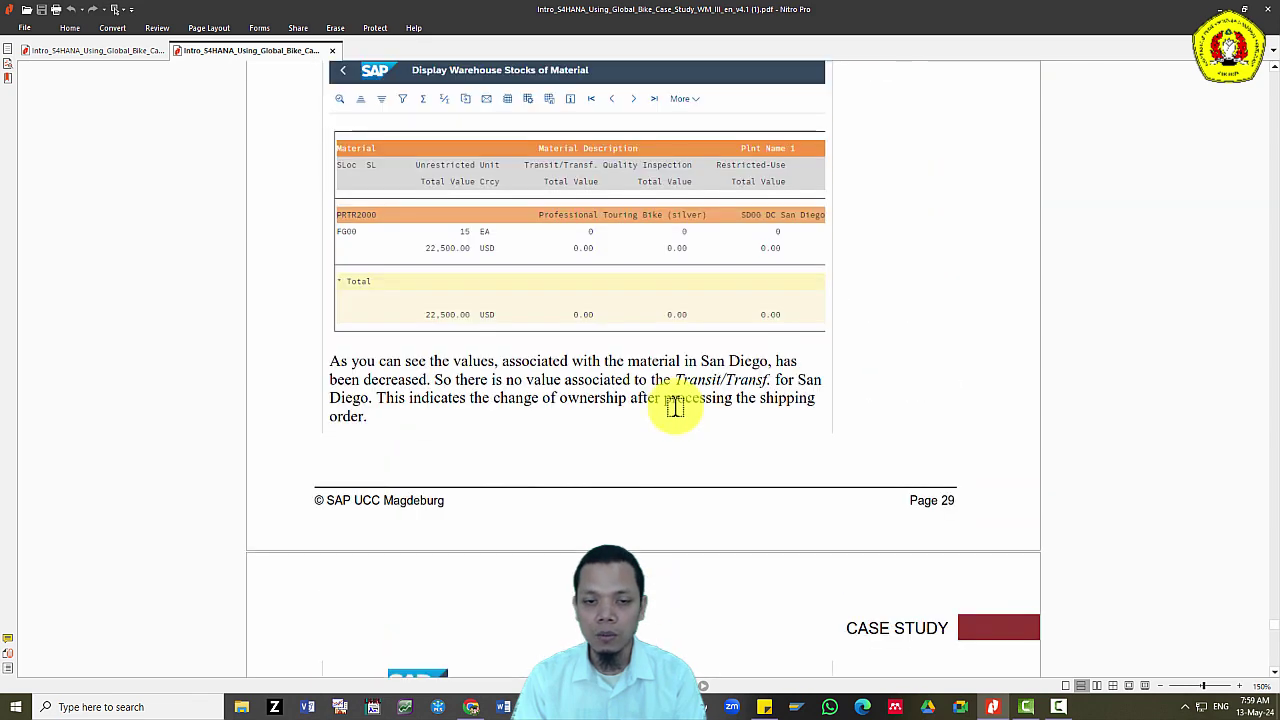
scroll(676, 406, "down", 4)
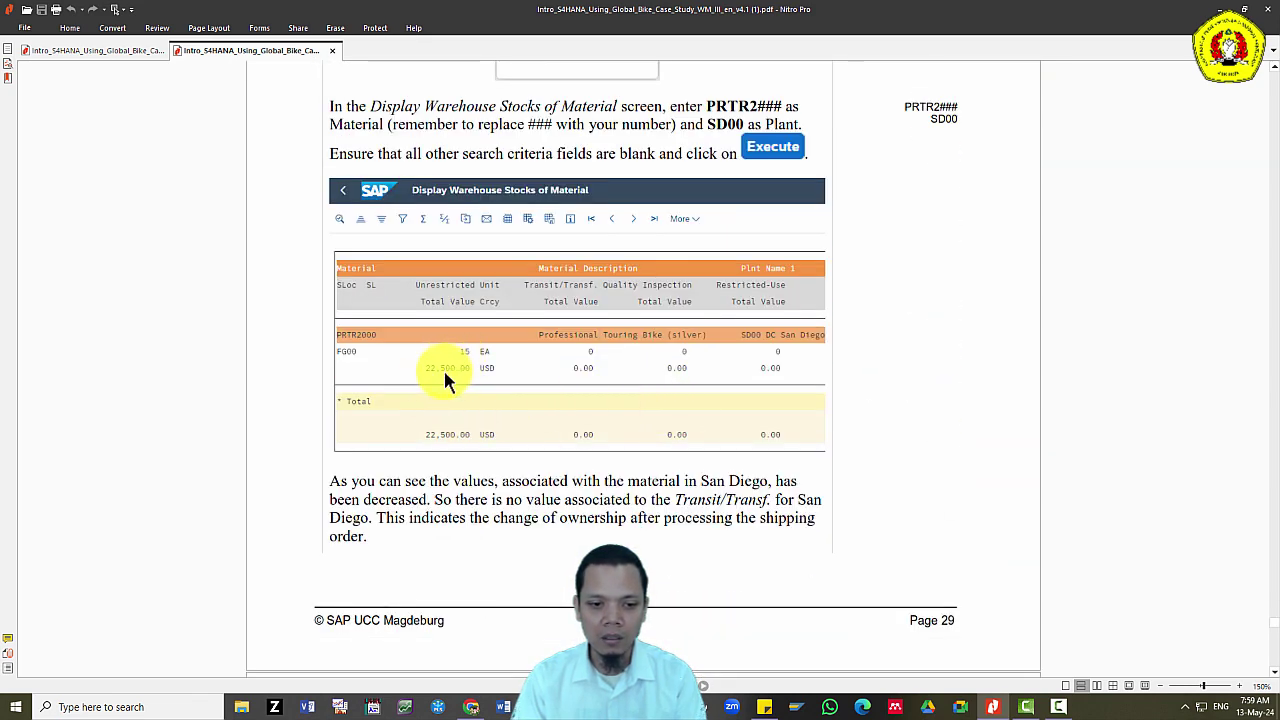
key("alt+Tab")
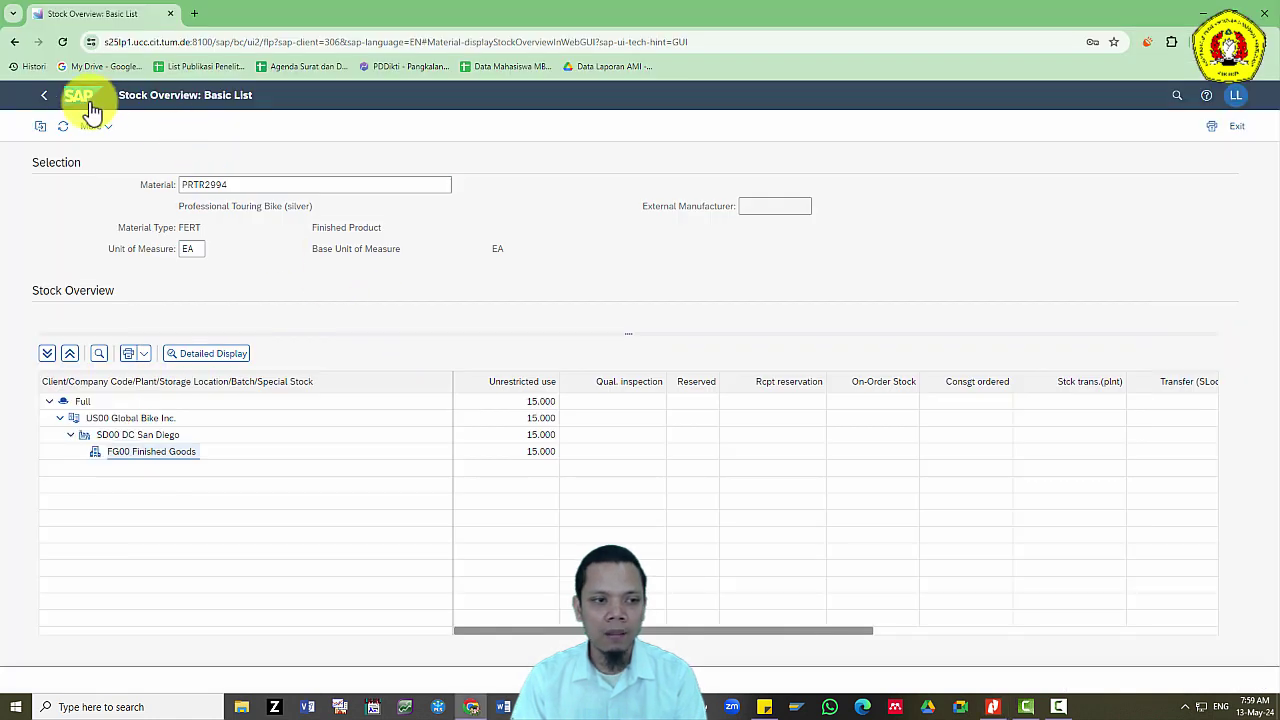
From Warehouse Management's Issue from Storage page, display the warehouse stocks and values of material PRTR2994 in plant SD00.
left_click(88, 102)
left_click(910, 126)
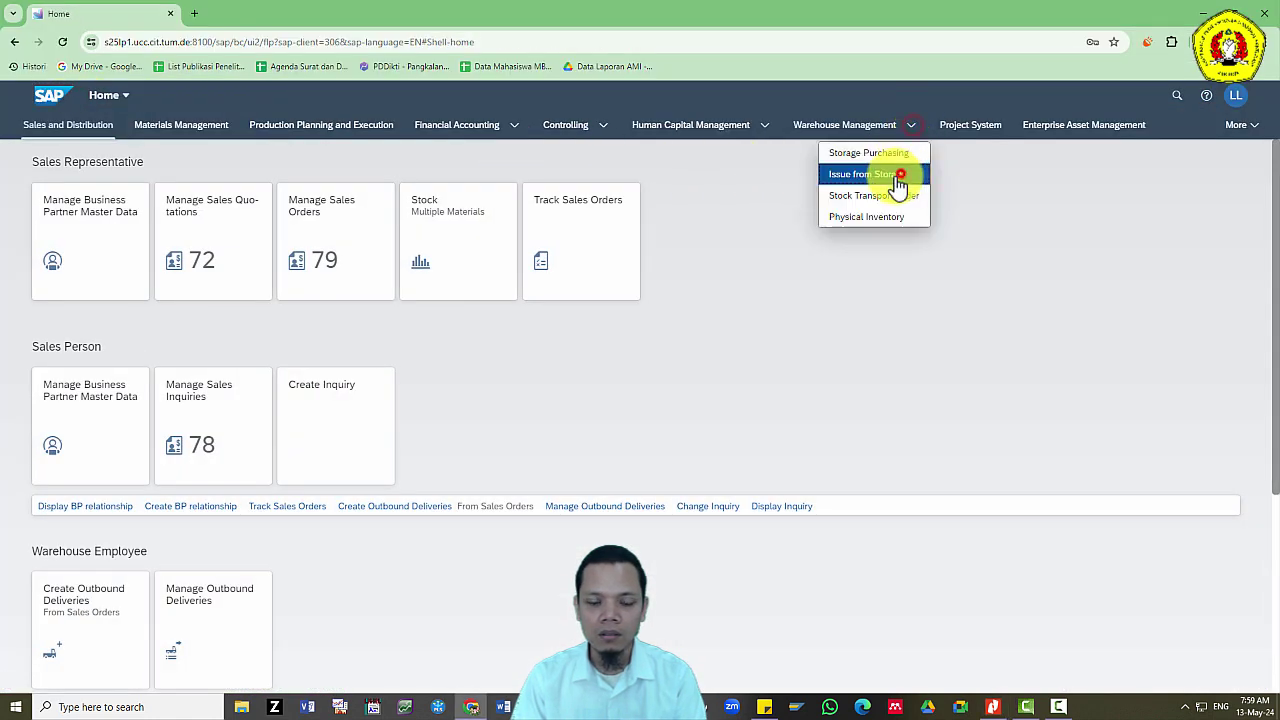
left_click(893, 176)
left_click(588, 451)
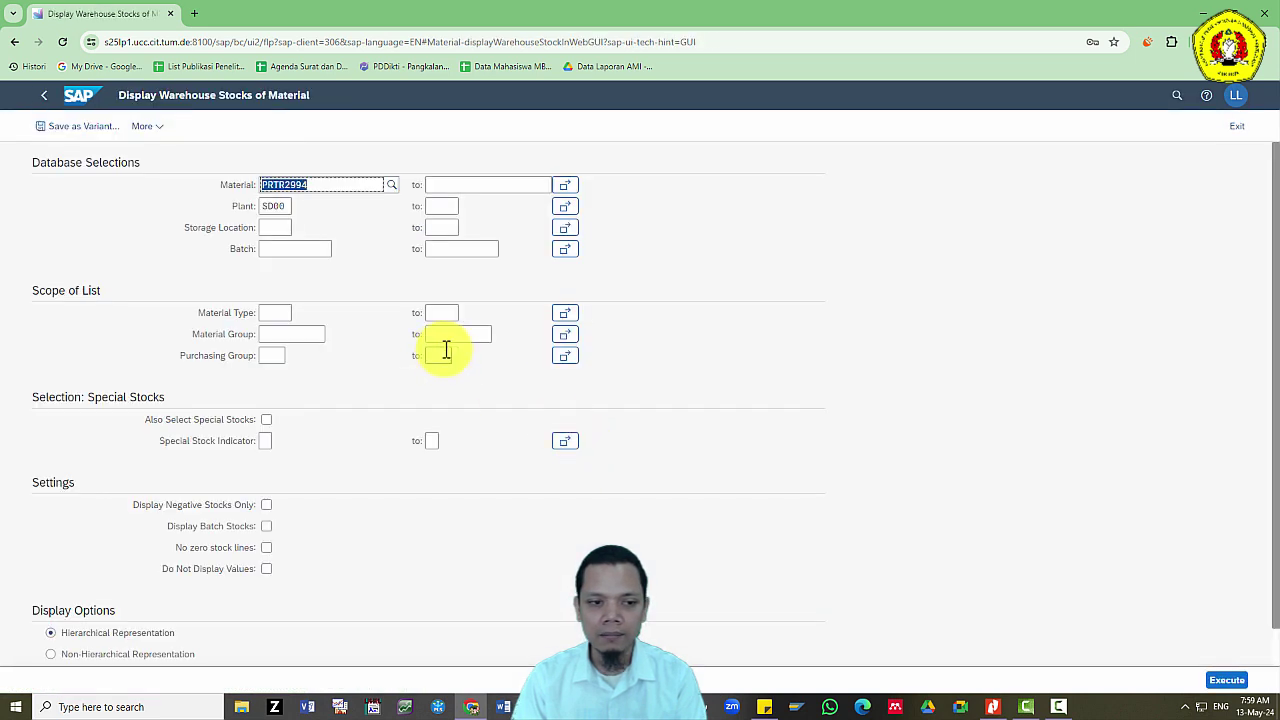
left_click(1226, 680)
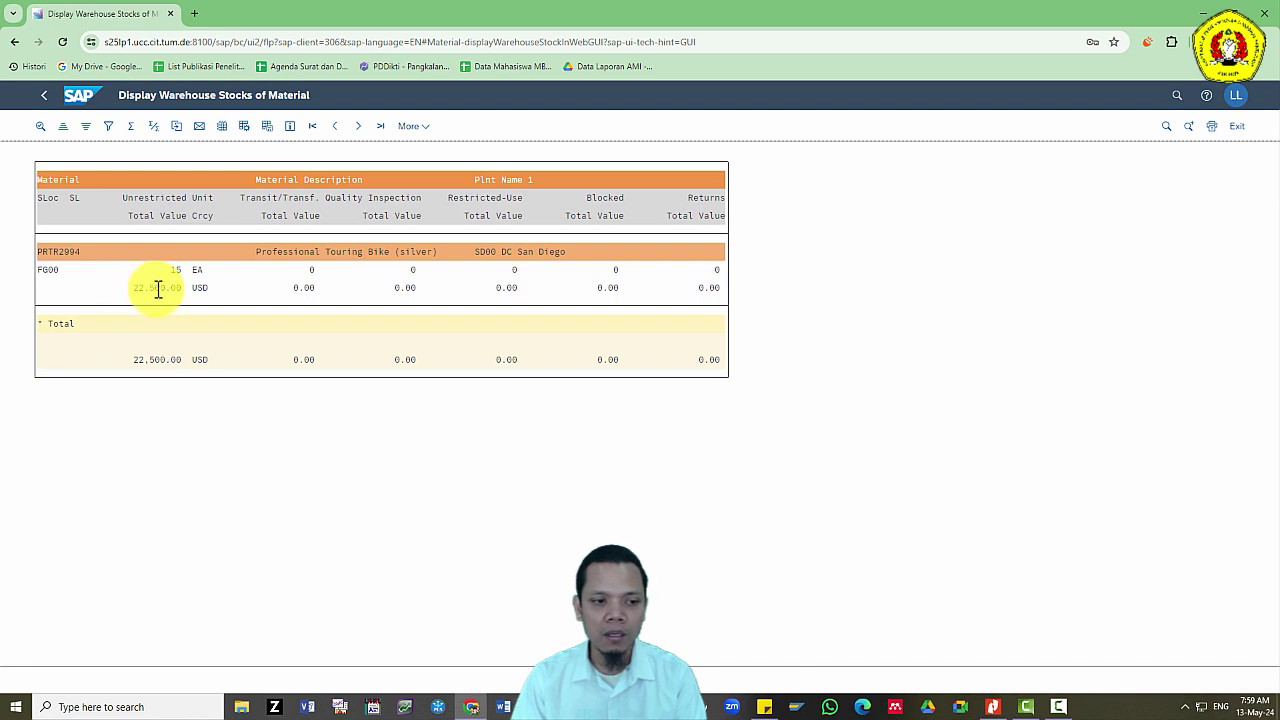
key("alt+Tab")
key("alt+Tab")
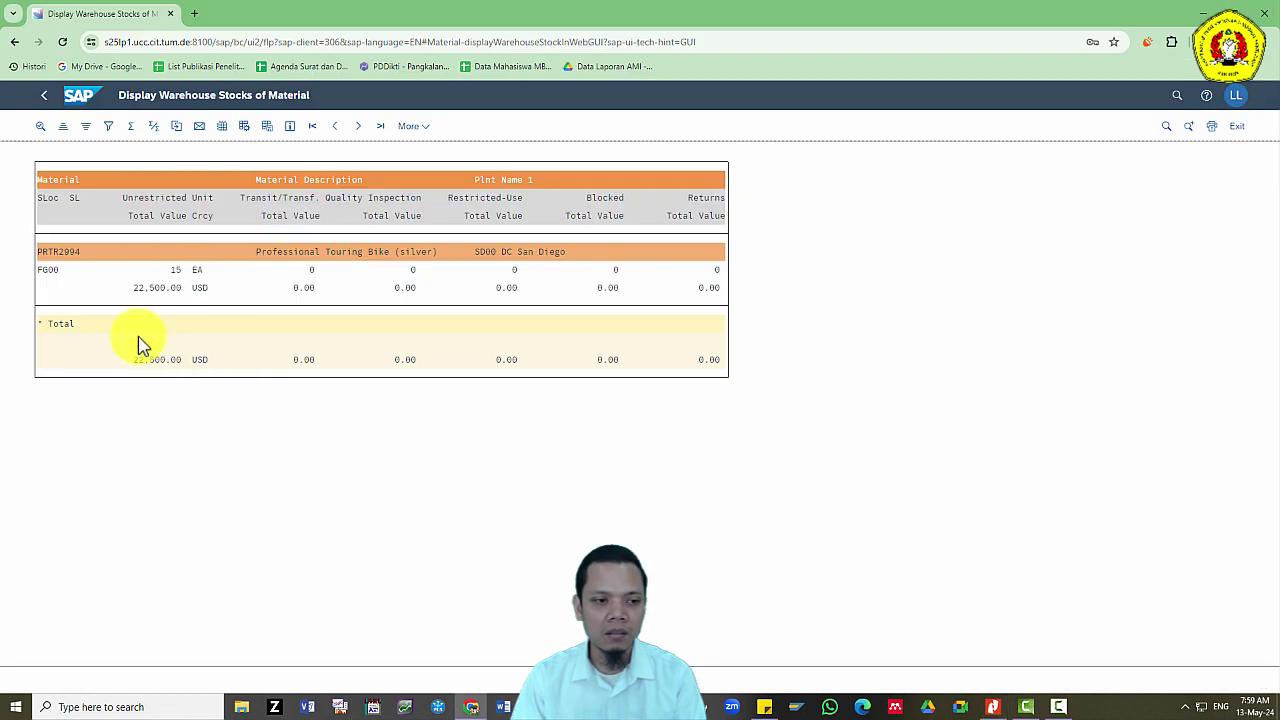
Review the WM 3 process overview slide, and switch to the Global Bike Monitor to refresh the Warehouse Management III case study progress.
key("alt+Tab")
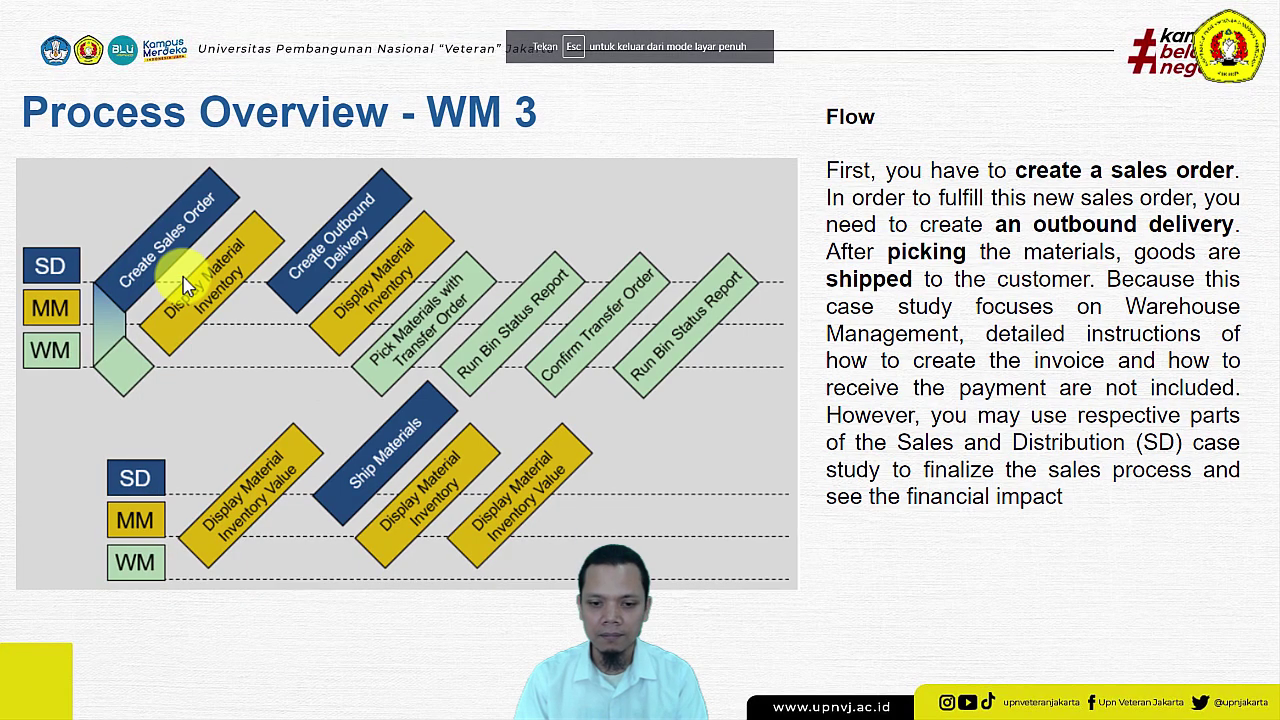
key("alt+Tab")
key("alt+Tab")
key("alt+Tab")
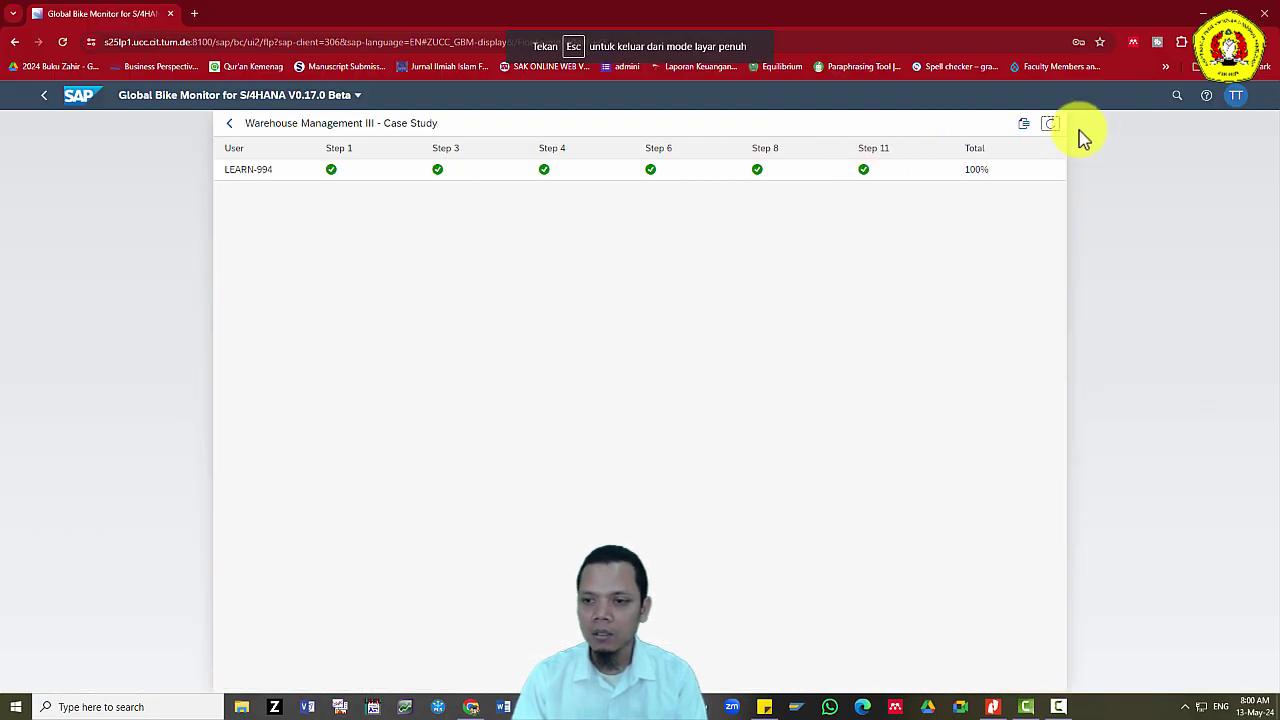
left_click(1049, 126)
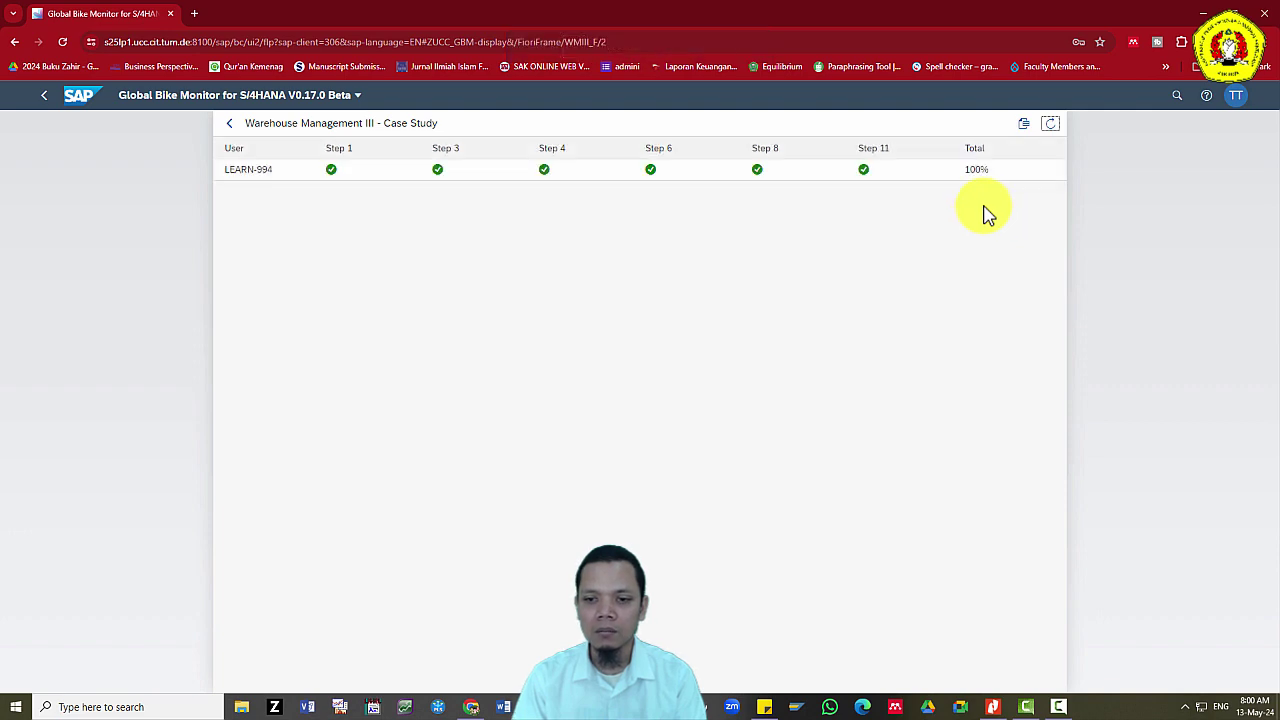
key("alt+Tab")
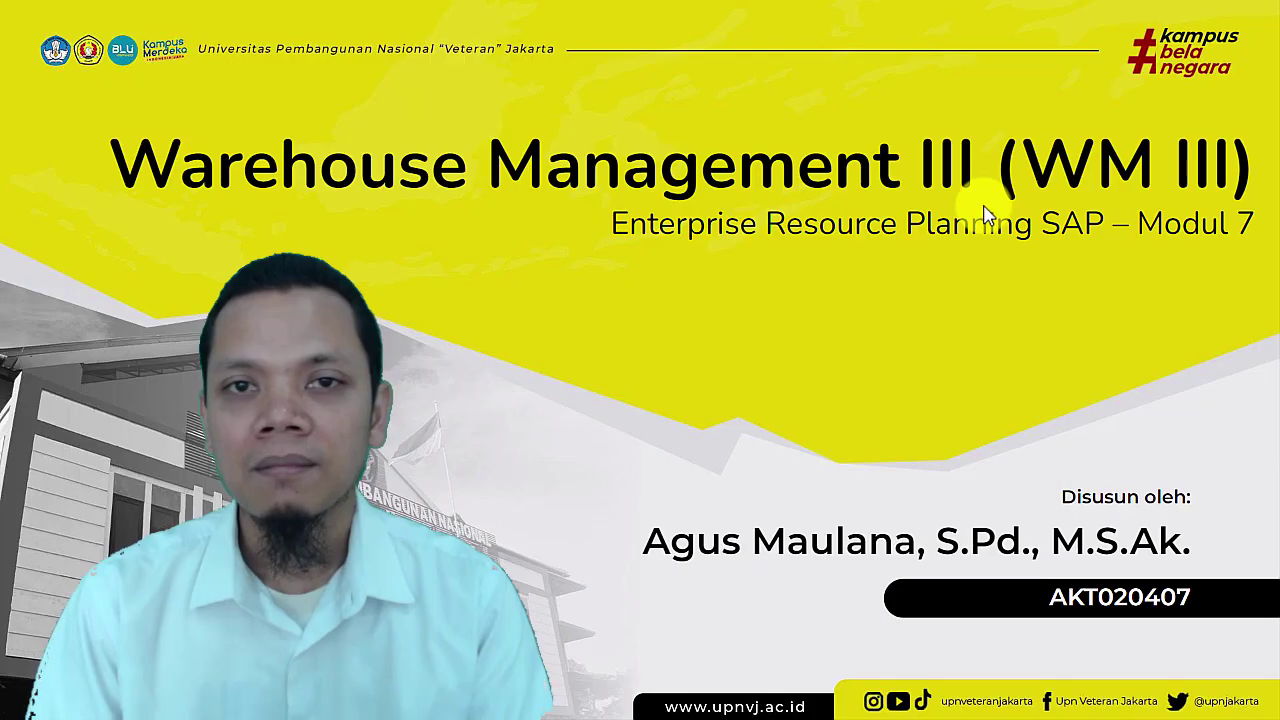